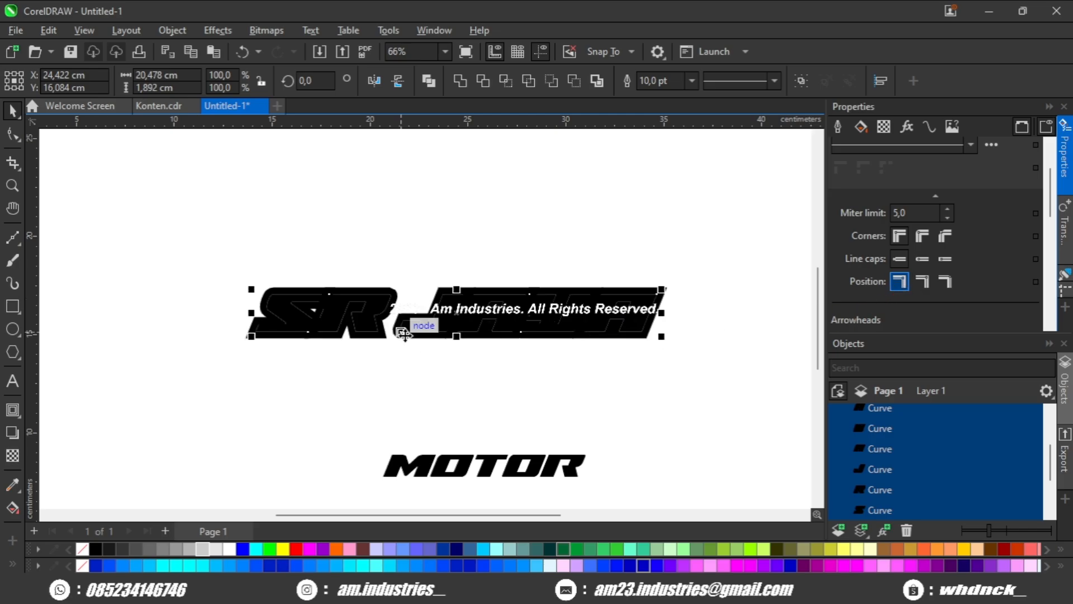
Fill all the SR JAYA letters with white.
{"action": "scroll", "coordinate": [396, 319], "scroll_direction": "up", "scroll_amount": 1}
{"action": "left_click", "coordinate": [229, 550]}
{"action": "left_click", "coordinate": [267, 384]}
{"action": "scroll", "coordinate": [267, 384], "scroll_direction": "down", "scroll_amount": 2}
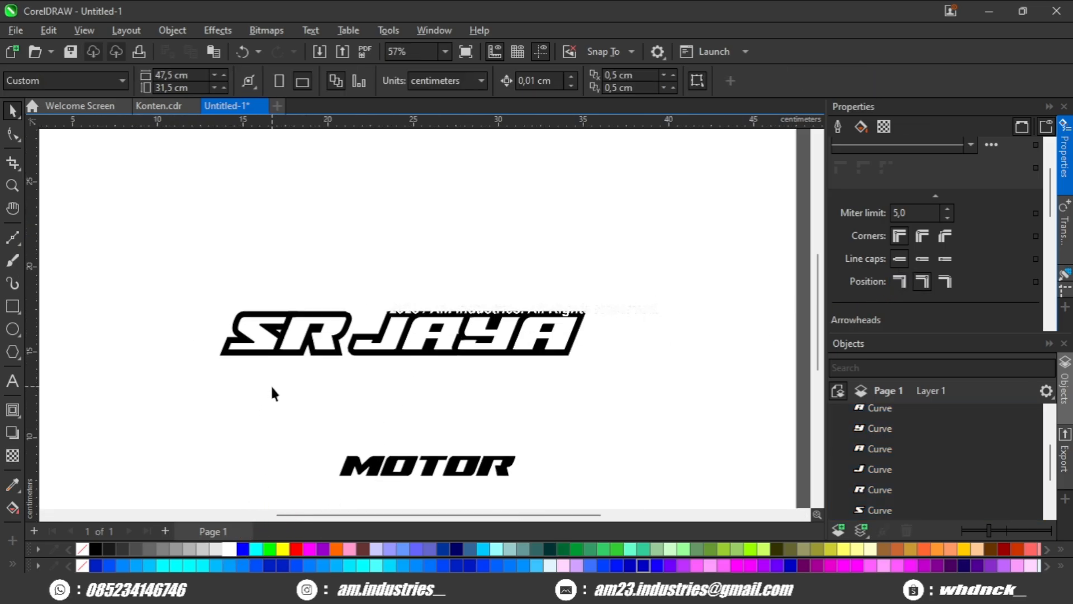
Enlarge the whole SR JAYA lettering proportionally to about 27.95 × 2.58 cm.
{"action": "scroll", "coordinate": [416, 357], "scroll_direction": "up", "scroll_amount": 4}
{"action": "left_click", "coordinate": [375, 333], "text": "shift"}
{"action": "scroll", "coordinate": [376, 333], "scroll_direction": "down", "scroll_amount": 1}
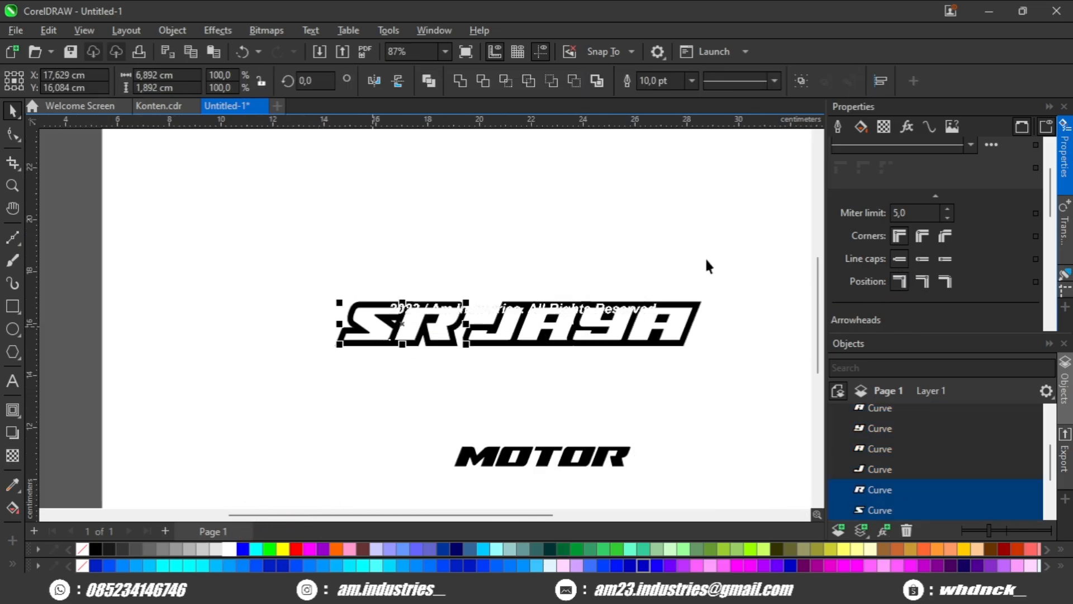
{"action": "left_click_drag", "start_coordinate": [277, 383], "coordinate": [279, 384]}
{"action": "scroll", "coordinate": [290, 377], "scroll_direction": "down", "scroll_amount": 2}
{"action": "left_click_drag", "start_coordinate": [540, 323], "coordinate": [618, 313]}
{"action": "scroll", "coordinate": [475, 341], "scroll_direction": "up", "scroll_amount": 2}
{"action": "left_click_drag", "start_coordinate": [439, 351], "coordinate": [396, 346]}
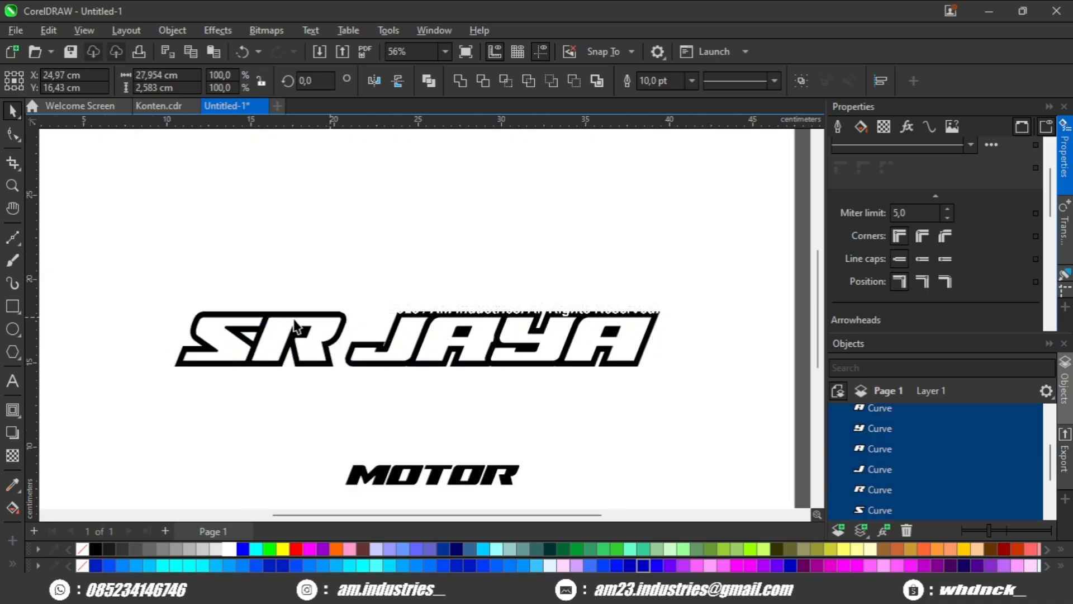
Scale up only the letters S and R proportionally to about 10.72 × 2.94 cm.
{"action": "key", "text": "Escape"}
{"action": "scroll", "coordinate": [246, 323], "scroll_direction": "up", "scroll_amount": 2}
{"action": "left_click", "coordinate": [309, 332]}
{"action": "scroll", "coordinate": [355, 312], "scroll_direction": "up", "scroll_amount": 3}
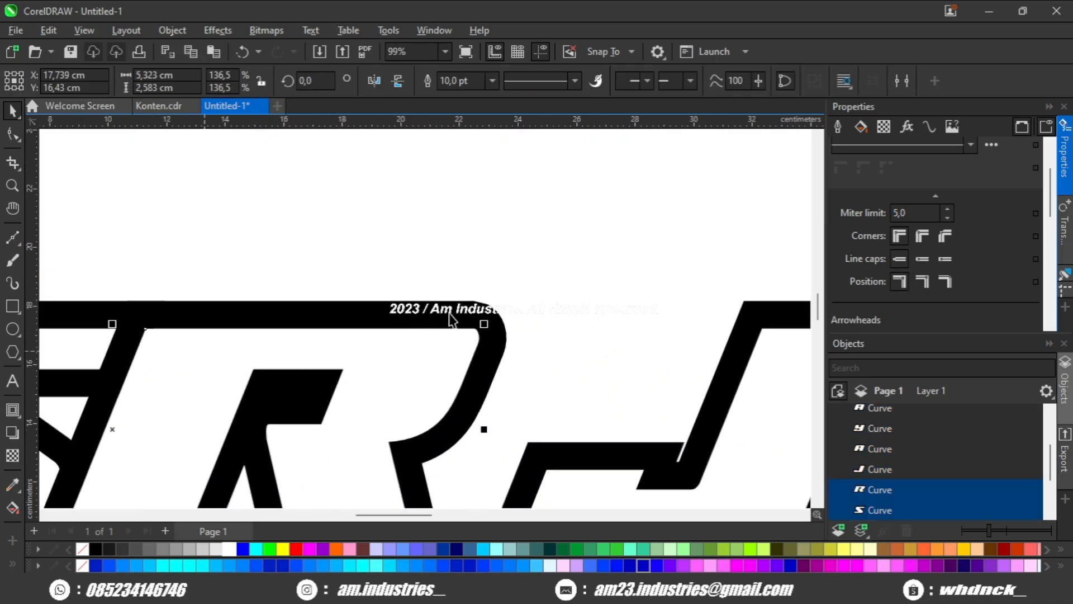
{"action": "left_click_drag", "start_coordinate": [480, 305], "coordinate": [609, 294]}
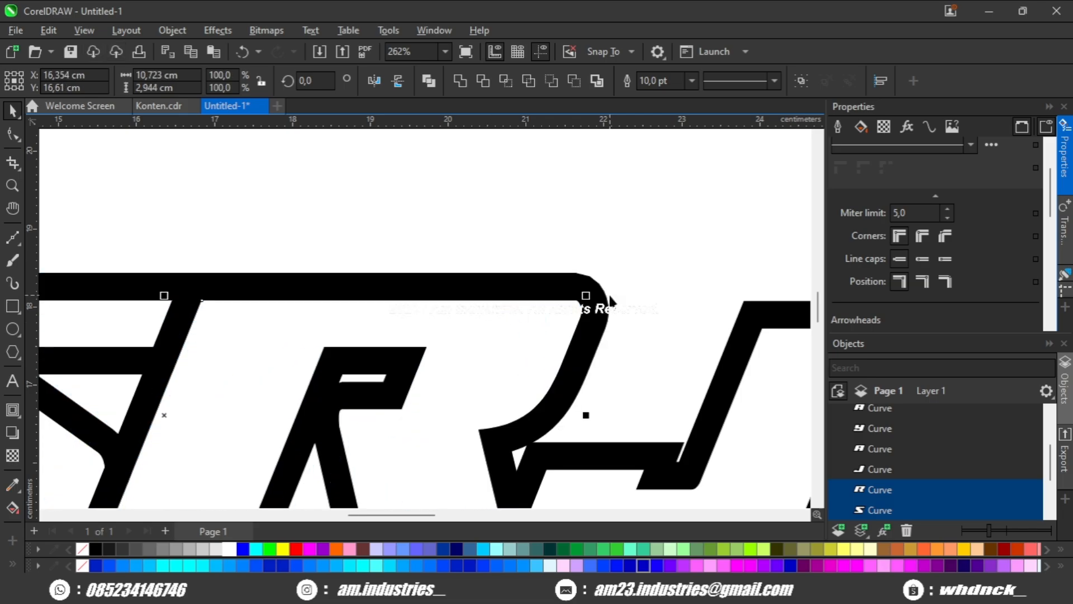
Adjust the spacing between the letters S and R and fit the pair against the J of JAYA.
{"action": "scroll", "coordinate": [612, 307], "scroll_direction": "down", "scroll_amount": 2}
{"action": "key", "text": "Escape"}
{"action": "scroll", "coordinate": [389, 353], "scroll_direction": "up", "scroll_amount": 1}
{"action": "left_click", "coordinate": [365, 354]}
{"action": "scroll", "coordinate": [364, 352], "scroll_direction": "up", "scroll_amount": 2}
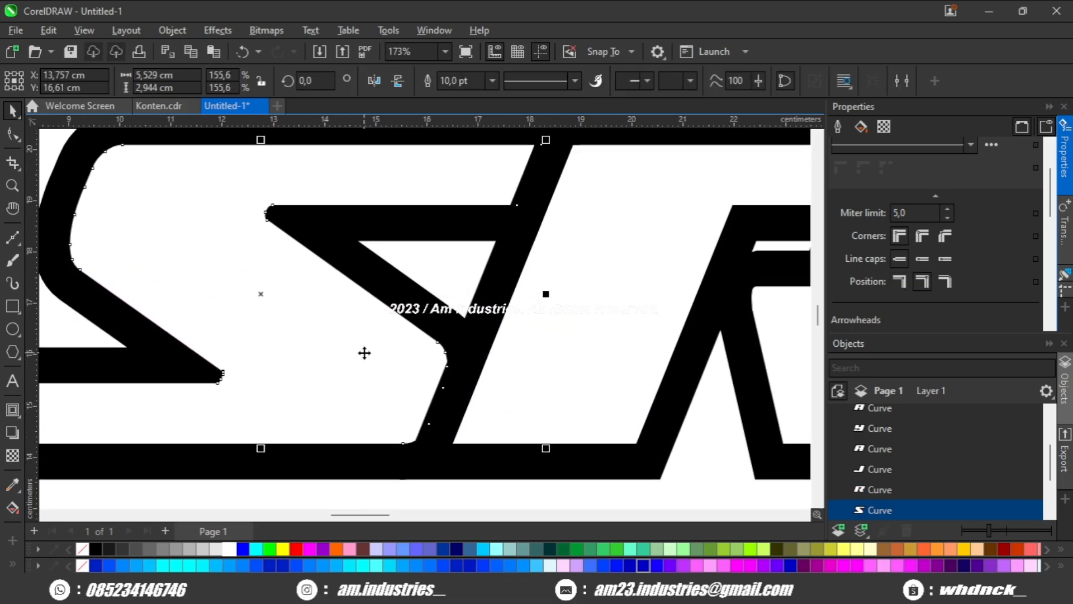
{"action": "left_click_drag", "start_coordinate": [623, 380], "coordinate": [486, 367]}
{"action": "scroll", "coordinate": [526, 385], "scroll_direction": "down", "scroll_amount": 1}
{"action": "left_click", "coordinate": [301, 368], "text": "shift"}
{"action": "scroll", "coordinate": [480, 351], "scroll_direction": "up", "scroll_amount": 2}
{"action": "scroll", "coordinate": [486, 367], "scroll_direction": "down", "scroll_amount": 4}
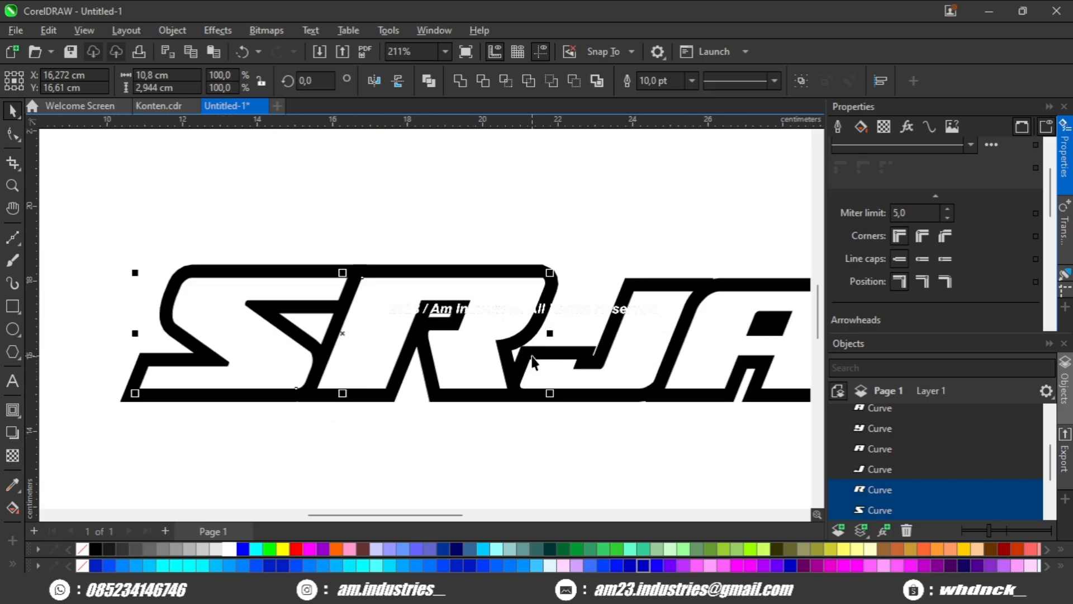
{"action": "scroll", "coordinate": [515, 224], "scroll_direction": "up", "scroll_amount": 1}
{"action": "scroll", "coordinate": [545, 293], "scroll_direction": "down", "scroll_amount": 1}
{"action": "scroll", "coordinate": [545, 293], "scroll_direction": "right", "scroll_amount": 5}
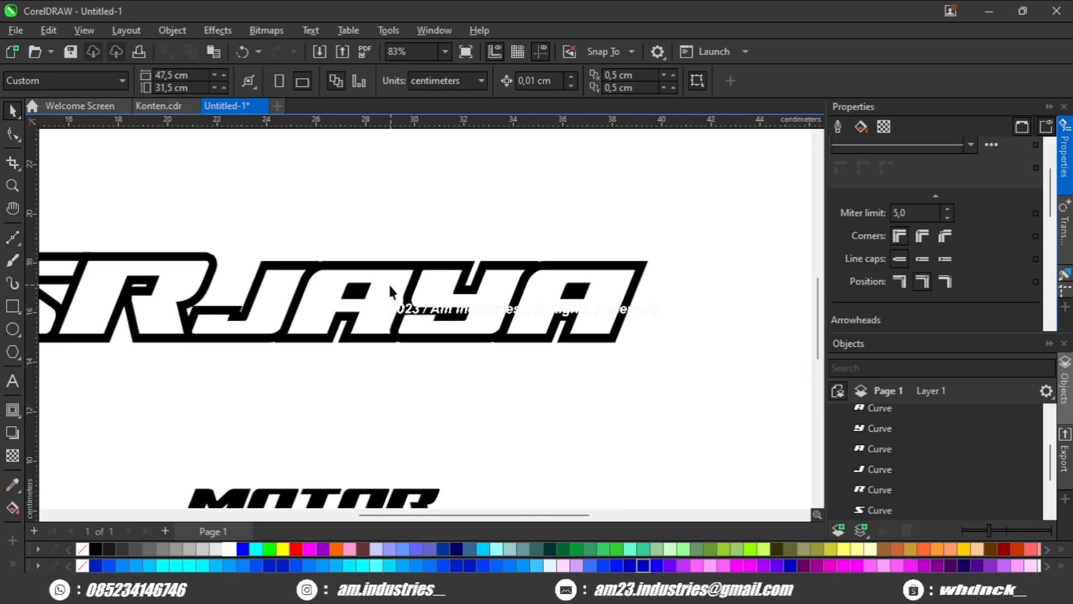
Fine-tune the horizontal spacing of the letters A, Y and A in JAYA.
{"action": "scroll", "coordinate": [388, 283], "scroll_direction": "up", "scroll_amount": 1}
{"action": "scroll", "coordinate": [264, 313], "scroll_direction": "up", "scroll_amount": 2}
{"action": "left_click", "coordinate": [235, 334]}
{"action": "scroll", "coordinate": [262, 322], "scroll_direction": "up", "scroll_amount": 5}
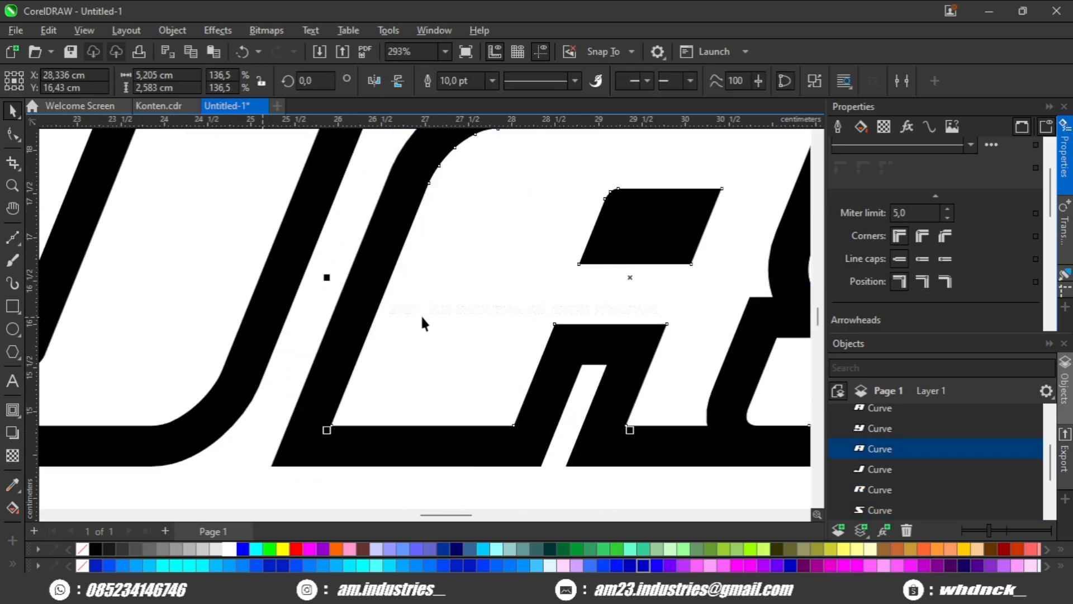
{"action": "left_click_drag", "start_coordinate": [420, 314], "coordinate": [359, 352]}
{"action": "scroll", "coordinate": [420, 342], "scroll_direction": "down", "scroll_amount": 2}
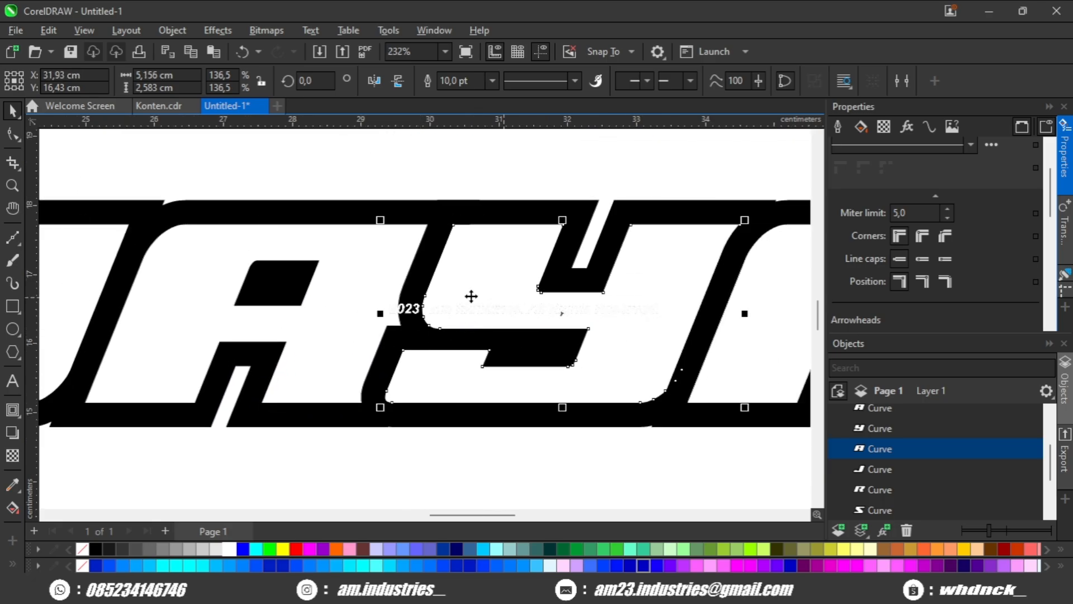
{"action": "left_click_drag", "start_coordinate": [471, 296], "coordinate": [568, 333]}
{"action": "scroll", "coordinate": [615, 304], "scroll_direction": "up", "scroll_amount": 1}
{"action": "scroll", "coordinate": [485, 327], "scroll_direction": "down", "scroll_amount": 2}
{"action": "scroll", "coordinate": [537, 302], "scroll_direction": "up", "scroll_amount": 3}
{"action": "scroll", "coordinate": [567, 333], "scroll_direction": "down", "scroll_amount": 6}
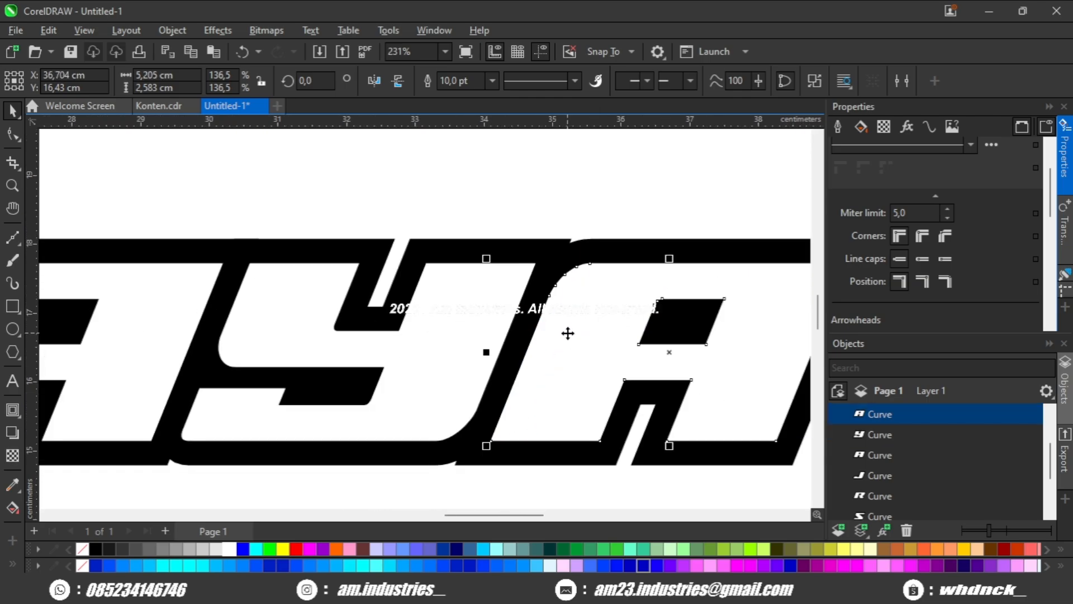
{"action": "scroll", "coordinate": [282, 306], "scroll_direction": "up", "scroll_amount": 3}
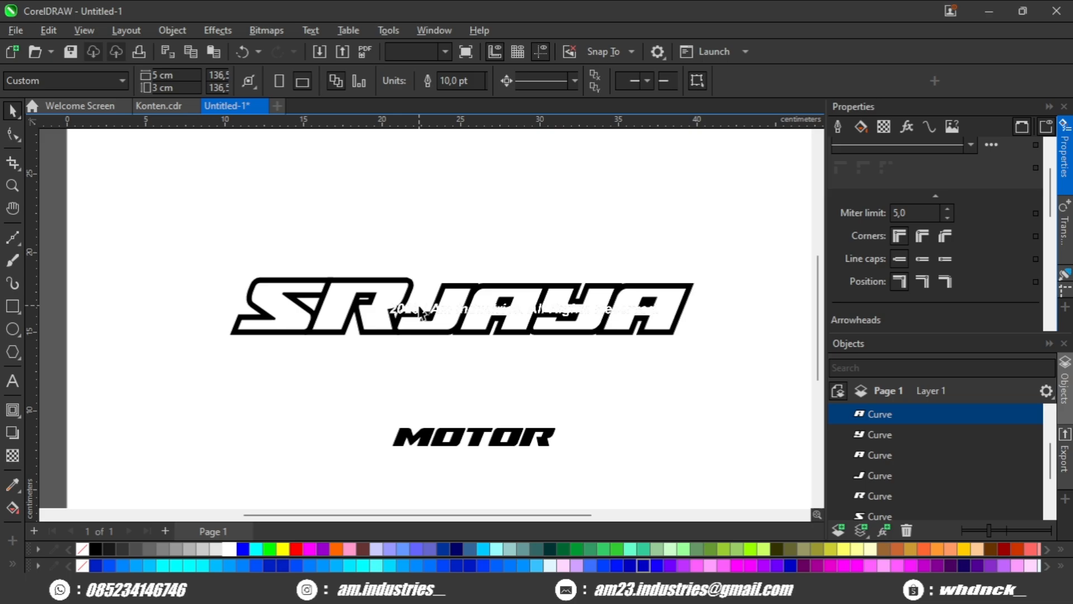
Draw a straight-sided V shape about 2.19 × 0.8 cm over the middle of the S and close it into a triangle.
{"action": "left_click", "coordinate": [286, 307]}
{"action": "scroll", "coordinate": [290, 308], "scroll_direction": "up", "scroll_amount": 1}
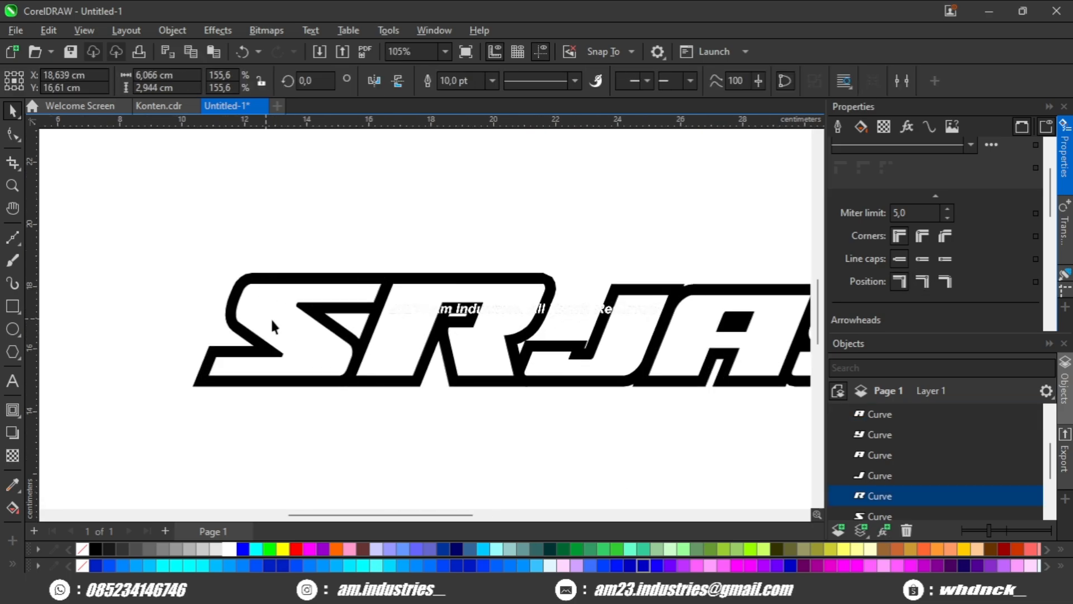
{"action": "scroll", "coordinate": [251, 324], "scroll_direction": "up", "scroll_amount": 1}
{"action": "left_click", "coordinate": [209, 321]}
{"action": "scroll", "coordinate": [124, 311], "scroll_direction": "up", "scroll_amount": 1}
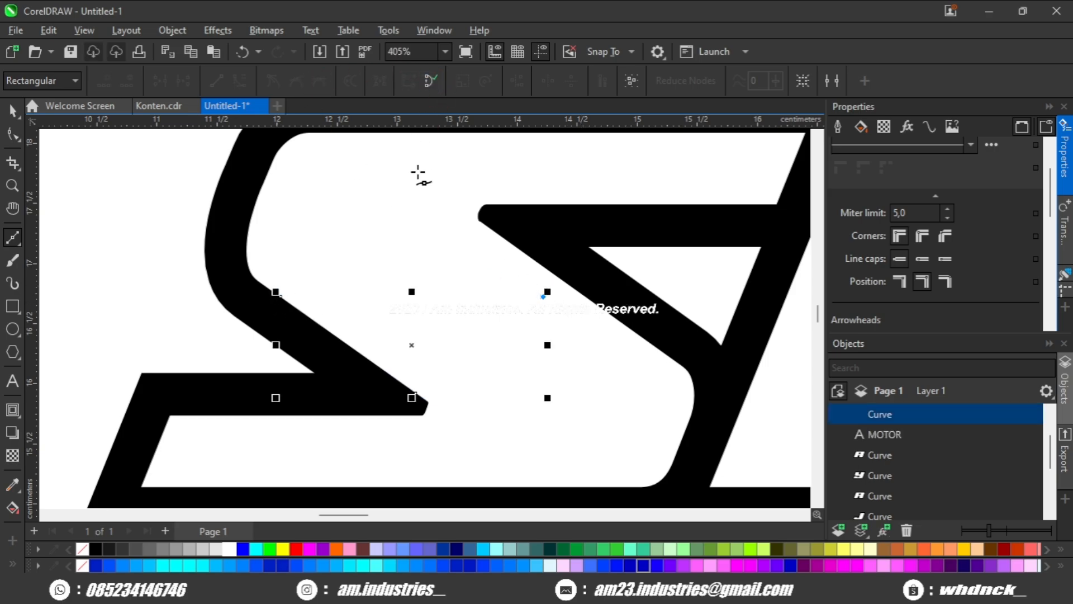
{"action": "left_click", "coordinate": [434, 81]}
Move the triangle to the outer upper-left side of the S and fill it red.
{"action": "scroll", "coordinate": [447, 154], "scroll_direction": "down", "scroll_amount": 1}
{"action": "left_click_drag", "start_coordinate": [461, 168], "coordinate": [445, 240]}
{"action": "left_click_drag", "start_coordinate": [407, 356], "coordinate": [345, 314]}
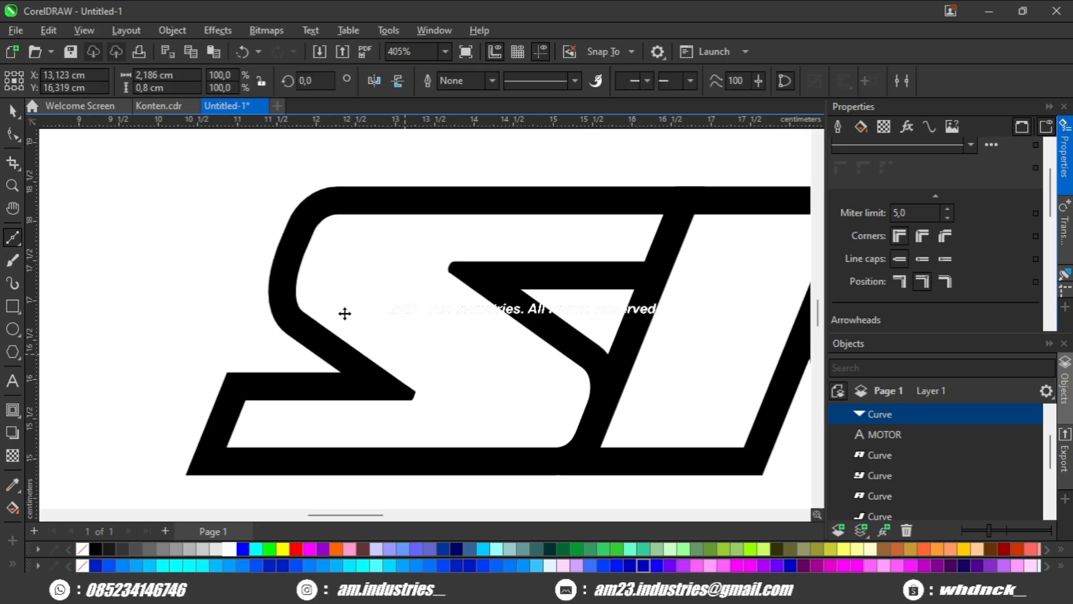
{"action": "left_click", "coordinate": [297, 549]}
{"action": "scroll", "coordinate": [223, 232], "scroll_direction": "up", "scroll_amount": 1}
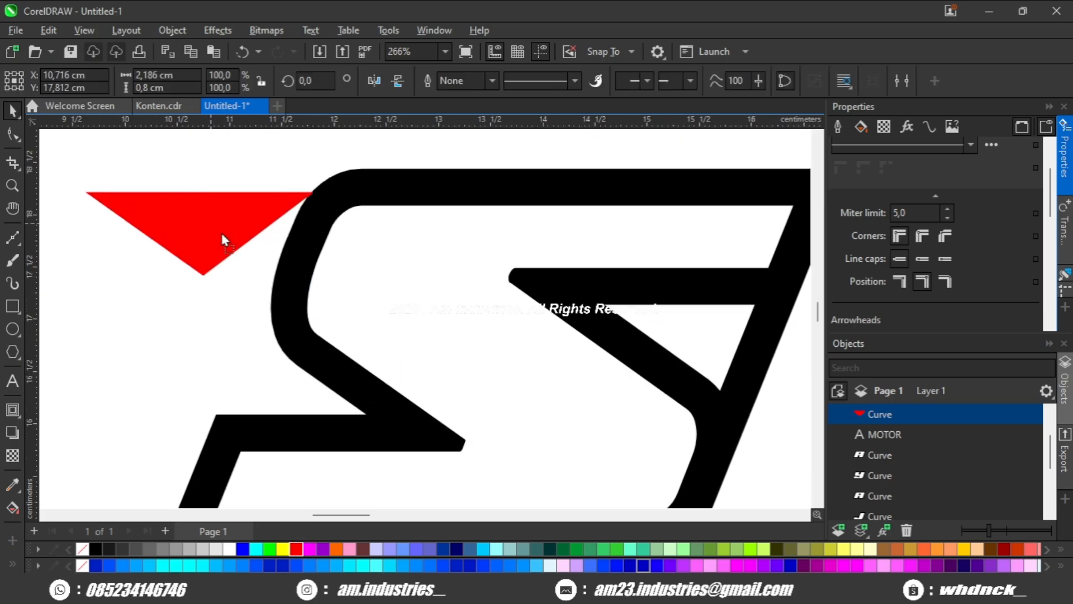
Position the red triangle over the S's upper-left corner with its flat side along the upper bar's inner edge.
{"action": "left_click_drag", "start_coordinate": [223, 233], "coordinate": [361, 265]}
{"action": "left_click_drag", "start_coordinate": [384, 209], "coordinate": [389, 204]}
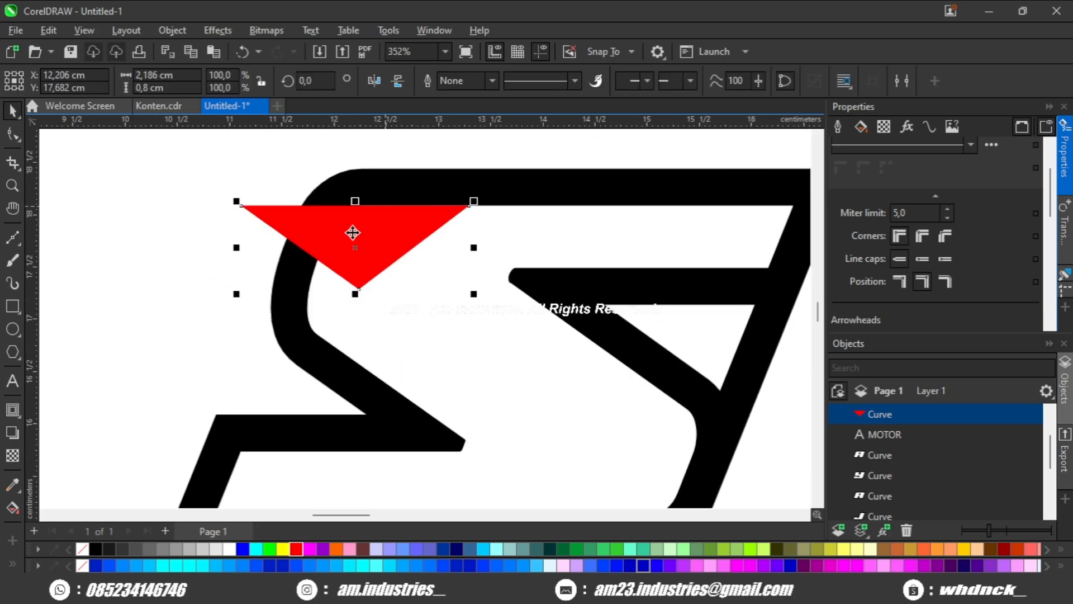
{"action": "left_click_drag", "start_coordinate": [425, 248], "coordinate": [442, 258]}
{"action": "scroll", "coordinate": [447, 256], "scroll_direction": "down", "scroll_amount": 1}
{"action": "left_click_drag", "start_coordinate": [528, 213], "coordinate": [414, 213]}
{"action": "scroll", "coordinate": [297, 207], "scroll_direction": "down", "scroll_amount": 2}
{"action": "scroll", "coordinate": [289, 227], "scroll_direction": "up", "scroll_amount": 4}
{"action": "left_click_drag", "start_coordinate": [296, 237], "coordinate": [313, 235]}
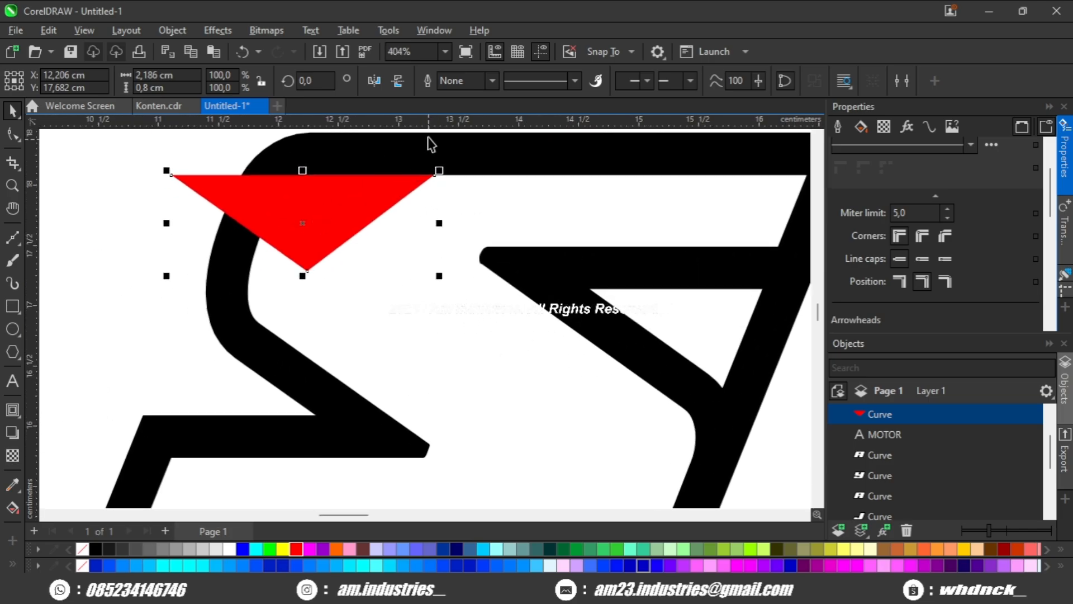
Place a horizontal guideline at about 17.45 cm and reshape the red triangle so its lower tip sits on that guideline.
{"action": "left_click_drag", "start_coordinate": [539, 250], "coordinate": [538, 251]}
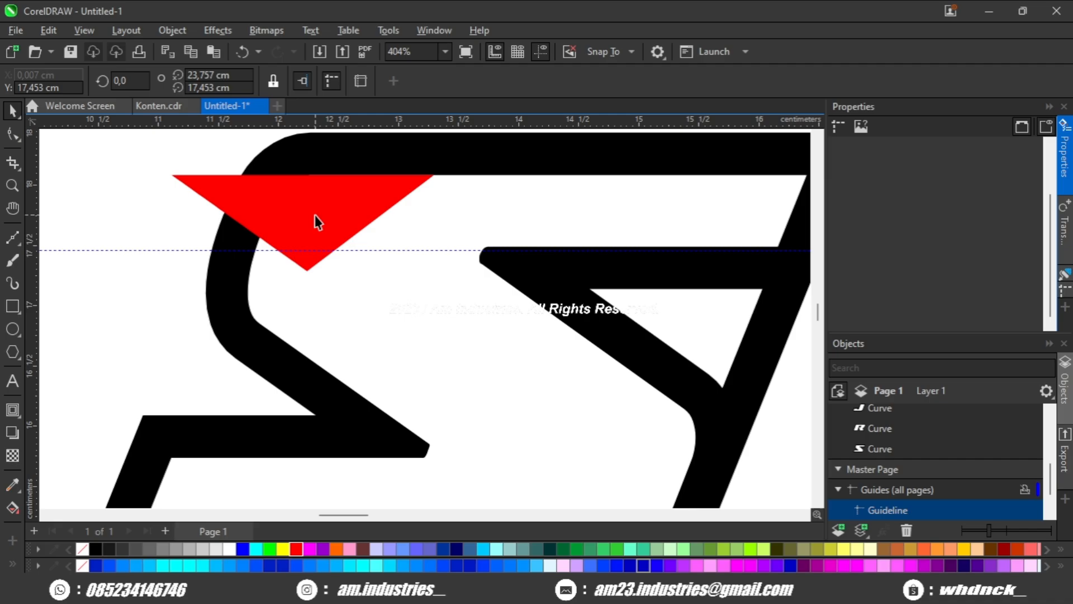
{"action": "left_click", "coordinate": [314, 217]}
{"action": "scroll", "coordinate": [256, 247], "scroll_direction": "up", "scroll_amount": 1}
{"action": "left_click", "coordinate": [14, 134]}
{"action": "left_click_drag", "start_coordinate": [67, 167], "coordinate": [193, 208]}
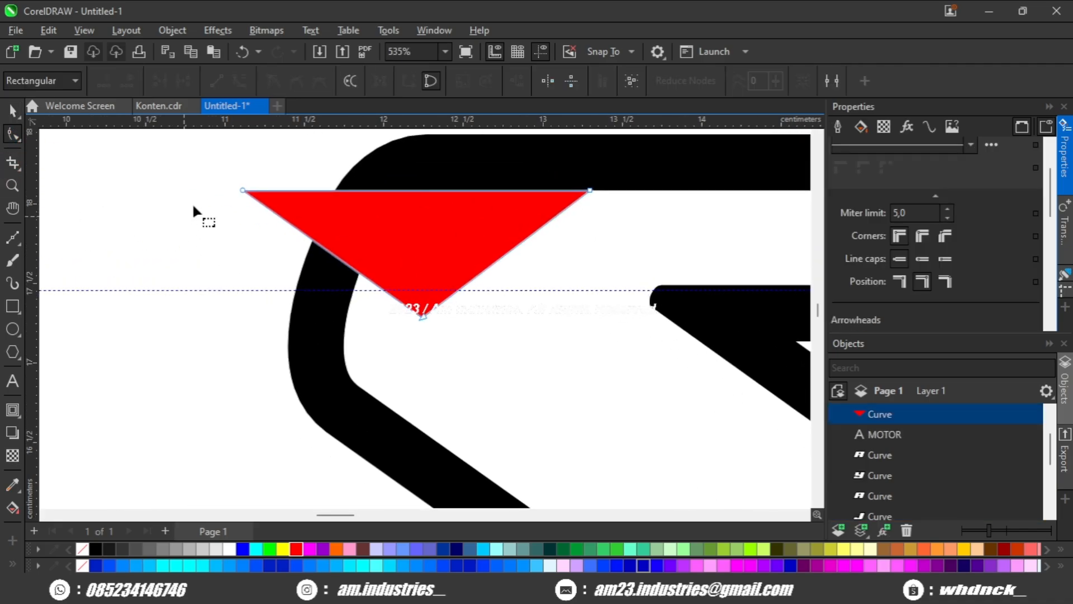
{"action": "left_click_drag", "start_coordinate": [421, 317], "coordinate": [354, 293]}
{"action": "scroll", "coordinate": [354, 293], "scroll_direction": "down", "scroll_amount": 3}
{"action": "key", "text": "space"}
{"action": "left_click", "coordinate": [278, 336]}
{"action": "scroll", "coordinate": [281, 334], "scroll_direction": "down", "scroll_amount": 1}
{"action": "left_click_drag", "start_coordinate": [319, 328], "coordinate": [353, 311]}
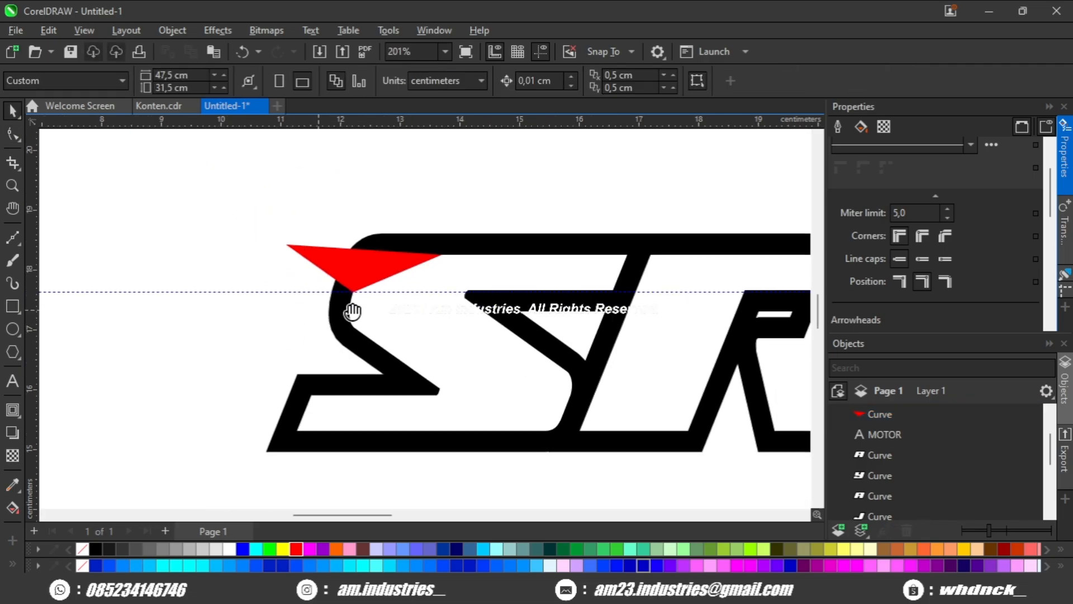
Give the red triangle a 10 pt outline and colour the outline black.
{"action": "scroll", "coordinate": [353, 310], "scroll_direction": "up", "scroll_amount": 1}
{"action": "left_click", "coordinate": [375, 242]}
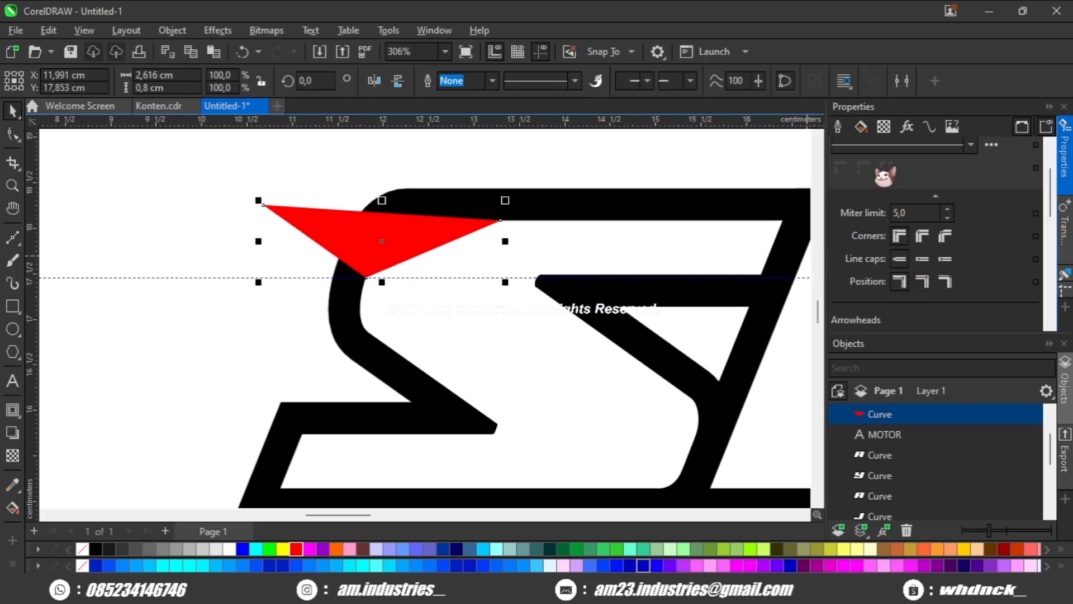
{"action": "left_click", "coordinate": [839, 126]}
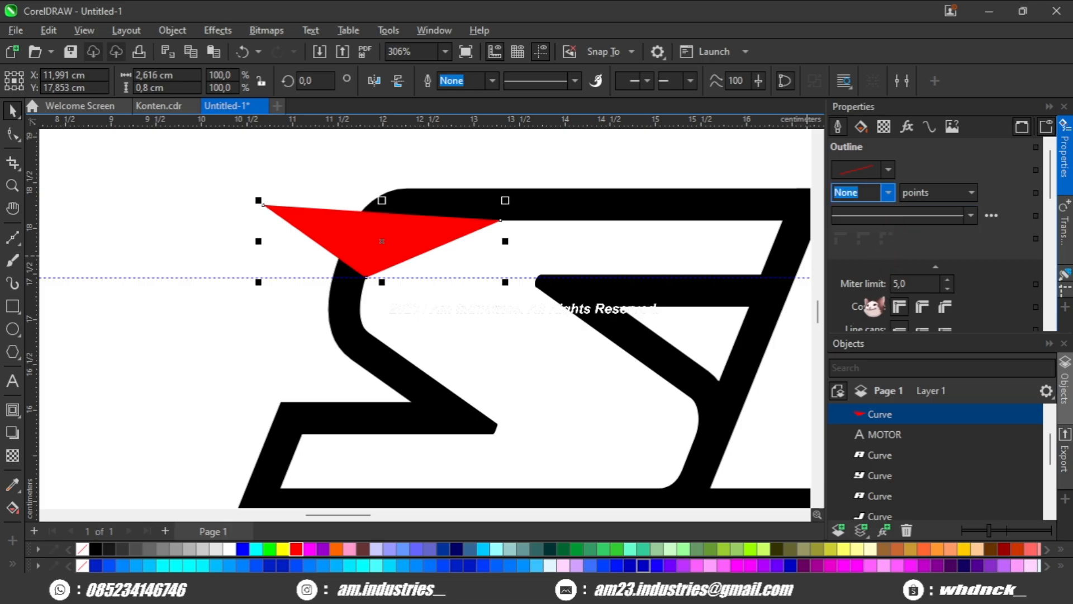
{"action": "type", "text": "10"}
{"action": "key", "text": "Return"}
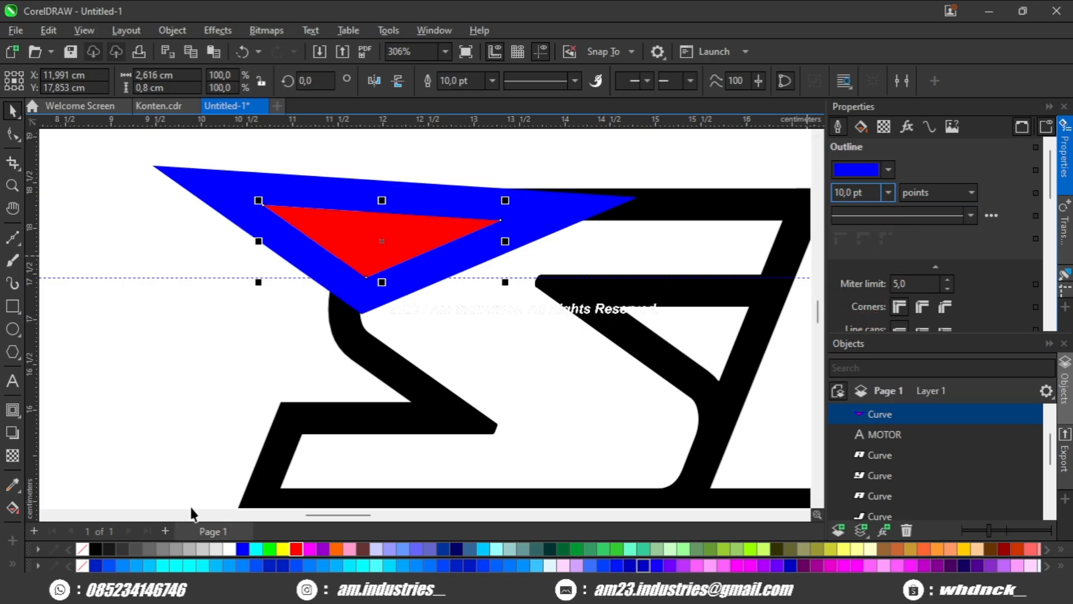
{"action": "right_click", "coordinate": [97, 549]}
{"action": "left_click_drag", "start_coordinate": [252, 343], "coordinate": [216, 350]}
{"action": "left_click", "coordinate": [216, 352]}
Reduce the red triangle's outline width to 8 pt.
{"action": "scroll", "coordinate": [313, 284], "scroll_direction": "up", "scroll_amount": 1}
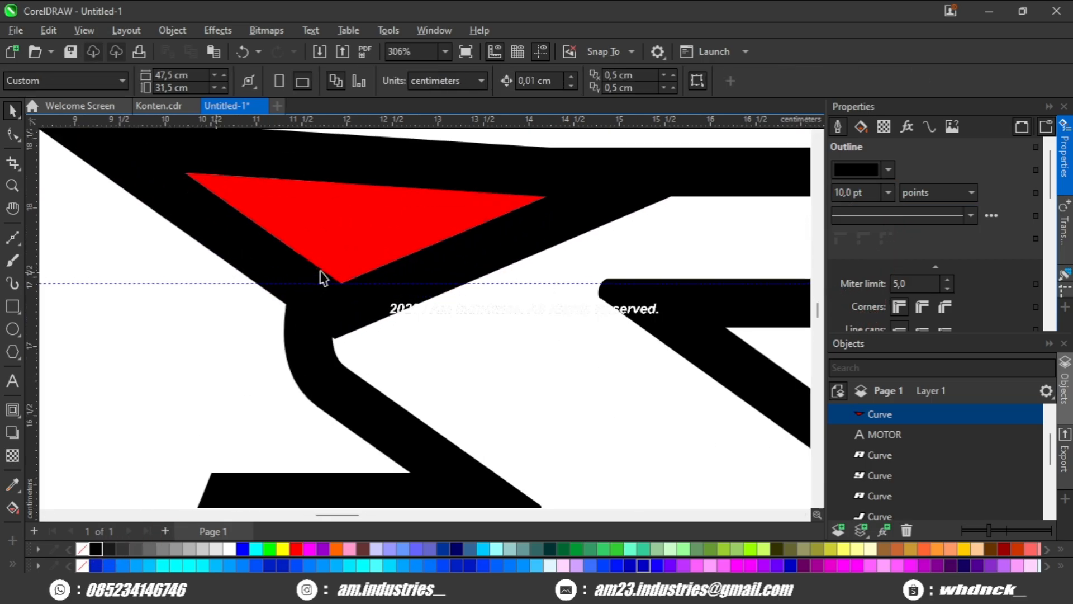
{"action": "left_click", "coordinate": [378, 244]}
{"action": "left_click_drag", "start_coordinate": [378, 244], "coordinate": [330, 269]}
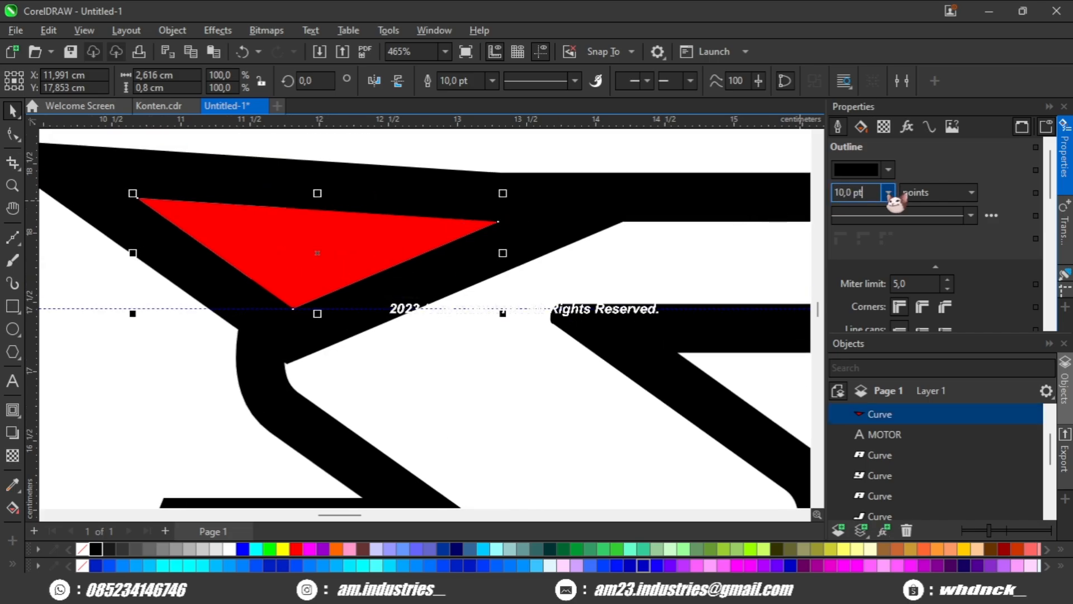
{"action": "left_click_drag", "start_coordinate": [154, 380], "coordinate": [205, 392]}
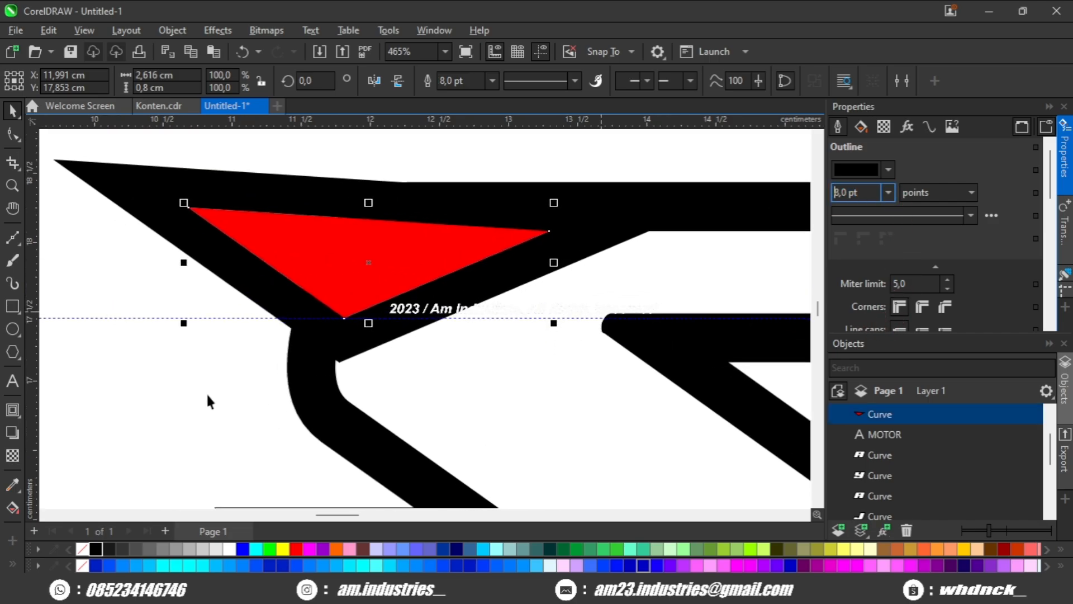
{"action": "left_click", "coordinate": [205, 391]}
Undo the red triangle's latest outline edits and restore its 8 pt black outline.
{"action": "left_click", "coordinate": [354, 275]}
{"action": "mouse_move", "coordinate": [358, 280]}
{"action": "left_mouse_down"}
{"action": "mouse_move", "coordinate": [390, 279]}
{"action": "mouse_move", "coordinate": [337, 279]}
{"action": "left_mouse_up"}
{"action": "scroll", "coordinate": [386, 273], "scroll_direction": "up", "scroll_amount": 2}
{"action": "scroll", "coordinate": [386, 273], "scroll_direction": "down", "scroll_amount": 1}
{"action": "scroll", "coordinate": [337, 278], "scroll_direction": "down", "scroll_amount": 2}
{"action": "left_click_drag", "start_coordinate": [267, 261], "coordinate": [271, 264]}
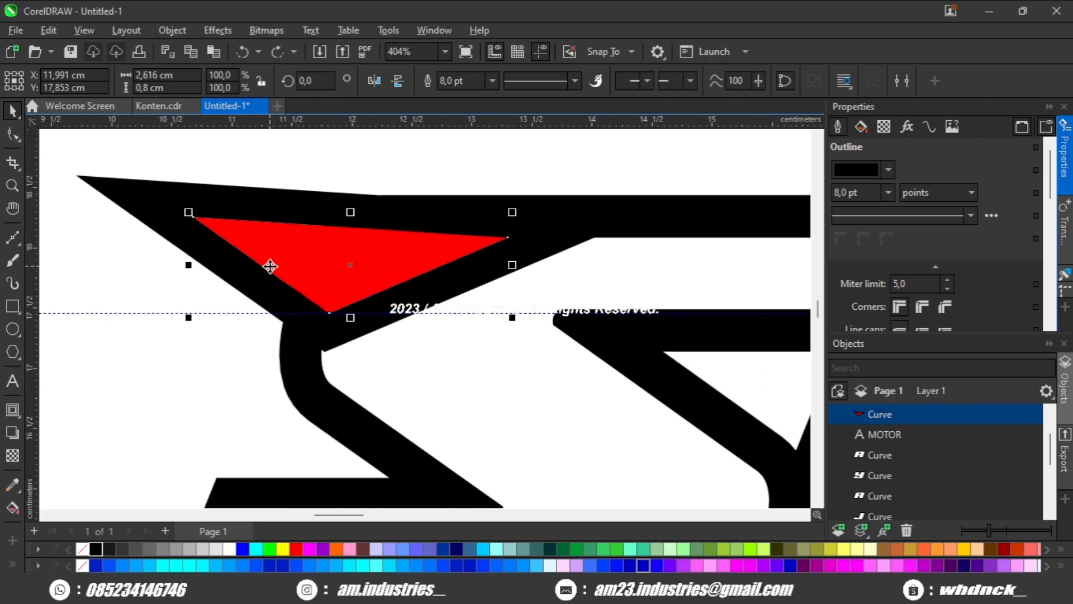
{"action": "key", "text": "ctrl+z"}
{"action": "key", "text": "ctrl+z"}
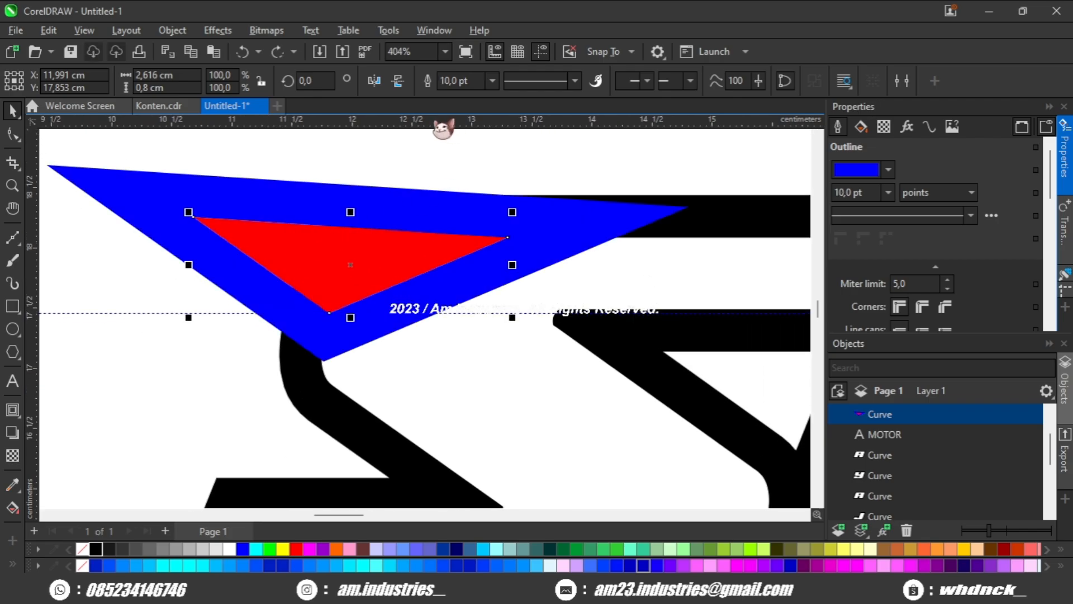
{"action": "left_click", "coordinate": [278, 51]}
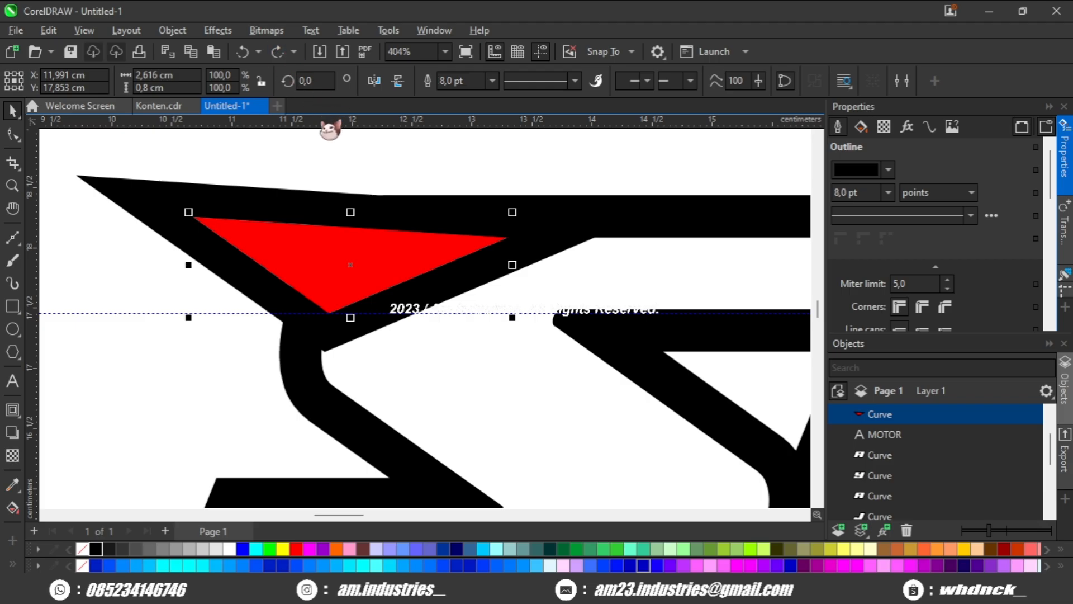
Move the triangle's upper-left node down onto the upper guideline so that its upper edge is horizontal.
{"action": "left_click", "coordinate": [14, 134]}
{"action": "left_click_drag", "start_coordinate": [192, 217], "coordinate": [221, 238]}
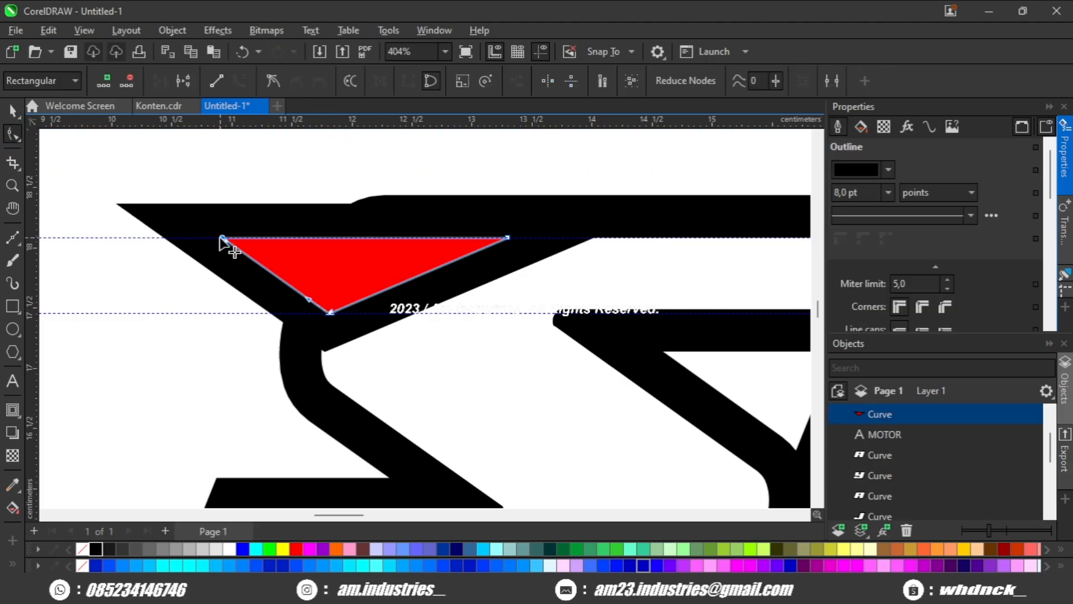
{"action": "left_click_drag", "start_coordinate": [269, 285], "coordinate": [300, 292]}
{"action": "key", "text": "space"}
{"action": "left_click", "coordinate": [232, 351]}
{"action": "scroll", "coordinate": [241, 347], "scroll_direction": "down", "scroll_amount": 3}
{"action": "scroll", "coordinate": [302, 339], "scroll_direction": "up", "scroll_amount": 3}
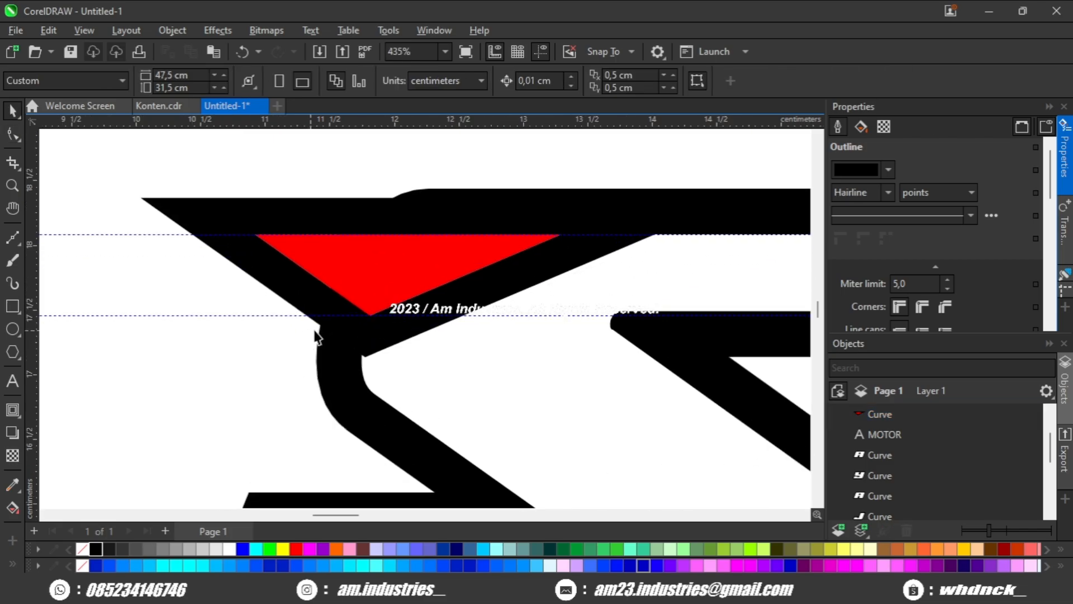
Edit the red triangle's nodes and convert the long segment on its left side to a straight line.
{"action": "double_click", "coordinate": [353, 297]}
{"action": "scroll", "coordinate": [355, 313], "scroll_direction": "up", "scroll_amount": 2}
{"action": "scroll", "coordinate": [355, 321], "scroll_direction": "up", "scroll_amount": 3}
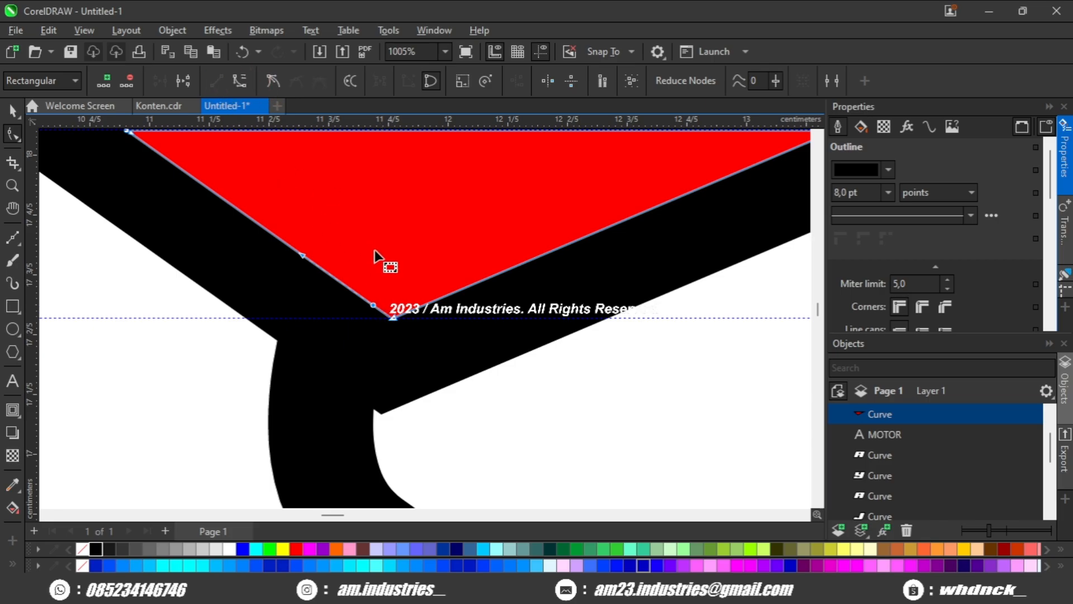
{"action": "scroll", "coordinate": [374, 251], "scroll_direction": "down", "scroll_amount": 1}
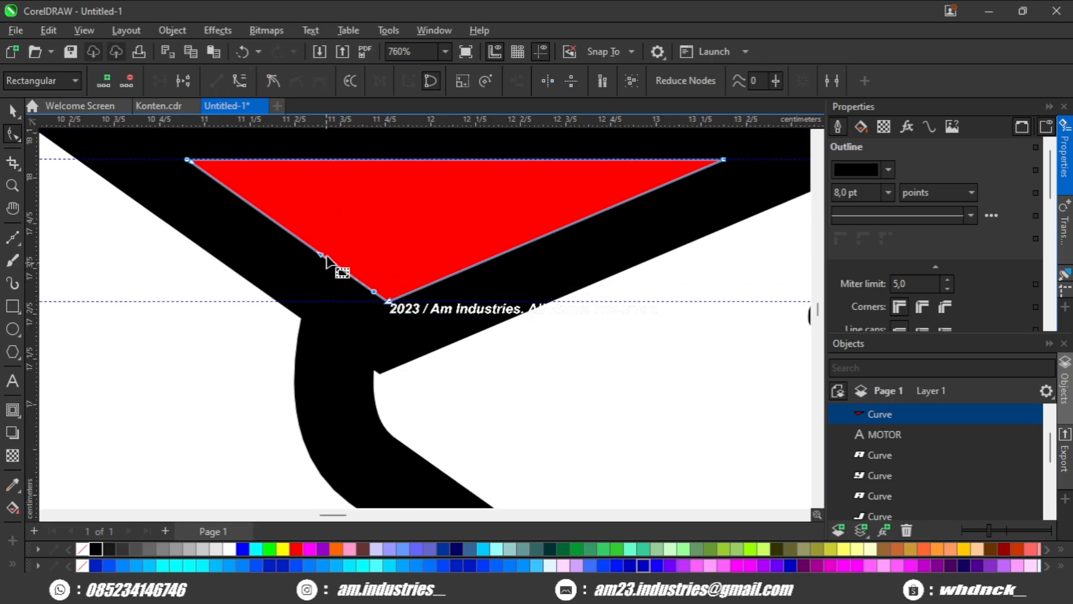
{"action": "left_click", "coordinate": [224, 80]}
{"action": "left_click_drag", "start_coordinate": [267, 194], "coordinate": [299, 169]}
Move the red triangle's lower tip node down and to the left, forming a short slanted edge below the lower guideline.
{"action": "scroll", "coordinate": [394, 250], "scroll_direction": "up", "scroll_amount": 2}
{"action": "left_click_drag", "start_coordinate": [437, 288], "coordinate": [395, 301]}
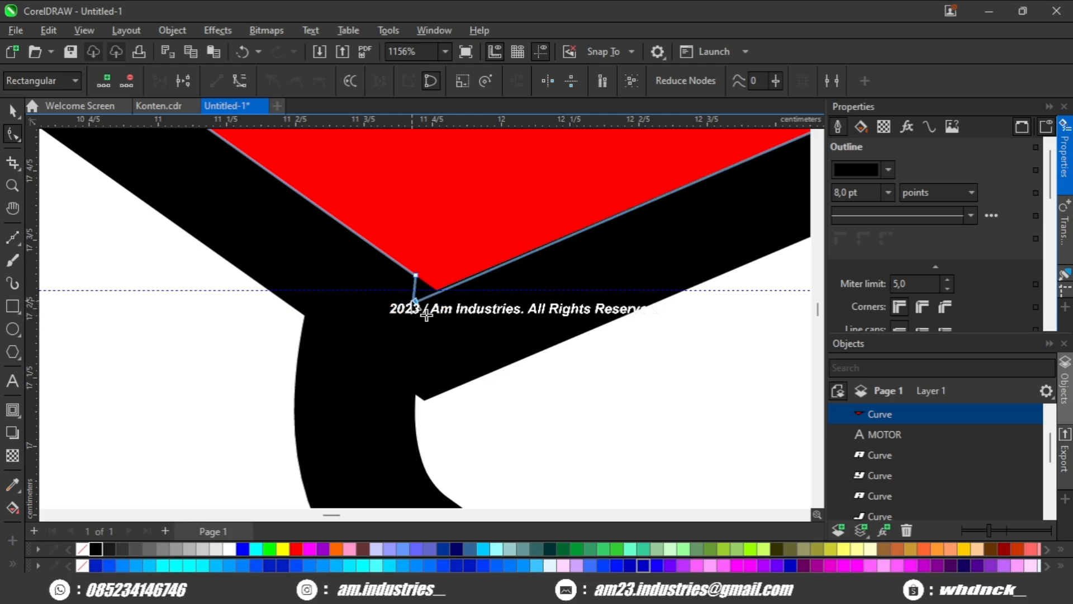
{"action": "scroll", "coordinate": [417, 311], "scroll_direction": "down", "scroll_amount": 4}
{"action": "scroll", "coordinate": [361, 305], "scroll_direction": "up", "scroll_amount": 2}
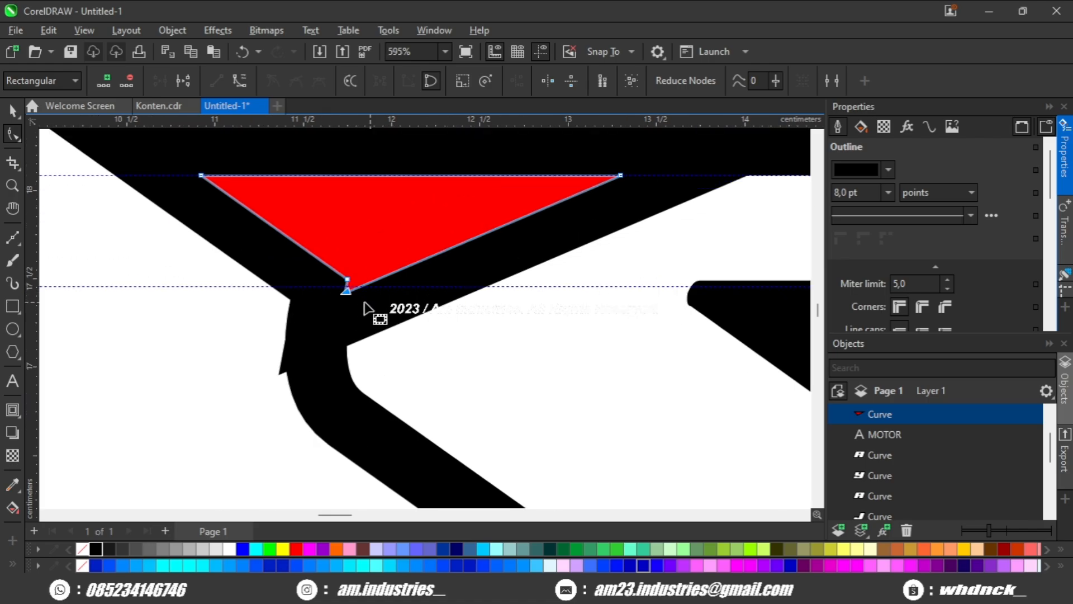
{"action": "scroll", "coordinate": [339, 311], "scroll_direction": "down", "scroll_amount": 3}
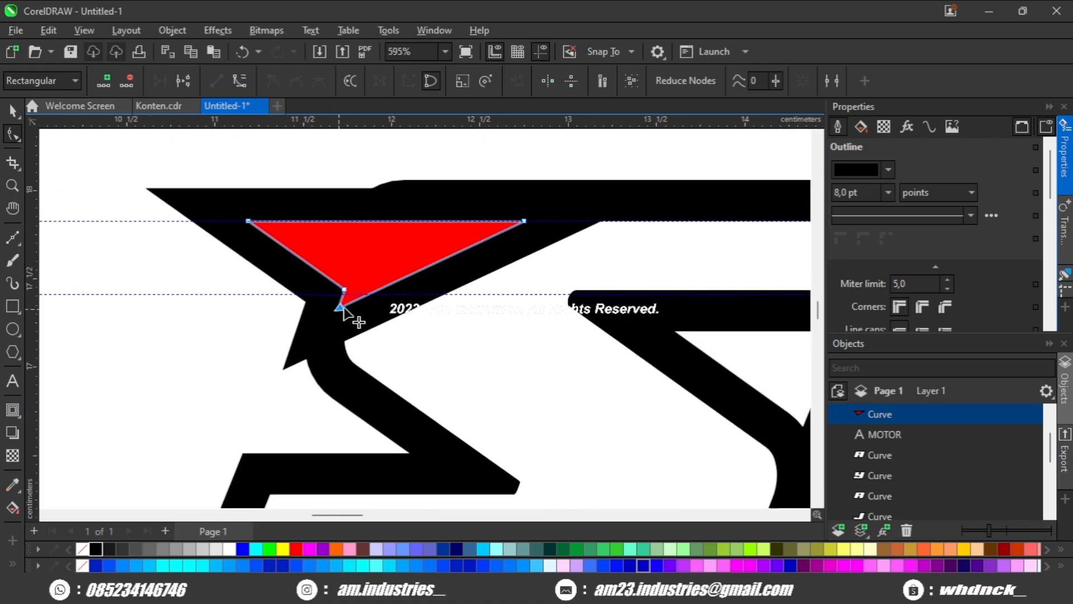
{"action": "key", "text": "space"}
Scale the red shape proportionally to about 95.2%, keeping its upper-right corner in place.
{"action": "scroll", "coordinate": [377, 285], "scroll_direction": "up", "scroll_amount": 2}
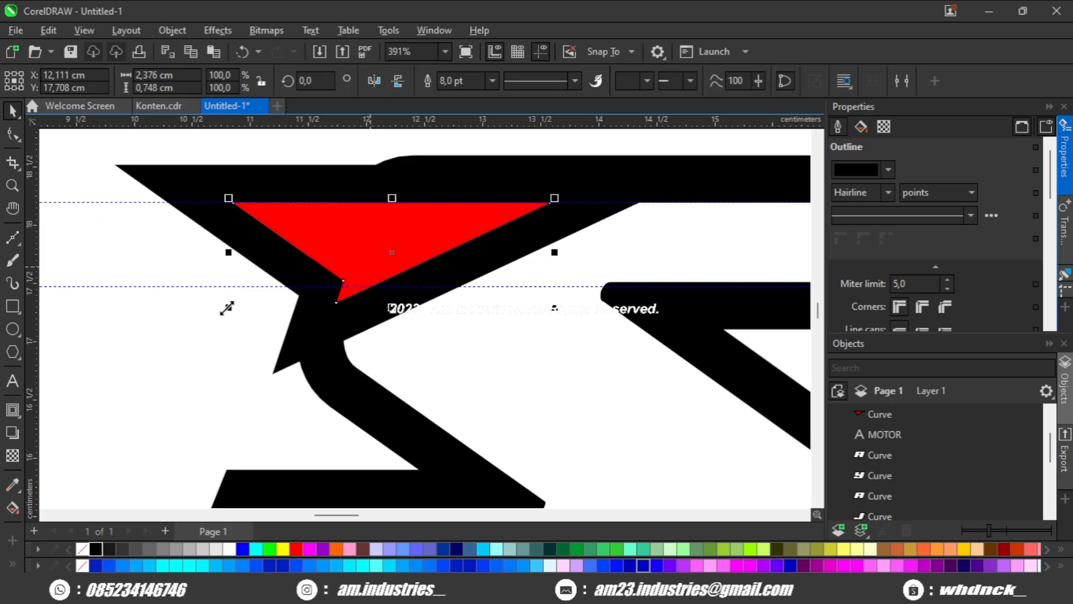
{"action": "left_click", "coordinate": [233, 306]}
{"action": "left_click", "coordinate": [326, 257]}
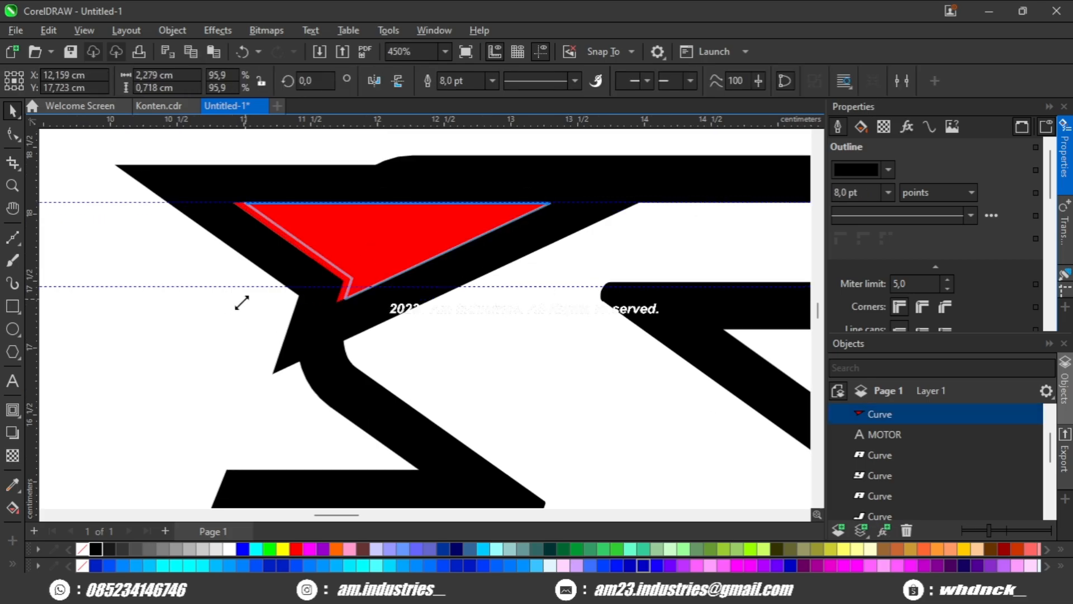
{"action": "scroll", "coordinate": [242, 305], "scroll_direction": "down", "scroll_amount": 4}
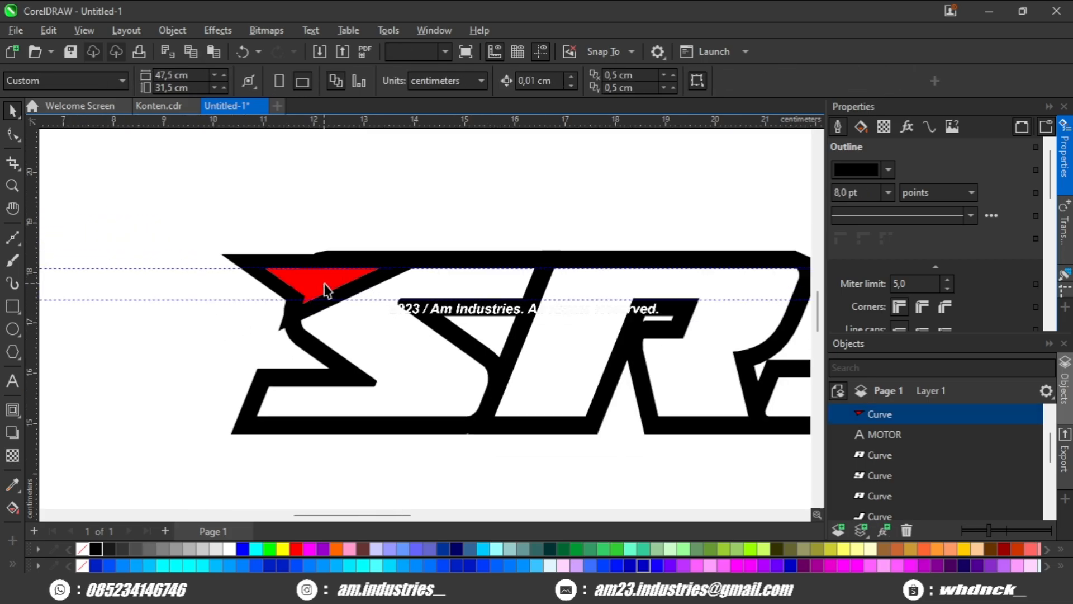
{"action": "scroll", "coordinate": [360, 323], "scroll_direction": "up", "scroll_amount": 2}
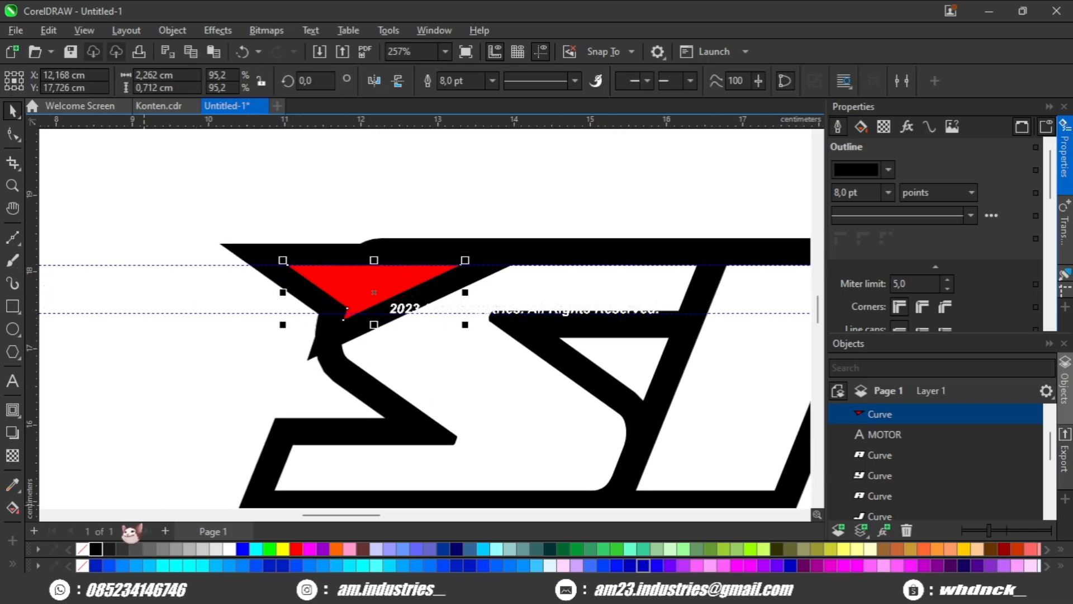
Make a grey, outline-free copy of the red shape and subtract it from the letter S.
{"action": "left_click", "coordinate": [190, 549]}
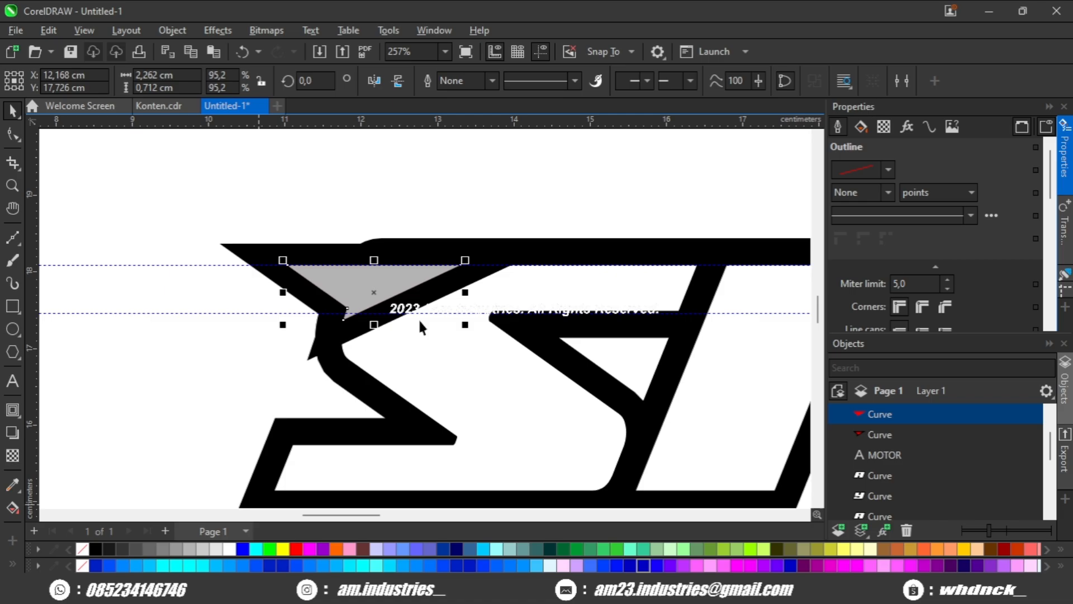
{"action": "left_click_drag", "start_coordinate": [468, 258], "coordinate": [633, 168]}
{"action": "left_click", "coordinate": [574, 83]}
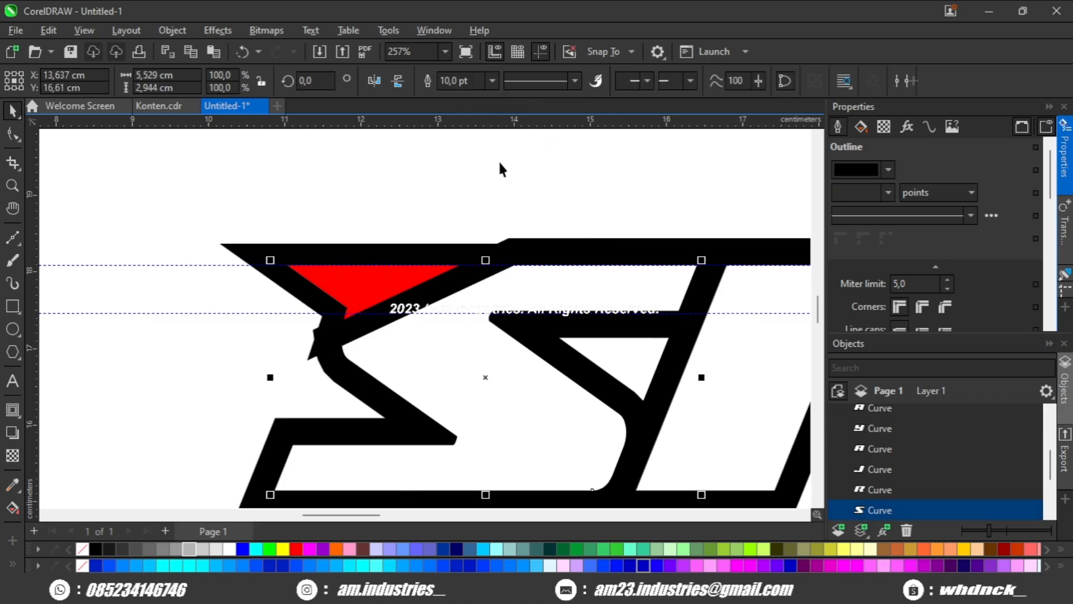
{"action": "left_click", "coordinate": [499, 162]}
Move the lower guideline to about 17.2 cm, level with the upper edge of the opening in the first letter A.
{"action": "scroll", "coordinate": [460, 267], "scroll_direction": "down", "scroll_amount": 1}
{"action": "left_click_drag", "start_coordinate": [460, 268], "coordinate": [224, 250]}
{"action": "scroll", "coordinate": [348, 242], "scroll_direction": "down", "scroll_amount": 1}
{"action": "scroll", "coordinate": [360, 250], "scroll_direction": "up", "scroll_amount": 3}
{"action": "left_click_drag", "start_coordinate": [547, 268], "coordinate": [255, 260]}
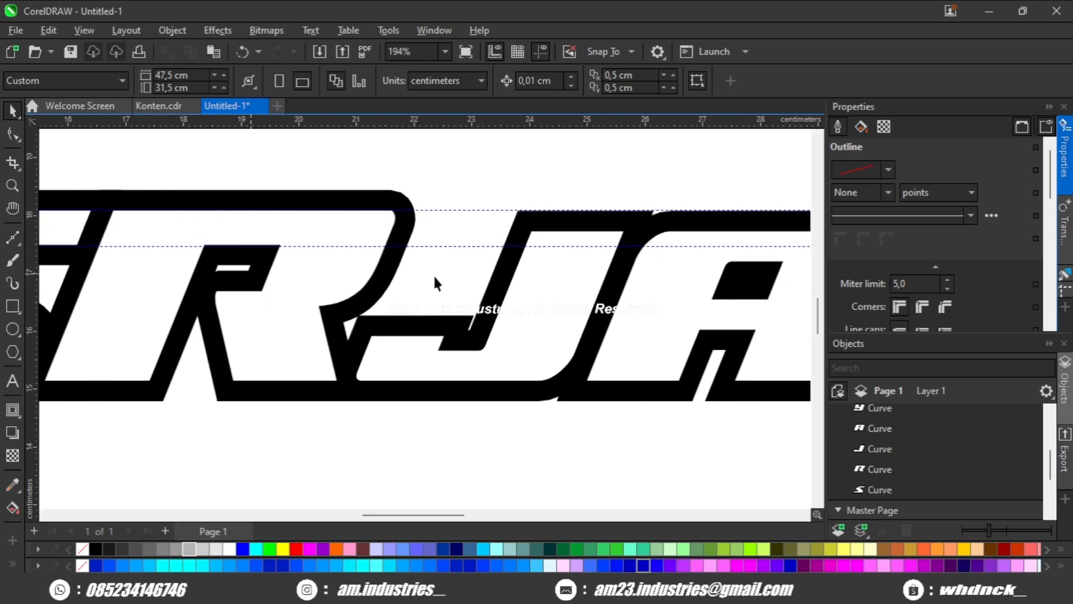
{"action": "left_click", "coordinate": [507, 273]}
{"action": "left_click_drag", "start_coordinate": [519, 268], "coordinate": [464, 268]}
{"action": "scroll", "coordinate": [440, 250], "scroll_direction": "up", "scroll_amount": 3}
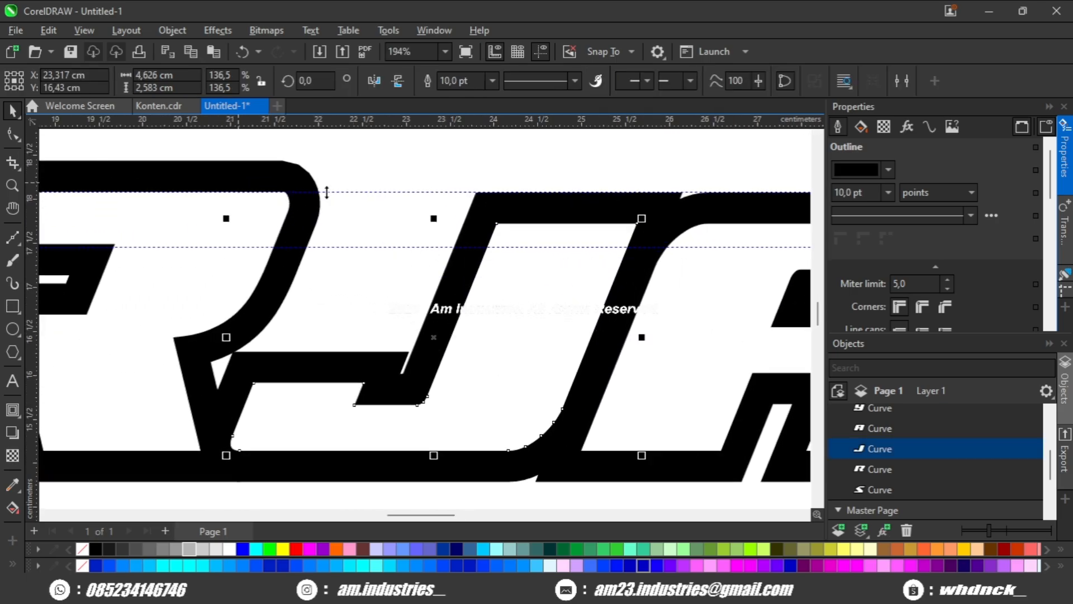
{"action": "left_click_drag", "start_coordinate": [391, 247], "coordinate": [682, 304]}
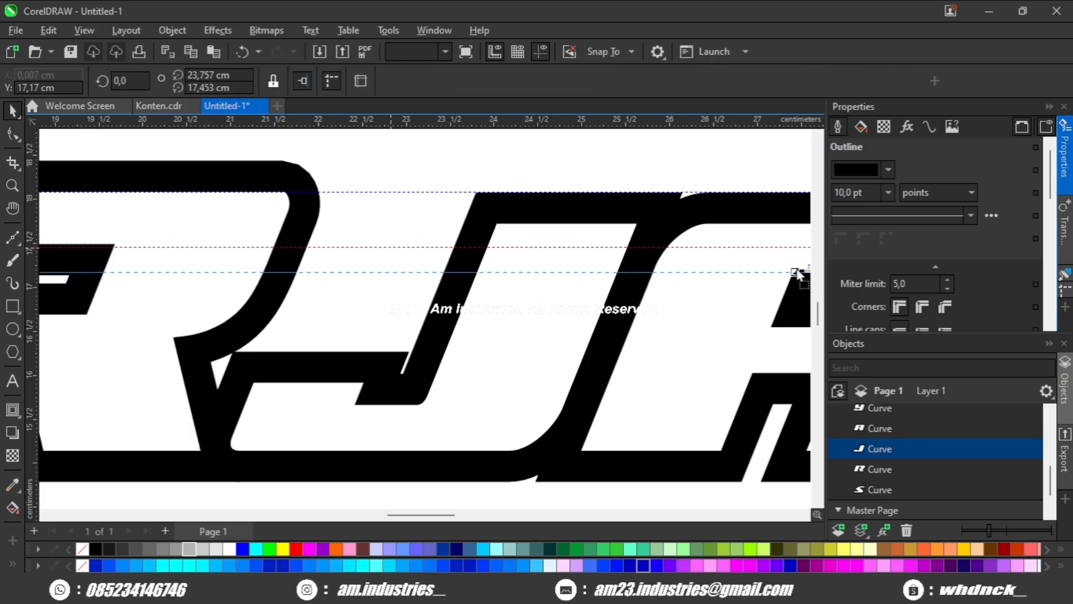
{"action": "left_click_drag", "start_coordinate": [796, 272], "coordinate": [729, 269]}
{"action": "scroll", "coordinate": [388, 273], "scroll_direction": "up", "scroll_amount": 3}
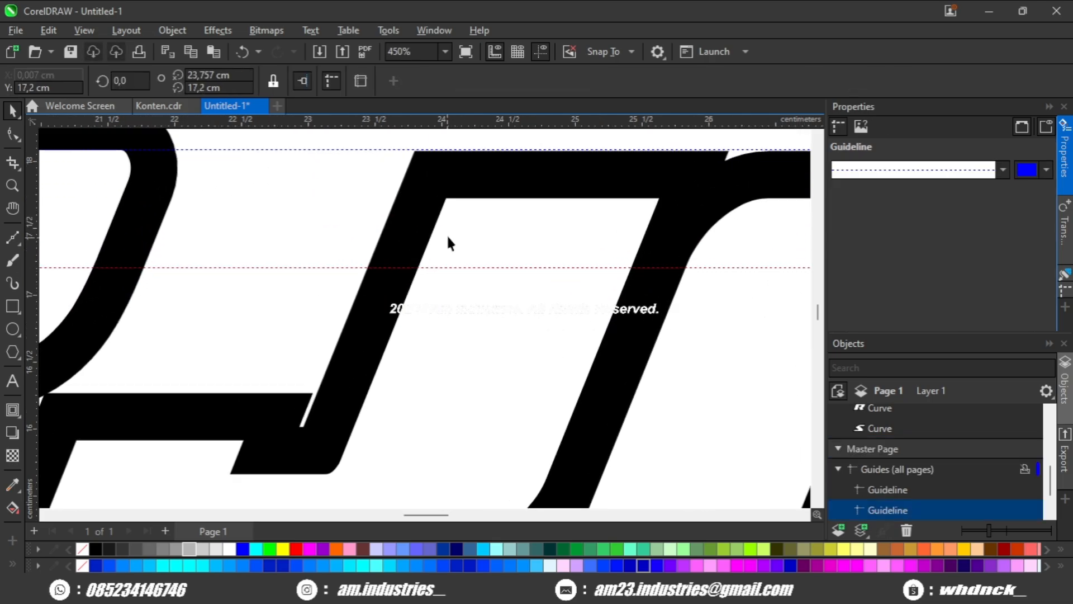
{"action": "left_click", "coordinate": [14, 136]}
{"action": "left_click_drag", "start_coordinate": [204, 214], "coordinate": [259, 215]}
{"action": "scroll", "coordinate": [392, 249], "scroll_direction": "down", "scroll_amount": 3}
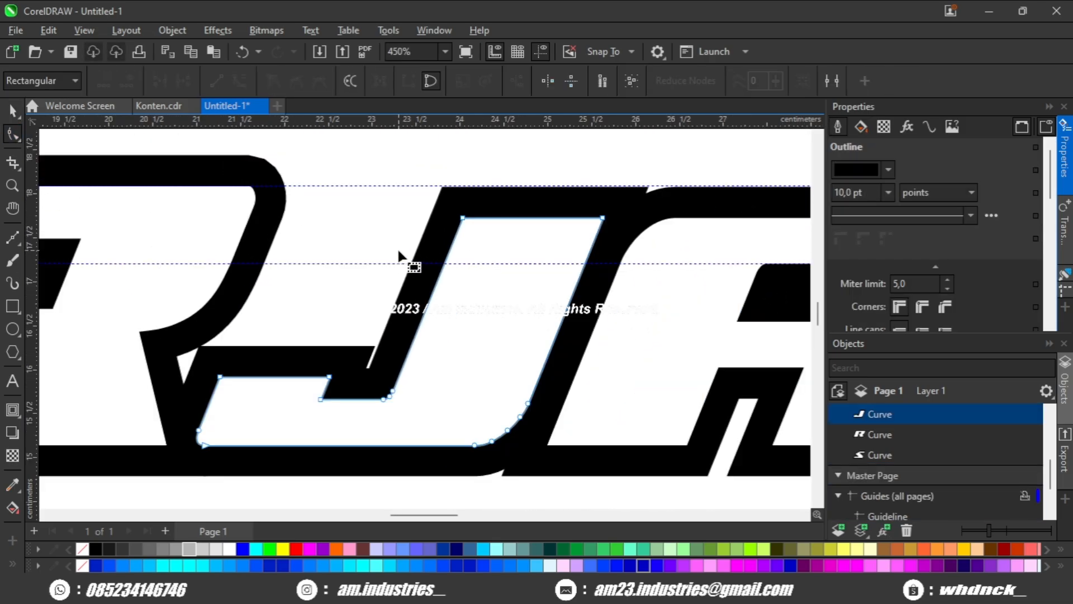
{"action": "left_click_drag", "start_coordinate": [397, 248], "coordinate": [552, 267]}
{"action": "scroll", "coordinate": [552, 267], "scroll_direction": "down", "scroll_amount": 4}
{"action": "key", "text": "space"}
{"action": "scroll", "coordinate": [388, 216], "scroll_direction": "down", "scroll_amount": 3}
{"action": "scroll", "coordinate": [156, 252], "scroll_direction": "up", "scroll_amount": 1}
Copy the red shape from the S and place the copy over the upper-left corner of the letter J.
{"action": "left_click", "coordinate": [96, 240]}
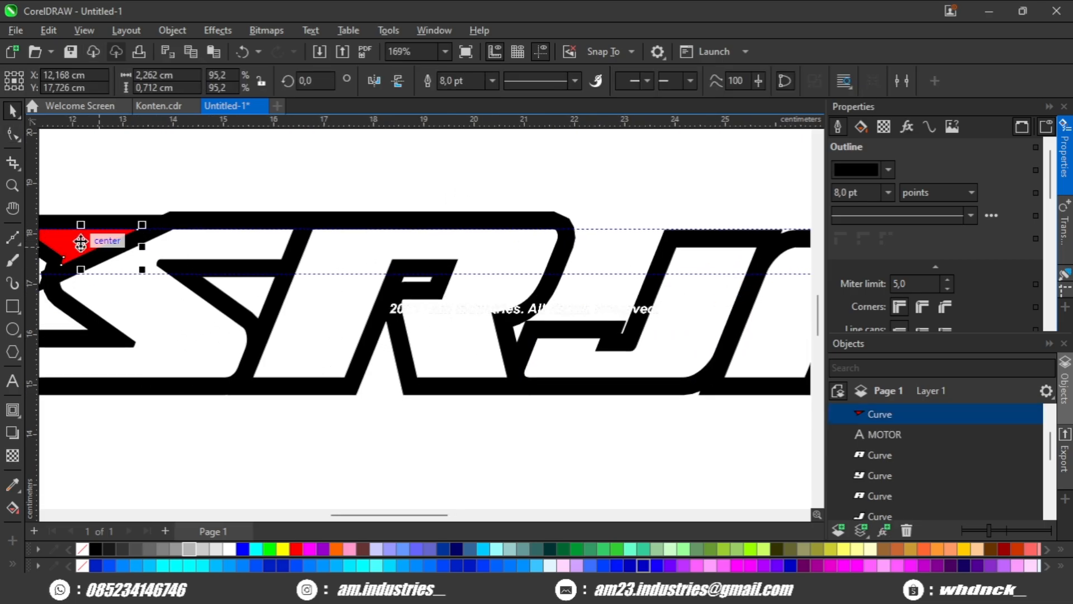
{"action": "right_click", "coordinate": [667, 250]}
{"action": "left_click_drag", "start_coordinate": [622, 253], "coordinate": [728, 368]}
{"action": "scroll", "coordinate": [666, 250], "scroll_direction": "up", "scroll_amount": 3}
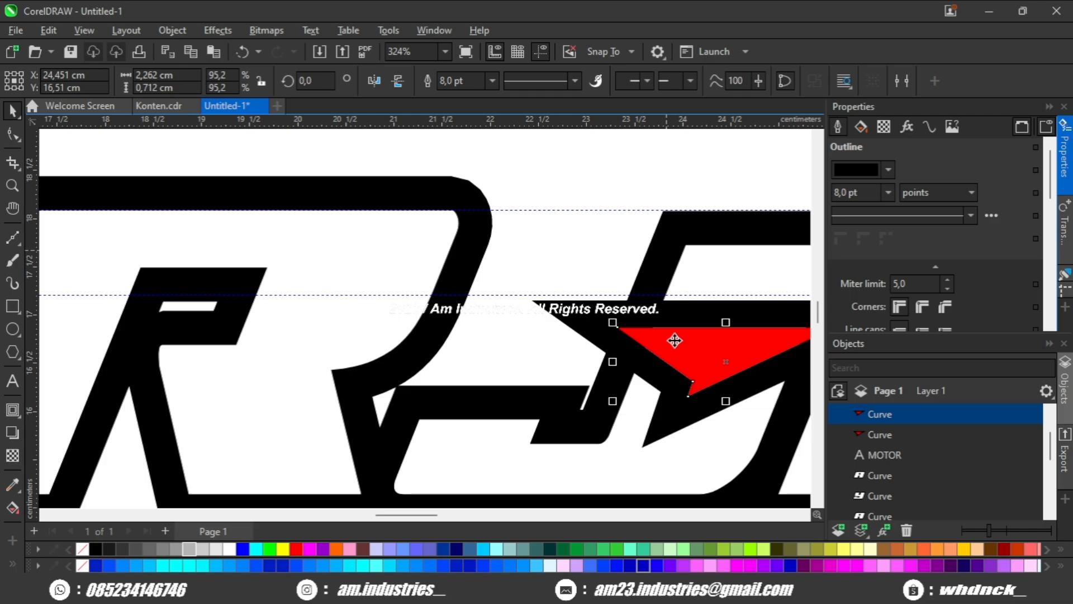
{"action": "left_click_drag", "start_coordinate": [693, 273], "coordinate": [579, 287]}
{"action": "scroll", "coordinate": [689, 244], "scroll_direction": "up", "scroll_amount": 2}
{"action": "scroll", "coordinate": [677, 295], "scroll_direction": "up", "scroll_amount": 2}
{"action": "scroll", "coordinate": [663, 288], "scroll_direction": "down", "scroll_amount": 3}
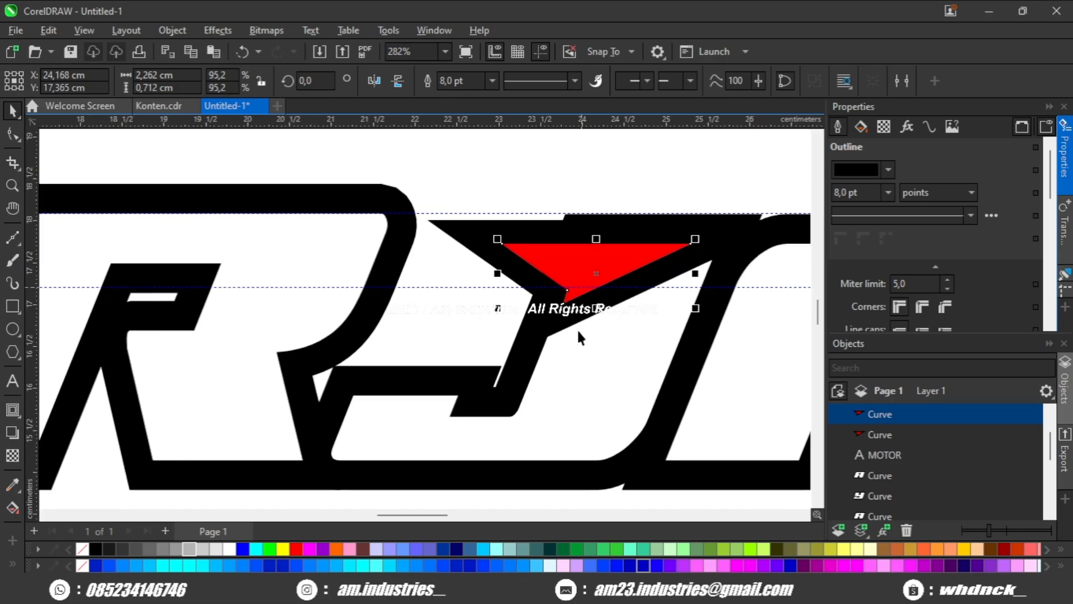
Weld the red copy to the letter J, giving the J a pointed upper-left corner.
{"action": "left_click", "coordinate": [581, 330], "text": "shift"}
{"action": "left_click_drag", "start_coordinate": [610, 332], "coordinate": [503, 331]}
{"action": "left_click", "coordinate": [461, 81]}
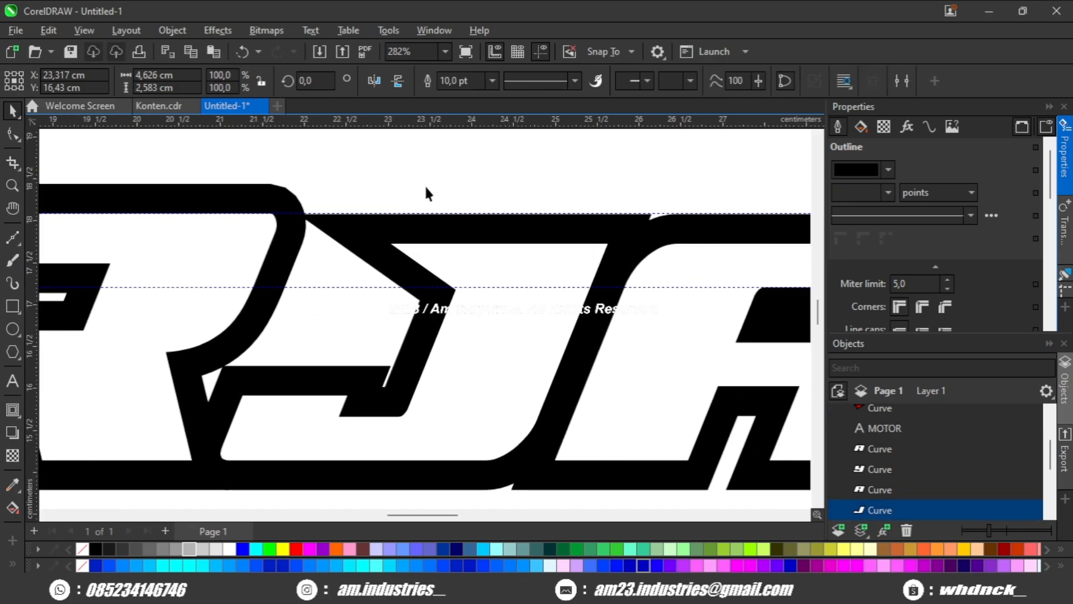
{"action": "scroll", "coordinate": [425, 183], "scroll_direction": "down", "scroll_amount": 4}
{"action": "key", "text": "Escape"}
{"action": "scroll", "coordinate": [416, 266], "scroll_direction": "up", "scroll_amount": 2}
{"action": "left_click_drag", "start_coordinate": [424, 259], "coordinate": [301, 246]}
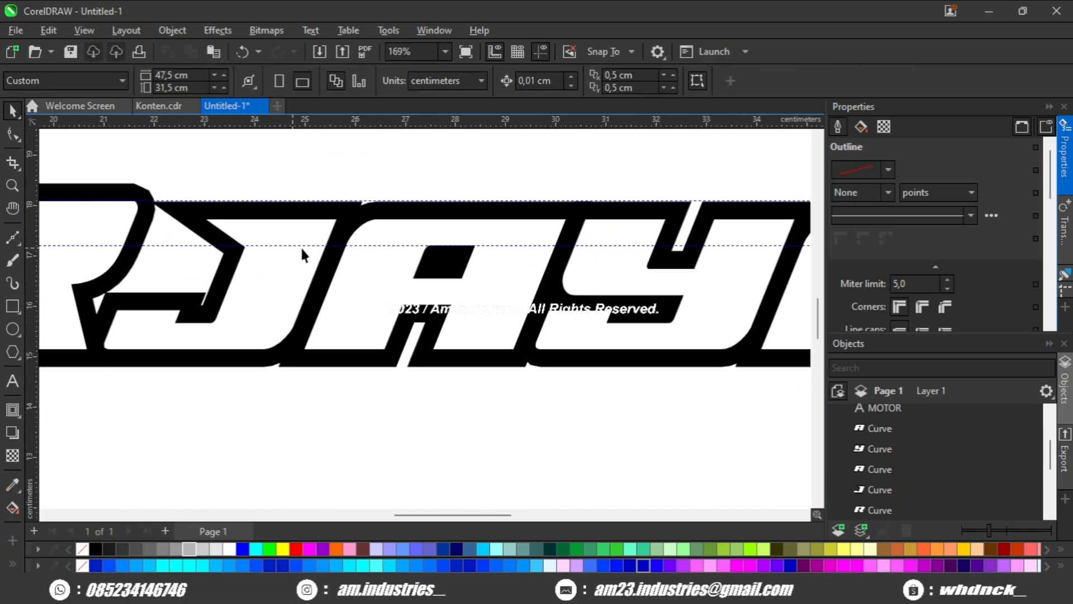
Select both horizontal guidelines and delete them.
{"action": "left_click_drag", "start_coordinate": [381, 252], "coordinate": [277, 251]}
{"action": "mouse_move", "coordinate": [475, 245]}
{"action": "left_mouse_down"}
{"action": "mouse_move", "coordinate": [279, 239]}
{"action": "mouse_move", "coordinate": [455, 242]}
{"action": "left_mouse_up"}
{"action": "scroll", "coordinate": [290, 240], "scroll_direction": "down", "scroll_amount": 2}
{"action": "left_click_drag", "start_coordinate": [287, 246], "coordinate": [492, 243]}
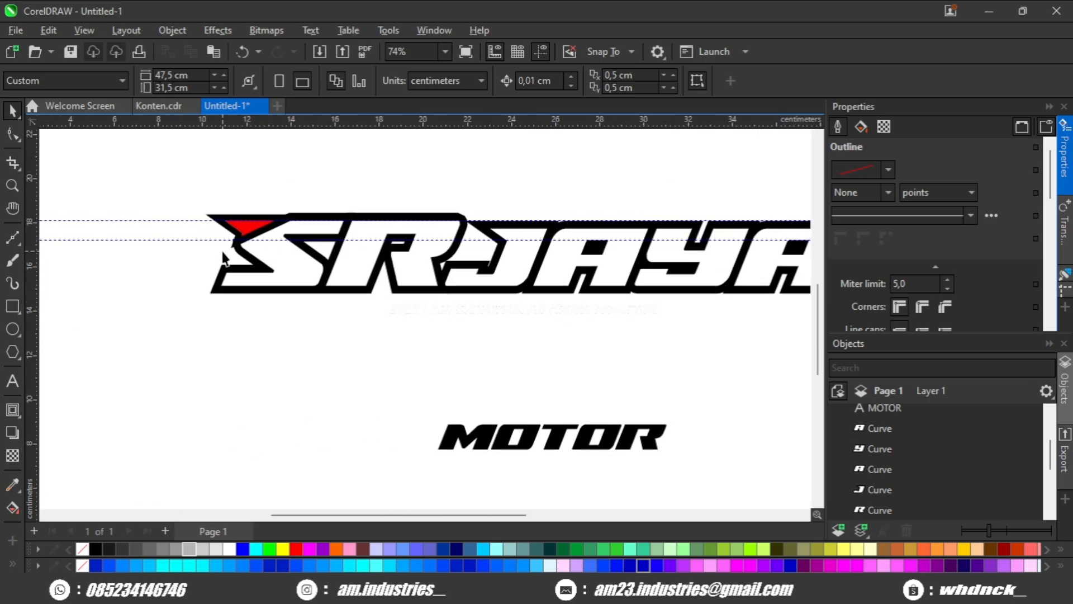
{"action": "scroll", "coordinate": [168, 240], "scroll_direction": "up", "scroll_amount": 2}
{"action": "left_click", "coordinate": [172, 239]}
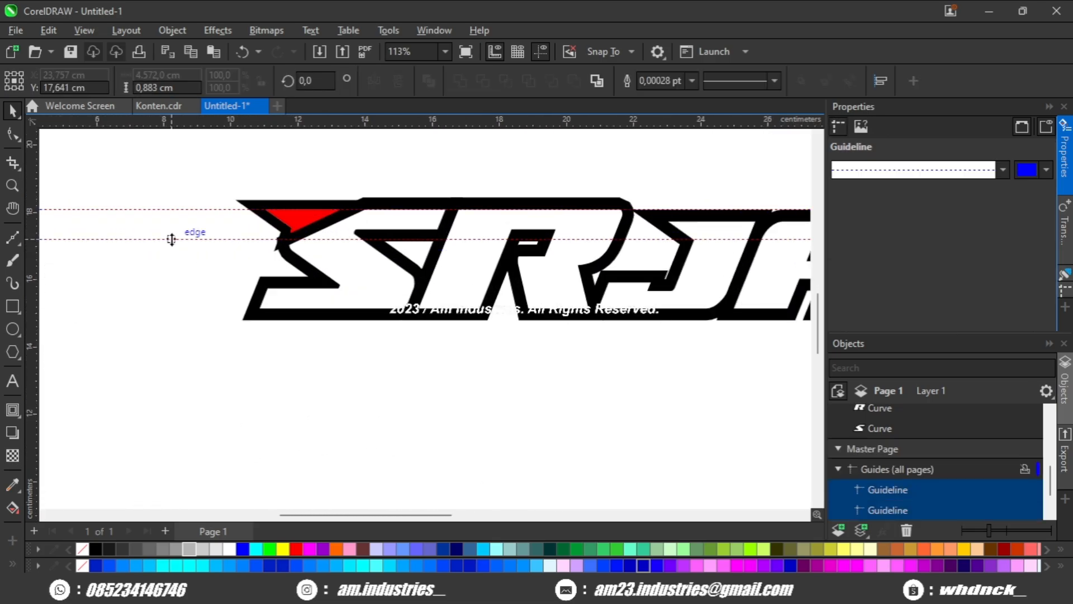
{"action": "key", "text": "Delete"}
{"action": "scroll", "coordinate": [171, 239], "scroll_direction": "down", "scroll_amount": 2}
Weld the letters S and R into one shape.
{"action": "left_click_drag", "start_coordinate": [223, 244], "coordinate": [185, 289]}
{"action": "scroll", "coordinate": [191, 309], "scroll_direction": "down", "scroll_amount": 3}
{"action": "left_click", "coordinate": [309, 315]}
{"action": "left_click", "coordinate": [267, 327], "text": "shift"}
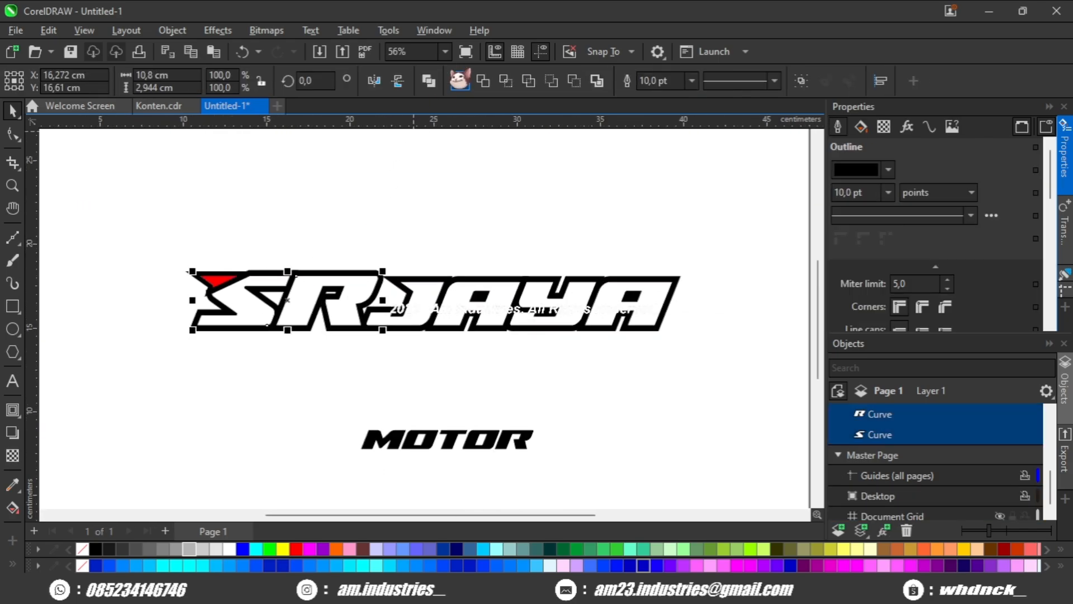
{"action": "left_click", "coordinate": [463, 86]}
Weld the letters J, A, Y and A into one shape.
{"action": "scroll", "coordinate": [414, 332], "scroll_direction": "up", "scroll_amount": 3}
{"action": "left_click", "coordinate": [449, 310]}
{"action": "scroll", "coordinate": [451, 303], "scroll_direction": "down", "scroll_amount": 3}
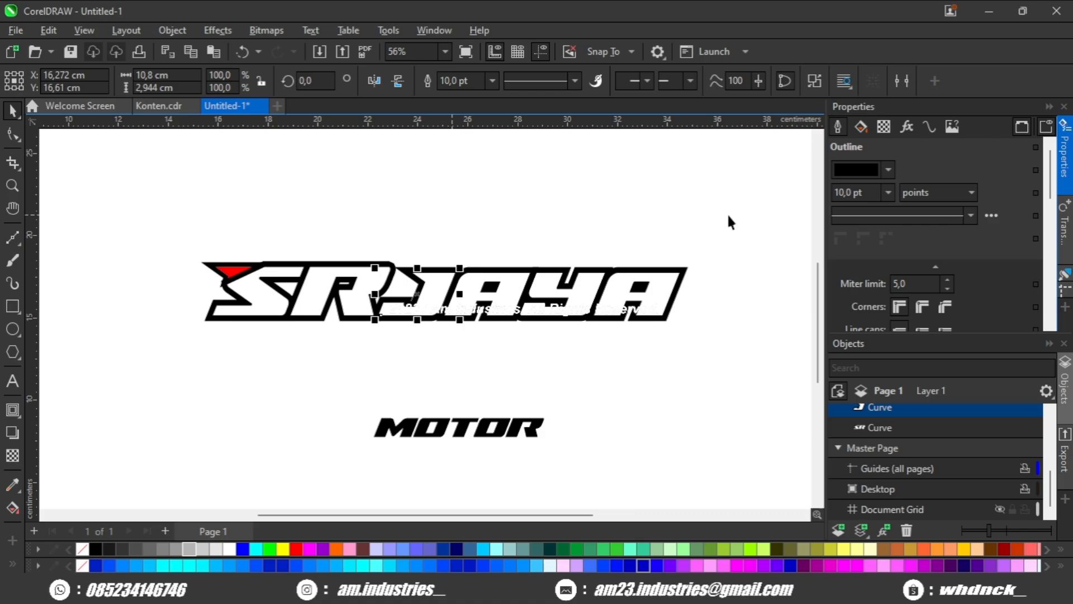
{"action": "scroll", "coordinate": [434, 227], "scroll_direction": "up", "scroll_amount": 2}
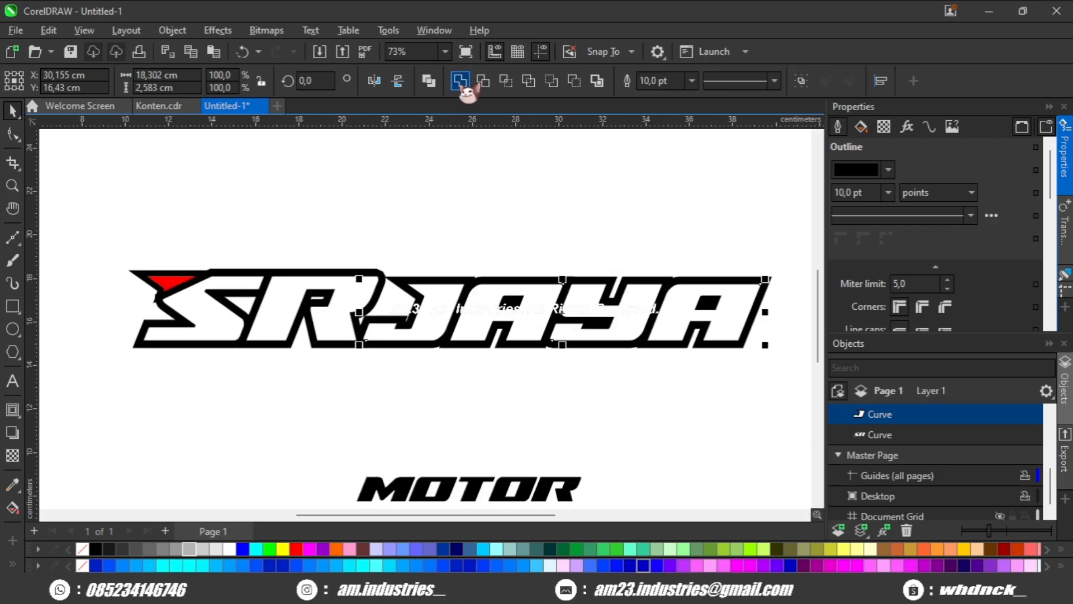
{"action": "left_click", "coordinate": [462, 85]}
{"action": "scroll", "coordinate": [413, 282], "scroll_direction": "down", "scroll_amount": 1}
Move the MOTOR text up to sit closer beneath the SR JAYA lettering.
{"action": "left_click_drag", "start_coordinate": [436, 450], "coordinate": [392, 368]}
{"action": "scroll", "coordinate": [392, 369], "scroll_direction": "down", "scroll_amount": 2}
{"action": "scroll", "coordinate": [480, 339], "scroll_direction": "up", "scroll_amount": 2}
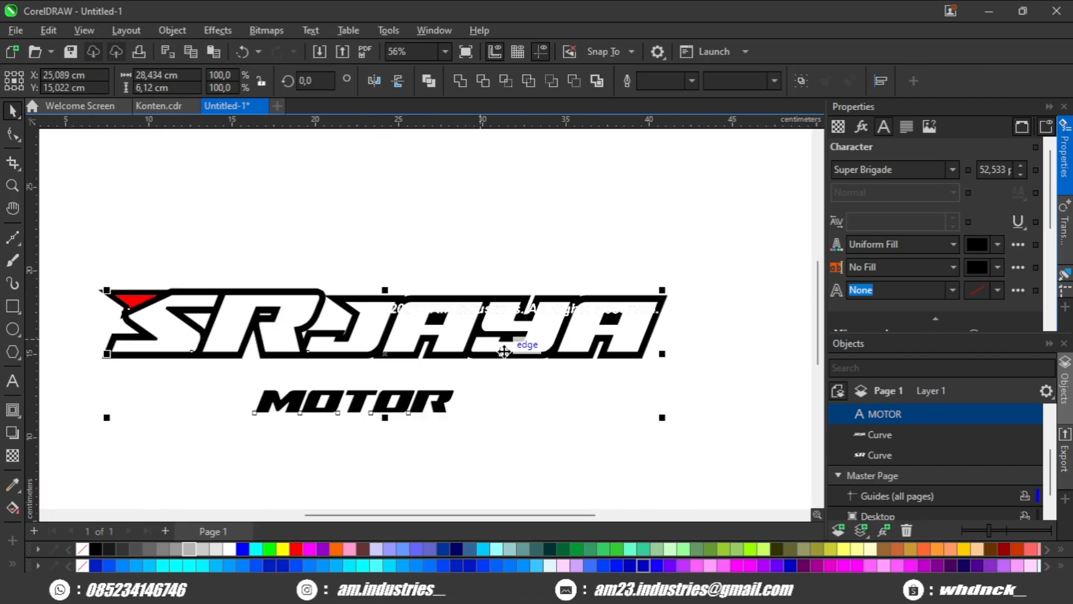
Shift the JAYA lettering slightly to the right, away from SR.
{"action": "left_click", "coordinate": [454, 352]}
{"action": "scroll", "coordinate": [399, 311], "scroll_direction": "up", "scroll_amount": 3}
{"action": "left_click_drag", "start_coordinate": [379, 278], "coordinate": [445, 263]}
{"action": "scroll", "coordinate": [408, 278], "scroll_direction": "down", "scroll_amount": 3}
{"action": "left_click", "coordinate": [456, 222]}
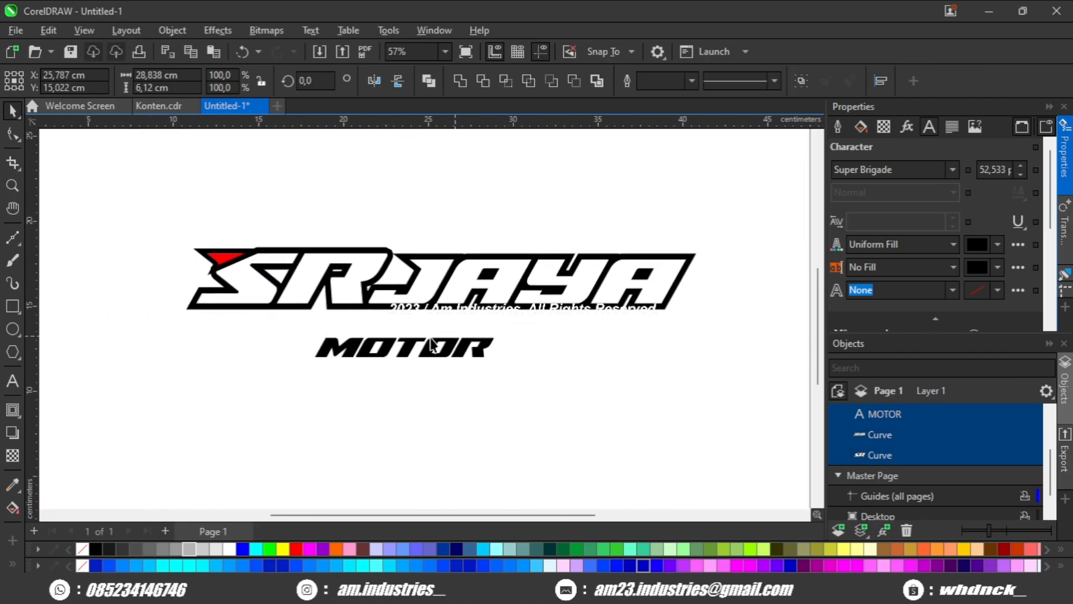
Move the MOTOR text down to leave more space below the SR JAYA lettering.
{"action": "left_click_drag", "start_coordinate": [428, 354], "coordinate": [427, 385]}
{"action": "scroll", "coordinate": [351, 312], "scroll_direction": "up", "scroll_amount": 3}
{"action": "left_click", "coordinate": [339, 332]}
{"action": "left_click_drag", "start_coordinate": [208, 273], "coordinate": [304, 307]}
{"action": "scroll", "coordinate": [288, 296], "scroll_direction": "down", "scroll_amount": 4}
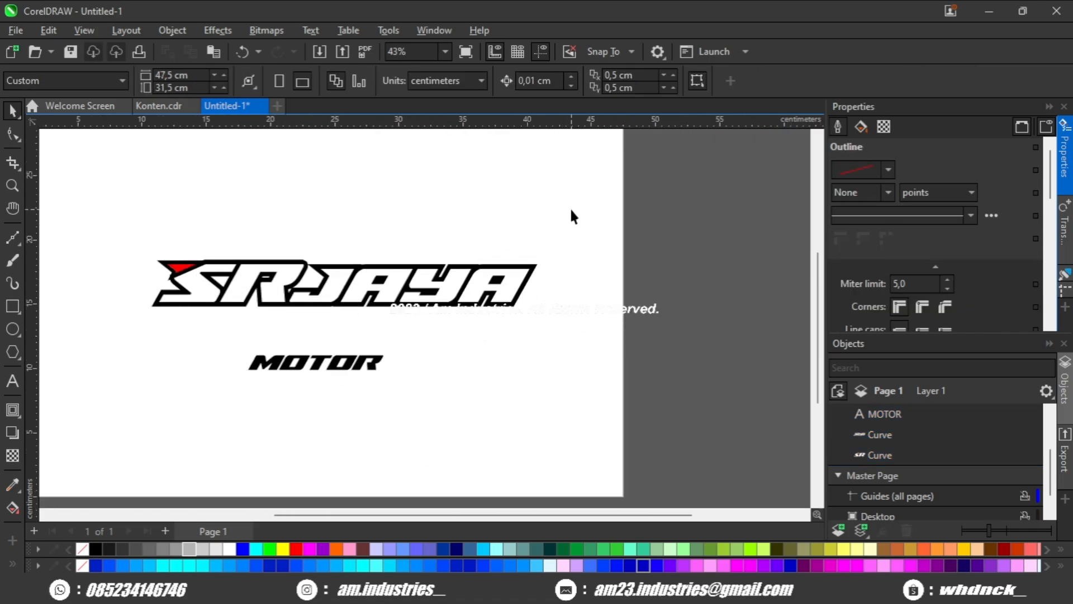
Remove the outlines from the SR and JAYA shapes and create a merged light-grey copy of them.
{"action": "left_click_drag", "start_coordinate": [105, 344], "coordinate": [105, 361]}
{"action": "right_click", "coordinate": [84, 550]}
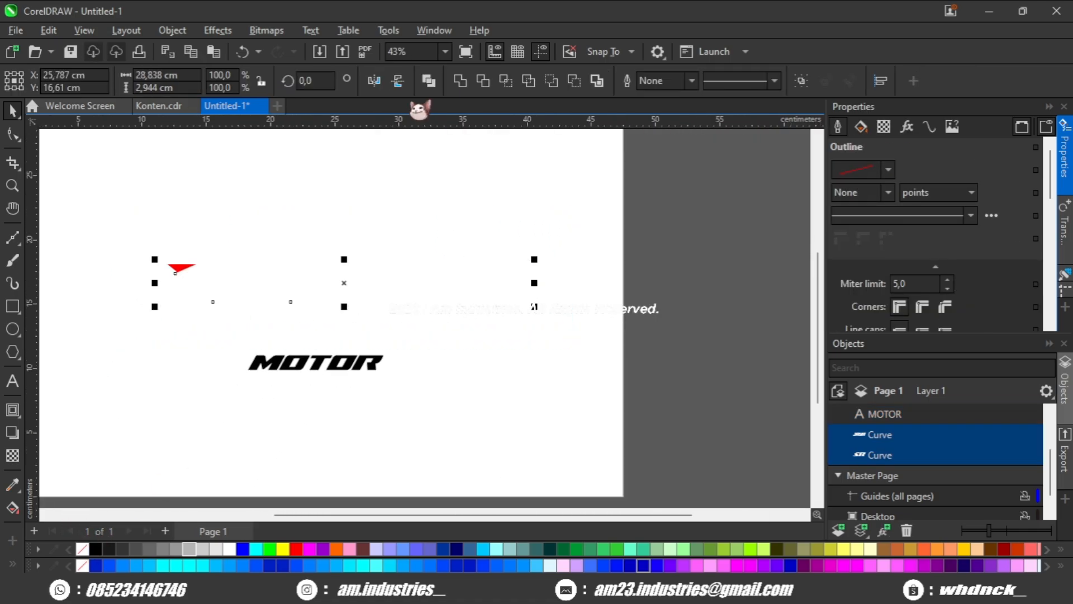
{"action": "scroll", "coordinate": [192, 293], "scroll_direction": "up", "scroll_amount": 5}
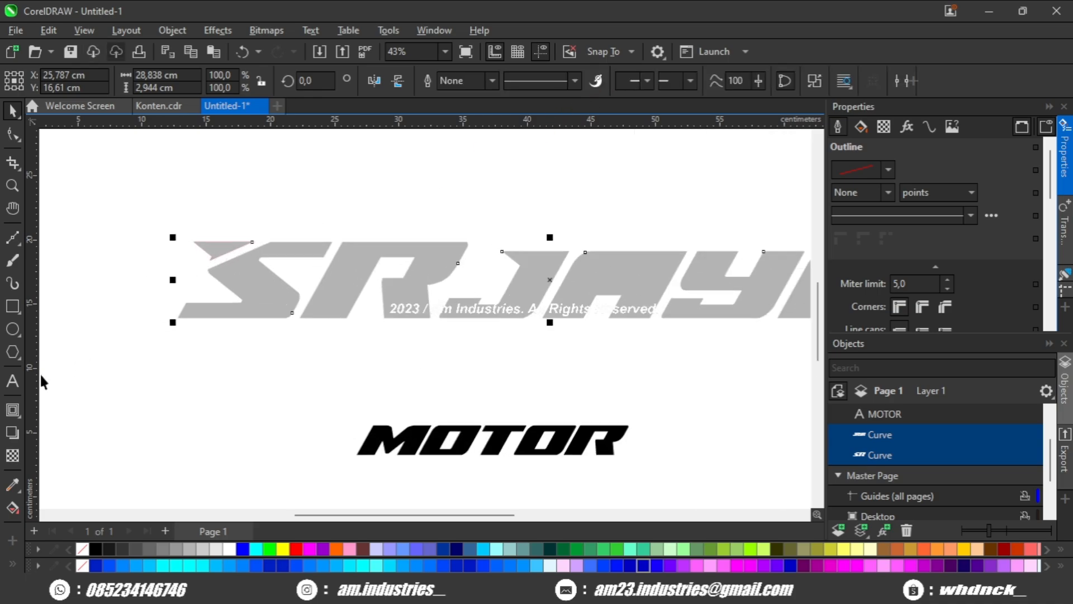
Try a 0.363 cm black outside contour around the merged grey lettering.
{"action": "left_click", "coordinate": [12, 410]}
{"action": "left_click_drag", "start_coordinate": [313, 301], "coordinate": [319, 338]}
{"action": "scroll", "coordinate": [318, 338], "scroll_direction": "down", "scroll_amount": 2}
{"action": "scroll", "coordinate": [336, 319], "scroll_direction": "up", "scroll_amount": 3}
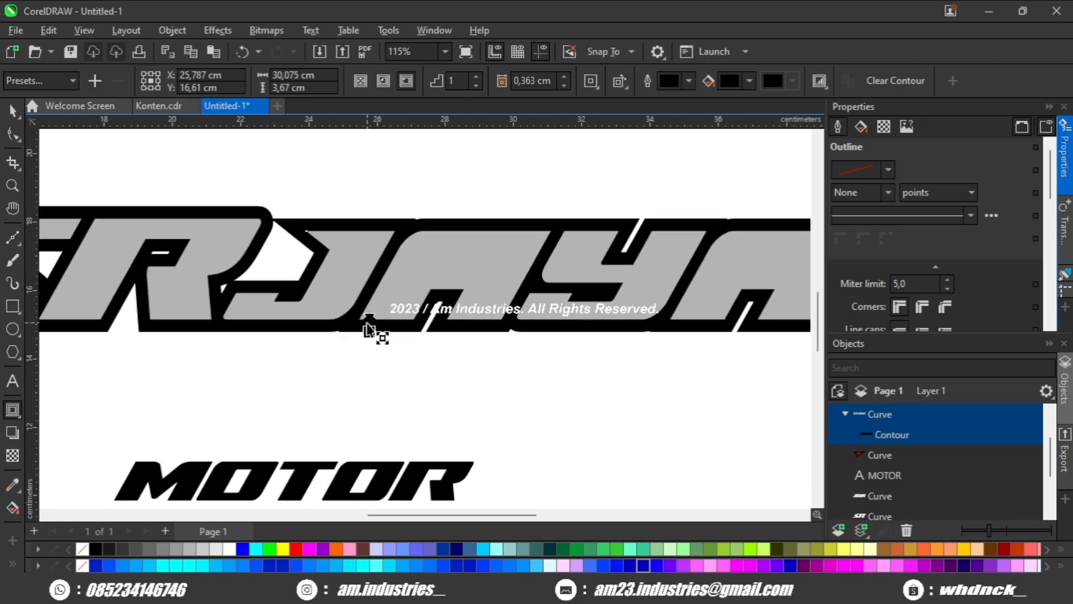
{"action": "key", "text": "ctrl+z"}
Add a one-step black outside contour of about 0.478 cm around the merged grey lettering.
{"action": "scroll", "coordinate": [373, 318], "scroll_direction": "up", "scroll_amount": 2}
{"action": "left_click_drag", "start_coordinate": [373, 317], "coordinate": [311, 343]}
{"action": "scroll", "coordinate": [323, 354], "scroll_direction": "down", "scroll_amount": 5}
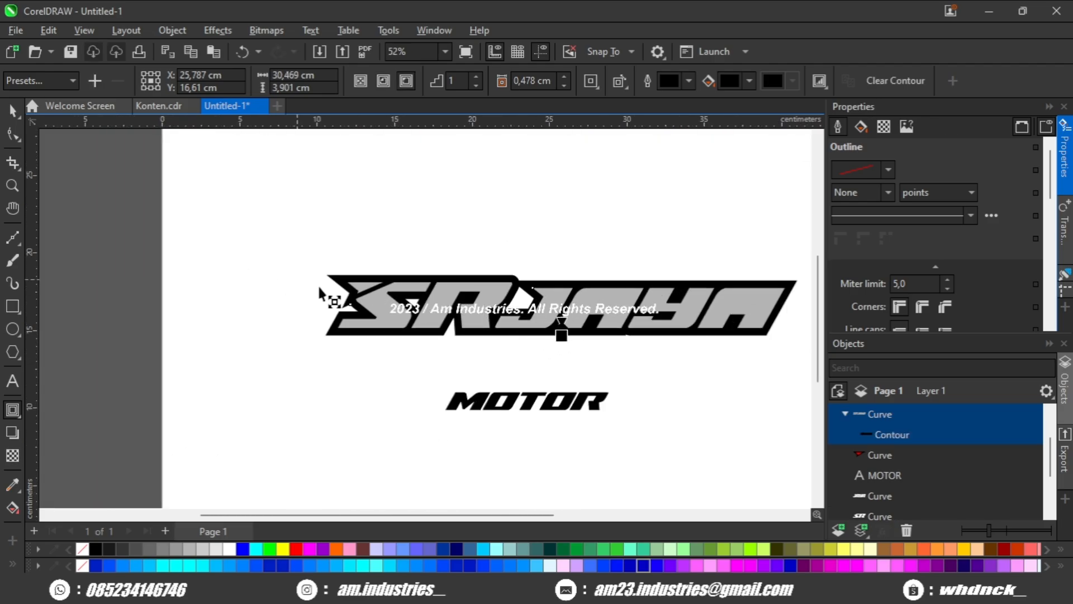
{"action": "scroll", "coordinate": [320, 292], "scroll_direction": "up", "scroll_amount": 2}
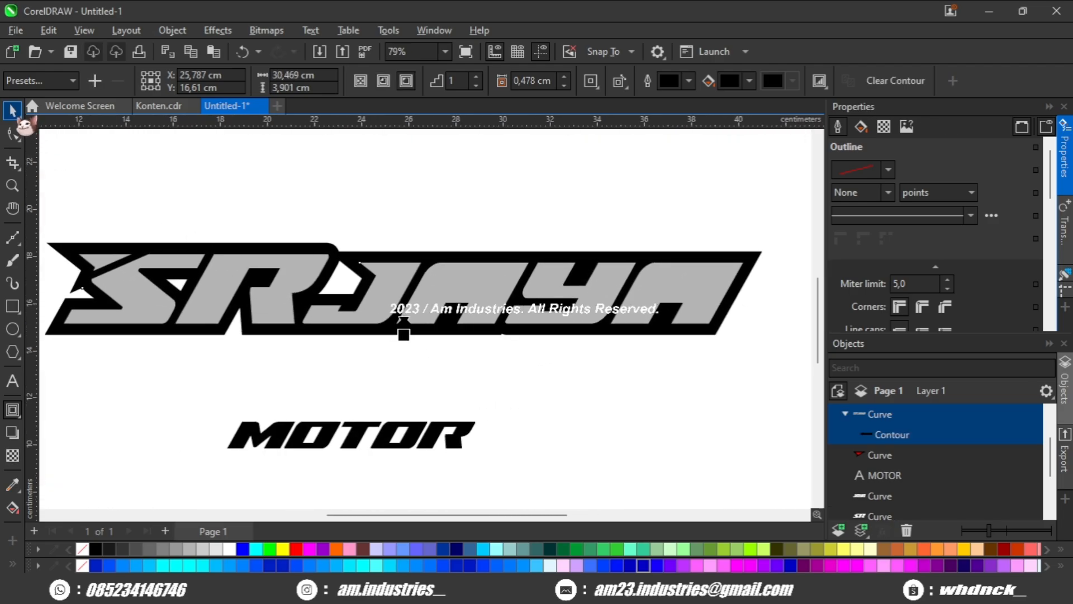
Separate the contour from the grey lettering and weld both into one black silhouette.
{"action": "left_click", "coordinate": [12, 110]}
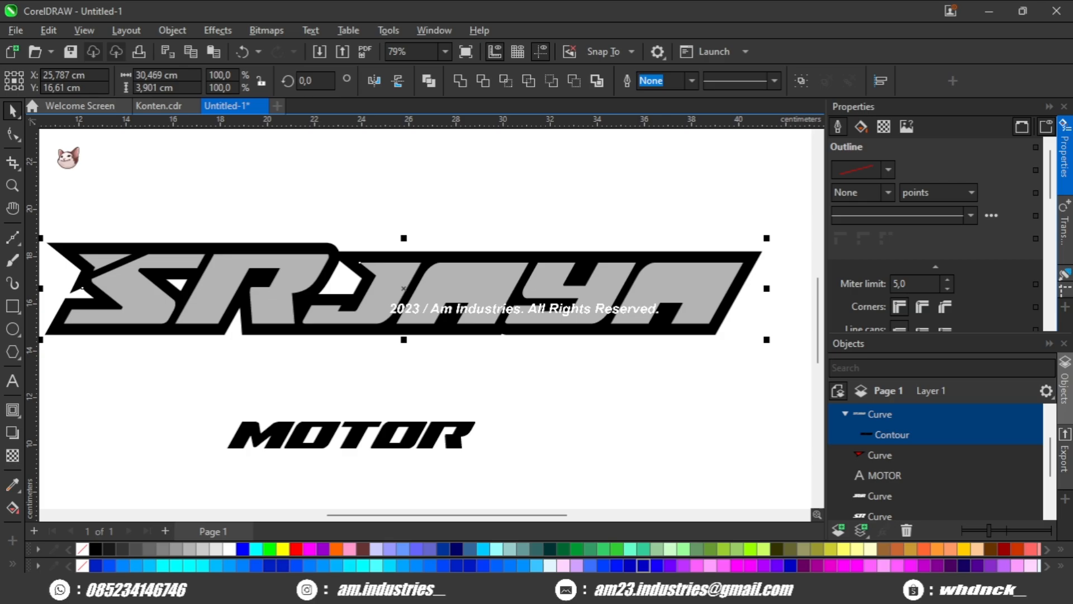
{"action": "left_click", "coordinate": [461, 84]}
{"action": "scroll", "coordinate": [412, 246], "scroll_direction": "left", "scroll_amount": 1}
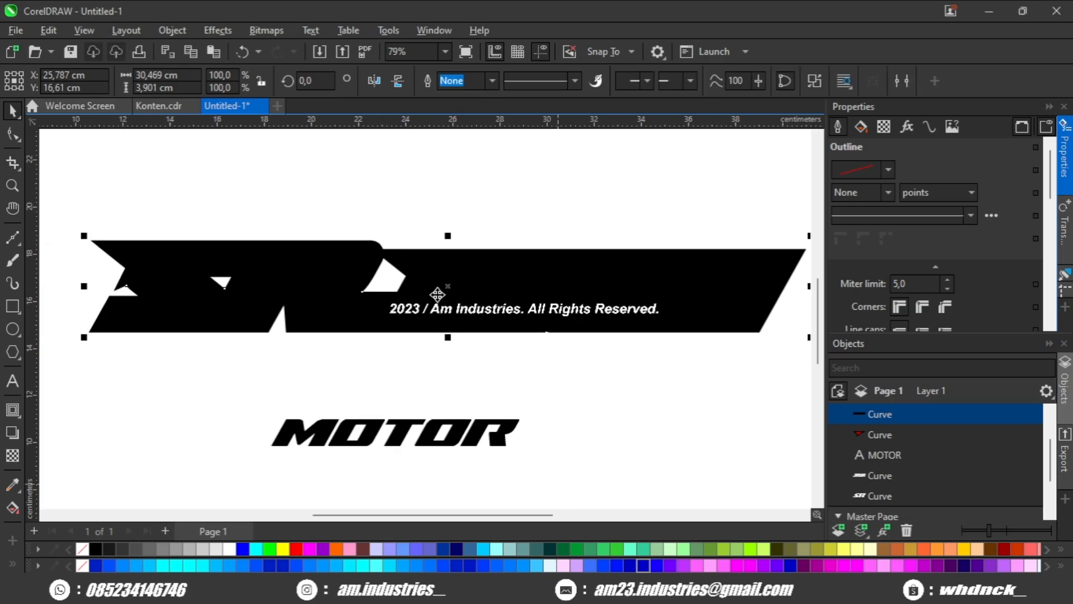
{"action": "left_click_drag", "start_coordinate": [311, 278], "coordinate": [352, 293]}
{"action": "scroll", "coordinate": [322, 293], "scroll_direction": "up", "scroll_amount": 3}
{"action": "scroll", "coordinate": [319, 291], "scroll_direction": "down", "scroll_amount": 2}
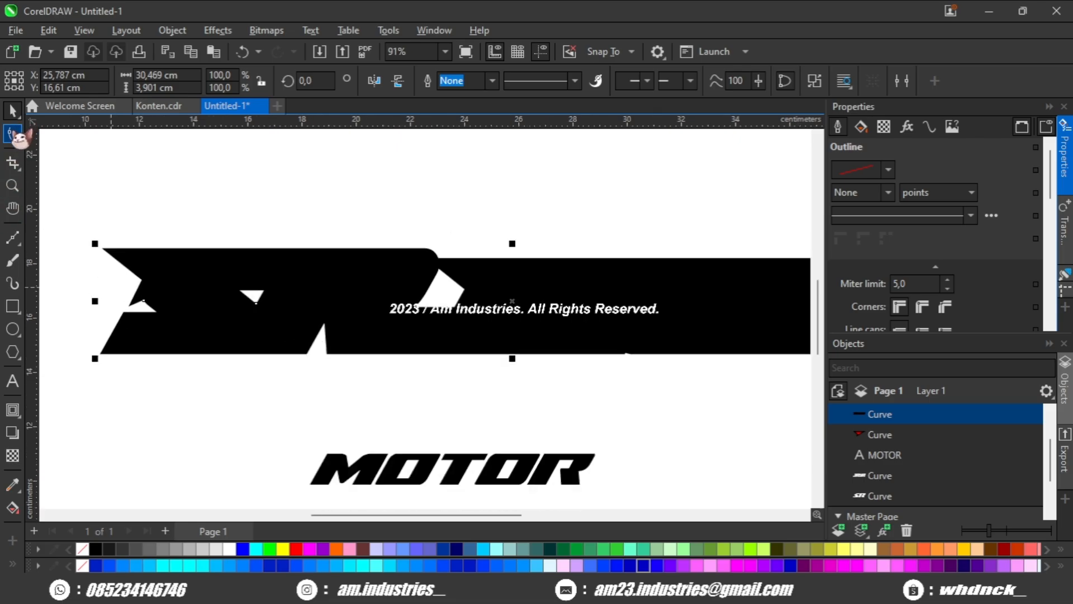
Remove the small triangular hole and the gap between R and J from the black silhouette by deleting their nodes.
{"action": "left_click", "coordinate": [12, 134]}
{"action": "scroll", "coordinate": [278, 310], "scroll_direction": "up", "scroll_amount": 1}
{"action": "left_click_drag", "start_coordinate": [235, 300], "coordinate": [235, 302]}
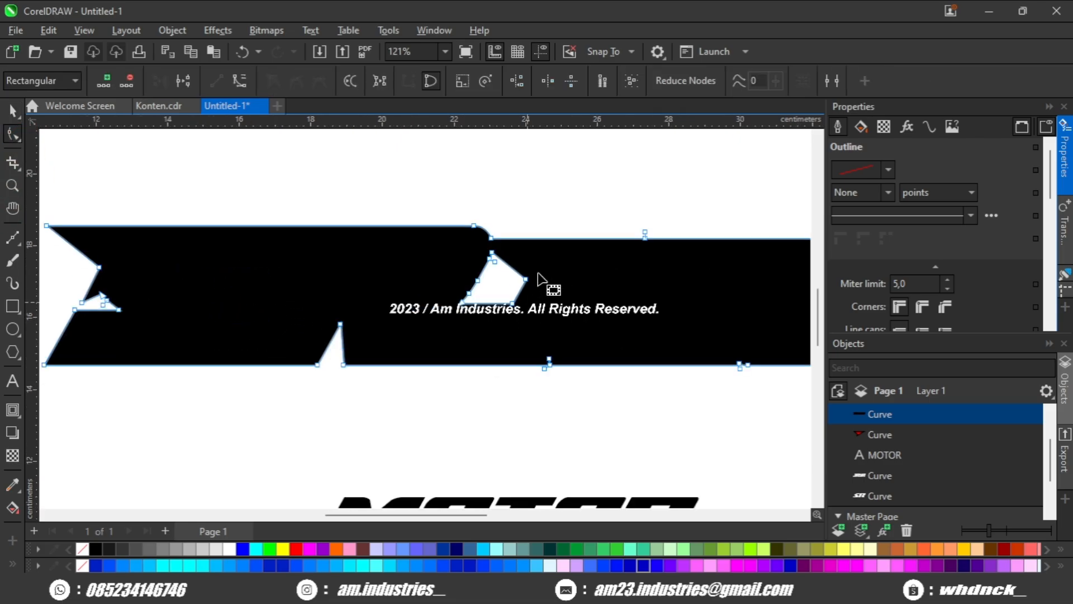
{"action": "left_click_drag", "start_coordinate": [532, 269], "coordinate": [434, 341]}
{"action": "key", "text": "Delete"}
Delete the stray nodes along the upper and lower straight edges of the black silhouette.
{"action": "left_click_drag", "start_coordinate": [575, 337], "coordinate": [505, 396]}
{"action": "key", "text": "Delete"}
{"action": "left_click_drag", "start_coordinate": [570, 362], "coordinate": [435, 347]}
{"action": "scroll", "coordinate": [573, 390], "scroll_direction": "down", "scroll_amount": 2}
{"action": "left_click_drag", "start_coordinate": [649, 370], "coordinate": [535, 342]}
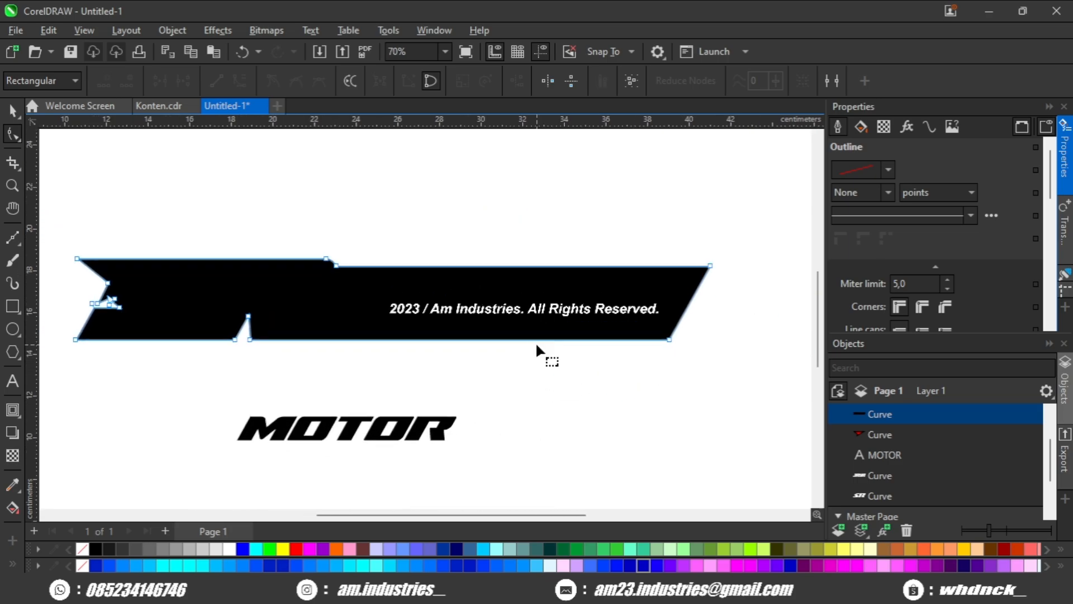
{"action": "left_click_drag", "start_coordinate": [463, 345], "coordinate": [567, 338]}
{"action": "left_click_drag", "start_coordinate": [338, 327], "coordinate": [395, 335]}
{"action": "scroll", "coordinate": [281, 321], "scroll_direction": "up", "scroll_amount": 3}
Send the cleaned black silhouette behind the SR and JAYA lettering.
{"action": "key", "text": "space"}
{"action": "scroll", "coordinate": [279, 324], "scroll_direction": "down", "scroll_amount": 3}
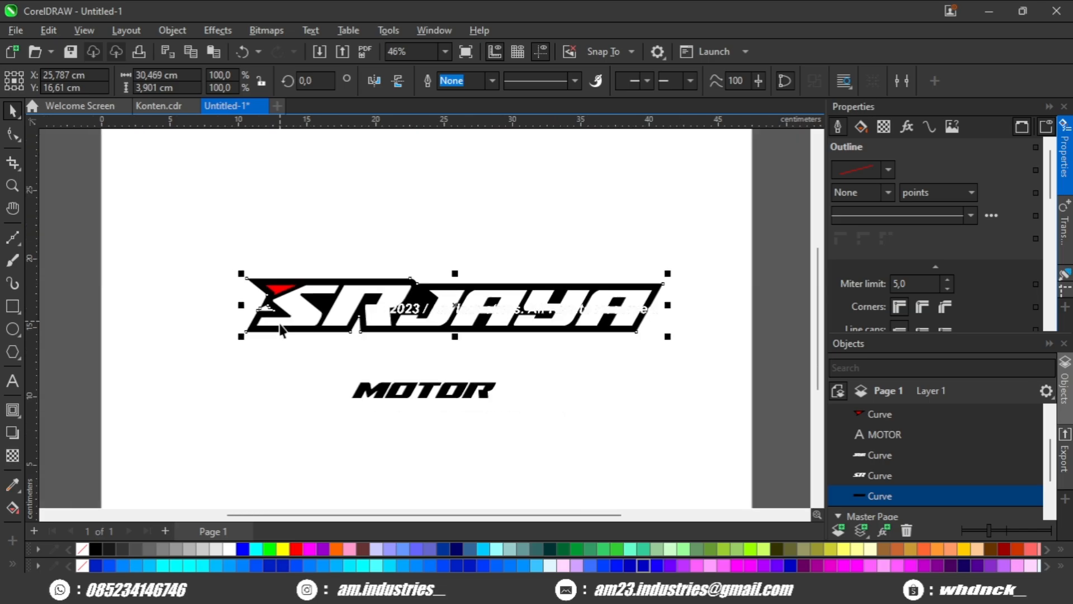
{"action": "key", "text": "Escape"}
Place a horizontal guideline across the lettering at about 16.021 cm, just above the hook of the J.
{"action": "scroll", "coordinate": [492, 338], "scroll_direction": "up", "scroll_amount": 3}
{"action": "scroll", "coordinate": [353, 305], "scroll_direction": "right", "scroll_amount": 2}
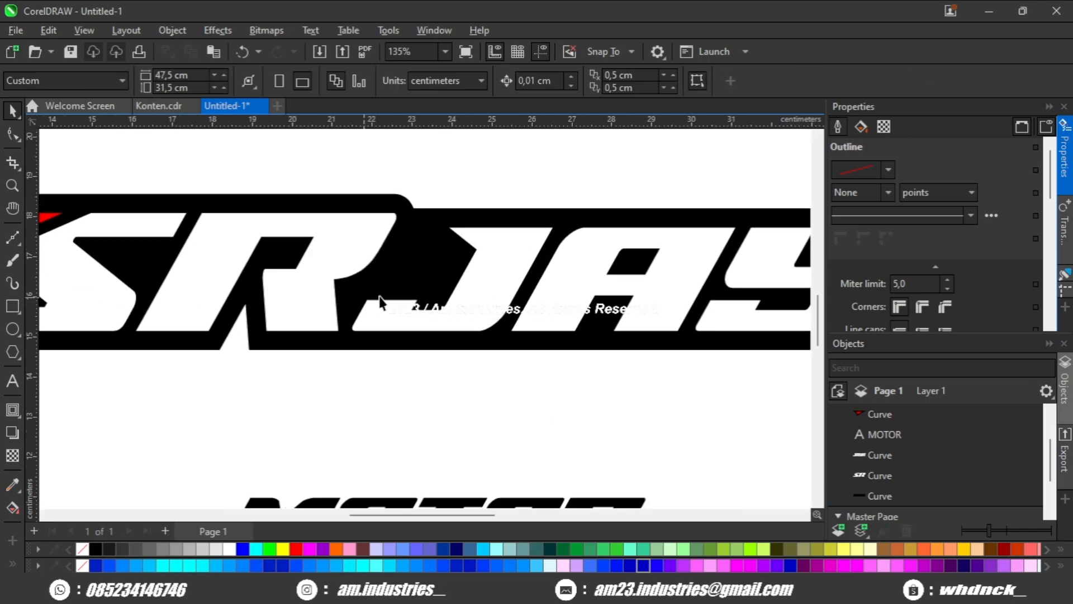
{"action": "left_click", "coordinate": [330, 335]}
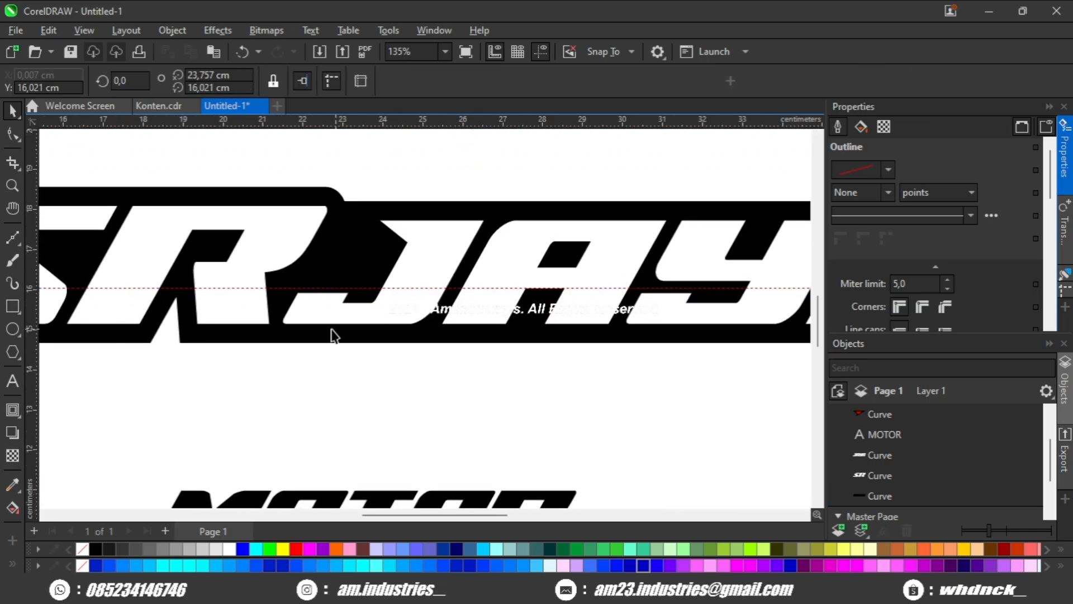
{"action": "scroll", "coordinate": [302, 304], "scroll_direction": "up", "scroll_amount": 2}
Raise the upper edge of the J's lower hook to the horizontal guideline, keeping its ends slanted.
{"action": "left_click", "coordinate": [12, 134]}
{"action": "scroll", "coordinate": [378, 271], "scroll_direction": "up", "scroll_amount": 4}
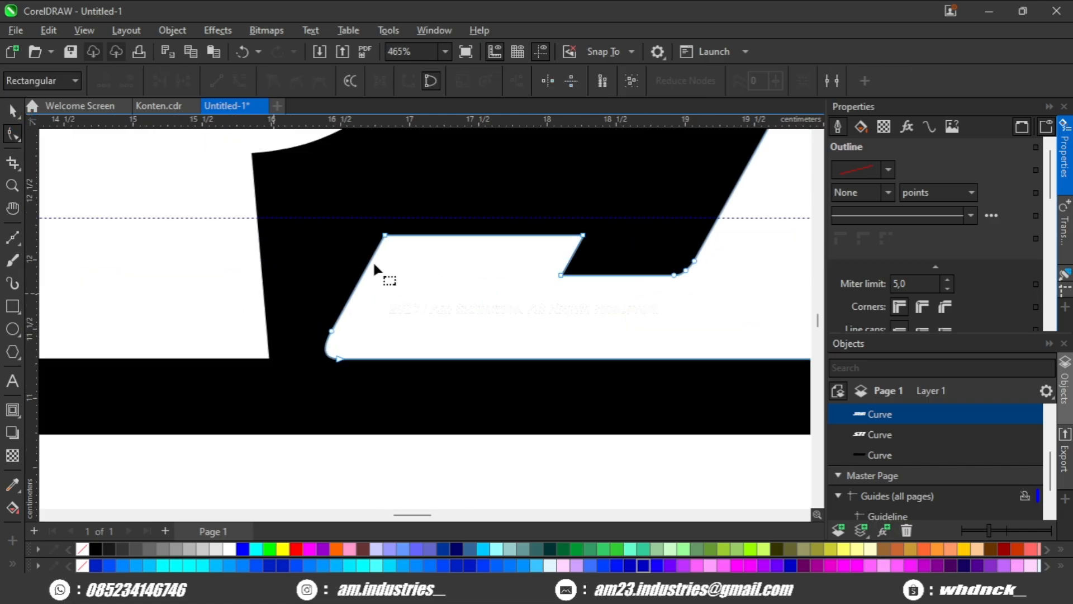
{"action": "left_click", "coordinate": [584, 236]}
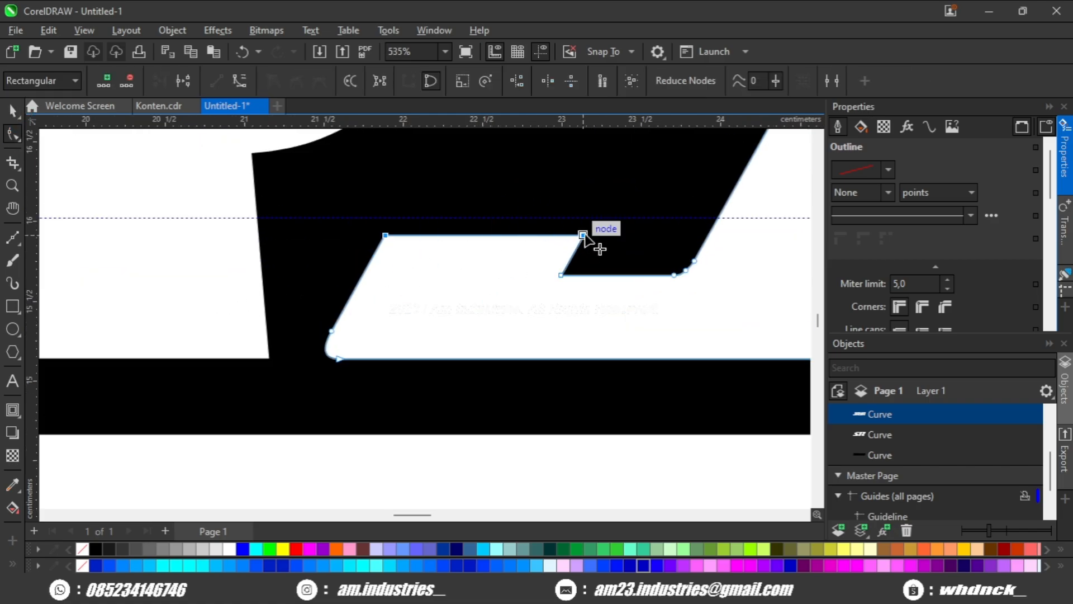
{"action": "left_click_drag", "start_coordinate": [584, 235], "coordinate": [591, 219]}
{"action": "scroll", "coordinate": [455, 340], "scroll_direction": "down", "scroll_amount": 4}
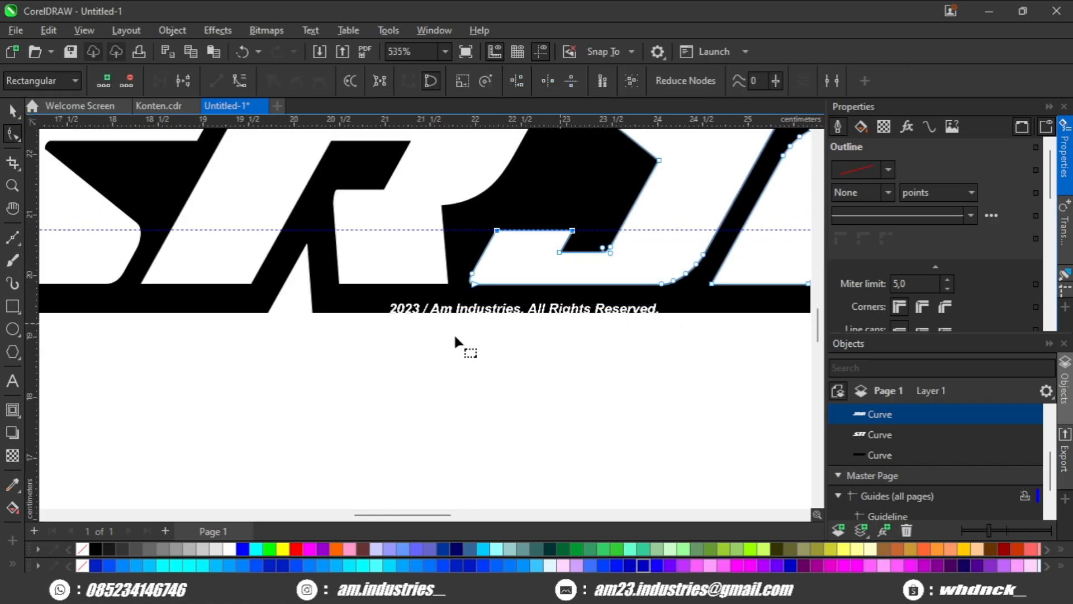
{"action": "scroll", "coordinate": [401, 373], "scroll_direction": "down", "scroll_amount": 4}
{"action": "key", "text": "space"}
{"action": "left_click", "coordinate": [411, 368]}
{"action": "left_click_drag", "start_coordinate": [432, 356], "coordinate": [350, 319]}
{"action": "scroll", "coordinate": [412, 331], "scroll_direction": "down", "scroll_amount": 2}
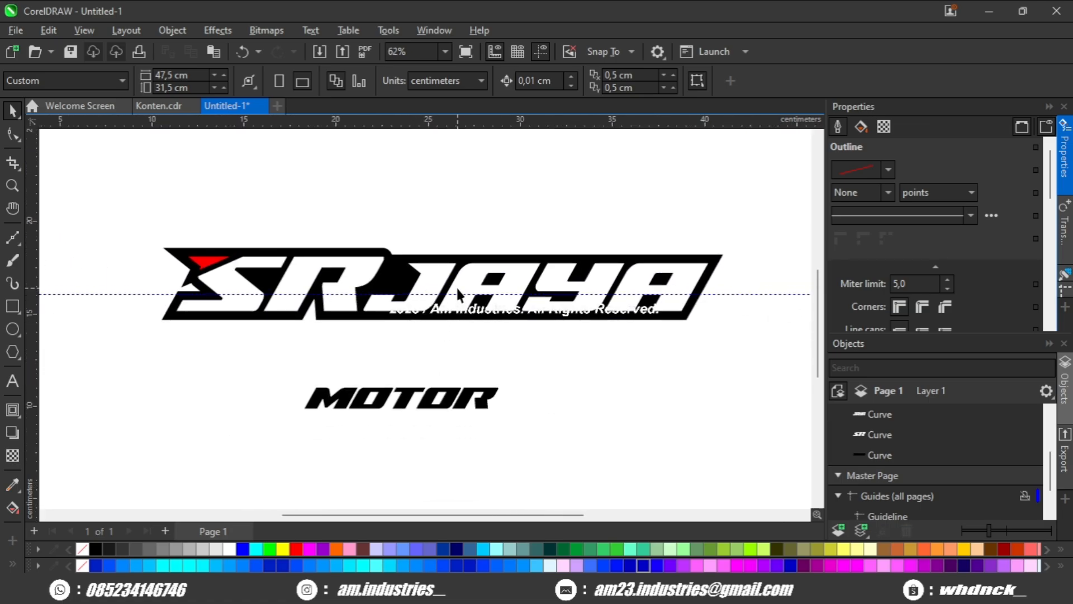
Fill the JAYA lettering with red and delete the horizontal guideline.
{"action": "left_click", "coordinate": [458, 294]}
{"action": "left_click", "coordinate": [296, 549]}
{"action": "left_click", "coordinate": [402, 398]}
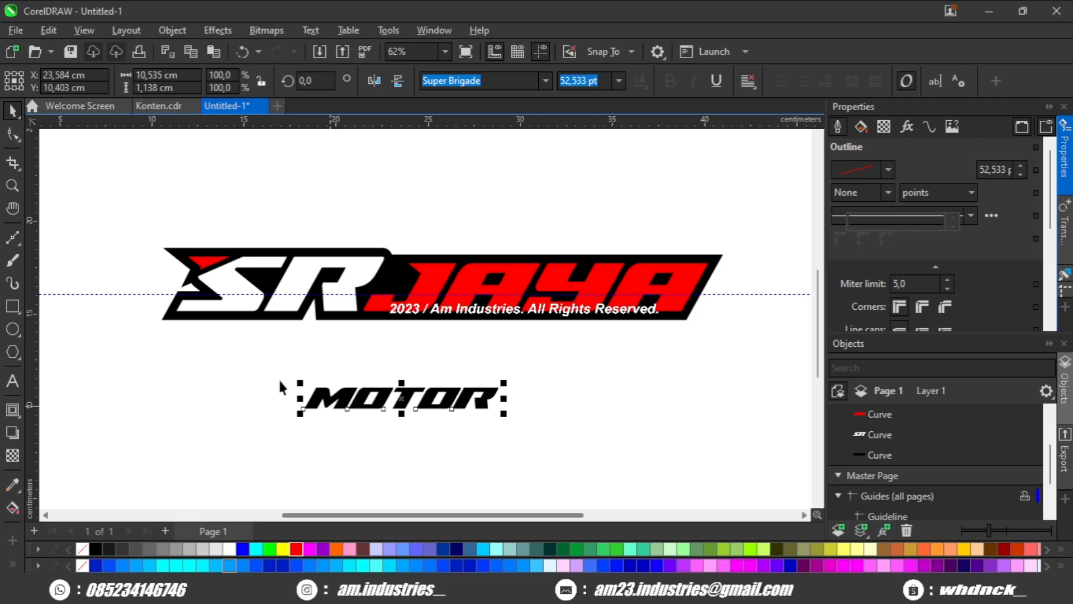
{"action": "left_click", "coordinate": [419, 352]}
{"action": "left_click", "coordinate": [720, 293]}
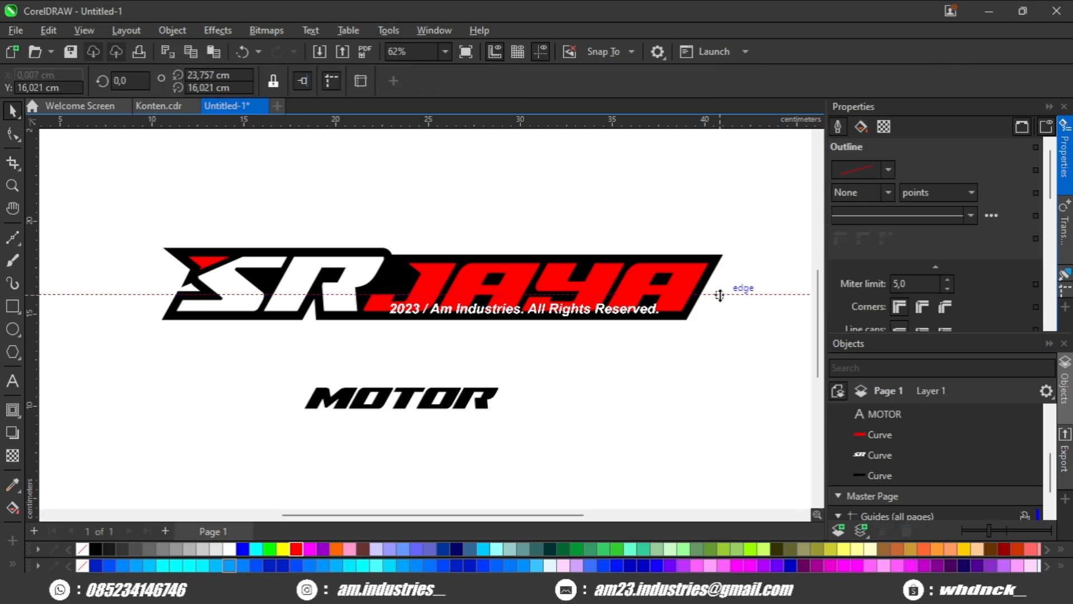
{"action": "key", "text": "Delete"}
Draw a white rectangle about 1.388 × 0.558 cm over the red S accent and skew it parallel to the accent's slanted edge.
{"action": "scroll", "coordinate": [318, 334], "scroll_direction": "up", "scroll_amount": 1}
{"action": "scroll", "coordinate": [319, 334], "scroll_direction": "up", "scroll_amount": 4}
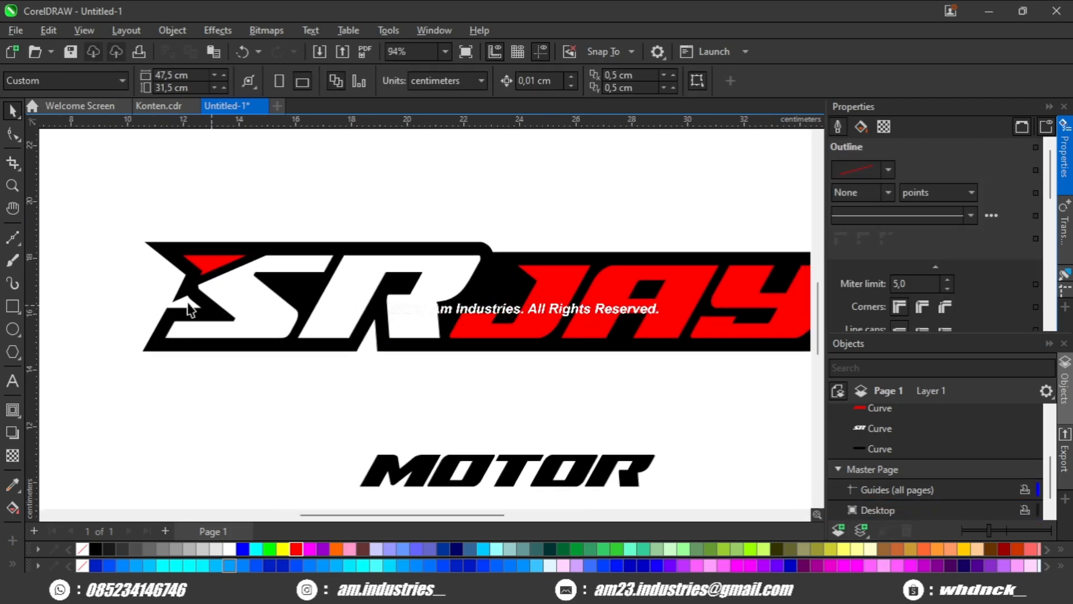
{"action": "left_click", "coordinate": [13, 306]}
{"action": "scroll", "coordinate": [169, 273], "scroll_direction": "up", "scroll_amount": 4}
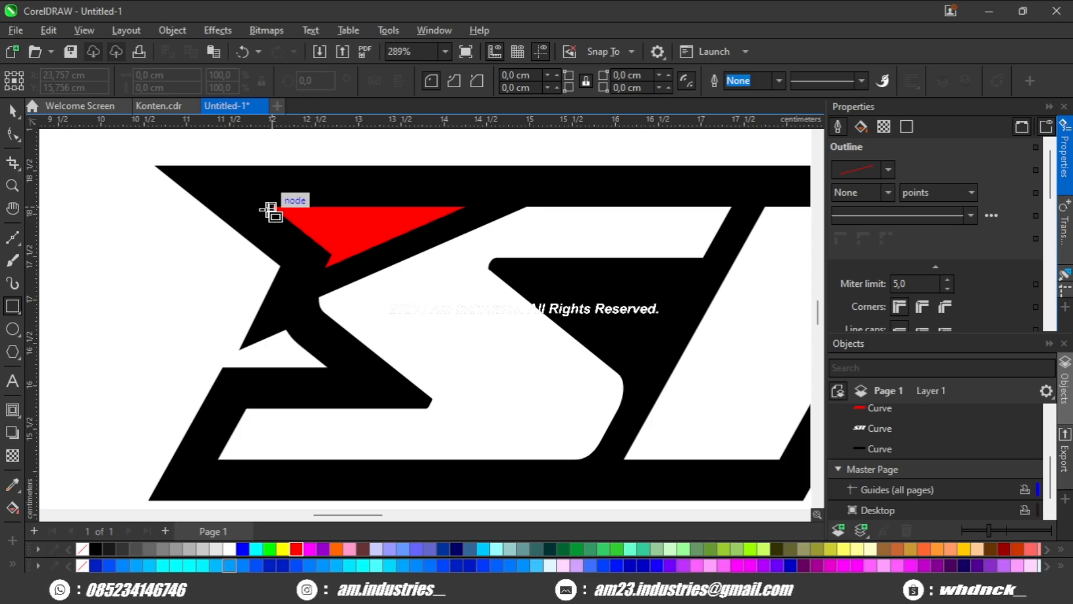
{"action": "left_click_drag", "start_coordinate": [289, 239], "coordinate": [452, 324]}
{"action": "scroll", "coordinate": [296, 241], "scroll_direction": "up", "scroll_amount": 4}
{"action": "left_click", "coordinate": [230, 549]}
{"action": "key", "text": "space"}
{"action": "left_click", "coordinate": [291, 257]}
{"action": "scroll", "coordinate": [445, 330], "scroll_direction": "down", "scroll_amount": 8}
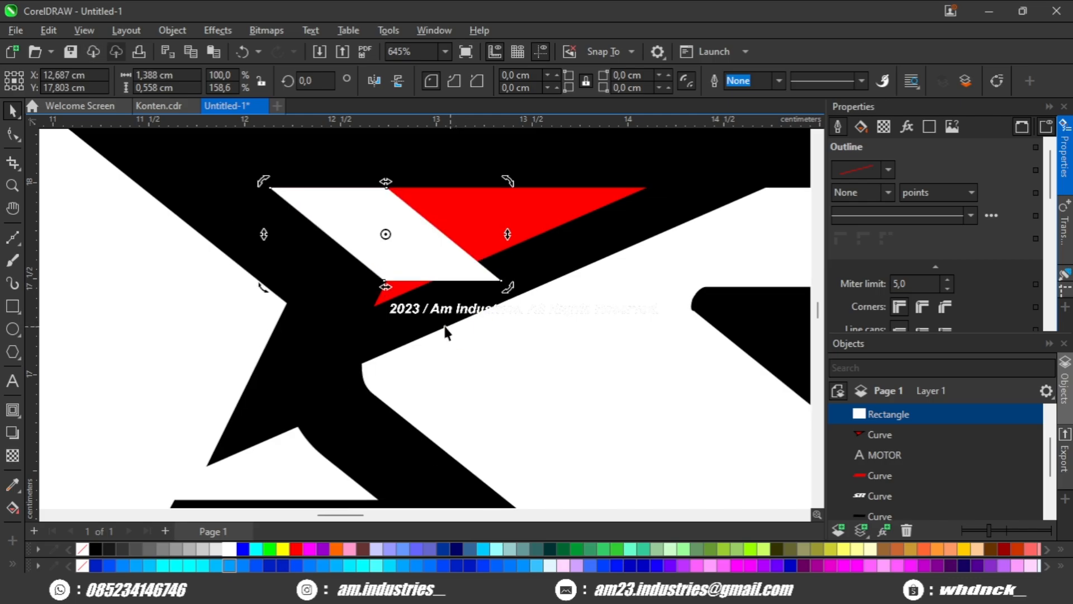
{"action": "left_click", "coordinate": [347, 263]}
Move the white parallelogram below the SR lettering and convert it to a red-filled curve.
{"action": "scroll", "coordinate": [351, 266], "scroll_direction": "down", "scroll_amount": 2}
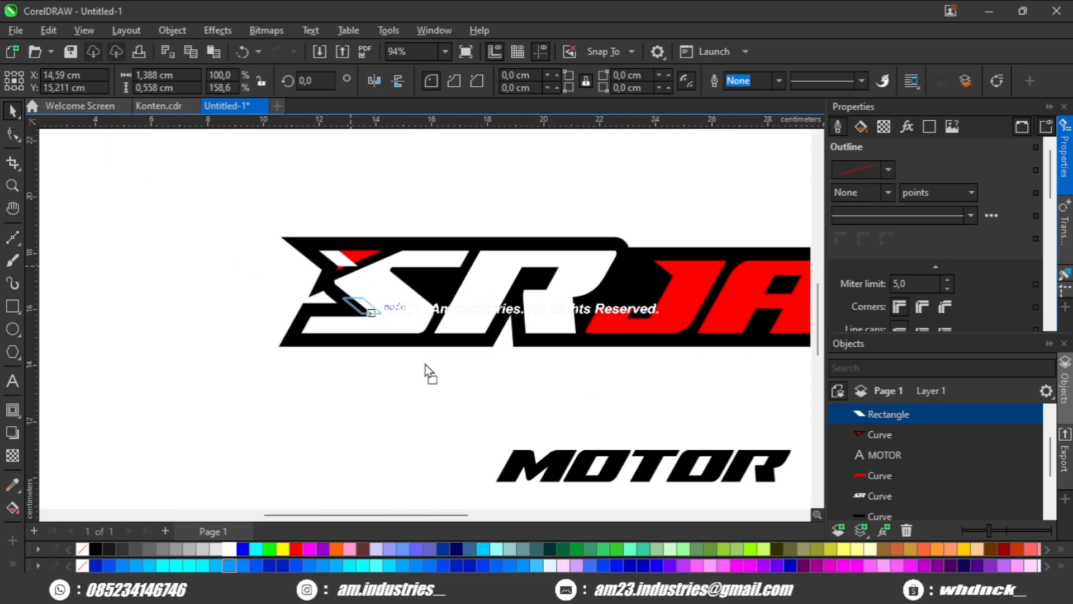
{"action": "left_click_drag", "start_coordinate": [479, 380], "coordinate": [330, 375]}
{"action": "key", "text": "ctrl+q"}
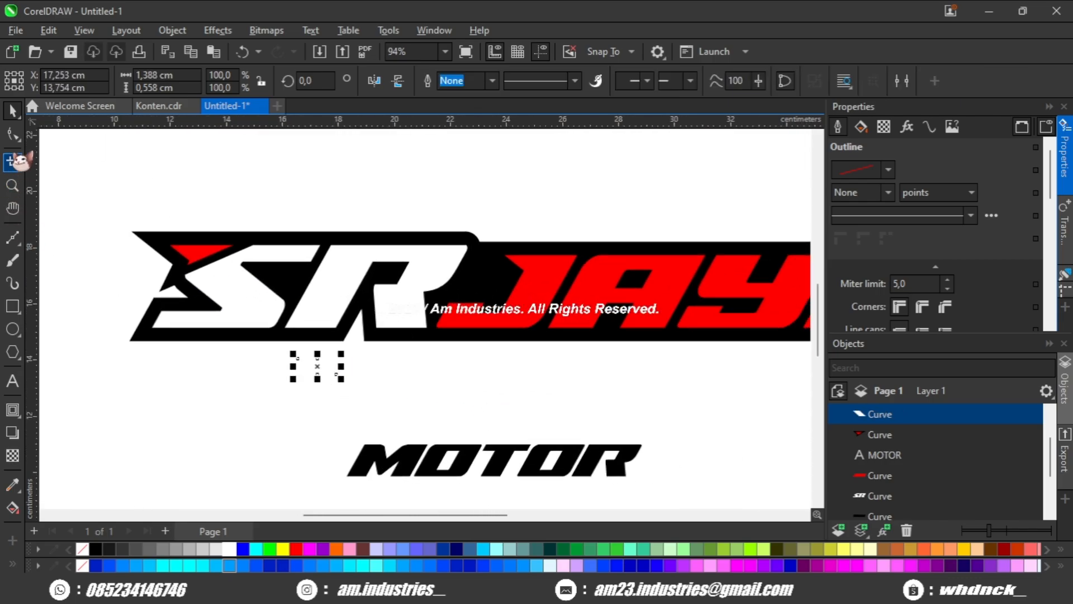
{"action": "left_click", "coordinate": [13, 134]}
{"action": "scroll", "coordinate": [359, 459], "scroll_direction": "up", "scroll_amount": 1}
{"action": "scroll", "coordinate": [342, 319], "scroll_direction": "up", "scroll_amount": 2}
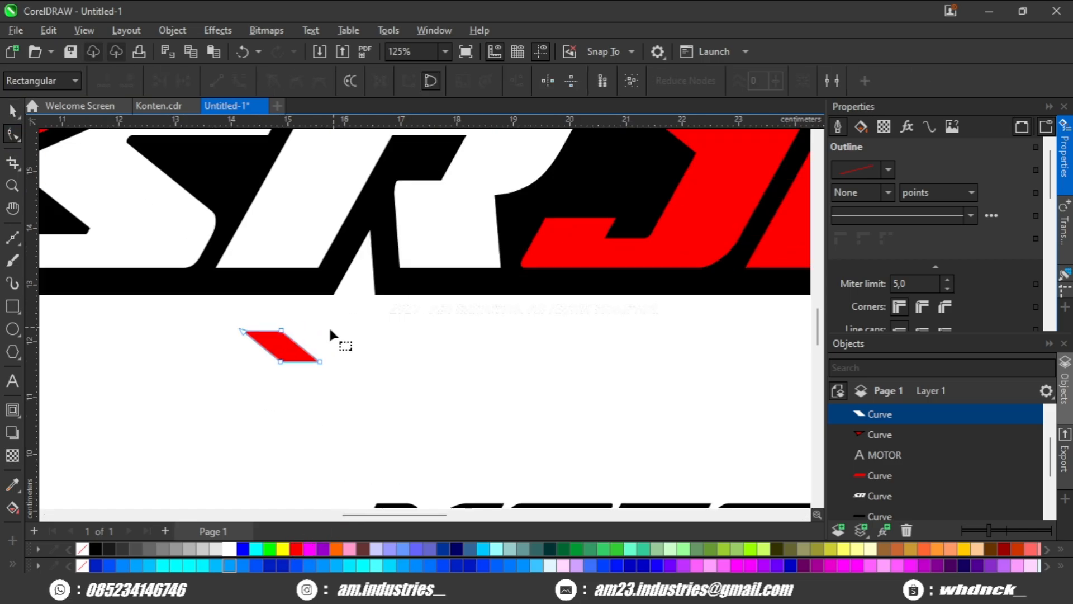
Stretch the red parallelogram into a long bar and enlarge it to about 18.643 × 0.871 cm below the lettering.
{"action": "scroll", "coordinate": [319, 363], "scroll_direction": "down", "scroll_amount": 2}
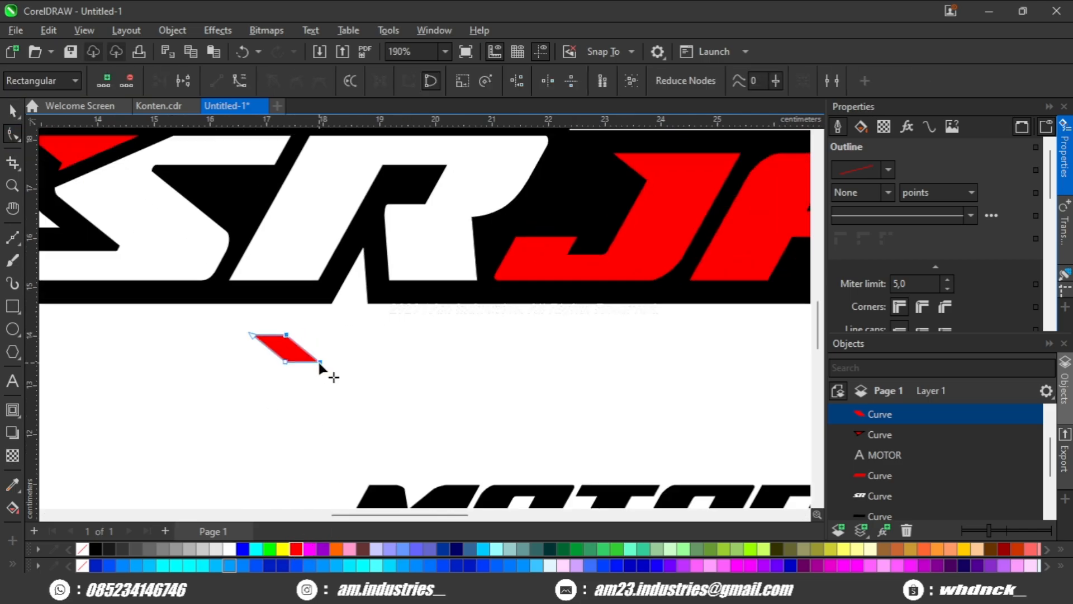
{"action": "left_click_drag", "start_coordinate": [319, 362], "coordinate": [727, 372]}
{"action": "scroll", "coordinate": [659, 373], "scroll_direction": "down", "scroll_amount": 1}
{"action": "key", "text": "space"}
{"action": "left_click_drag", "start_coordinate": [697, 436], "coordinate": [489, 336]}
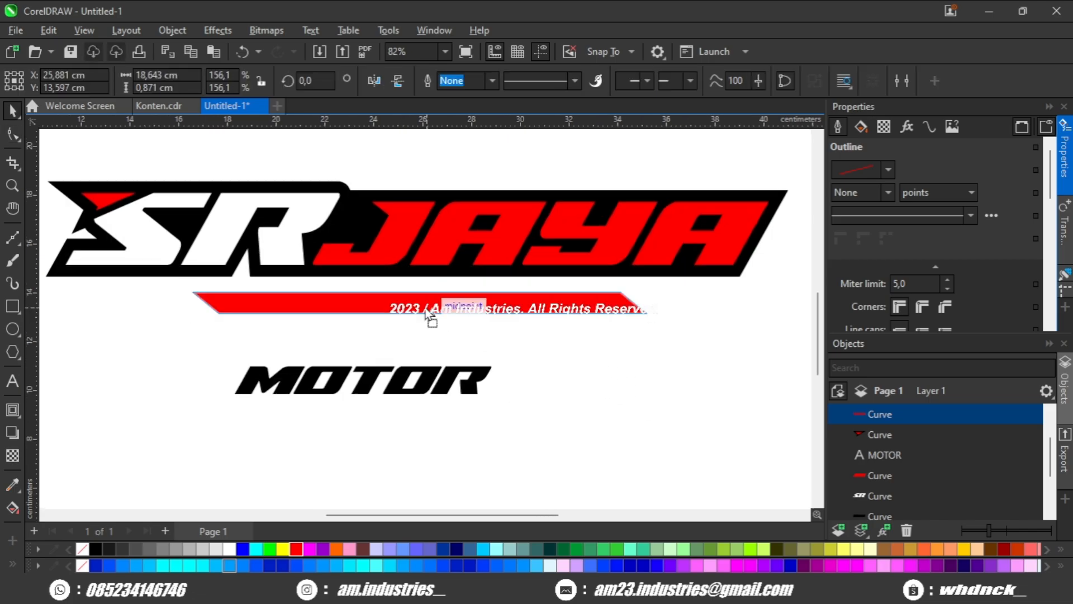
Move the red bar up so its top edge meets the underside of the black silhouette.
{"action": "scroll", "coordinate": [431, 313], "scroll_direction": "up", "scroll_amount": 4}
{"action": "left_click_drag", "start_coordinate": [315, 338], "coordinate": [312, 326]}
{"action": "scroll", "coordinate": [313, 327], "scroll_direction": "down", "scroll_amount": 2}
{"action": "left_click_drag", "start_coordinate": [499, 356], "coordinate": [329, 314]}
{"action": "scroll", "coordinate": [331, 316], "scroll_direction": "down", "scroll_amount": 2}
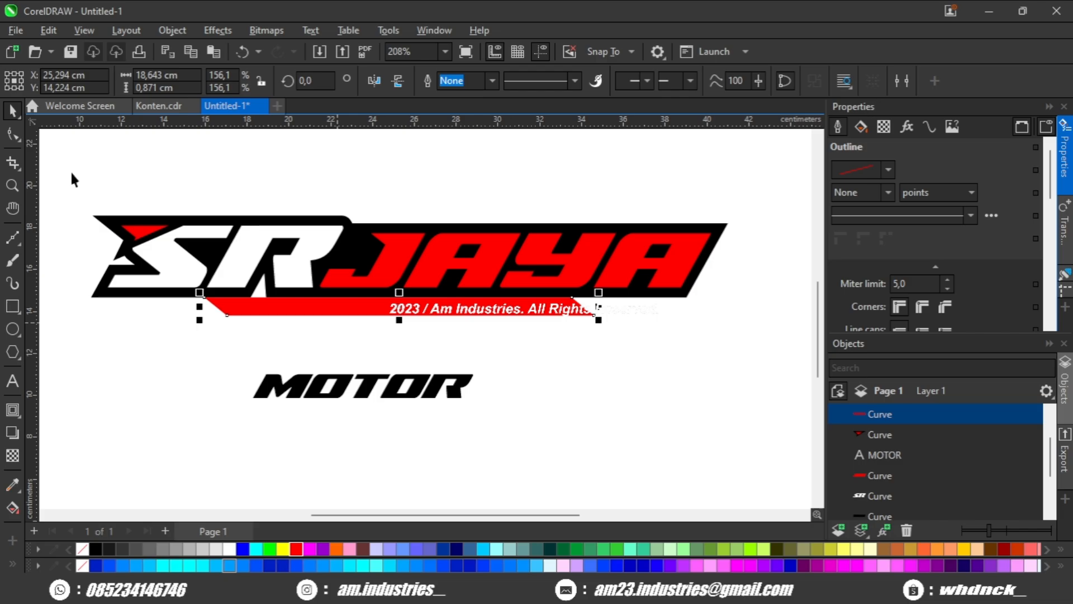
Adjust the red bar's slanted right end and enlarge the bar to about 21.45 × 1.506 cm.
{"action": "left_click", "coordinate": [12, 134]}
{"action": "left_click_drag", "start_coordinate": [613, 270], "coordinate": [543, 348]}
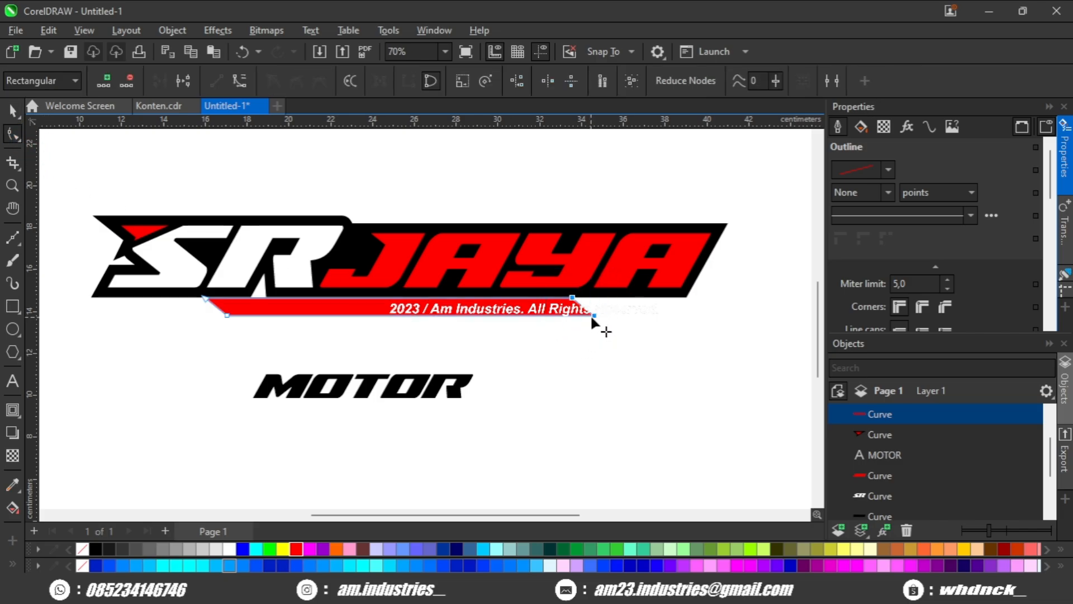
{"action": "left_click_drag", "start_coordinate": [593, 317], "coordinate": [657, 374]}
{"action": "key", "text": "space"}
{"action": "left_click", "coordinate": [615, 384]}
{"action": "scroll", "coordinate": [612, 388], "scroll_direction": "down", "scroll_amount": 1}
{"action": "scroll", "coordinate": [471, 391], "scroll_direction": "up", "scroll_amount": 1}
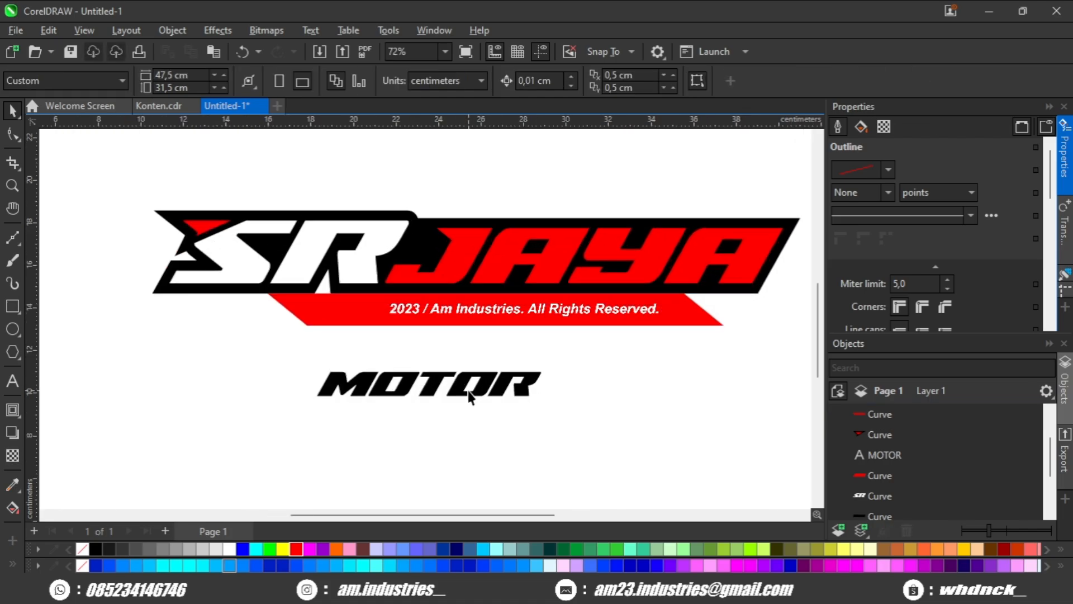
Centre the red bar horizontally under the black silhouette.
{"action": "left_click", "coordinate": [460, 380]}
{"action": "scroll", "coordinate": [228, 292], "scroll_direction": "up", "scroll_amount": 1}
{"action": "left_click", "coordinate": [228, 293]}
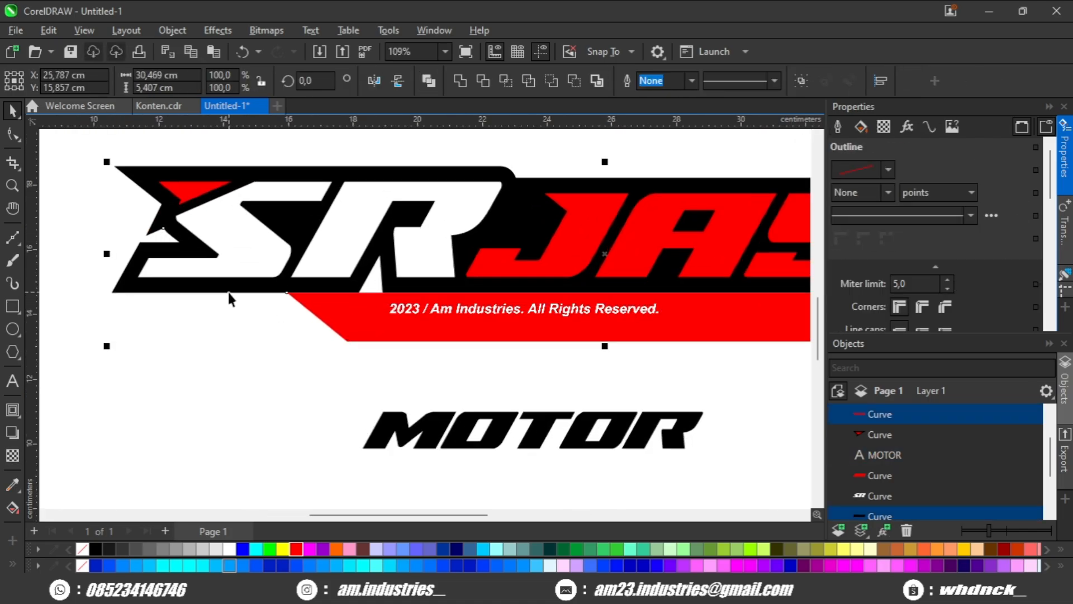
{"action": "left_click", "coordinate": [223, 387]}
{"action": "left_click", "coordinate": [323, 328]}
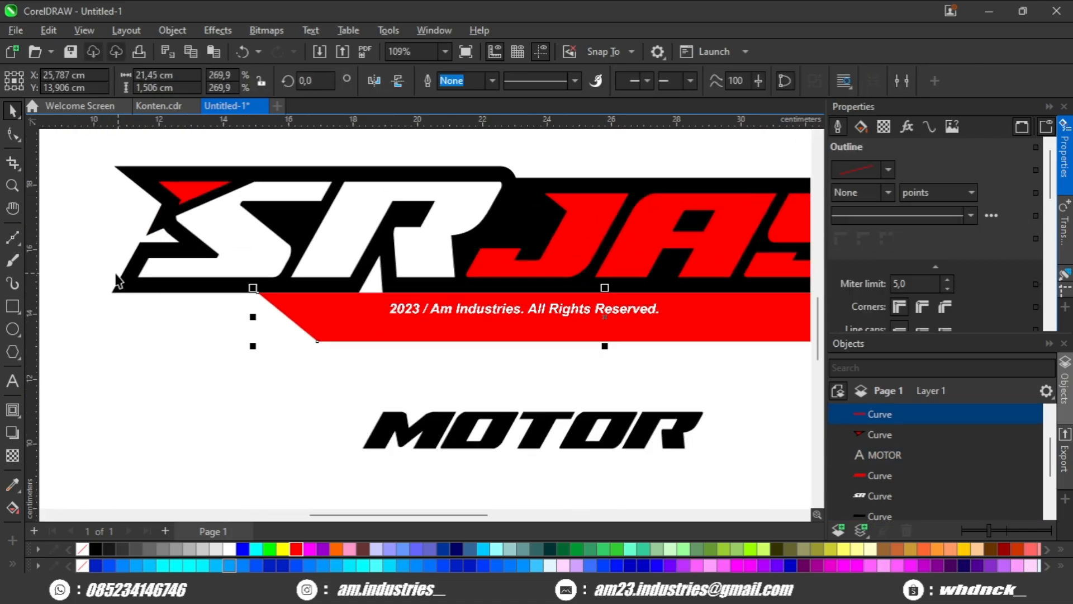
Shorten the red bar from its left end to about 19.435 cm and realign it horizontally with the silhouette's centre.
{"action": "left_click", "coordinate": [13, 134]}
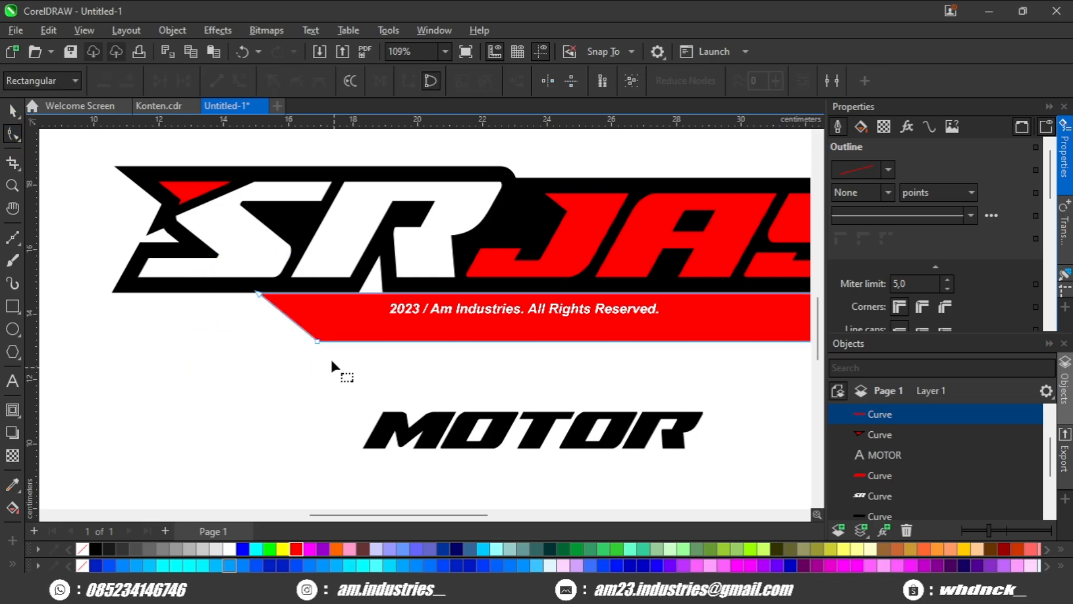
{"action": "left_click_drag", "start_coordinate": [317, 342], "coordinate": [383, 342]}
{"action": "key", "text": "space"}
{"action": "left_click", "coordinate": [266, 287], "text": "shift"}
{"action": "scroll", "coordinate": [266, 287], "scroll_direction": "down", "scroll_amount": 2}
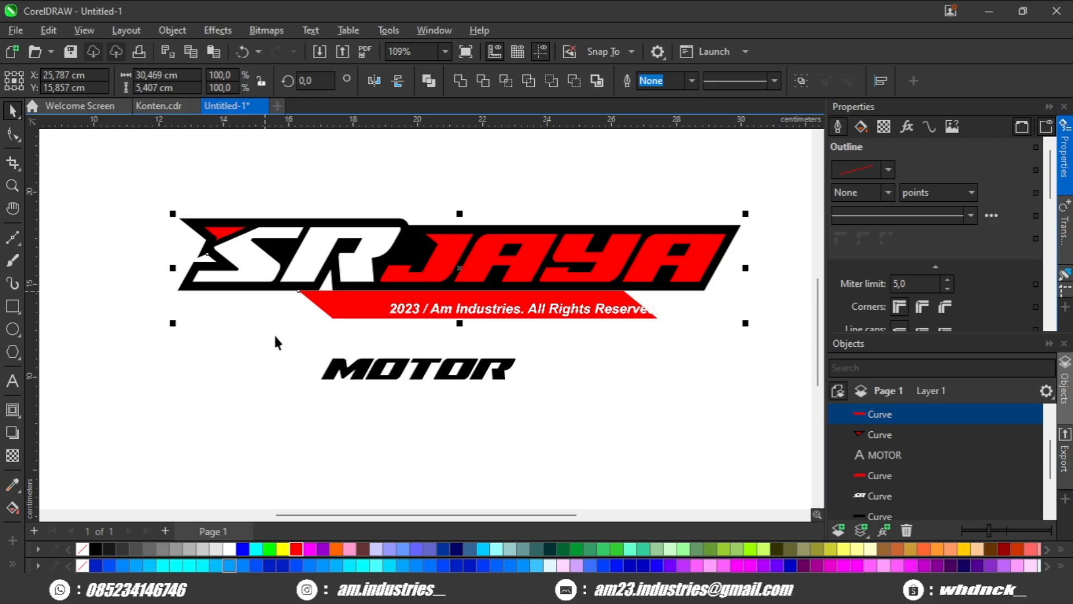
{"action": "key", "text": "c"}
Centre the MOTOR text on the red bar in both directions and send the bar to the back.
{"action": "left_click", "coordinate": [398, 367]}
{"action": "left_click", "coordinate": [429, 295], "text": "shift"}
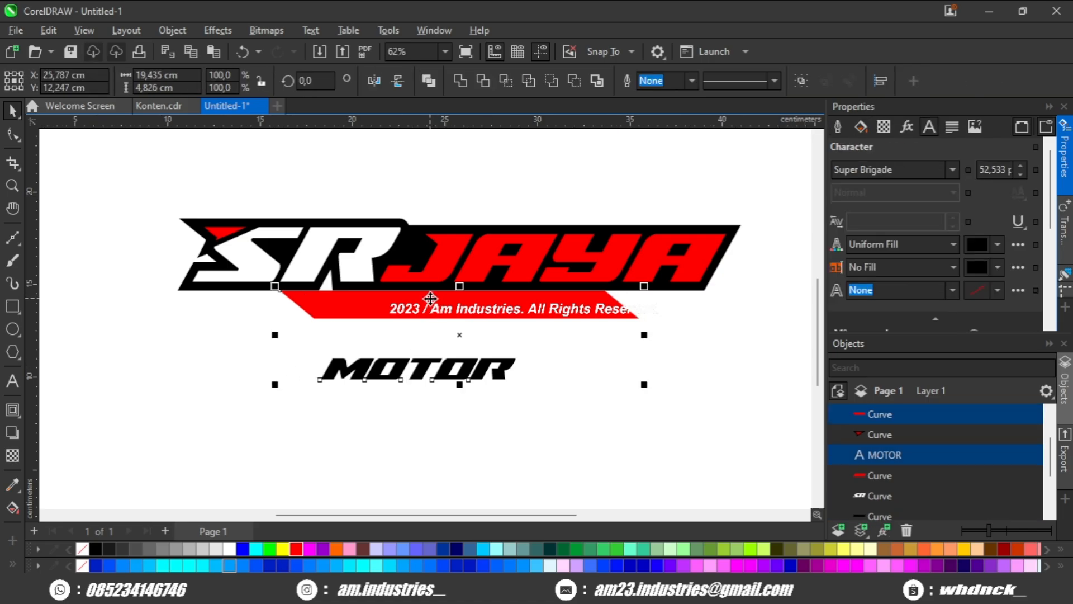
{"action": "key", "text": "c"}
{"action": "key", "text": "e"}
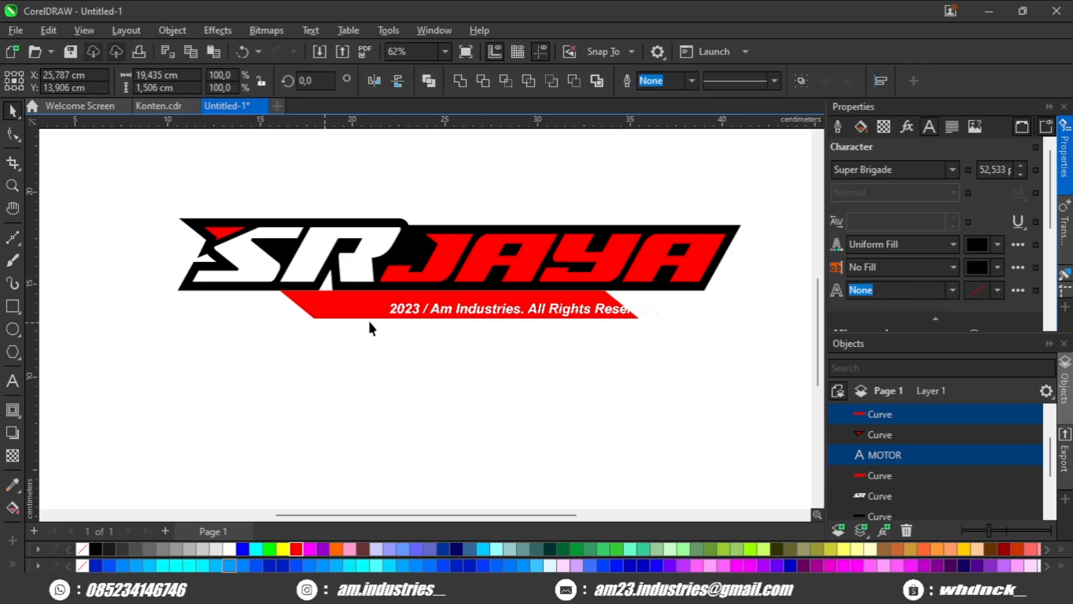
{"action": "left_click", "coordinate": [356, 313]}
{"action": "key", "text": "shift+Page_Down"}
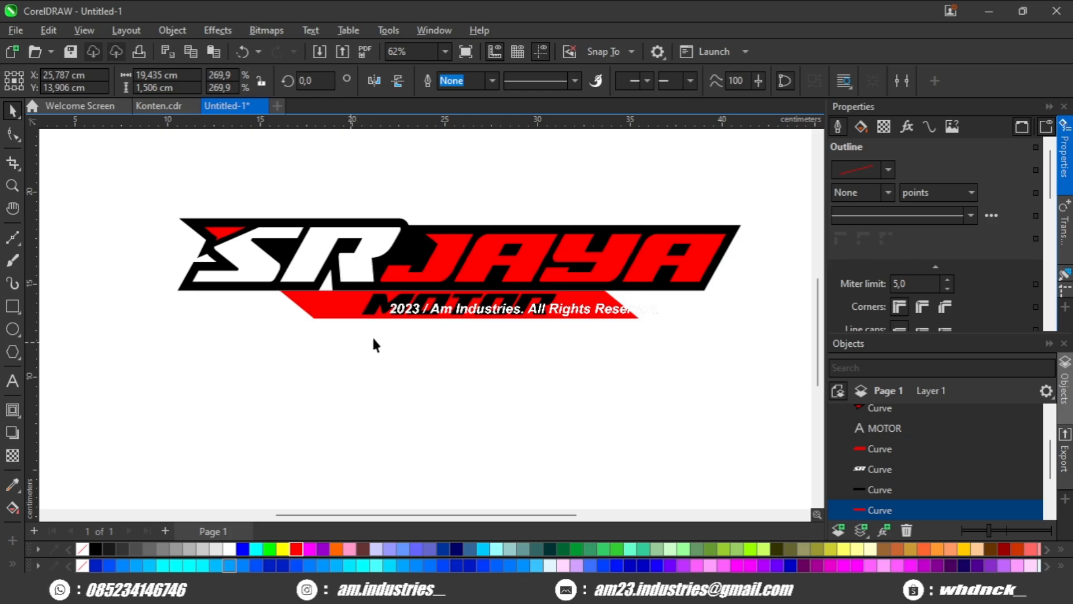
{"action": "left_click", "coordinate": [374, 344]}
Shrink the MOTOR text to about 37.603 pt and widen its letter spacing within the red bar.
{"action": "scroll", "coordinate": [528, 313], "scroll_direction": "up", "scroll_amount": 3}
{"action": "left_click", "coordinate": [545, 328]}
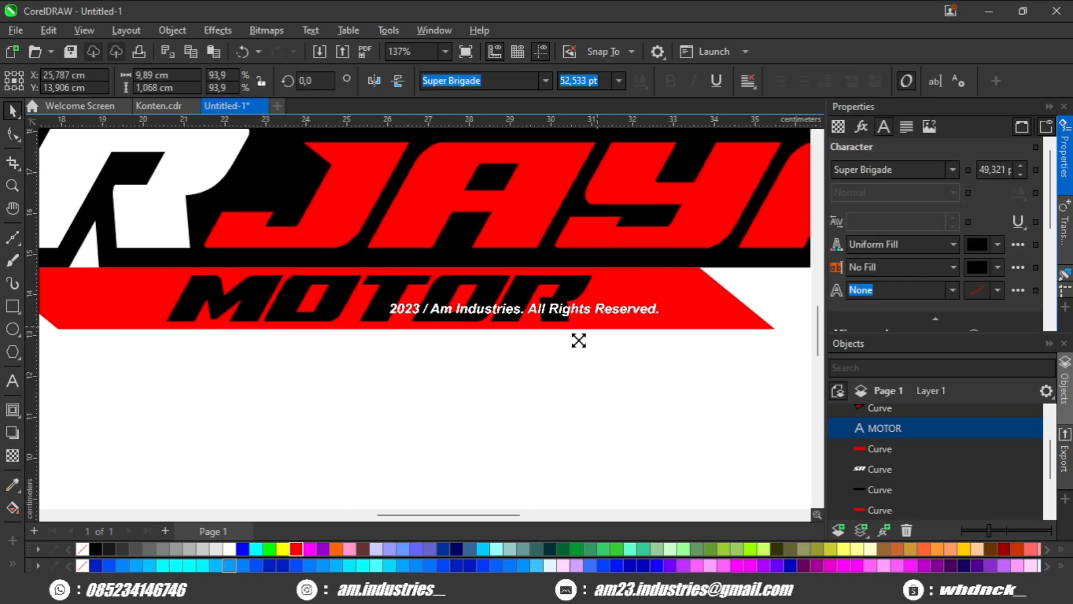
{"action": "left_click_drag", "start_coordinate": [578, 340], "coordinate": [538, 358]}
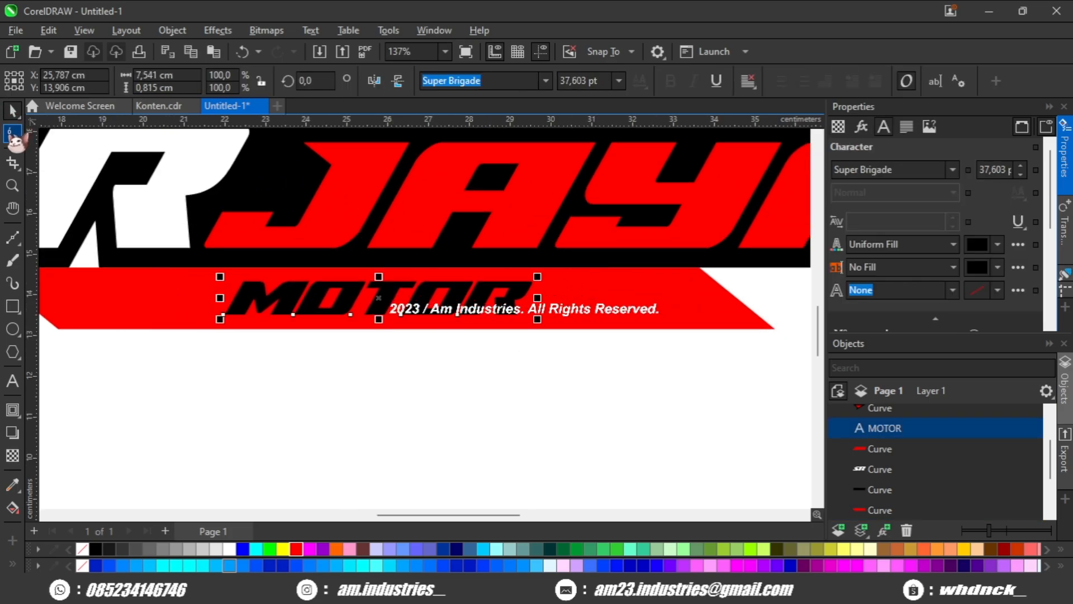
{"action": "left_click", "coordinate": [12, 135]}
{"action": "left_click_drag", "start_coordinate": [537, 320], "coordinate": [625, 328]}
Centre the widened MOTOR text on the red bar again.
{"action": "scroll", "coordinate": [597, 335], "scroll_direction": "down", "scroll_amount": 2}
{"action": "key", "text": "space"}
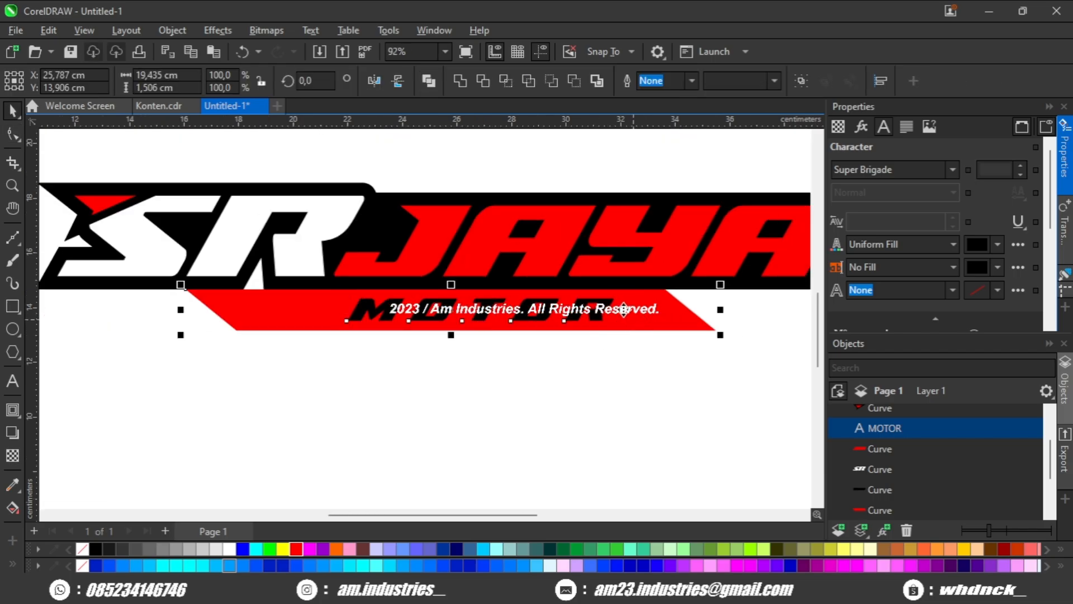
{"action": "left_click", "coordinate": [463, 407]}
{"action": "scroll", "coordinate": [464, 405], "scroll_direction": "down", "scroll_amount": 3}
{"action": "left_click_drag", "start_coordinate": [489, 388], "coordinate": [531, 330]}
{"action": "scroll", "coordinate": [424, 358], "scroll_direction": "up", "scroll_amount": 2}
{"action": "scroll", "coordinate": [531, 330], "scroll_direction": "down", "scroll_amount": 1}
Add a one-step black outside contour of about 0.478 cm around the red bar.
{"action": "left_click", "coordinate": [527, 331]}
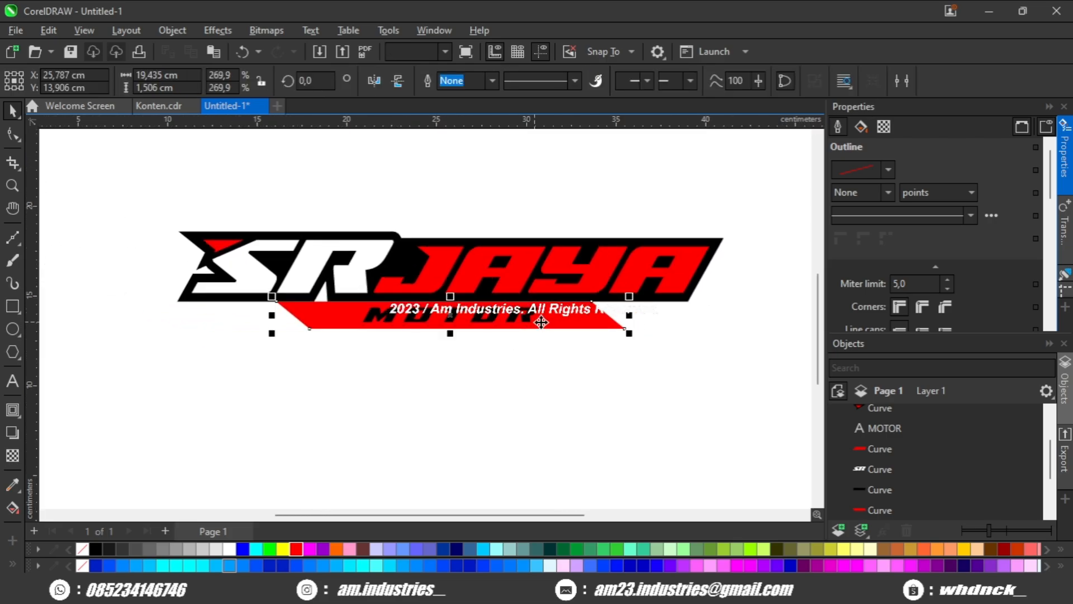
{"action": "scroll", "coordinate": [527, 331], "scroll_direction": "up", "scroll_amount": 2}
{"action": "scroll", "coordinate": [492, 296], "scroll_direction": "up", "scroll_amount": 2}
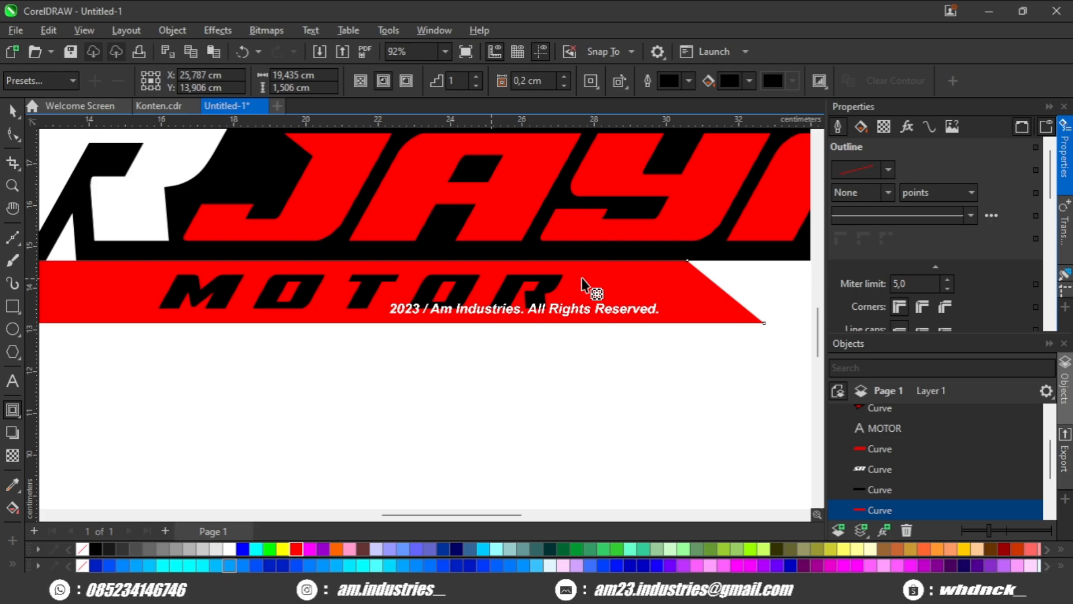
{"action": "left_click_drag", "start_coordinate": [584, 264], "coordinate": [585, 241]}
{"action": "scroll", "coordinate": [585, 254], "scroll_direction": "down", "scroll_amount": 5}
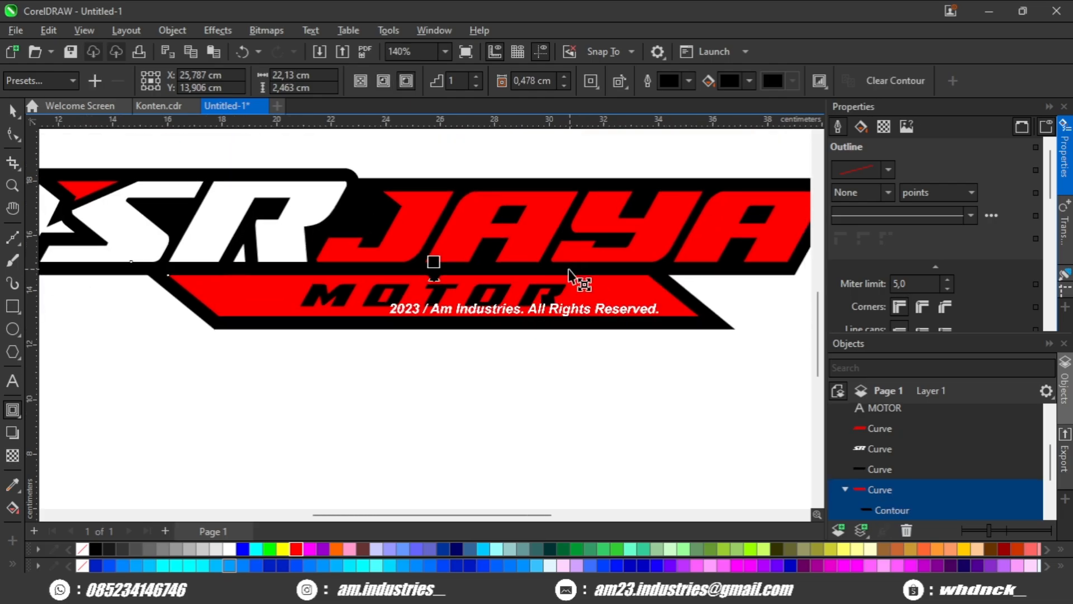
Break the black contour apart from the red MOTOR bar.
{"action": "left_click", "coordinate": [13, 111]}
{"action": "left_click_drag", "start_coordinate": [194, 203], "coordinate": [177, 205]}
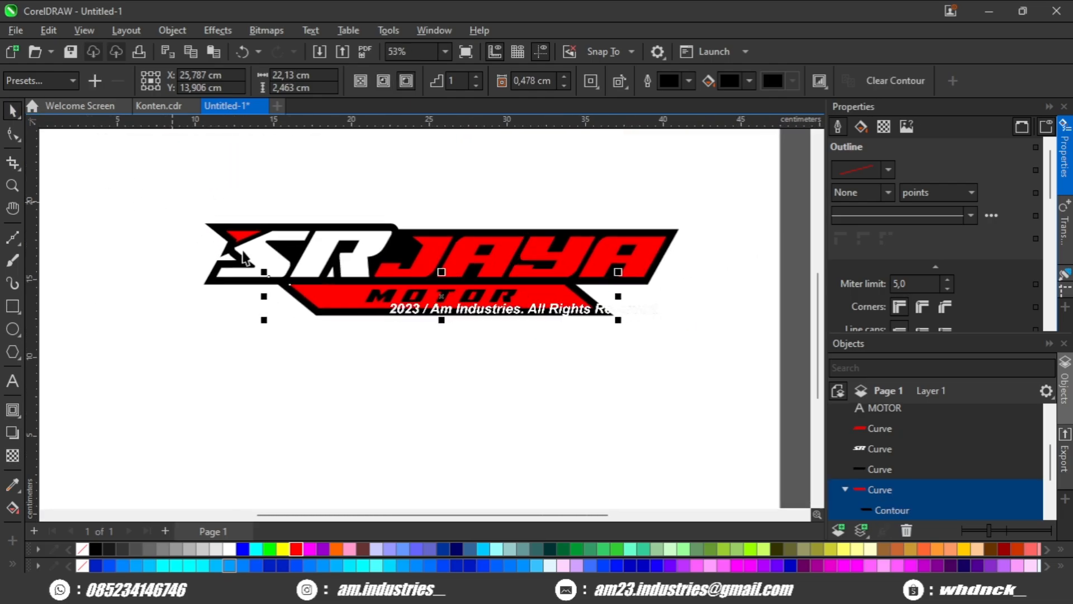
{"action": "key", "text": "ctrl+k"}
{"action": "scroll", "coordinate": [559, 318], "scroll_direction": "up", "scroll_amount": 3}
Weld the separated black bar contour and the black SR JAYA silhouette into one shape.
{"action": "left_click", "coordinate": [639, 305]}
{"action": "scroll", "coordinate": [672, 274], "scroll_direction": "up", "scroll_amount": 2}
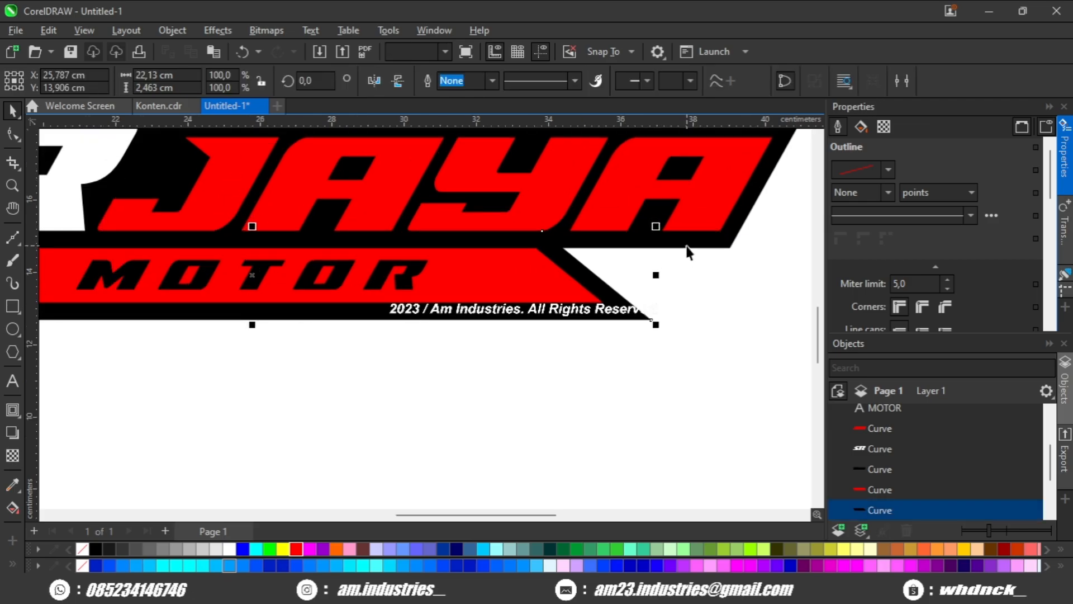
{"action": "left_click", "coordinate": [685, 244], "text": "shift"}
{"action": "scroll", "coordinate": [607, 222], "scroll_direction": "down", "scroll_amount": 3}
{"action": "left_click", "coordinate": [459, 81]}
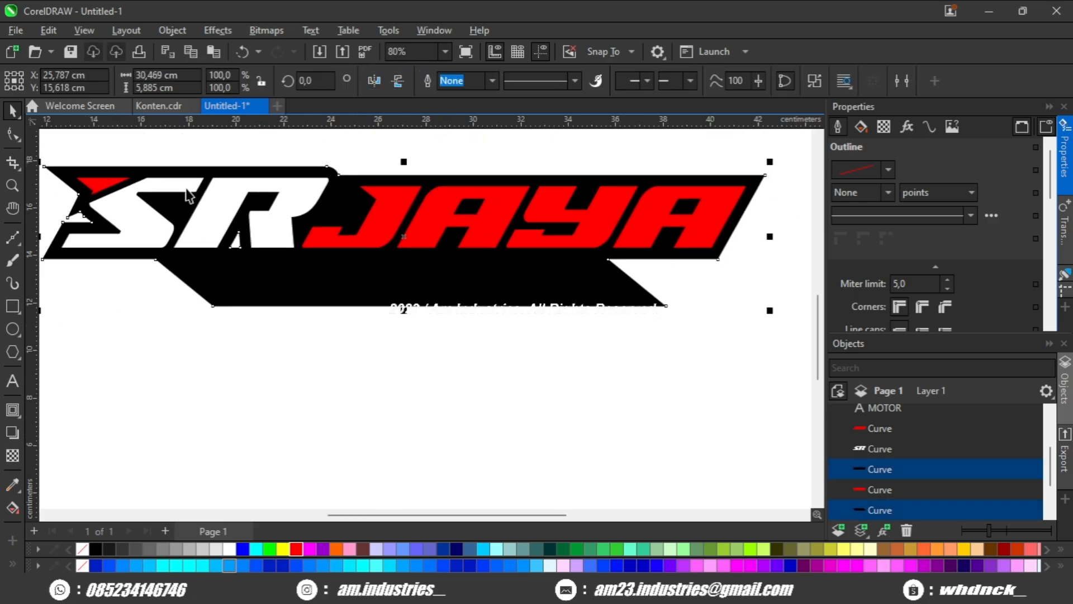
{"action": "left_click", "coordinate": [12, 134]}
{"action": "scroll", "coordinate": [66, 167], "scroll_direction": "up", "scroll_amount": 2}
{"action": "scroll", "coordinate": [227, 274], "scroll_direction": "down", "scroll_amount": 2}
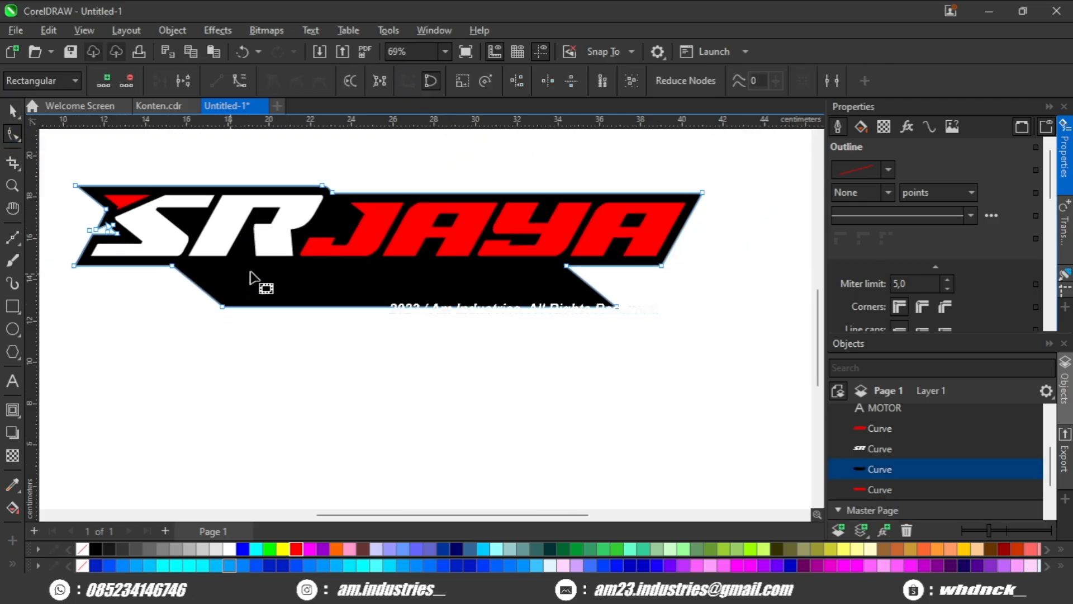
{"action": "key", "text": "space"}
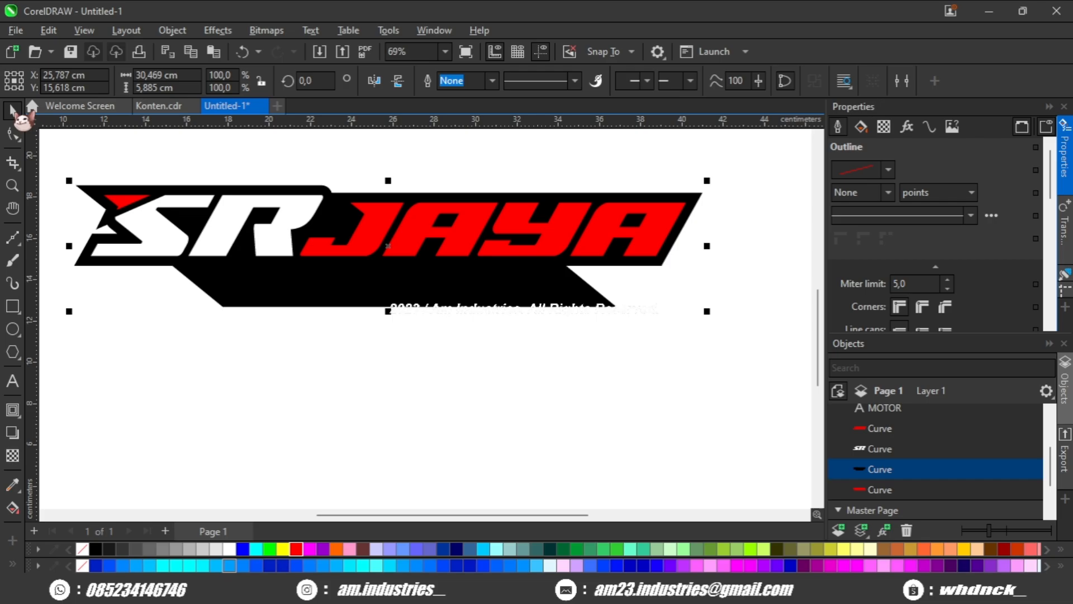
Send the welded black silhouette to the back, behind the red bar and the MOTOR text.
{"action": "key", "text": "shift+Page_Down"}
{"action": "left_click", "coordinate": [228, 338]}
{"action": "left_click_drag", "start_coordinate": [234, 330], "coordinate": [319, 354]}
{"action": "scroll", "coordinate": [367, 302], "scroll_direction": "up", "scroll_amount": 3}
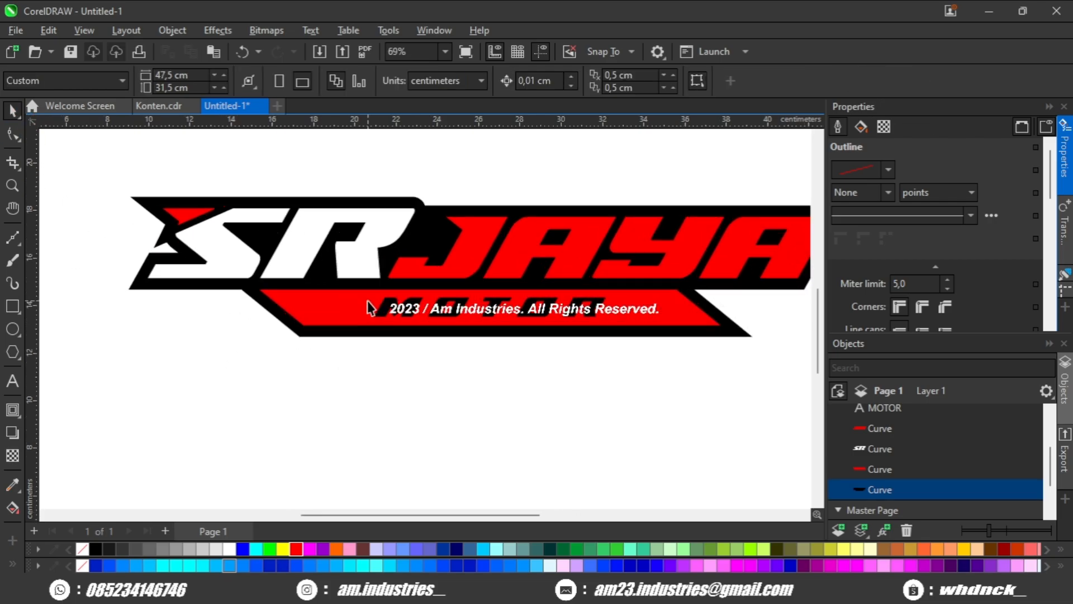
Fill the bar behind the MOTOR text with white.
{"action": "left_click", "coordinate": [353, 315]}
{"action": "left_click", "coordinate": [230, 549]}
{"action": "left_click", "coordinate": [249, 424]}
{"action": "scroll", "coordinate": [249, 424], "scroll_direction": "down", "scroll_amount": 2}
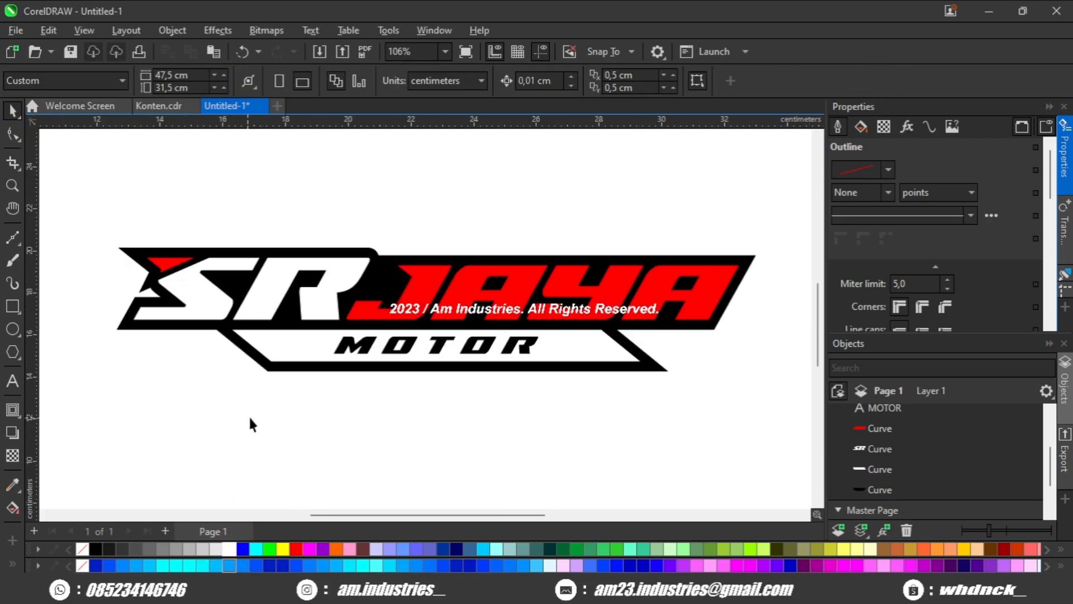
Give the black silhouette a 4 pt red outline positioned outside its edge.
{"action": "scroll", "coordinate": [284, 400], "scroll_direction": "down", "scroll_amount": 2}
{"action": "scroll", "coordinate": [325, 330], "scroll_direction": "up", "scroll_amount": 4}
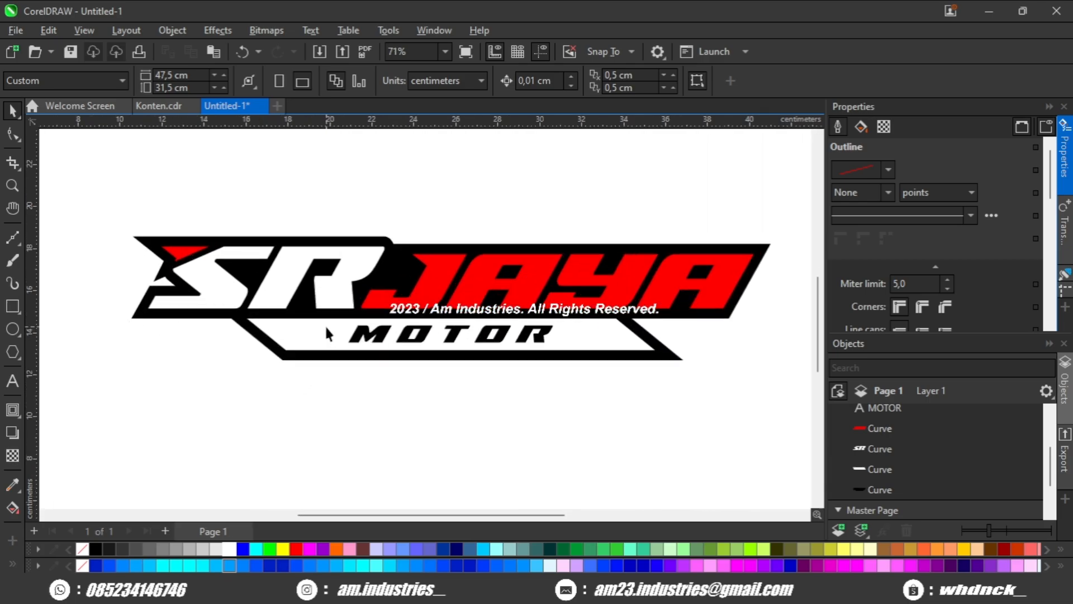
{"action": "scroll", "coordinate": [352, 327], "scroll_direction": "down", "scroll_amount": 2}
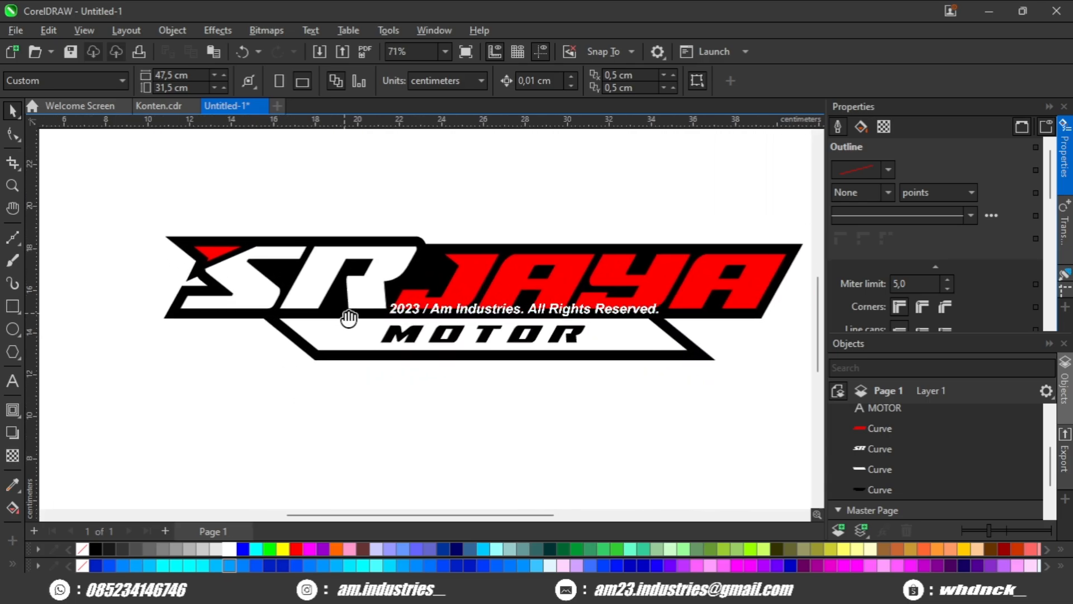
{"action": "scroll", "coordinate": [302, 324], "scroll_direction": "down", "scroll_amount": 1}
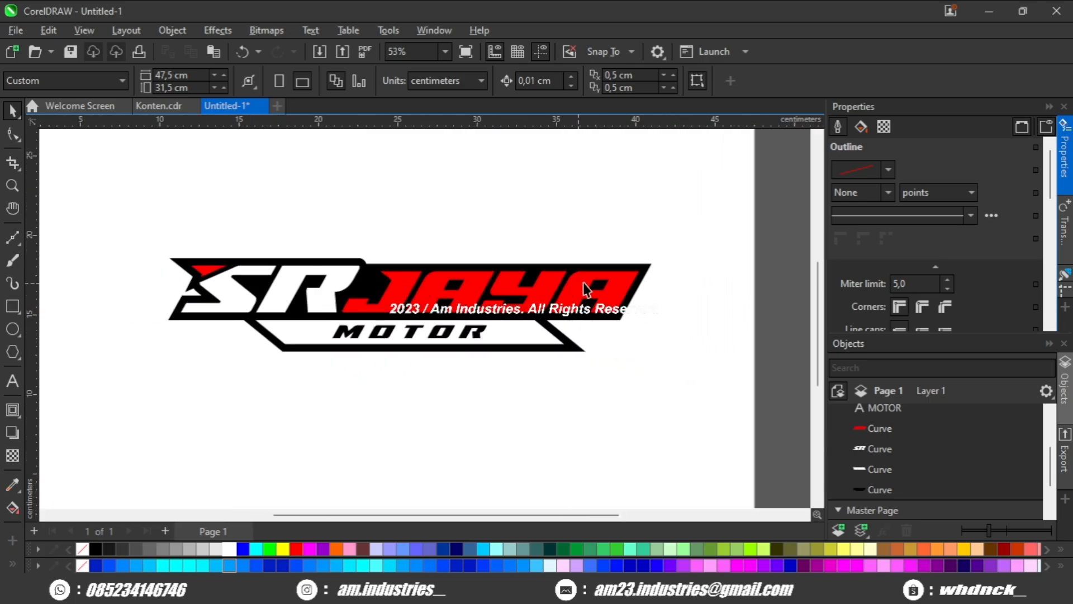
{"action": "left_click", "coordinate": [649, 270]}
{"action": "scroll", "coordinate": [884, 290], "scroll_direction": "down", "scroll_amount": 3}
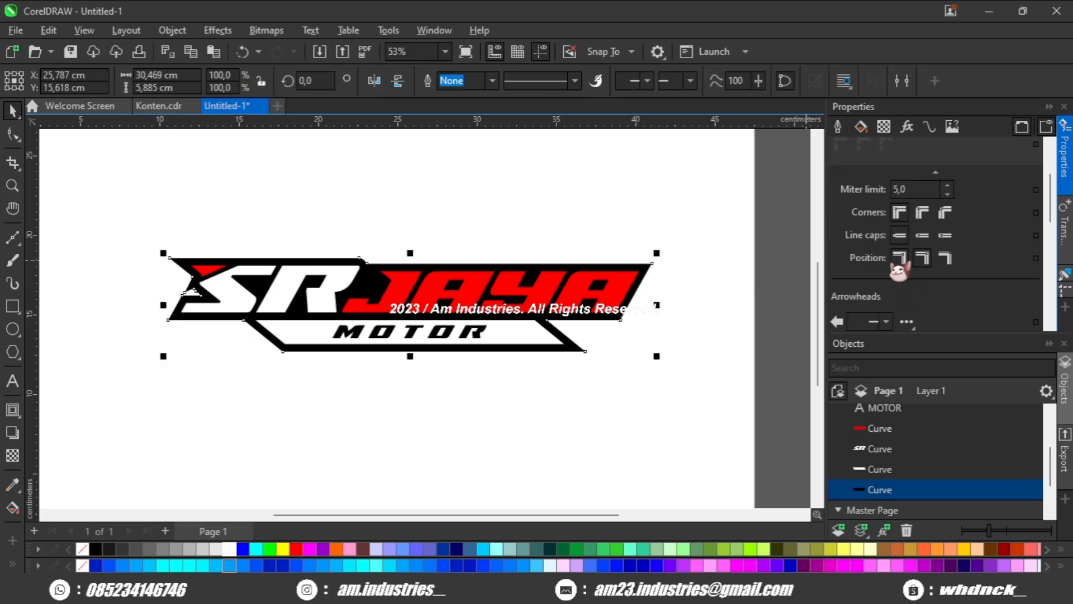
{"action": "scroll", "coordinate": [899, 271], "scroll_direction": "up", "scroll_amount": 2}
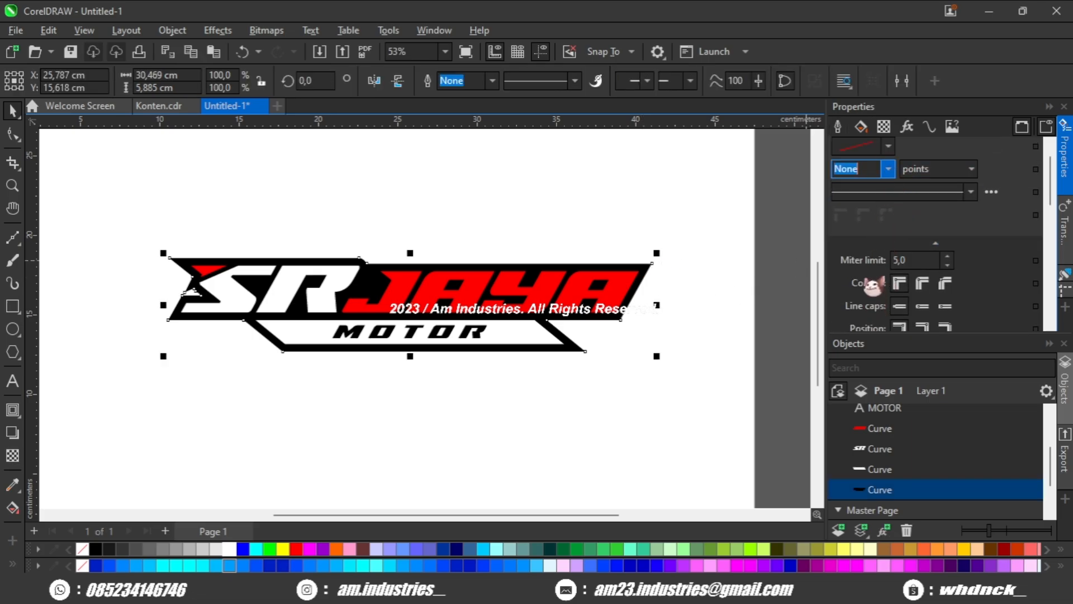
{"action": "left_click", "coordinate": [873, 285]}
{"action": "scroll", "coordinate": [497, 310], "scroll_direction": "up", "scroll_amount": 2}
{"action": "right_click", "coordinate": [296, 550]}
{"action": "scroll", "coordinate": [627, 378], "scroll_direction": "up", "scroll_amount": 2}
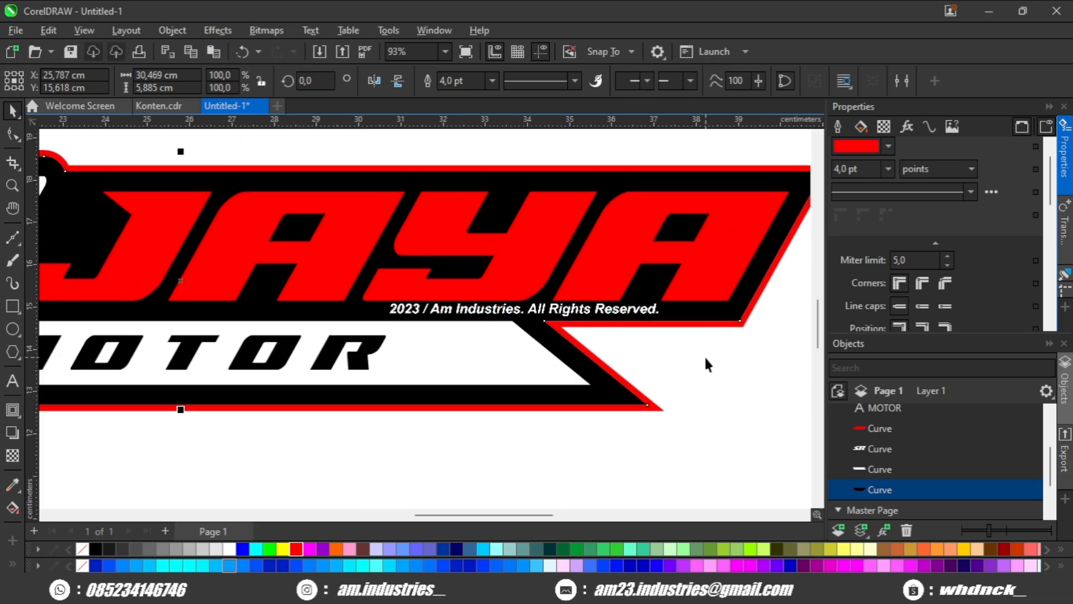
Convert the silhouette's red outline to a separate object.
{"action": "scroll", "coordinate": [531, 323], "scroll_direction": "down", "scroll_amount": 3}
{"action": "scroll", "coordinate": [318, 295], "scroll_direction": "up", "scroll_amount": 2}
{"action": "scroll", "coordinate": [144, 282], "scroll_direction": "up", "scroll_amount": 2}
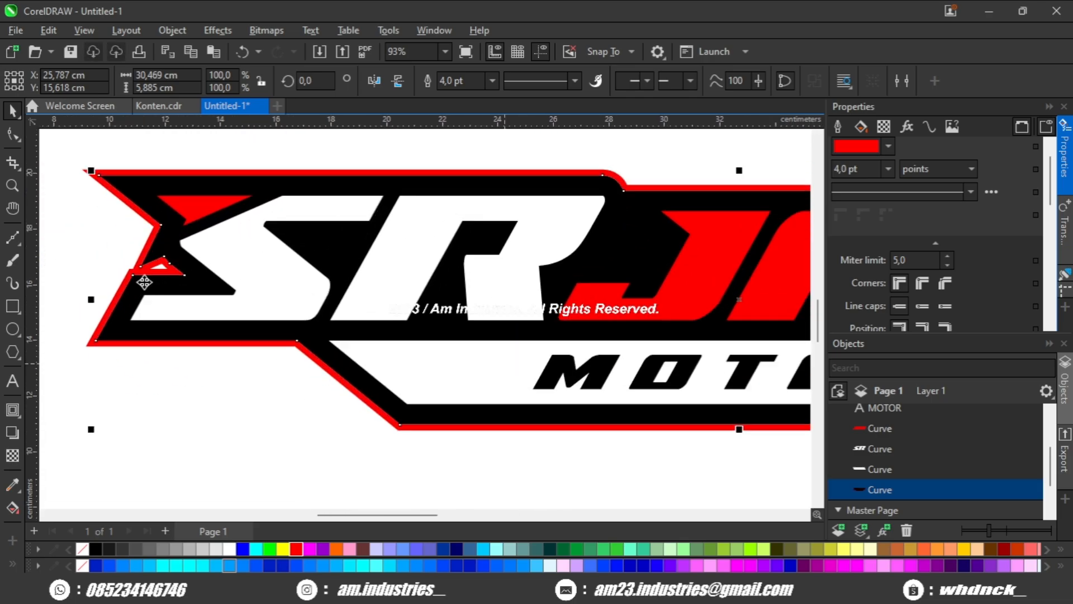
{"action": "scroll", "coordinate": [144, 282], "scroll_direction": "down", "scroll_amount": 2}
{"action": "scroll", "coordinate": [147, 268], "scroll_direction": "up", "scroll_amount": 3}
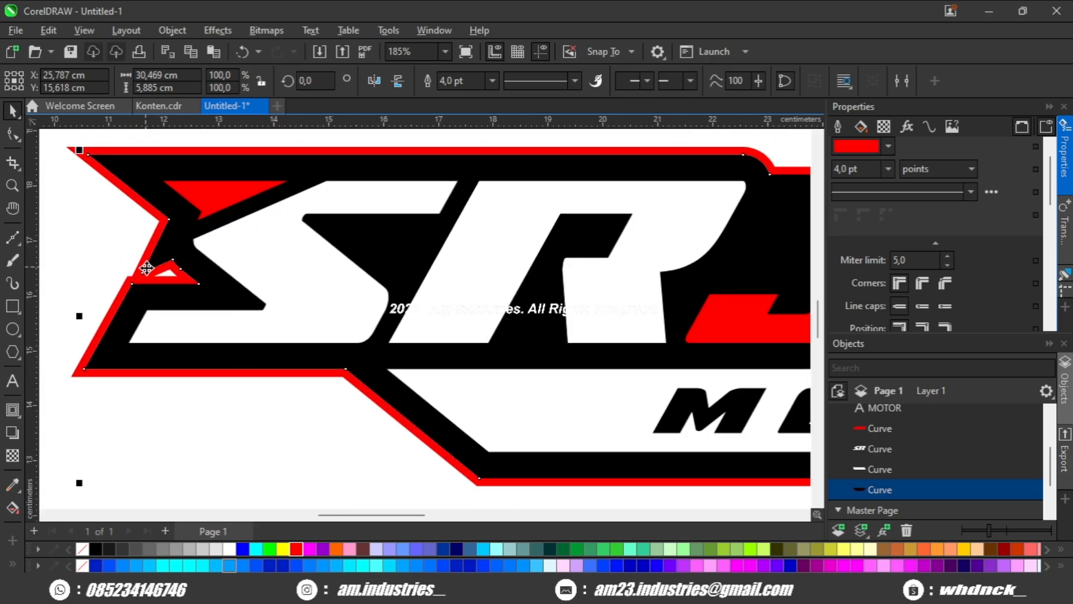
{"action": "left_click", "coordinate": [872, 491]}
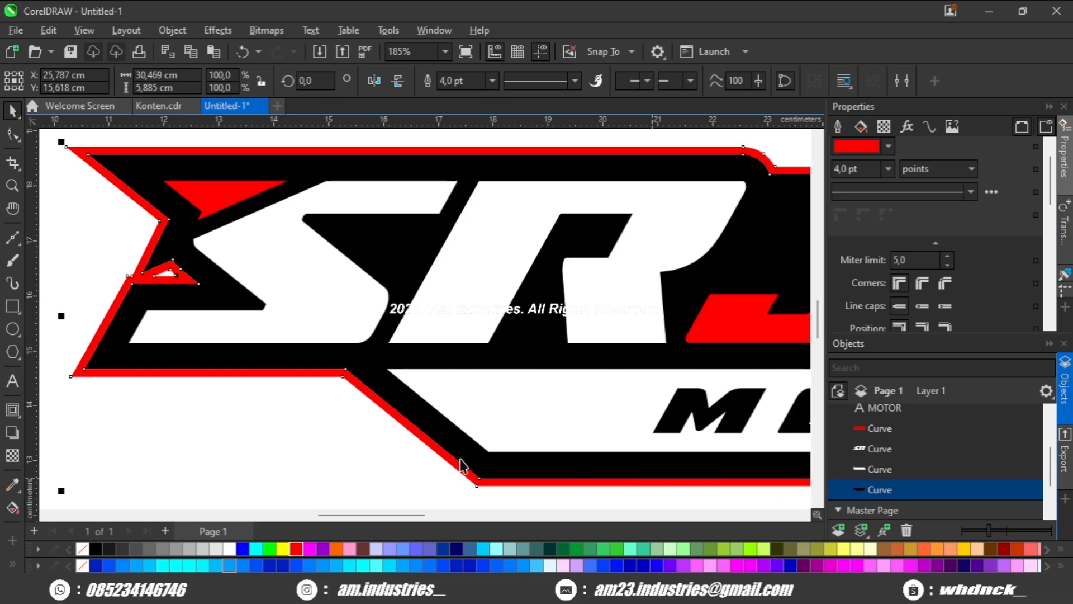
{"action": "key", "text": "ctrl+shift+q"}
{"action": "scroll", "coordinate": [343, 385], "scroll_direction": "left", "scroll_amount": 1}
{"action": "left_click", "coordinate": [347, 386]}
{"action": "left_click", "coordinate": [363, 374]}
{"action": "scroll", "coordinate": [361, 376], "scroll_direction": "down", "scroll_amount": 3}
{"action": "left_click_drag", "start_coordinate": [362, 374], "coordinate": [315, 399]}
{"action": "key", "text": "ctrl+z"}
Shift the outer nodes of the red border's rounded step above the R rightward, past the matching black curve.
{"action": "scroll", "coordinate": [552, 275], "scroll_direction": "up", "scroll_amount": 3}
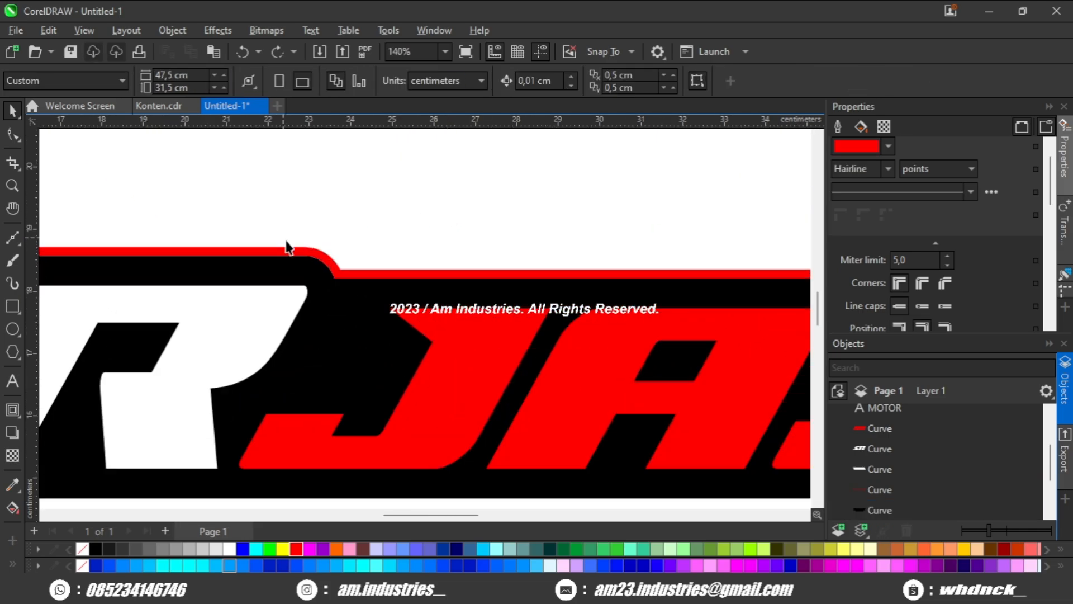
{"action": "key", "text": "F10"}
{"action": "scroll", "coordinate": [257, 235], "scroll_direction": "up", "scroll_amount": 2}
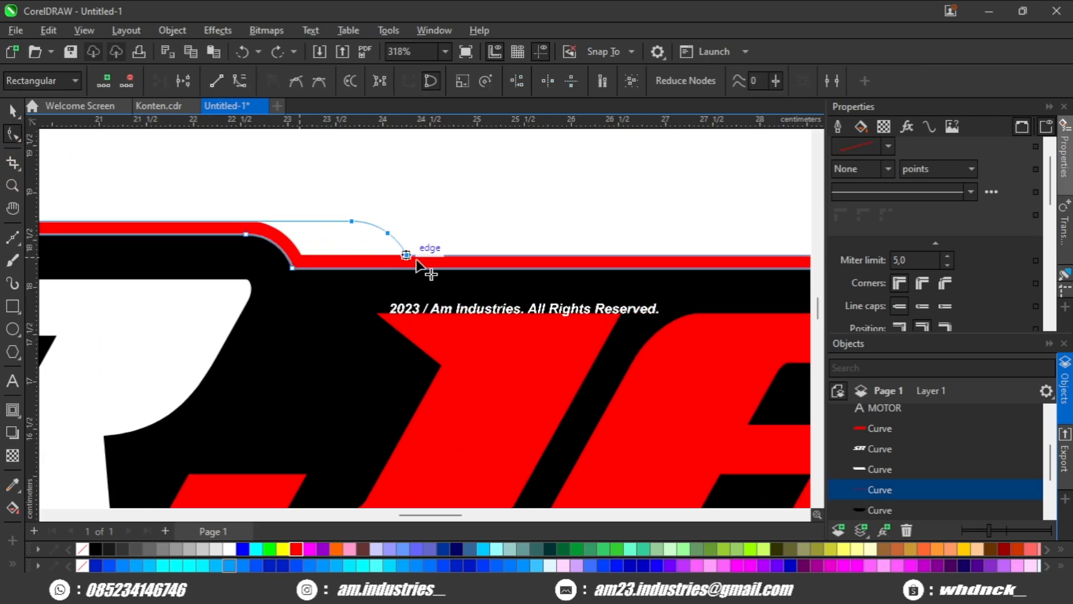
{"action": "left_click_drag", "start_coordinate": [426, 259], "coordinate": [434, 259]}
{"action": "scroll", "coordinate": [435, 259], "scroll_direction": "down", "scroll_amount": 1}
{"action": "key", "text": "space"}
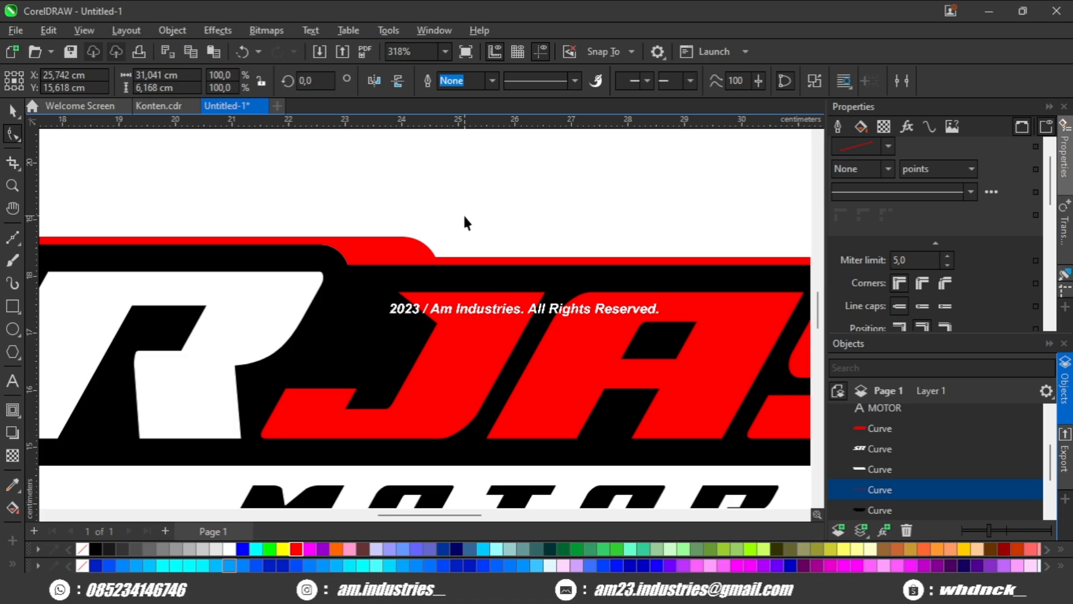
{"action": "left_click", "coordinate": [463, 213]}
Widen the red border along the lower-left slant of the MOTOR bar by moving its outer corner nodes outward.
{"action": "scroll", "coordinate": [446, 265], "scroll_direction": "down", "scroll_amount": 3}
{"action": "left_click_drag", "start_coordinate": [446, 316], "coordinate": [493, 276]}
{"action": "scroll", "coordinate": [347, 317], "scroll_direction": "up", "scroll_amount": 2}
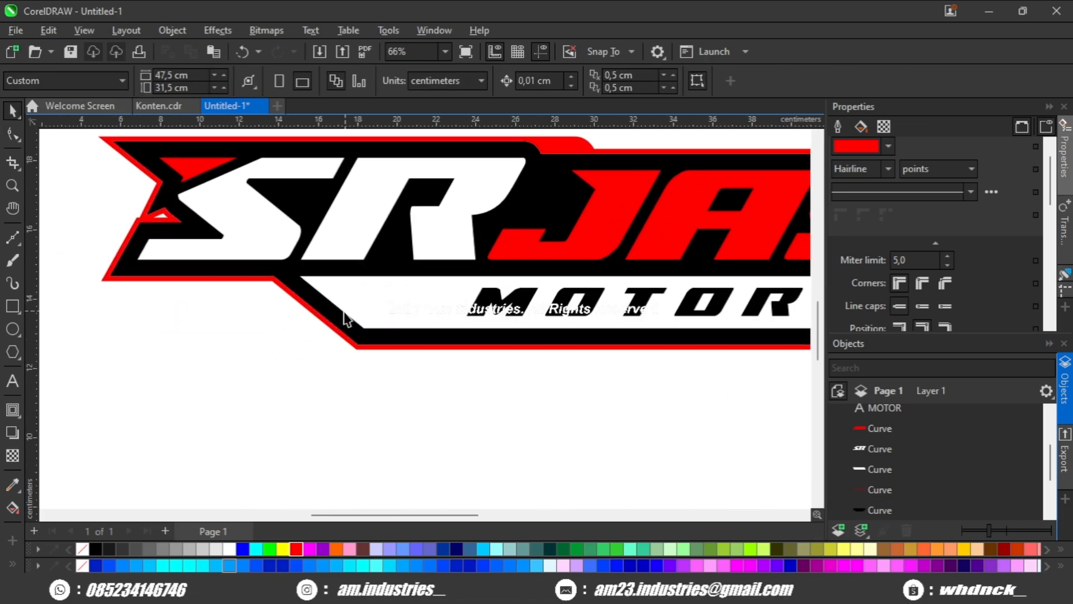
{"action": "left_click", "coordinate": [309, 323]}
{"action": "left_click", "coordinate": [12, 132]}
{"action": "scroll", "coordinate": [262, 285], "scroll_direction": "up", "scroll_amount": 3}
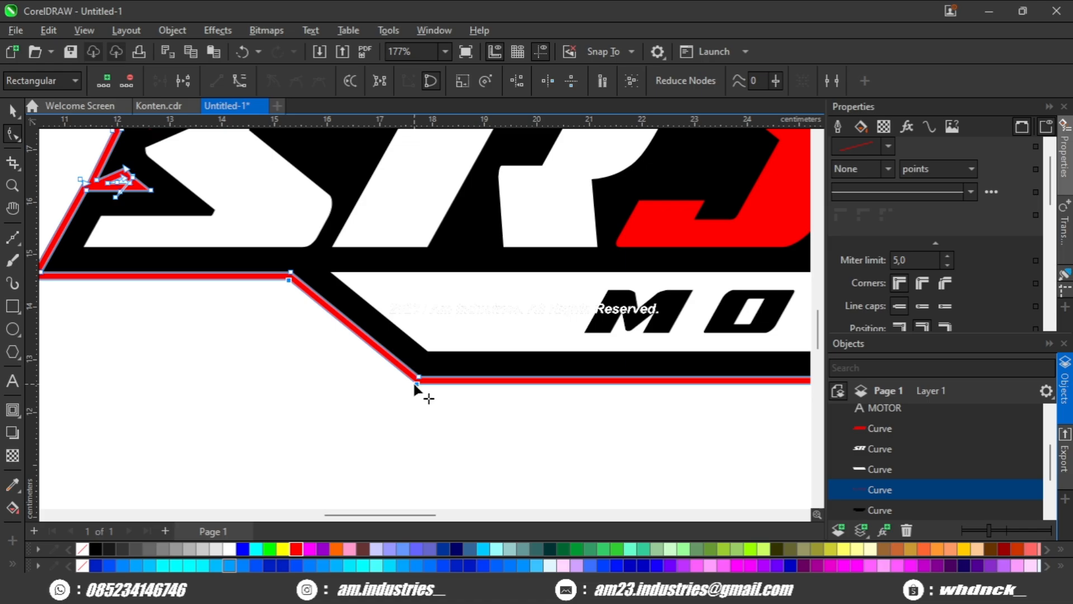
{"action": "left_click_drag", "start_coordinate": [413, 380], "coordinate": [346, 378]}
{"action": "key", "text": "space"}
{"action": "left_click", "coordinate": [300, 402]}
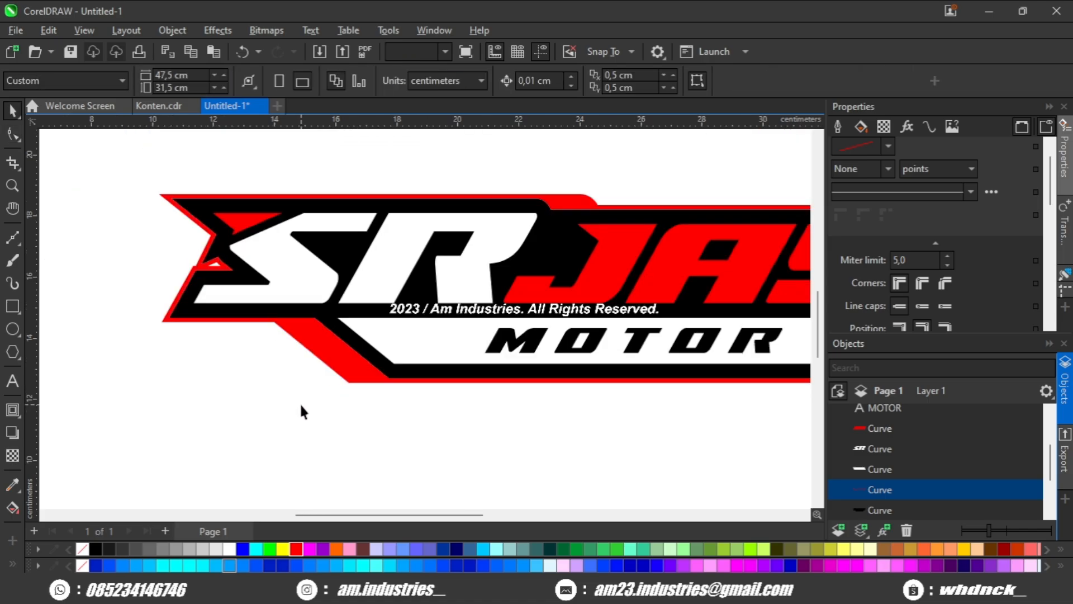
Extend the red border downward beneath the final A, lining up its two outer nodes on a horizontal guideline at 13.928 cm.
{"action": "scroll", "coordinate": [302, 401], "scroll_direction": "down", "scroll_amount": 3}
{"action": "left_click_drag", "start_coordinate": [415, 395], "coordinate": [309, 366]}
{"action": "left_click_drag", "start_coordinate": [440, 357], "coordinate": [349, 352]}
{"action": "scroll", "coordinate": [559, 333], "scroll_direction": "up", "scroll_amount": 2}
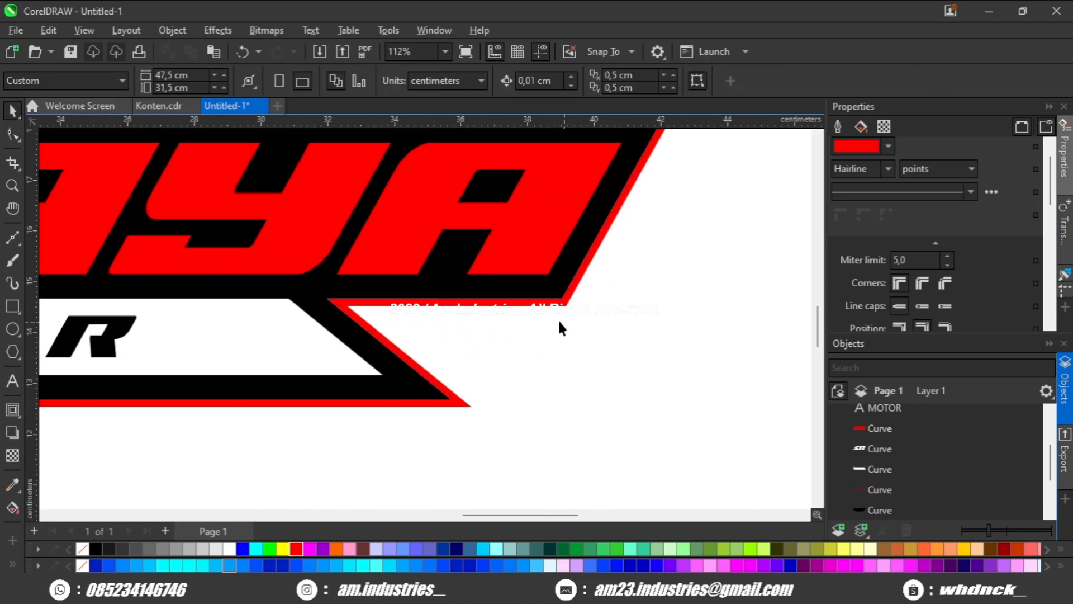
{"action": "left_click", "coordinate": [565, 307]}
{"action": "scroll", "coordinate": [495, 329], "scroll_direction": "down", "scroll_amount": 2}
{"action": "scroll", "coordinate": [480, 330], "scroll_direction": "up", "scroll_amount": 2}
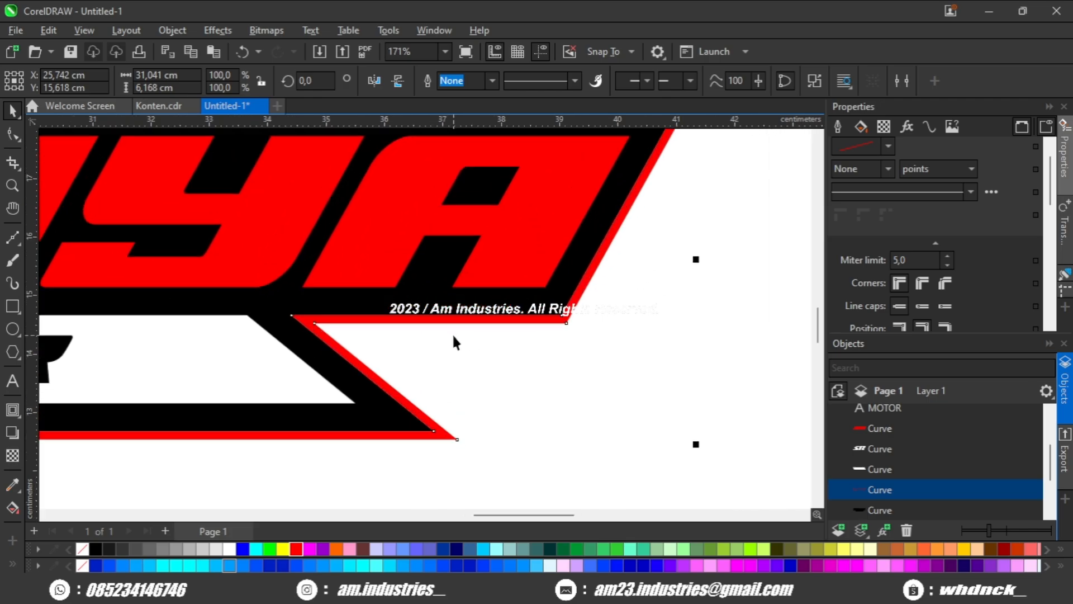
{"action": "left_click", "coordinate": [12, 134]}
{"action": "scroll", "coordinate": [283, 350], "scroll_direction": "up", "scroll_amount": 2}
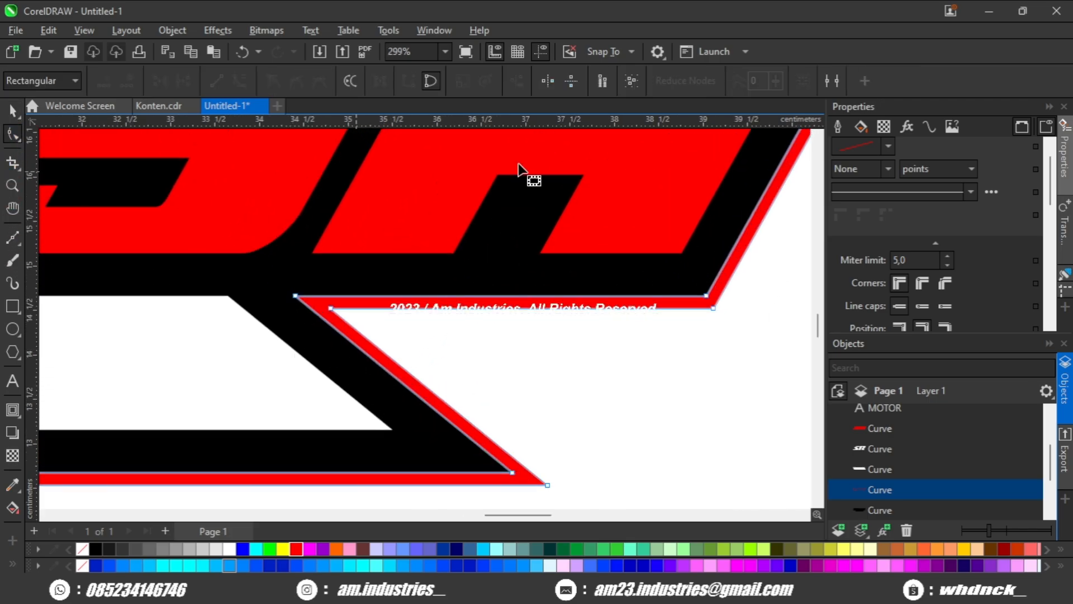
{"action": "left_click", "coordinate": [713, 308]}
{"action": "left_click_drag", "start_coordinate": [690, 362], "coordinate": [684, 360]}
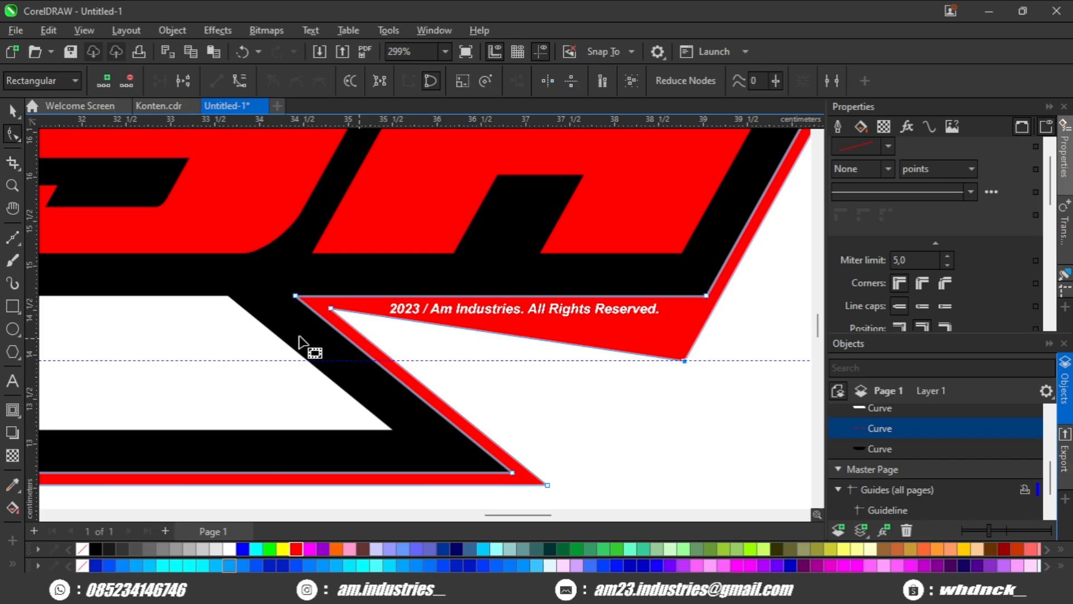
{"action": "left_click_drag", "start_coordinate": [331, 308], "coordinate": [397, 362]}
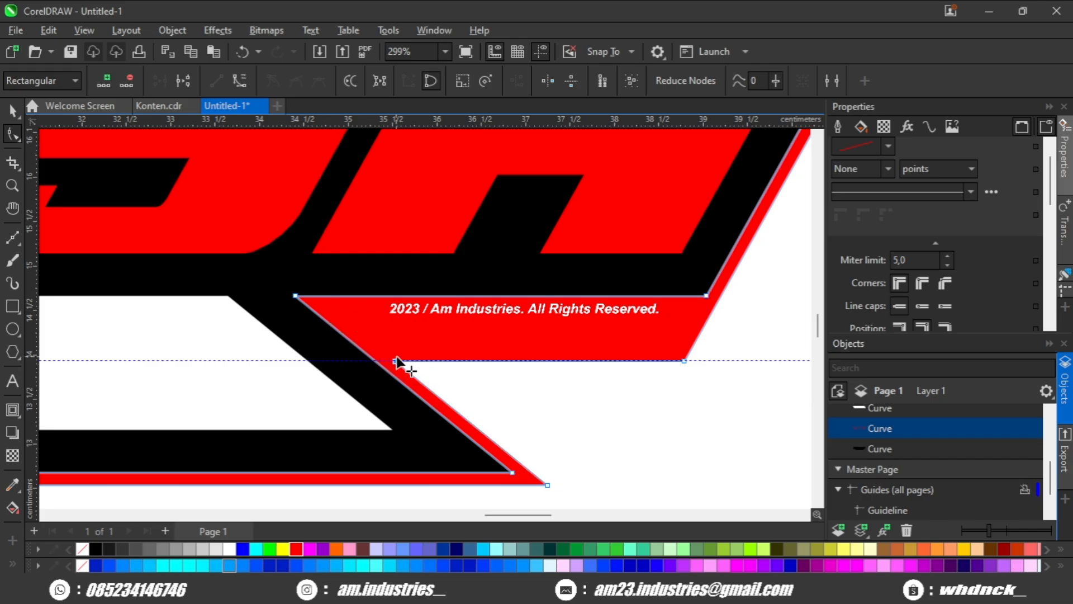
{"action": "scroll", "coordinate": [401, 364], "scroll_direction": "down", "scroll_amount": 2}
{"action": "key", "text": "space"}
{"action": "scroll", "coordinate": [544, 394], "scroll_direction": "down", "scroll_amount": 2}
{"action": "left_click", "coordinate": [553, 391]}
{"action": "left_click", "coordinate": [566, 378]}
{"action": "scroll", "coordinate": [567, 378], "scroll_direction": "down", "scroll_amount": 3}
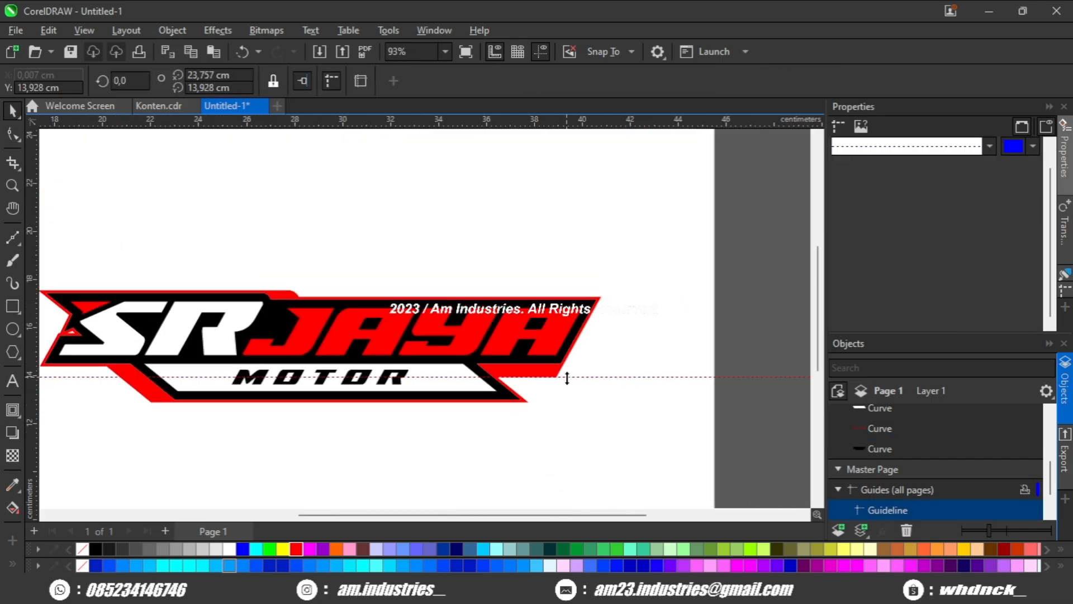
{"action": "key", "text": "Delete"}
{"action": "left_click_drag", "start_coordinate": [516, 400], "coordinate": [540, 380]}
{"action": "scroll", "coordinate": [551, 372], "scroll_direction": "up", "scroll_amount": 3}
{"action": "scroll", "coordinate": [523, 368], "scroll_direction": "up", "scroll_amount": 3}
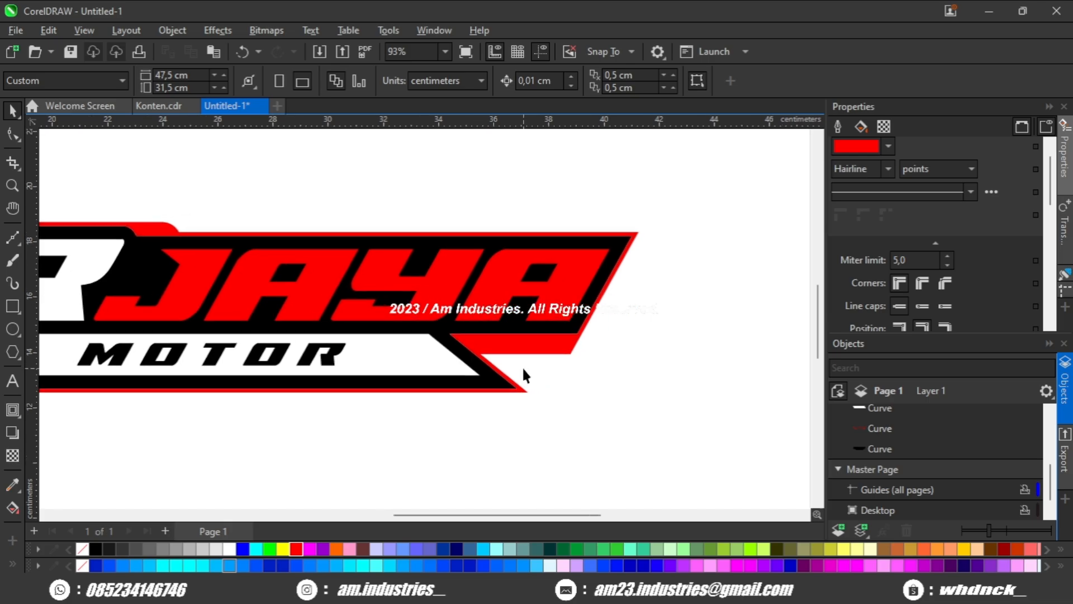
{"action": "key", "text": "ctrl+z"}
Raise the horizontal guideline slightly within the red area beneath the final A.
{"action": "scroll", "coordinate": [636, 347], "scroll_direction": "up", "scroll_amount": 2}
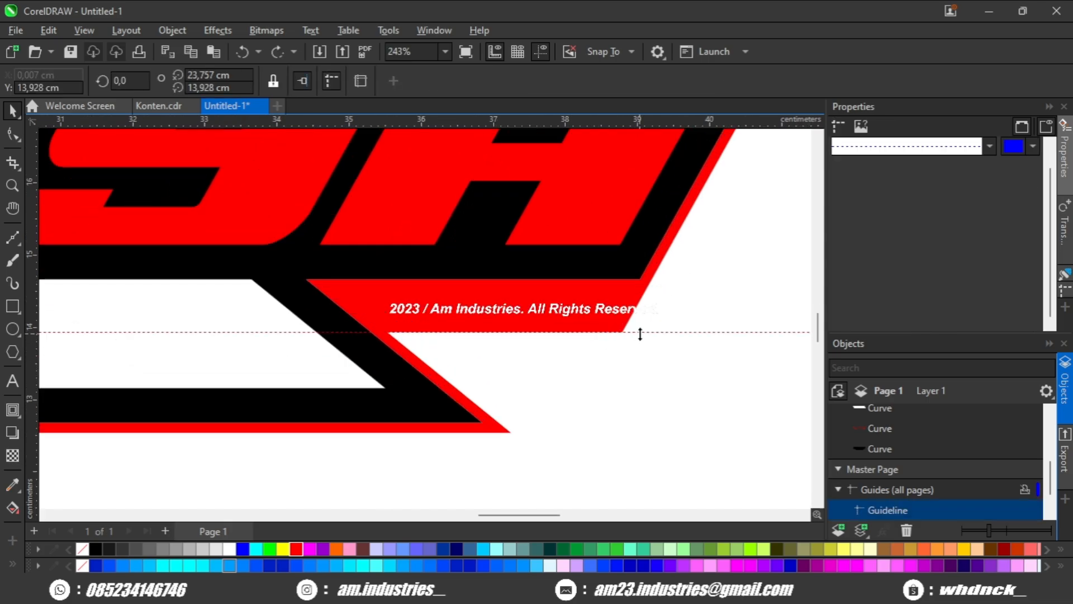
{"action": "left_click_drag", "start_coordinate": [641, 334], "coordinate": [659, 324]}
{"action": "scroll", "coordinate": [659, 323], "scroll_direction": "down", "scroll_amount": 1}
{"action": "scroll", "coordinate": [633, 328], "scroll_direction": "up", "scroll_amount": 1}
Snap the red border's two outer nodes beneath the final A to the raised guideline and delete the guideline.
{"action": "left_click", "coordinate": [495, 305]}
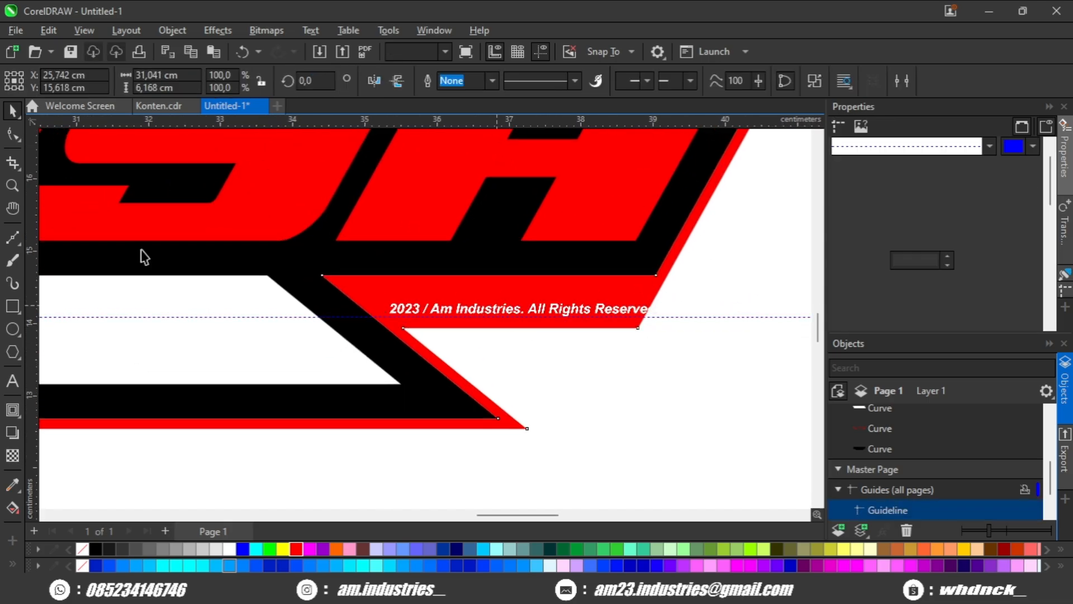
{"action": "left_click", "coordinate": [12, 134]}
{"action": "left_click_drag", "start_coordinate": [431, 329], "coordinate": [410, 310]}
{"action": "scroll", "coordinate": [657, 330], "scroll_direction": "right", "scroll_amount": 3}
{"action": "left_click_drag", "start_coordinate": [600, 329], "coordinate": [608, 310]}
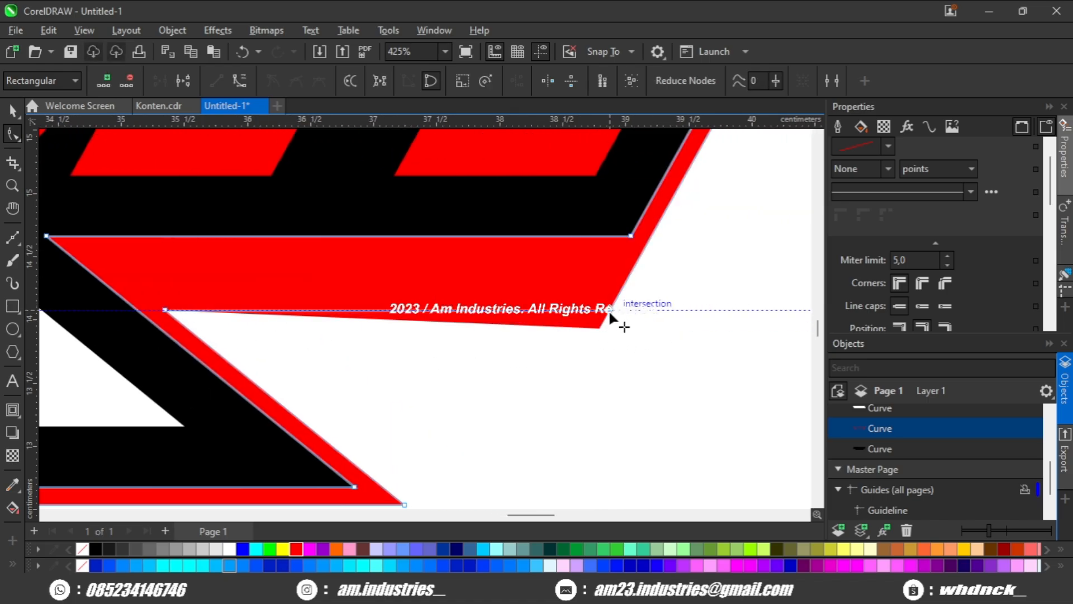
{"action": "scroll", "coordinate": [608, 309], "scroll_direction": "down", "scroll_amount": 3}
{"action": "key", "text": "space"}
{"action": "key", "text": "Escape"}
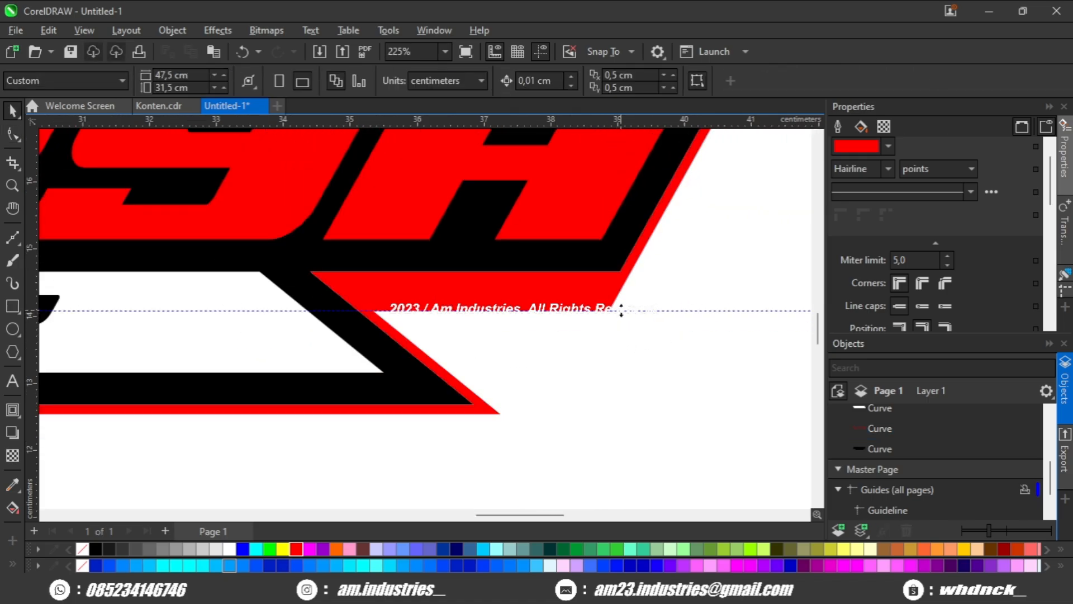
{"action": "scroll", "coordinate": [619, 311], "scroll_direction": "down", "scroll_amount": 5}
{"action": "scroll", "coordinate": [405, 306], "scroll_direction": "up", "scroll_amount": 3}
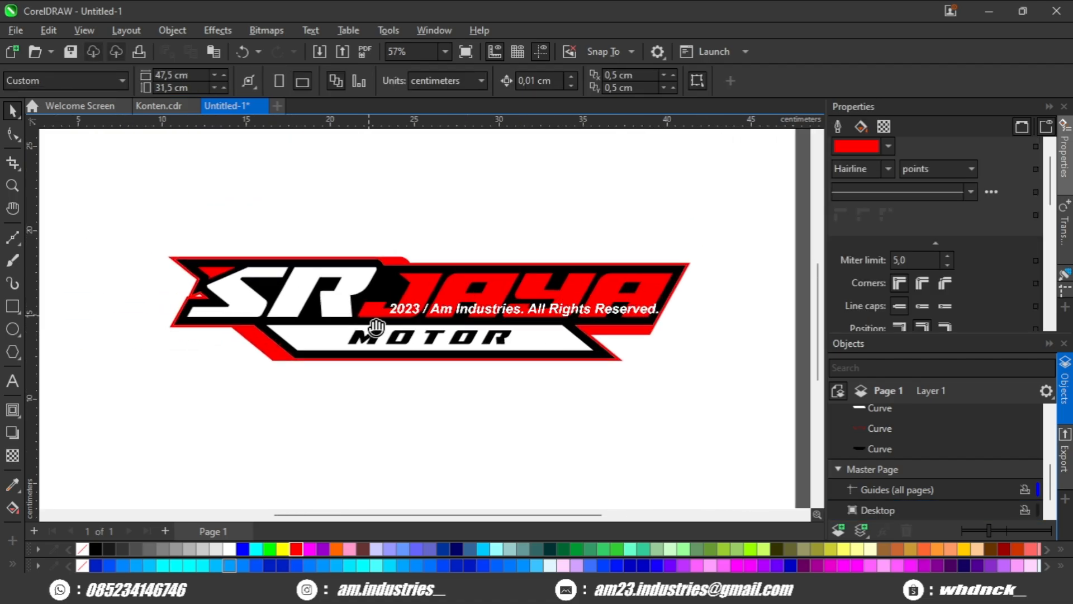
Draw a small rectangle about 0.69 × 0.55 cm over the notched upper-left corner of the J in JAYA.
{"action": "left_click", "coordinate": [403, 261]}
{"action": "left_click_drag", "start_coordinate": [543, 284], "coordinate": [422, 293]}
{"action": "left_click", "coordinate": [486, 263]}
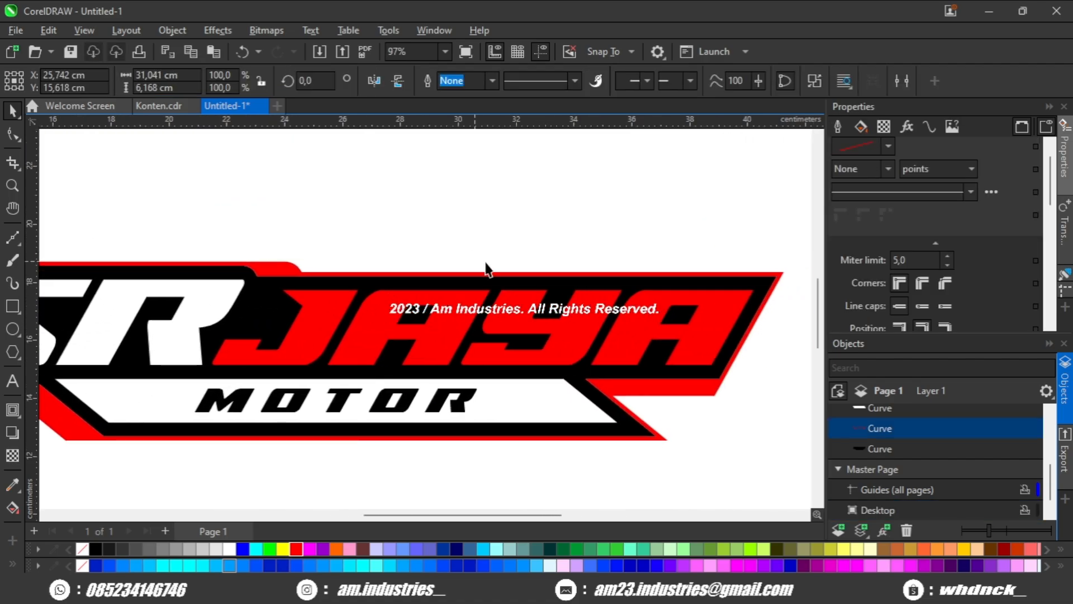
{"action": "scroll", "coordinate": [485, 263], "scroll_direction": "up", "scroll_amount": 1}
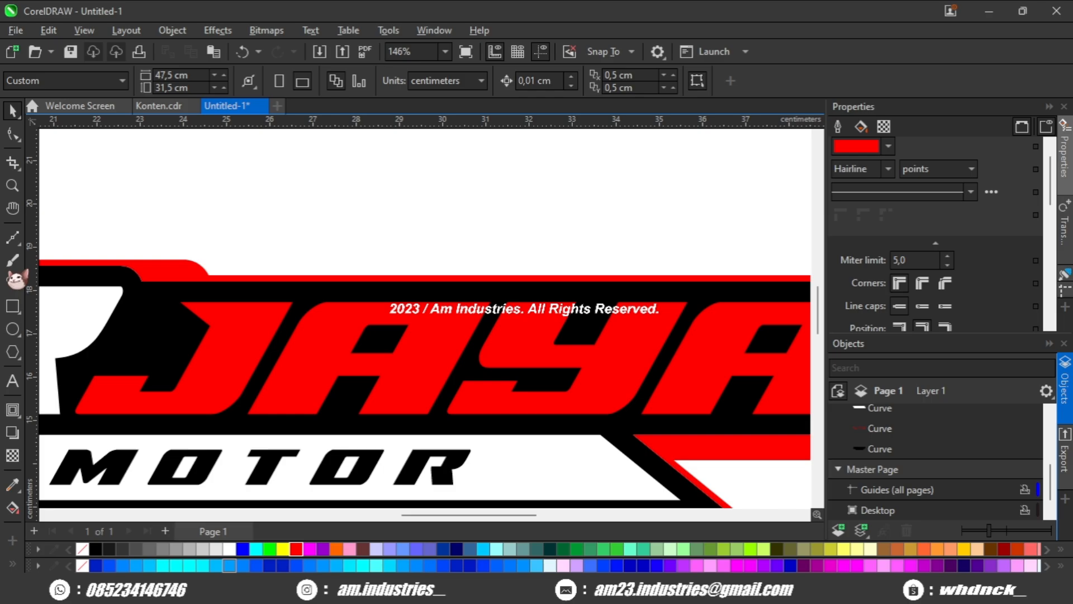
{"action": "key", "text": "F6"}
{"action": "scroll", "coordinate": [192, 291], "scroll_direction": "up", "scroll_amount": 2}
{"action": "left_click_drag", "start_coordinate": [195, 277], "coordinate": [257, 325]}
{"action": "scroll", "coordinate": [197, 327], "scroll_direction": "up", "scroll_amount": 1}
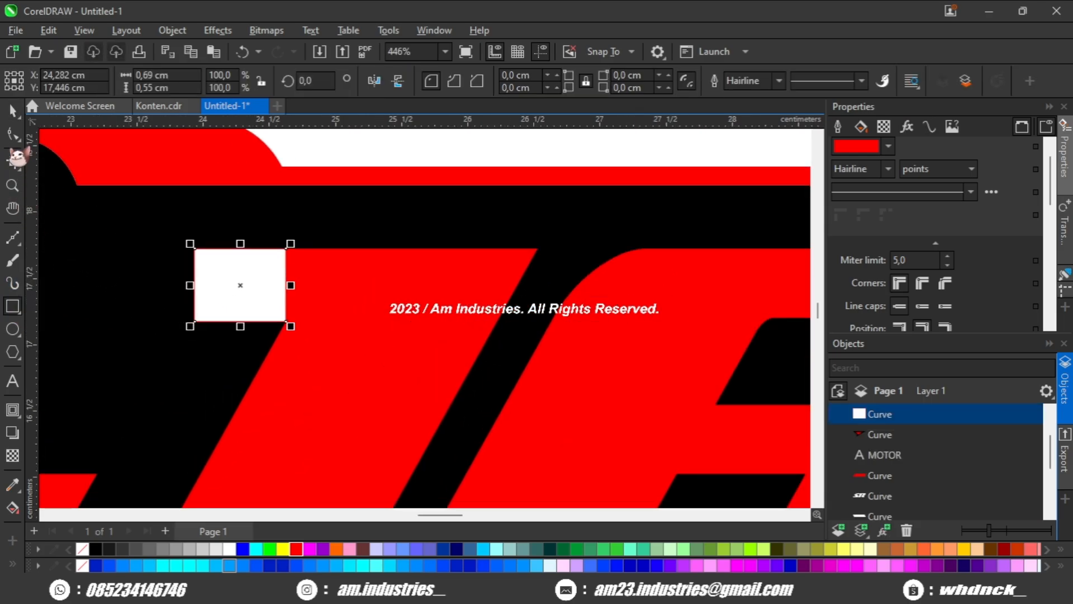
Slant the rectangle along the J's upper-left notch into a parallelogram about 1.349 cm wide and move it above JAYA.
{"action": "key", "text": "F10"}
{"action": "left_click_drag", "start_coordinate": [195, 324], "coordinate": [287, 323]}
{"action": "scroll", "coordinate": [283, 323], "scroll_direction": "down", "scroll_amount": 5}
{"action": "key", "text": "space"}
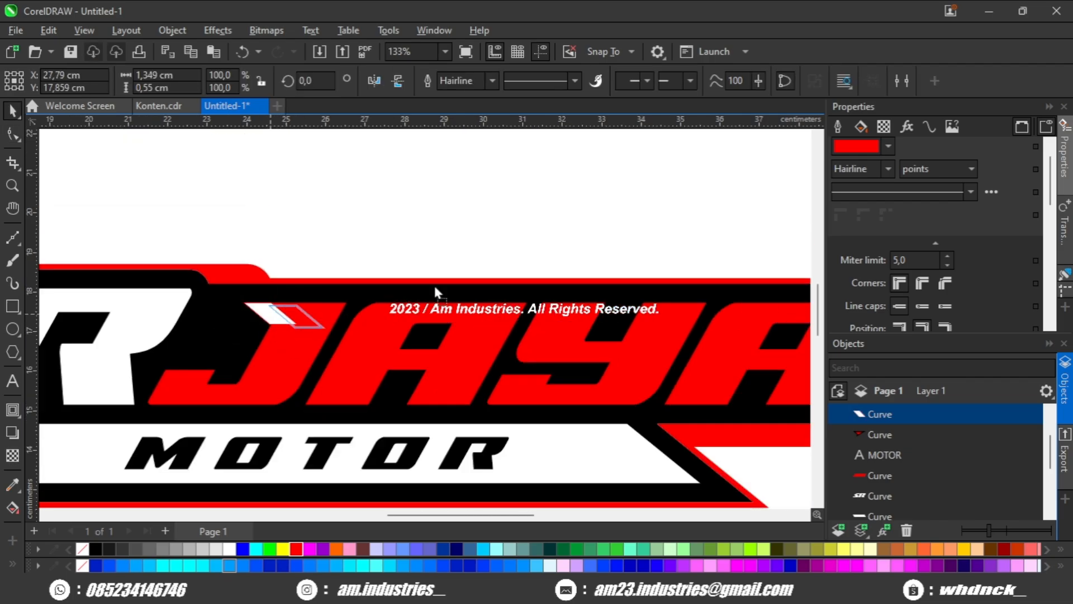
{"action": "left_click_drag", "start_coordinate": [466, 262], "coordinate": [301, 307]}
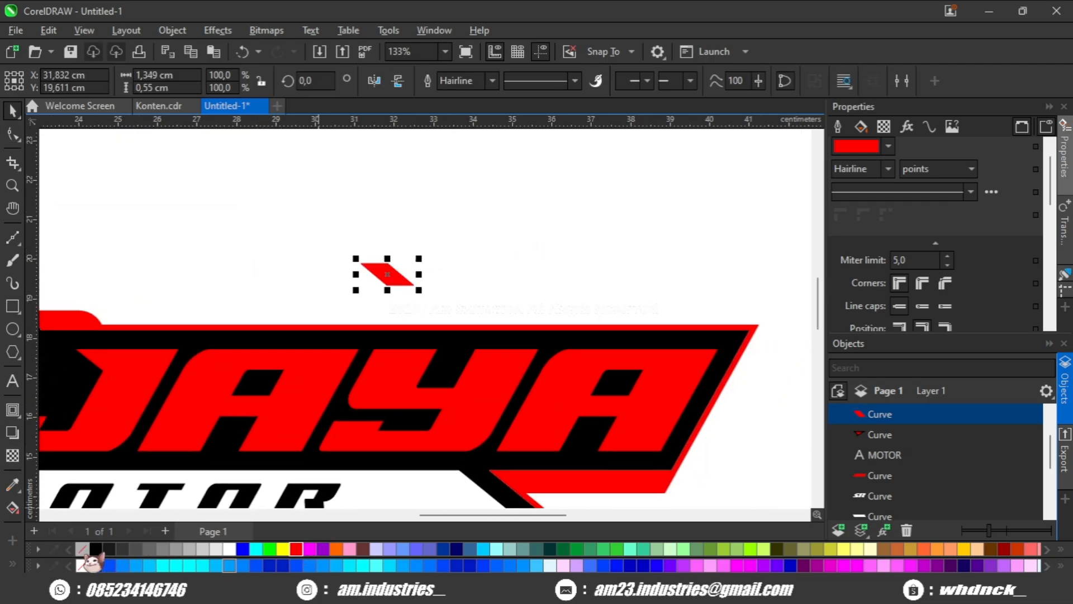
Fill the parallelogram above JAYA with red and remove its outline.
{"action": "right_click", "coordinate": [83, 550]}
{"action": "left_click_drag", "start_coordinate": [290, 406], "coordinate": [202, 402]}
{"action": "left_click", "coordinate": [340, 275]}
{"action": "left_click", "coordinate": [313, 279]}
{"action": "scroll", "coordinate": [314, 282], "scroll_direction": "up", "scroll_amount": 1}
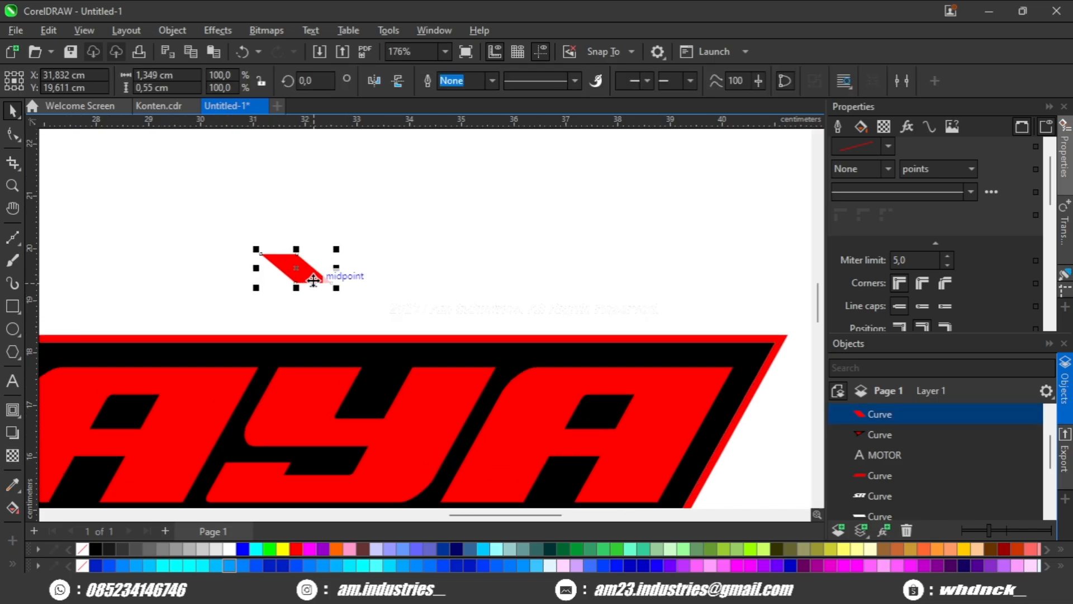
Duplicate the red parallelogram and place the copy across the red border's upper edge above the first A of JAYA.
{"action": "key", "text": "ctrl+d"}
{"action": "left_click_drag", "start_coordinate": [314, 279], "coordinate": [455, 235]}
{"action": "scroll", "coordinate": [421, 335], "scroll_direction": "down", "scroll_amount": 4}
{"action": "left_click_drag", "start_coordinate": [420, 340], "coordinate": [400, 325]}
{"action": "scroll", "coordinate": [472, 322], "scroll_direction": "up", "scroll_amount": 3}
{"action": "scroll", "coordinate": [395, 327], "scroll_direction": "down", "scroll_amount": 2}
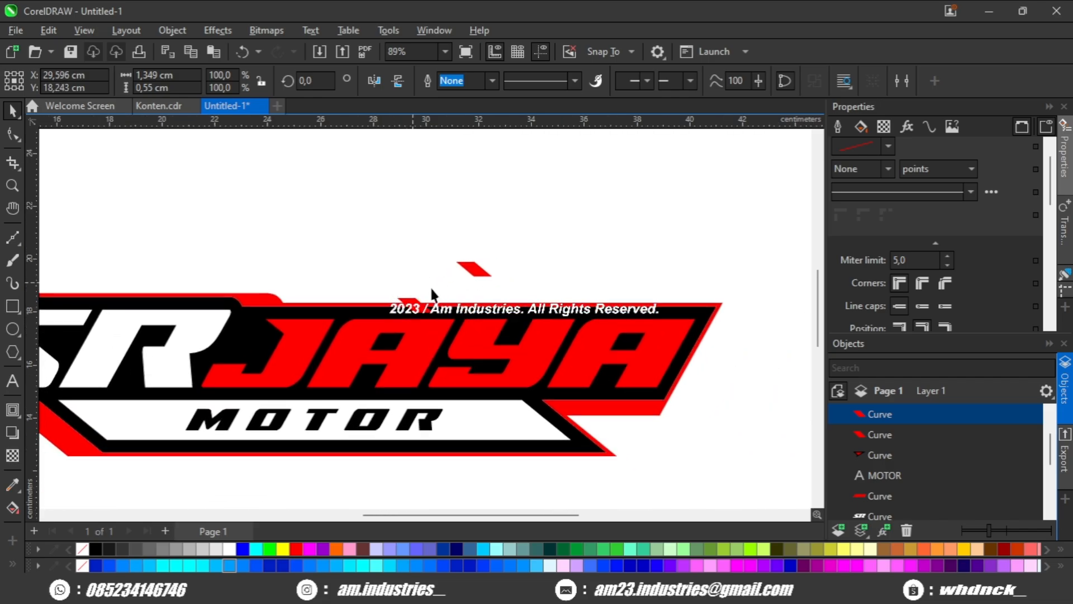
{"action": "scroll", "coordinate": [434, 280], "scroll_direction": "up", "scroll_amount": 4}
{"action": "left_click_drag", "start_coordinate": [423, 278], "coordinate": [377, 276]}
Cut the overlapping parallelogram out of the red border's upper edge to leave a slanted gap above JAYA.
{"action": "left_click", "coordinate": [429, 265], "text": "shift"}
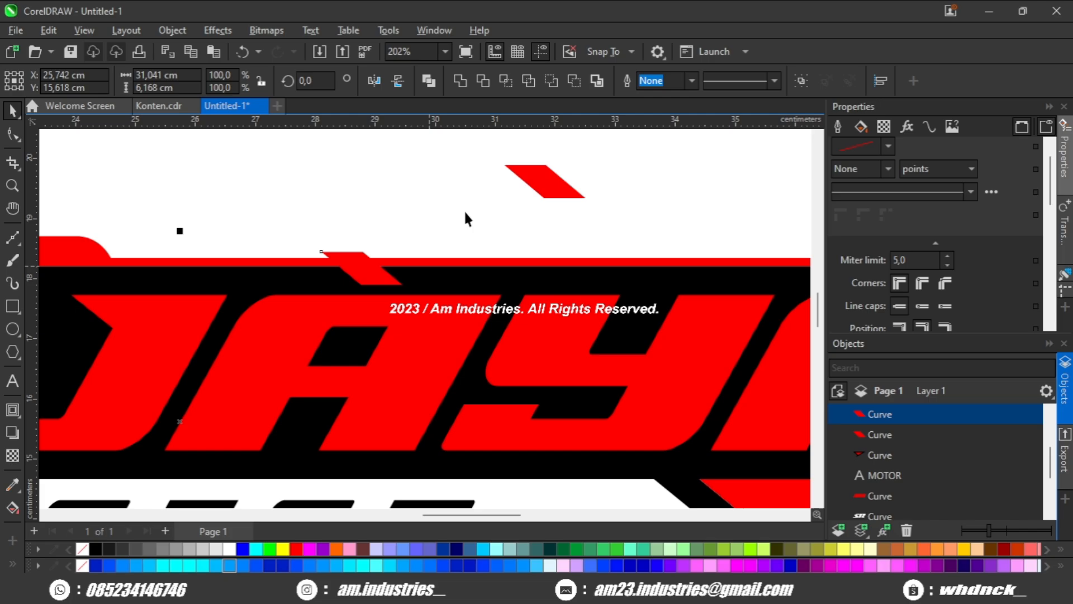
{"action": "left_click", "coordinate": [579, 81]}
{"action": "scroll", "coordinate": [435, 206], "scroll_direction": "down", "scroll_amount": 3}
{"action": "key", "text": "Escape"}
{"action": "scroll", "coordinate": [467, 238], "scroll_direction": "down", "scroll_amount": 5}
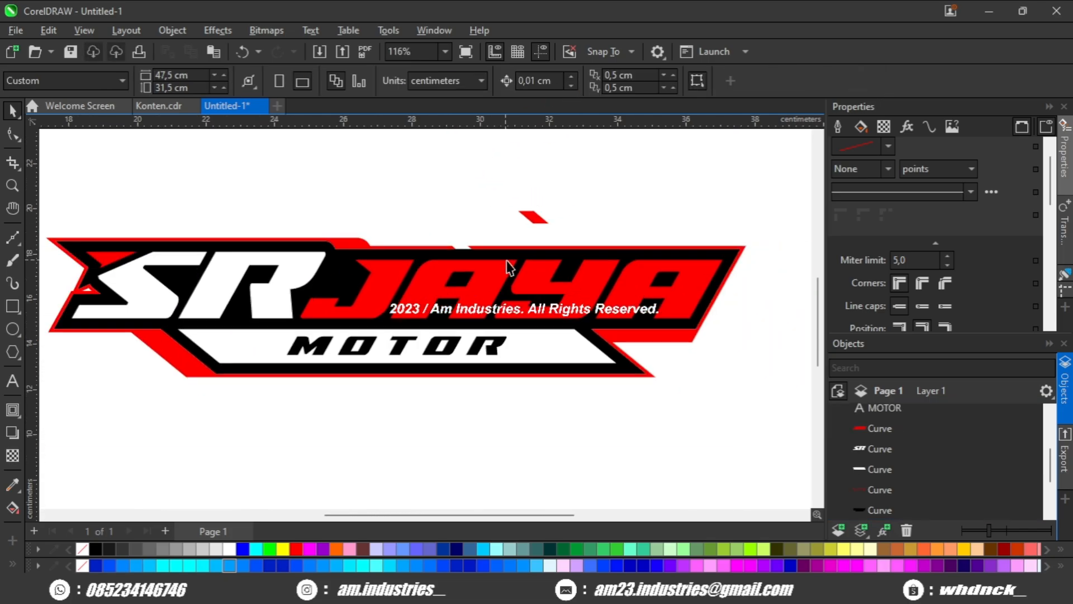
Draw a horizontal rectangle about 4.156 × 0.478 cm across the lower end of the red slant beside the MOTOR bar.
{"action": "scroll", "coordinate": [452, 273], "scroll_direction": "up", "scroll_amount": 3}
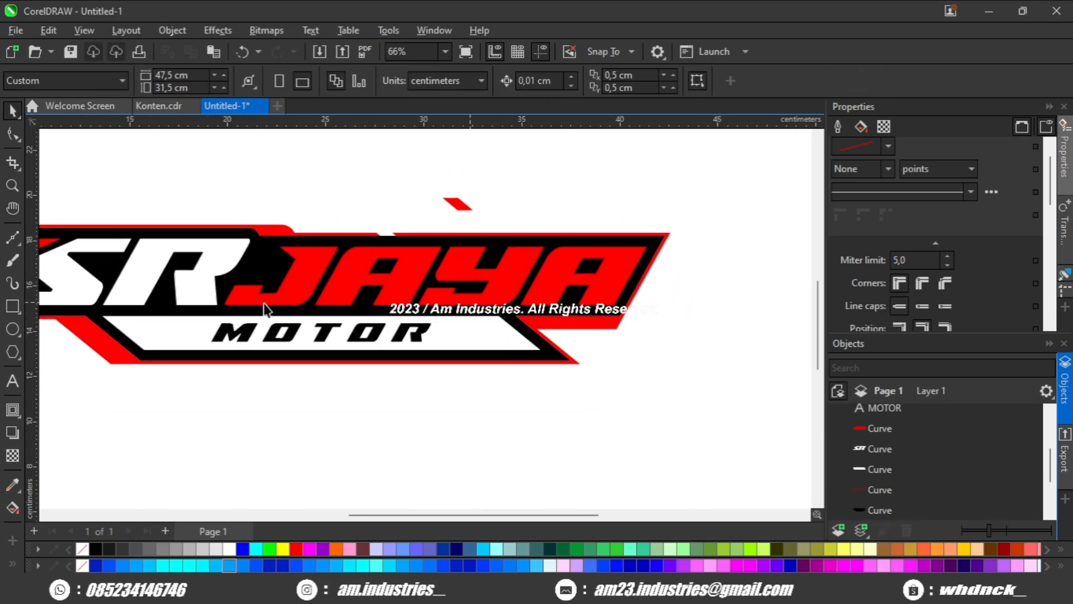
{"action": "scroll", "coordinate": [269, 364], "scroll_direction": "up", "scroll_amount": 3}
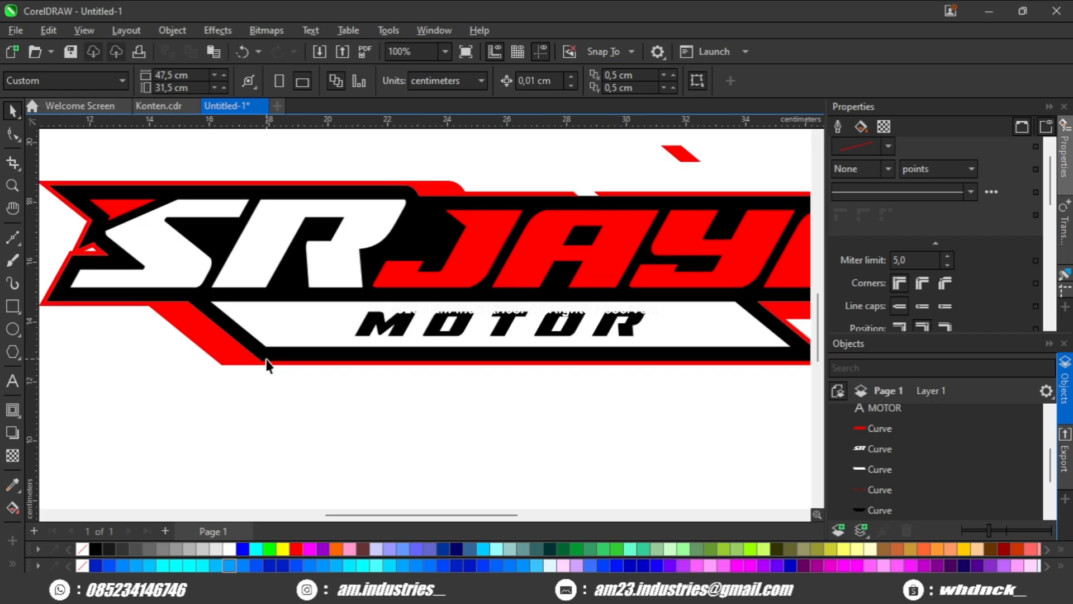
{"action": "scroll", "coordinate": [187, 376], "scroll_direction": "up", "scroll_amount": 1}
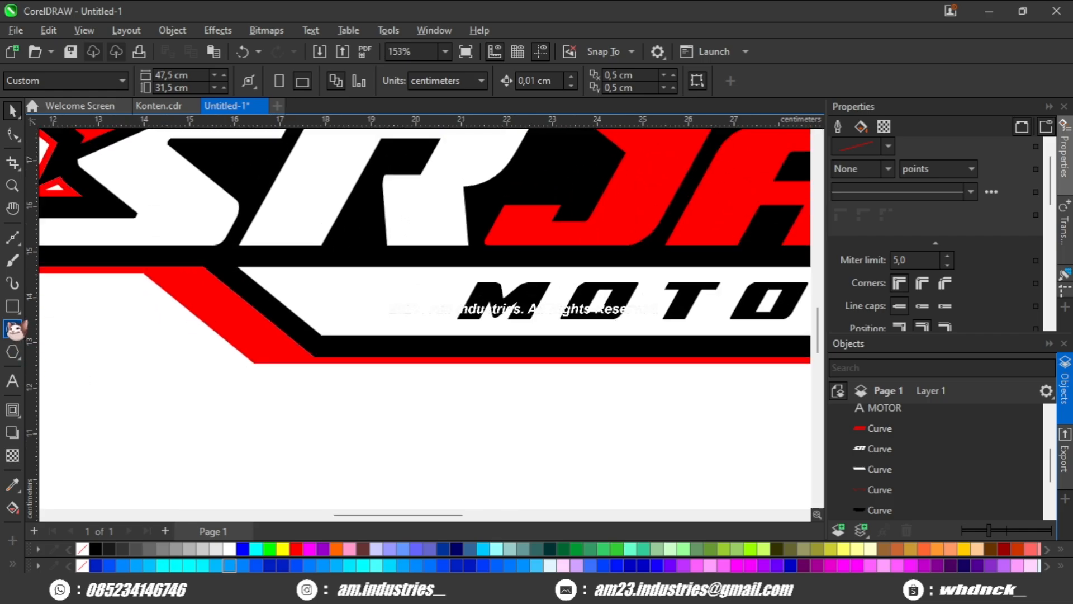
{"action": "left_click", "coordinate": [14, 309]}
{"action": "left_click_drag", "start_coordinate": [117, 347], "coordinate": [170, 341]}
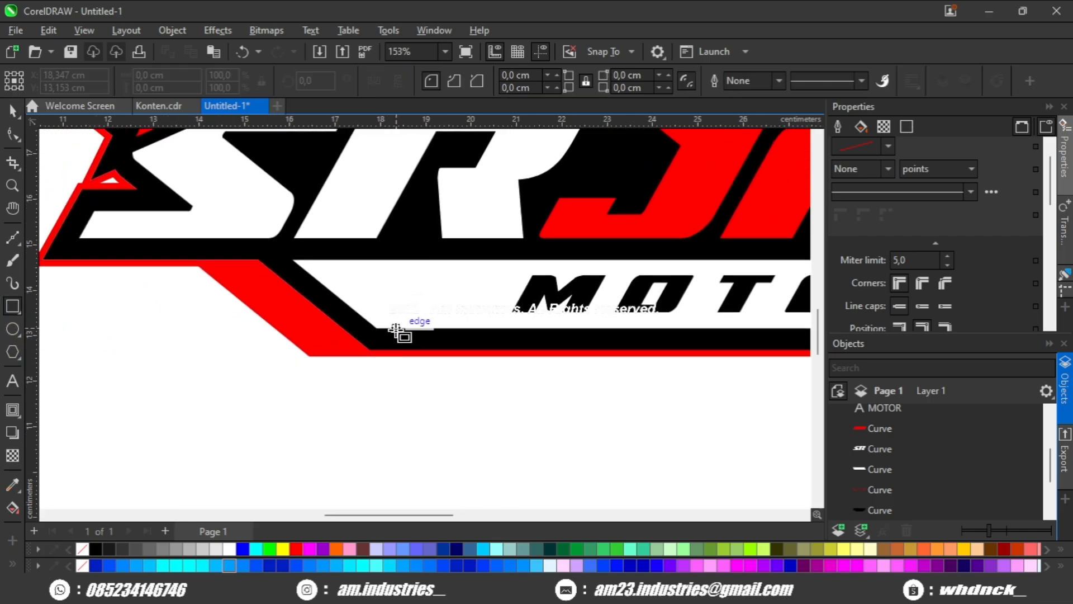
{"action": "mouse_move", "coordinate": [396, 330]}
{"action": "left_mouse_down"}
{"action": "mouse_move", "coordinate": [383, 343]}
{"action": "mouse_move", "coordinate": [202, 354]}
{"action": "left_mouse_up"}
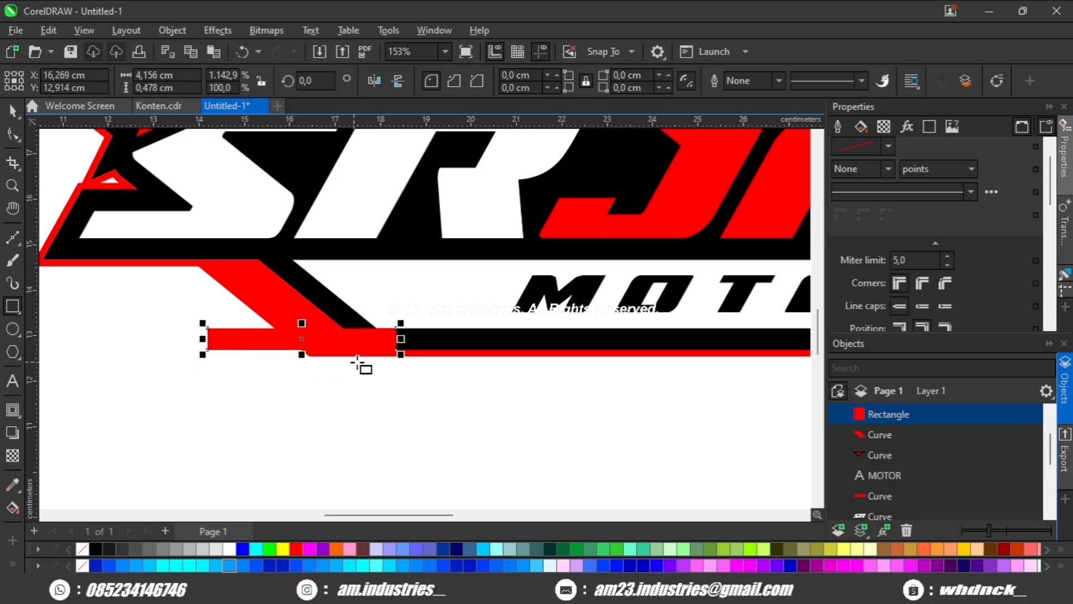
Try cutting the single horizontal rectangle out of the red border's lower-left slant, and undo the cut.
{"action": "left_click", "coordinate": [426, 355], "text": "shift"}
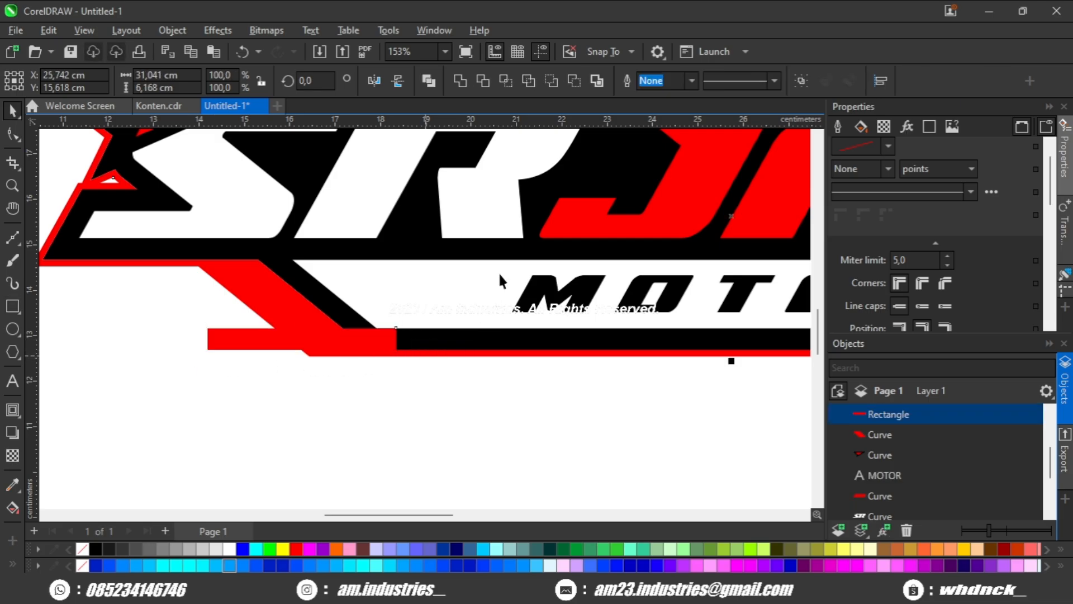
{"action": "left_click", "coordinate": [574, 83]}
{"action": "left_click", "coordinate": [353, 431]}
{"action": "scroll", "coordinate": [325, 417], "scroll_direction": "down", "scroll_amount": 3}
{"action": "left_click_drag", "start_coordinate": [406, 413], "coordinate": [339, 405]}
{"action": "scroll", "coordinate": [249, 382], "scroll_direction": "up", "scroll_amount": 2}
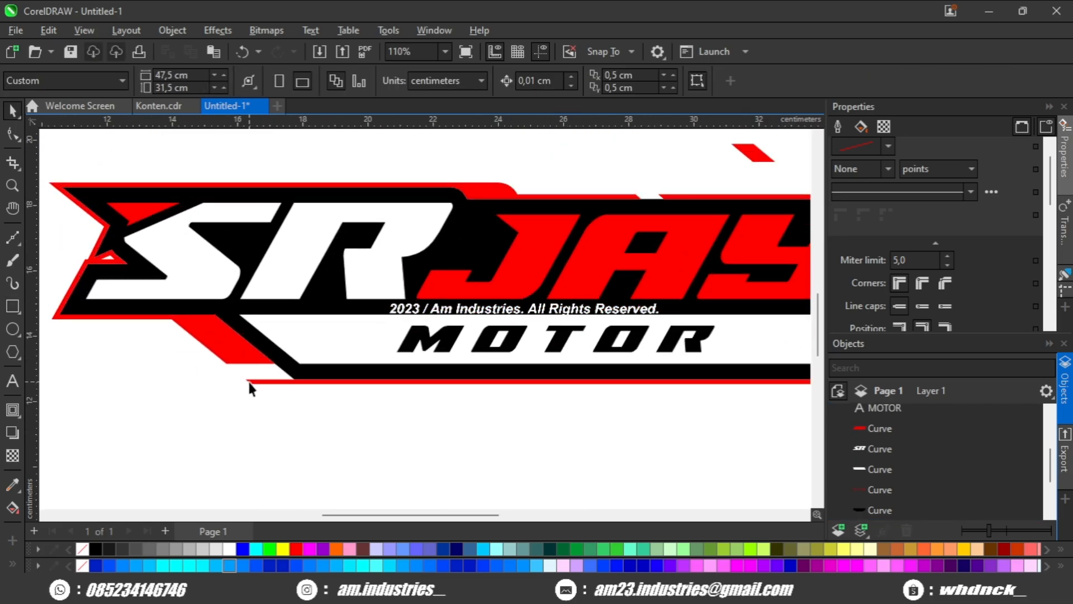
{"action": "key", "text": "ctrl+z"}
Duplicate the horizontal rectangle up to the top of the red slant and reduce the copy to a thin bar.
{"action": "scroll", "coordinate": [223, 394], "scroll_direction": "up", "scroll_amount": 1}
{"action": "left_click", "coordinate": [207, 368]}
{"action": "scroll", "coordinate": [241, 380], "scroll_direction": "up", "scroll_amount": 1}
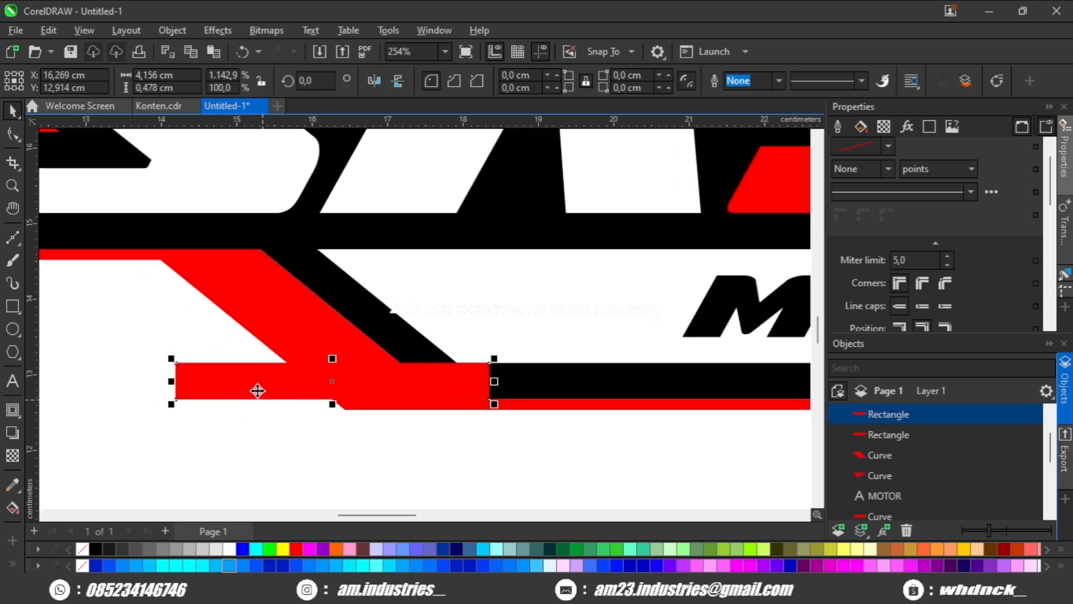
{"action": "left_click_drag", "start_coordinate": [242, 365], "coordinate": [119, 262]}
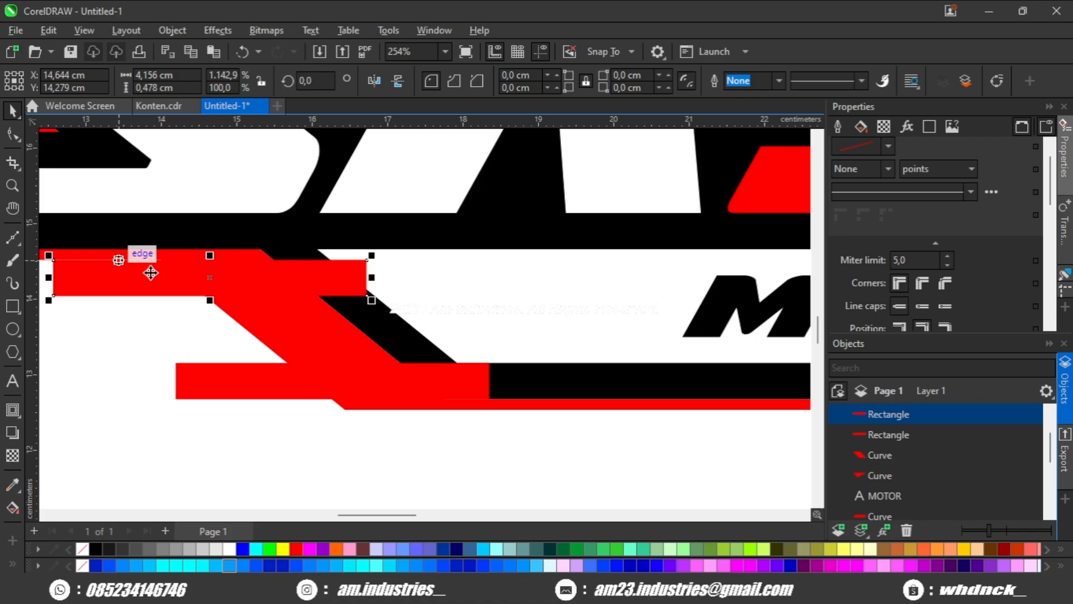
{"action": "scroll", "coordinate": [273, 291], "scroll_direction": "up", "scroll_amount": 2}
{"action": "left_click_drag", "start_coordinate": [279, 279], "coordinate": [272, 334]}
{"action": "left_click_drag", "start_coordinate": [314, 392], "coordinate": [311, 343]}
{"action": "scroll", "coordinate": [307, 367], "scroll_direction": "up", "scroll_amount": 1}
Fill both the thin and the thick horizontal bars with dark grey.
{"action": "left_click", "coordinate": [224, 451], "text": "shift"}
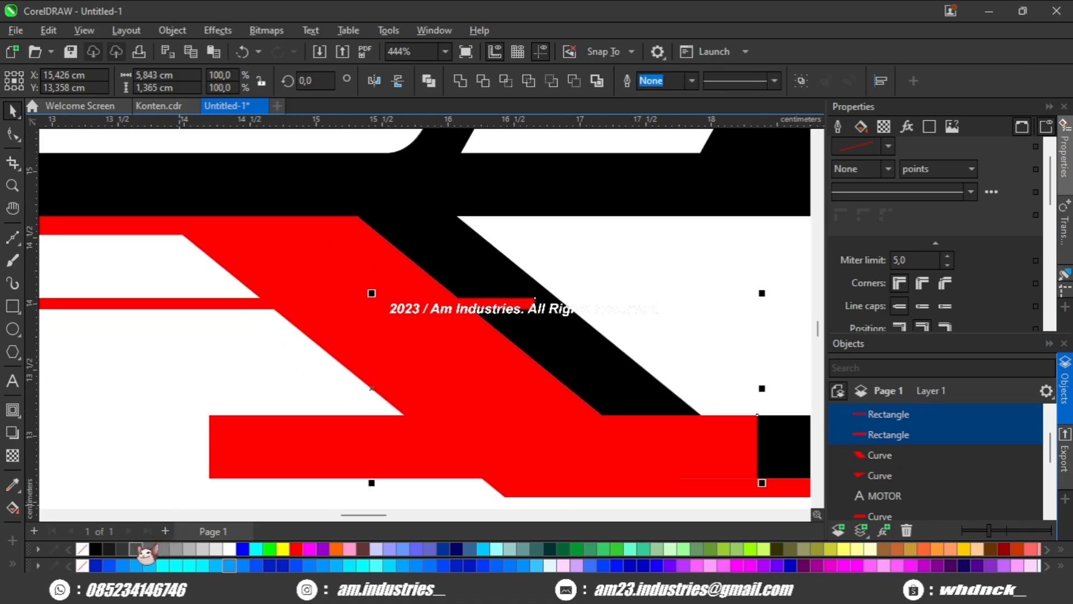
{"action": "left_click", "coordinate": [136, 549]}
{"action": "key", "text": "Escape"}
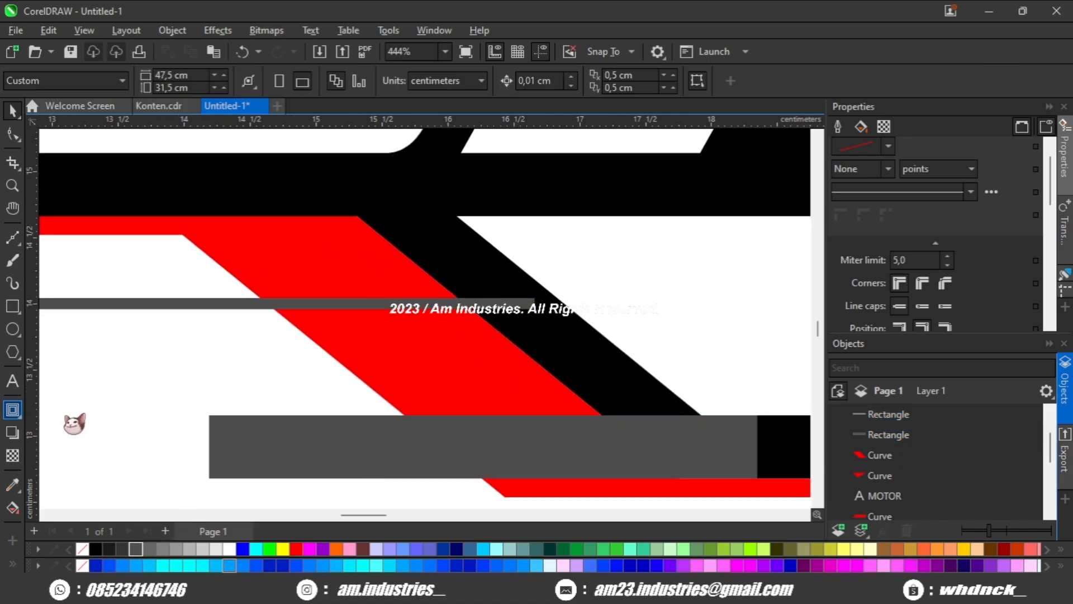
Blend the thick bar with the thin bar across the red slant using 2 intermediate steps.
{"action": "left_click", "coordinate": [74, 423]}
{"action": "left_click_drag", "start_coordinate": [290, 445], "coordinate": [228, 302]}
{"action": "left_click_drag", "start_coordinate": [320, 332], "coordinate": [337, 323]}
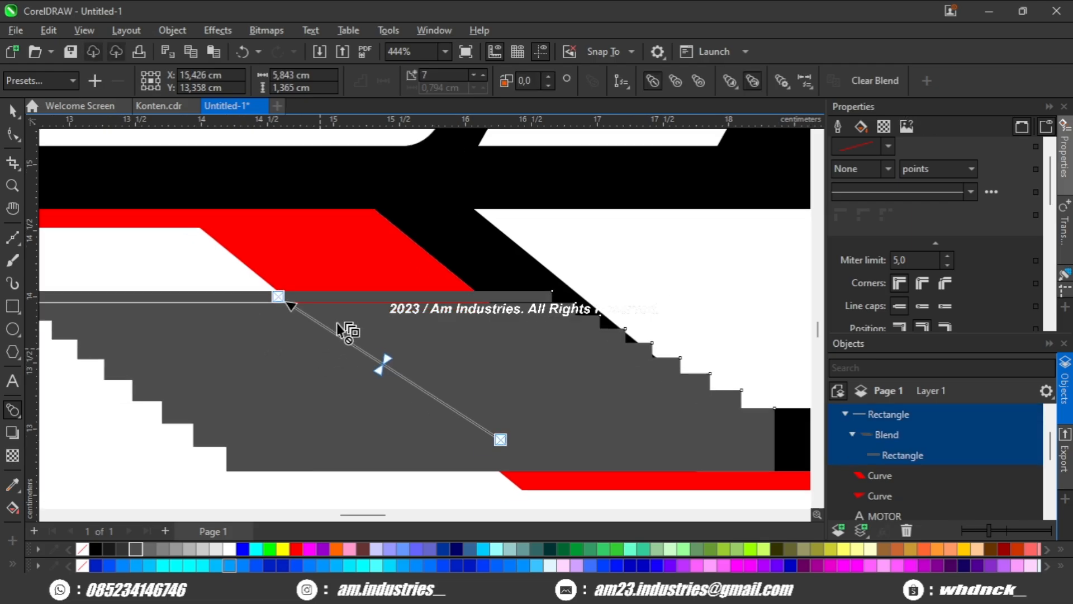
{"action": "left_click", "coordinate": [473, 76]}
{"action": "left_click", "coordinate": [473, 76]}
{"action": "left_click", "coordinate": [473, 76]}
{"action": "left_click", "coordinate": [473, 76]}
{"action": "left_click", "coordinate": [473, 77]}
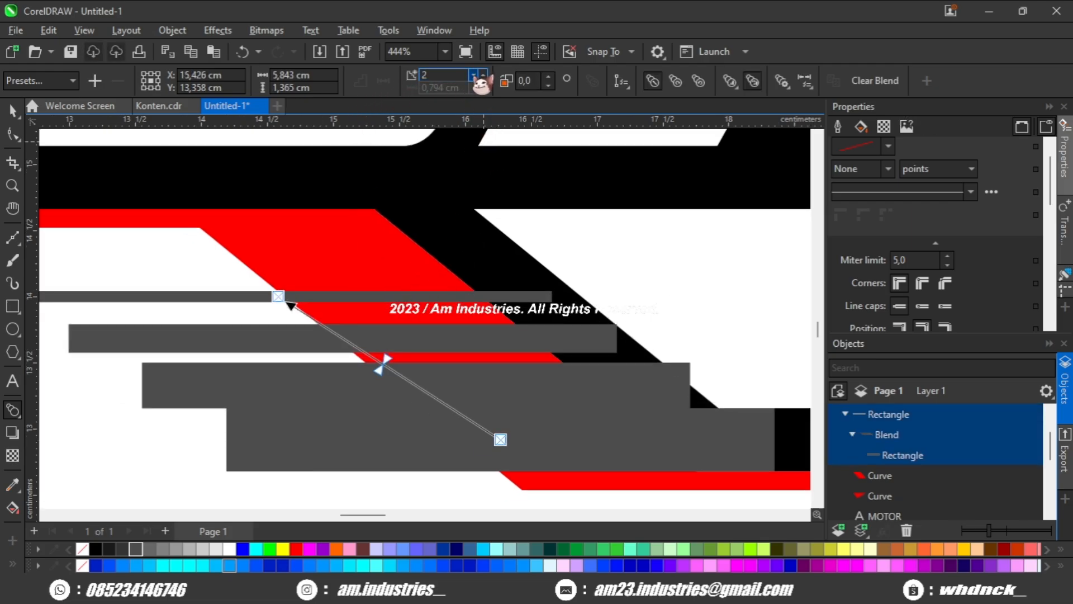
Break the blend apart and weld all the grey bars into a single shape.
{"action": "left_click_drag", "start_coordinate": [381, 347], "coordinate": [335, 389]}
{"action": "scroll", "coordinate": [381, 352], "scroll_direction": "down", "scroll_amount": 2}
{"action": "key", "text": "space"}
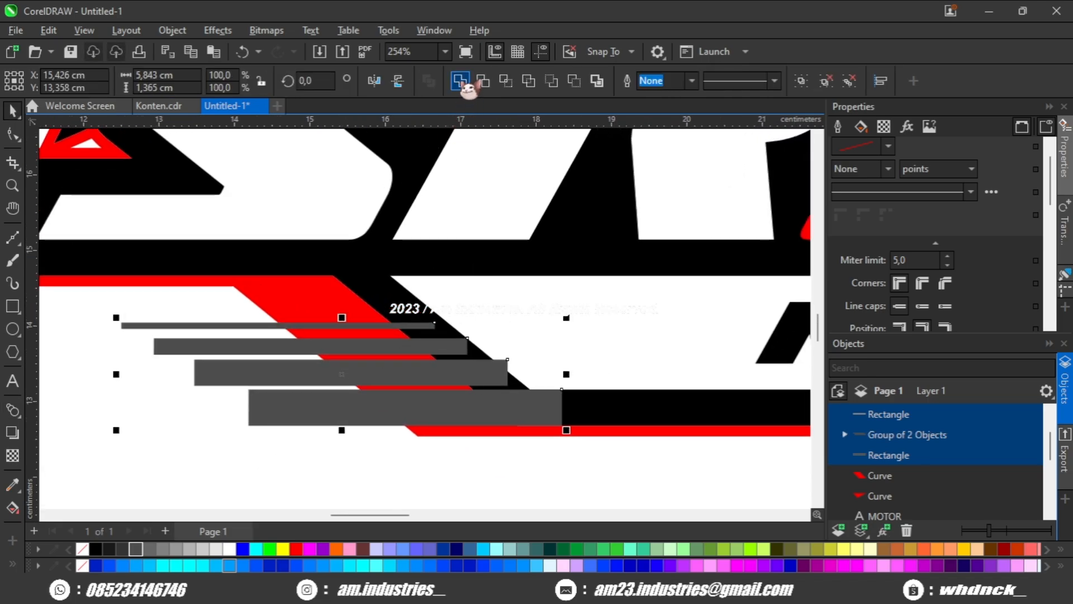
{"action": "left_click", "coordinate": [460, 80]}
Cut the welded bars out of the red border's lower-left slant to form horizontal speed lines.
{"action": "left_click", "coordinate": [288, 288], "text": "shift"}
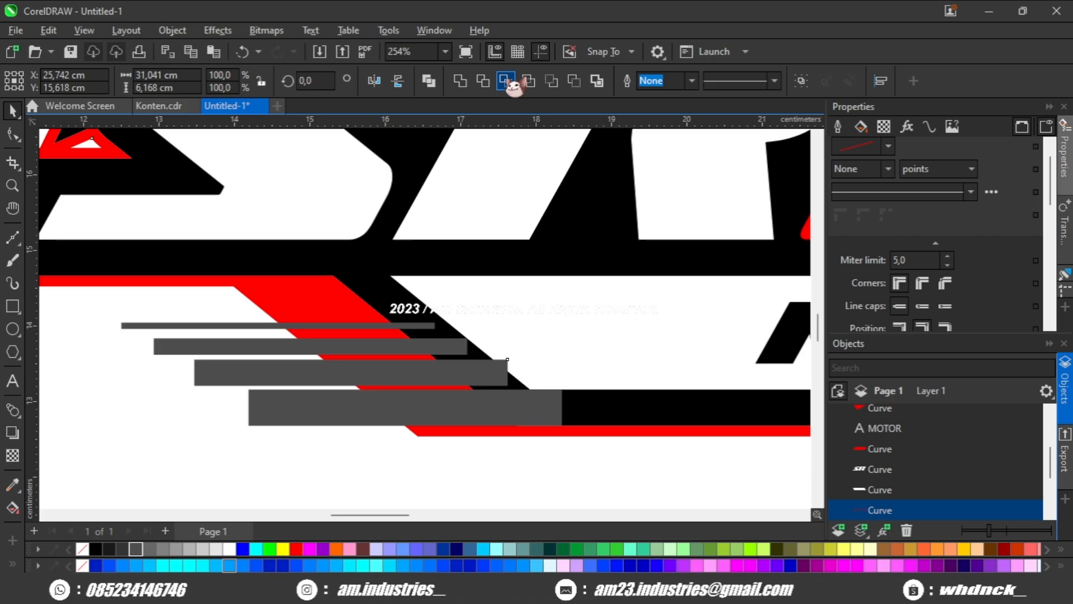
{"action": "left_click", "coordinate": [574, 81]}
{"action": "scroll", "coordinate": [491, 207], "scroll_direction": "down", "scroll_amount": 2}
{"action": "left_click", "coordinate": [317, 356]}
{"action": "scroll", "coordinate": [316, 356], "scroll_direction": "down", "scroll_amount": 1}
{"action": "left_click_drag", "start_coordinate": [449, 352], "coordinate": [332, 353]}
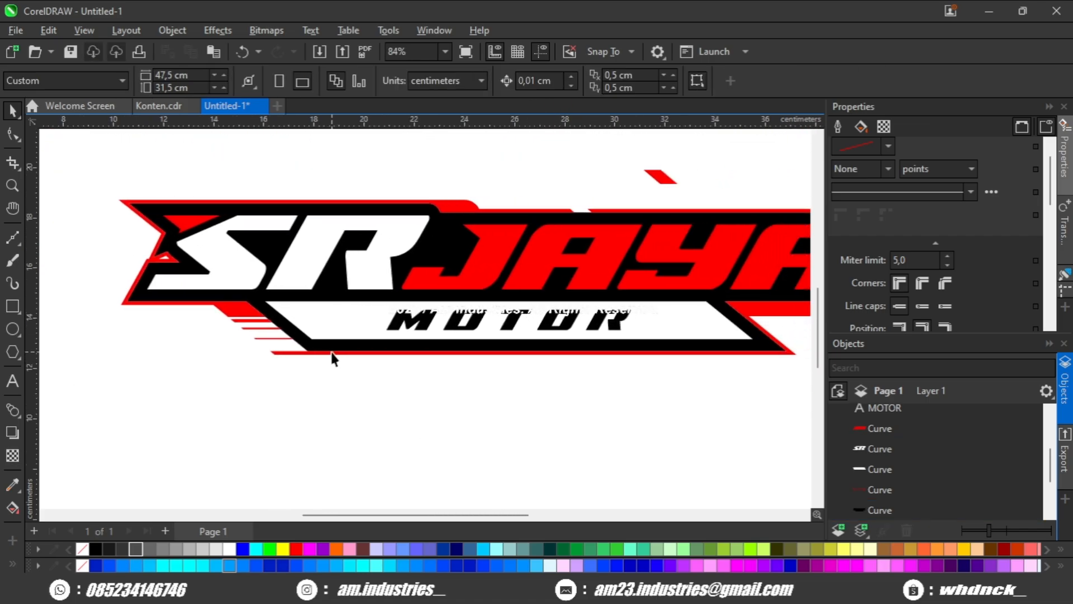
Move the spare red parallelogram farther up, away from the logo.
{"action": "scroll", "coordinate": [332, 353], "scroll_direction": "up", "scroll_amount": 1}
{"action": "left_click_drag", "start_coordinate": [472, 340], "coordinate": [279, 348]}
{"action": "scroll", "coordinate": [281, 349], "scroll_direction": "down", "scroll_amount": 1}
{"action": "left_click_drag", "start_coordinate": [376, 222], "coordinate": [414, 272]}
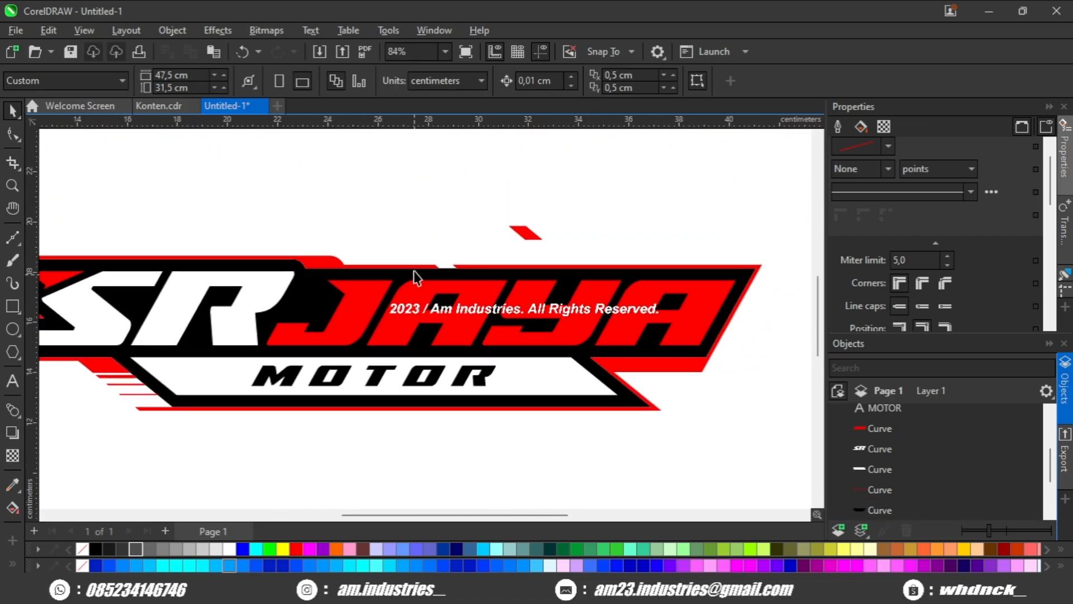
{"action": "scroll", "coordinate": [447, 272], "scroll_direction": "up", "scroll_amount": 1}
{"action": "left_click", "coordinate": [486, 278]}
{"action": "scroll", "coordinate": [436, 263], "scroll_direction": "up", "scroll_amount": 1}
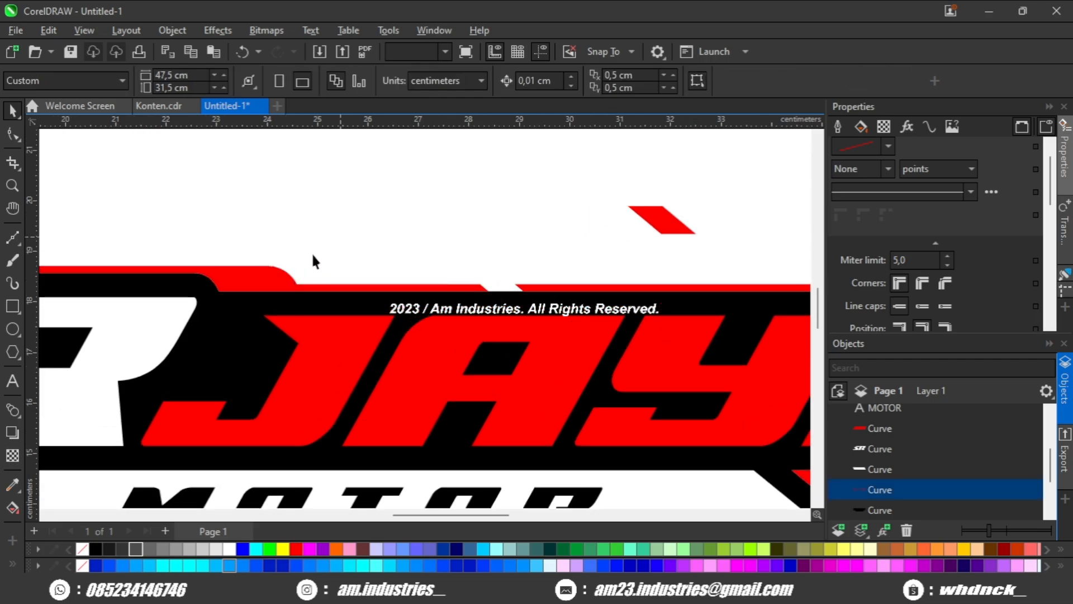
{"action": "scroll", "coordinate": [313, 262], "scroll_direction": "down", "scroll_amount": 2}
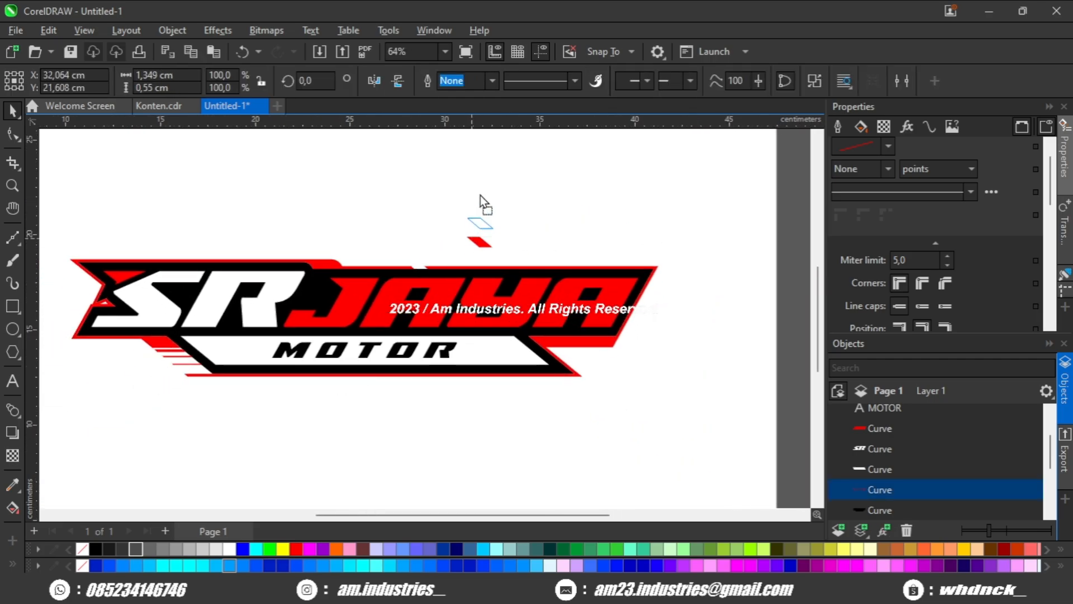
{"action": "left_click_drag", "start_coordinate": [481, 196], "coordinate": [485, 175]}
Select the whole logo and create a dark grey boundary shape around it.
{"action": "left_click_drag", "start_coordinate": [474, 250], "coordinate": [508, 245]}
{"action": "left_click_drag", "start_coordinate": [80, 417], "coordinate": [69, 418]}
{"action": "left_click", "coordinate": [597, 82]}
{"action": "scroll", "coordinate": [414, 271], "scroll_direction": "up", "scroll_amount": 2}
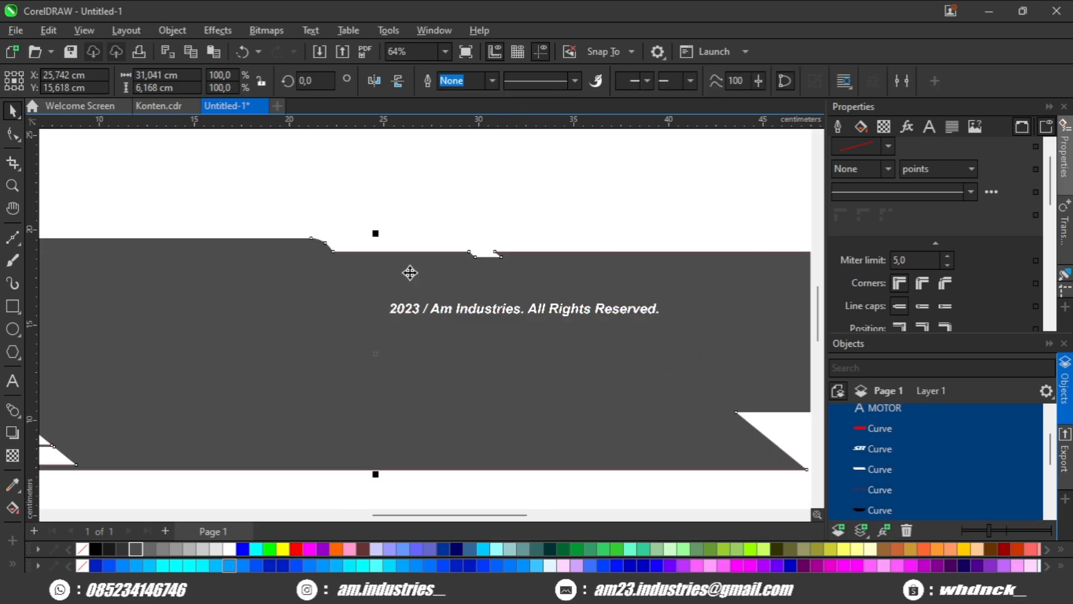
Add a one-step black outside contour with a 0.201 cm offset to the grey boundary shape.
{"action": "scroll", "coordinate": [260, 217], "scroll_direction": "up", "scroll_amount": 1}
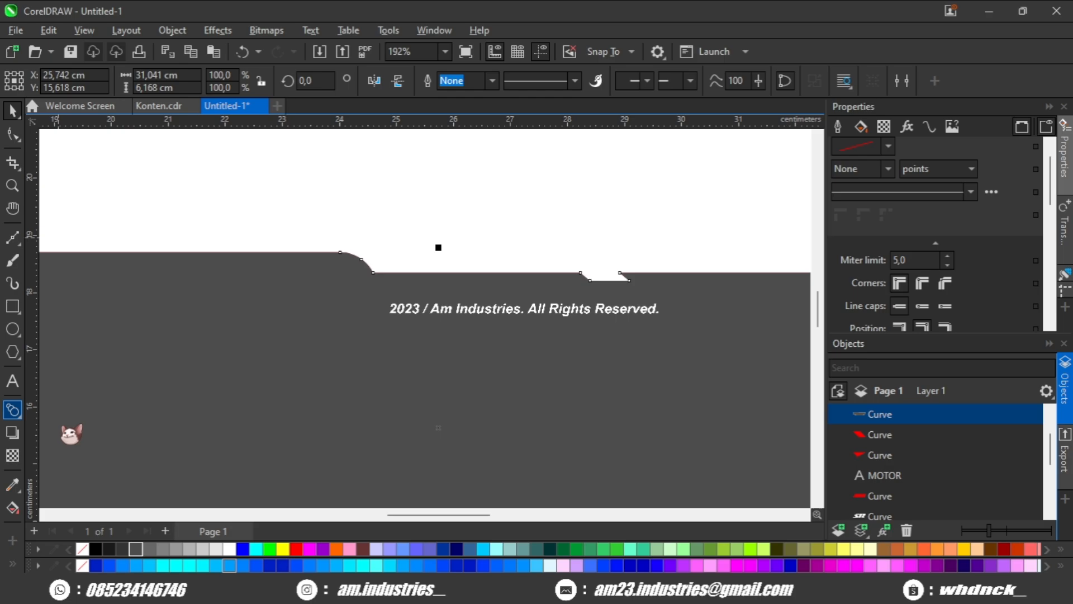
{"action": "scroll", "coordinate": [439, 293], "scroll_direction": "up", "scroll_amount": 1}
{"action": "left_click_drag", "start_coordinate": [438, 247], "coordinate": [474, 220]}
{"action": "scroll", "coordinate": [446, 240], "scroll_direction": "down", "scroll_amount": 2}
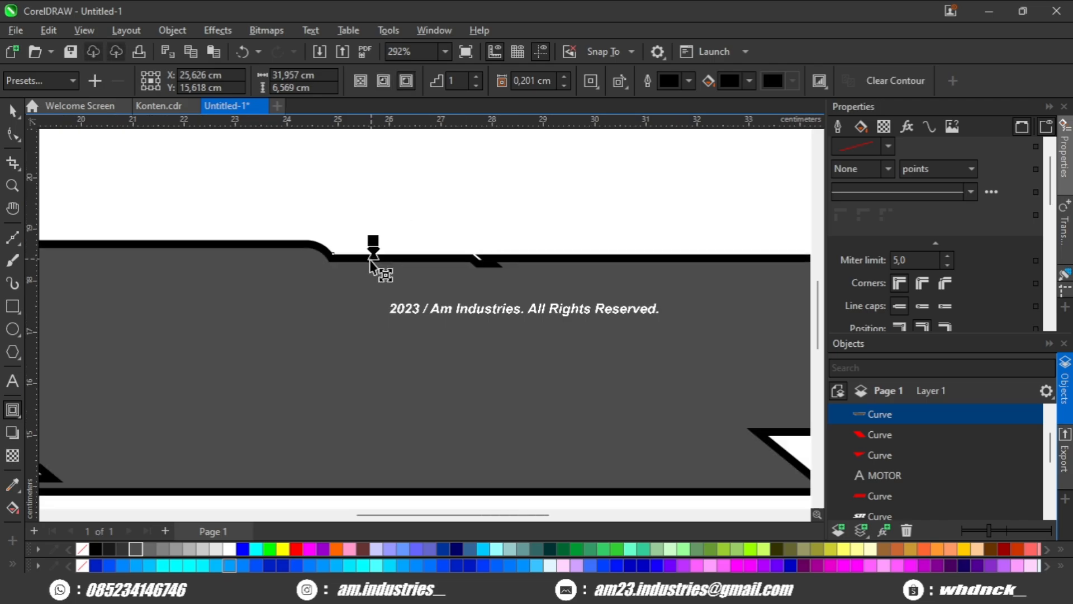
{"action": "scroll", "coordinate": [370, 266], "scroll_direction": "down", "scroll_amount": 2}
{"action": "left_click_drag", "start_coordinate": [338, 317], "coordinate": [376, 328]}
{"action": "scroll", "coordinate": [384, 317], "scroll_direction": "up", "scroll_amount": 3}
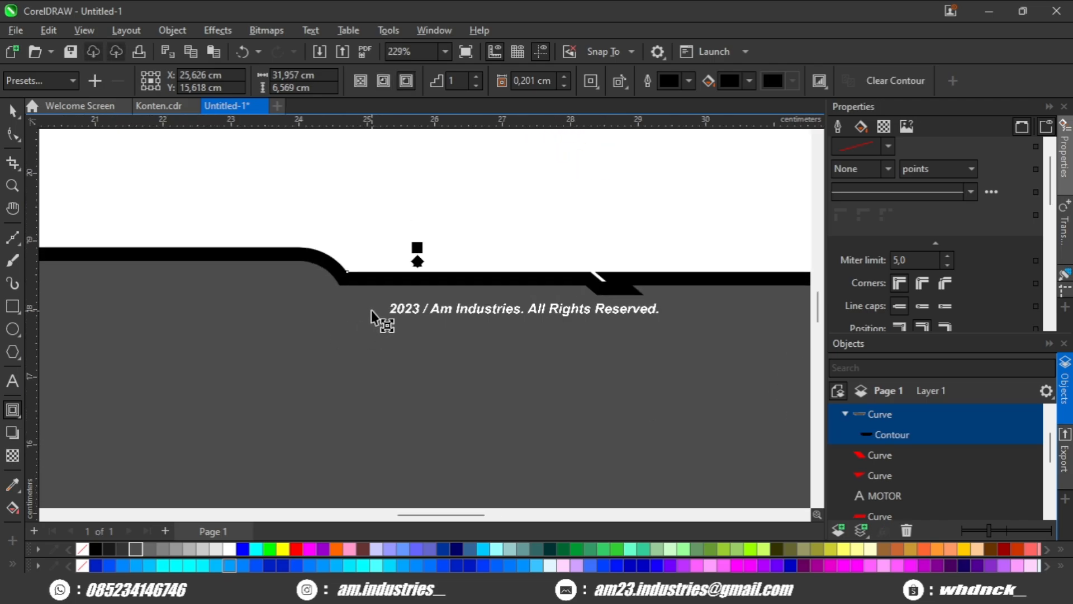
Widen the outside contour to 0.249 cm and send it with its boundary shape behind the logo.
{"action": "left_click_drag", "start_coordinate": [230, 246], "coordinate": [226, 246]}
{"action": "left_click", "coordinate": [424, 298]}
{"action": "scroll", "coordinate": [389, 276], "scroll_direction": "up", "scroll_amount": 1}
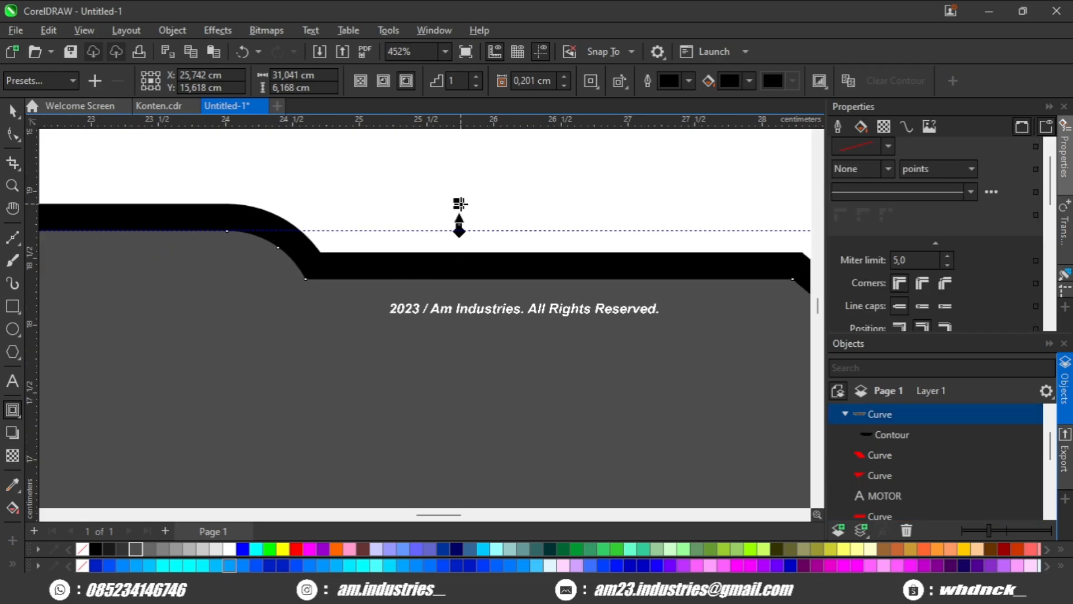
{"action": "left_click_drag", "start_coordinate": [460, 204], "coordinate": [467, 197]}
{"action": "scroll", "coordinate": [468, 201], "scroll_direction": "down", "scroll_amount": 1}
{"action": "left_click_drag", "start_coordinate": [472, 206], "coordinate": [435, 216]}
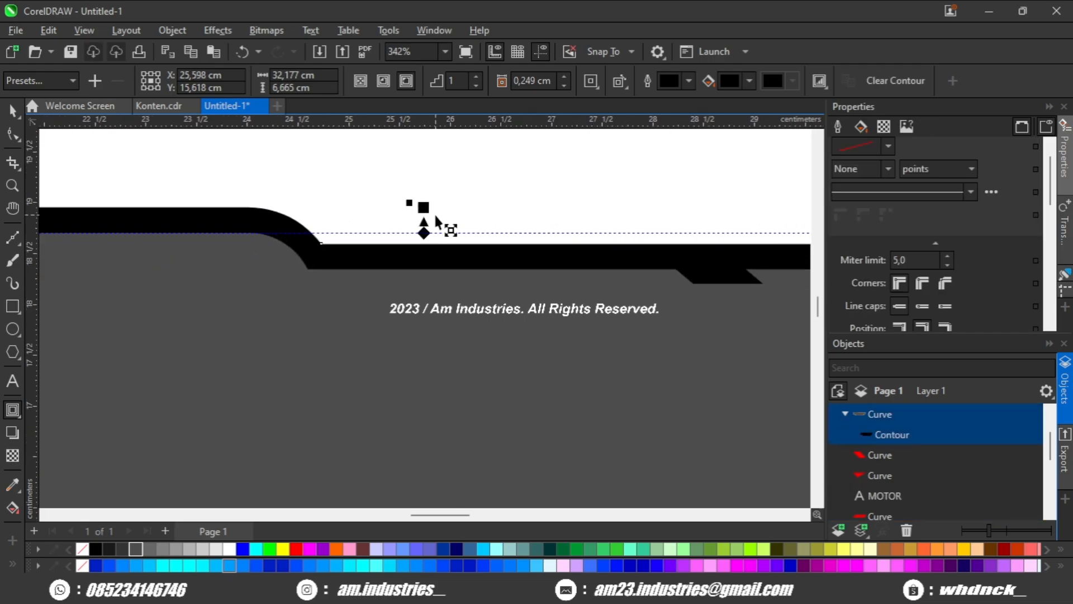
{"action": "scroll", "coordinate": [430, 218], "scroll_direction": "up", "scroll_amount": 2}
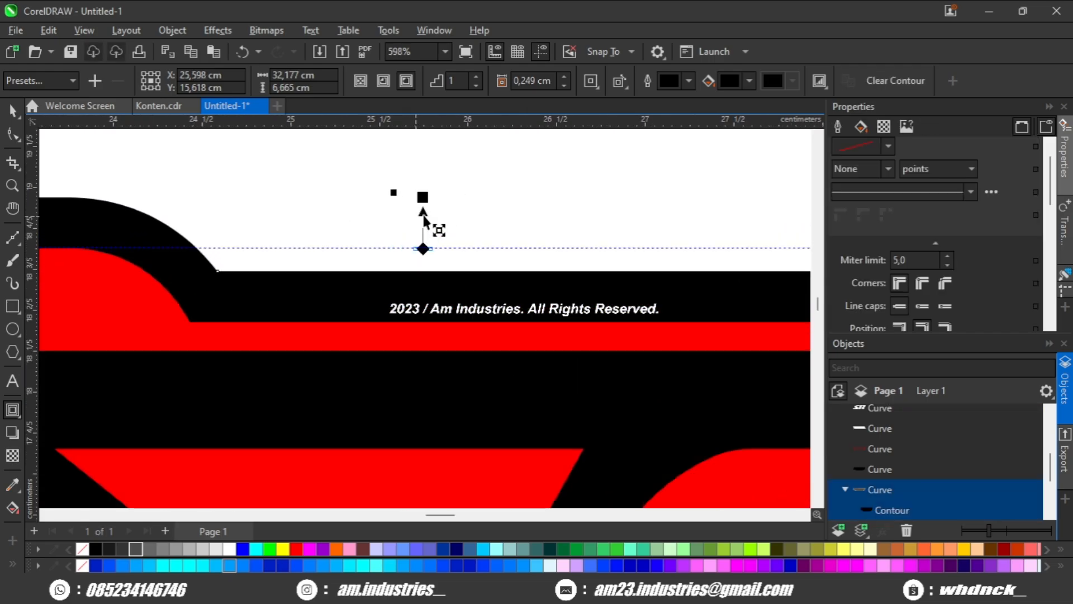
Reduce the outside contour offset to 0.231 cm.
{"action": "left_click_drag", "start_coordinate": [421, 196], "coordinate": [443, 208]}
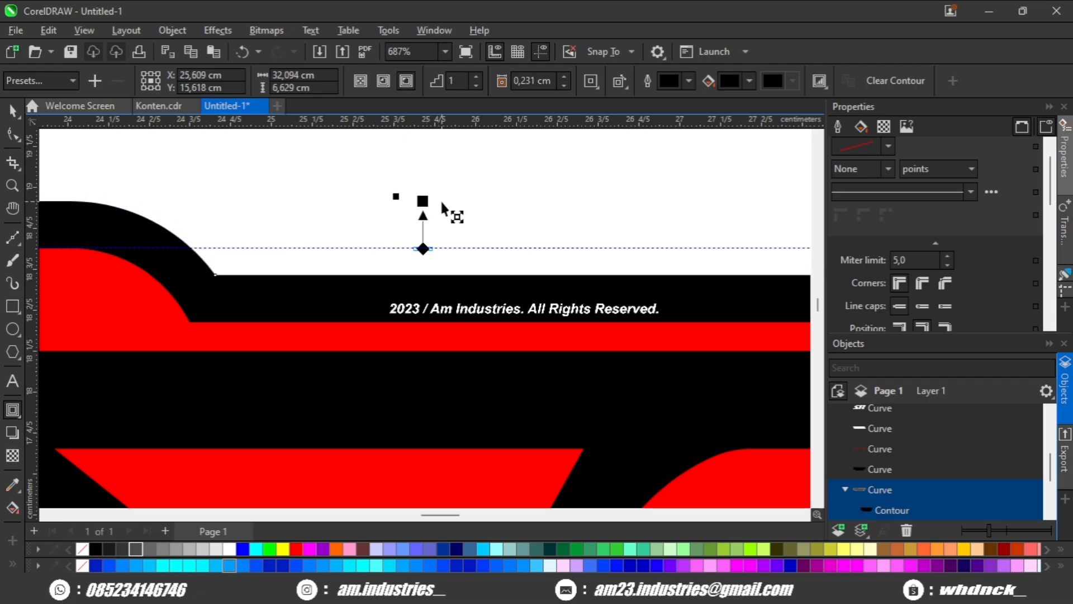
{"action": "scroll", "coordinate": [443, 208], "scroll_direction": "down", "scroll_amount": 4}
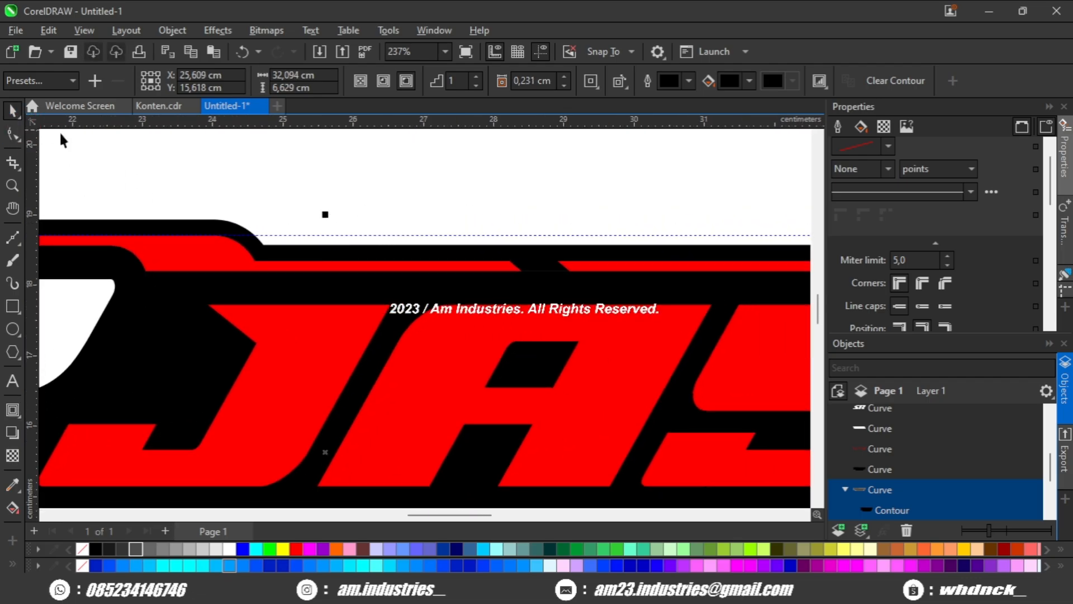
{"action": "scroll", "coordinate": [310, 206], "scroll_direction": "down", "scroll_amount": 2}
Break the black contour apart and weld it with its boundary shape into one backing shape.
{"action": "key", "text": "ctrl+k"}
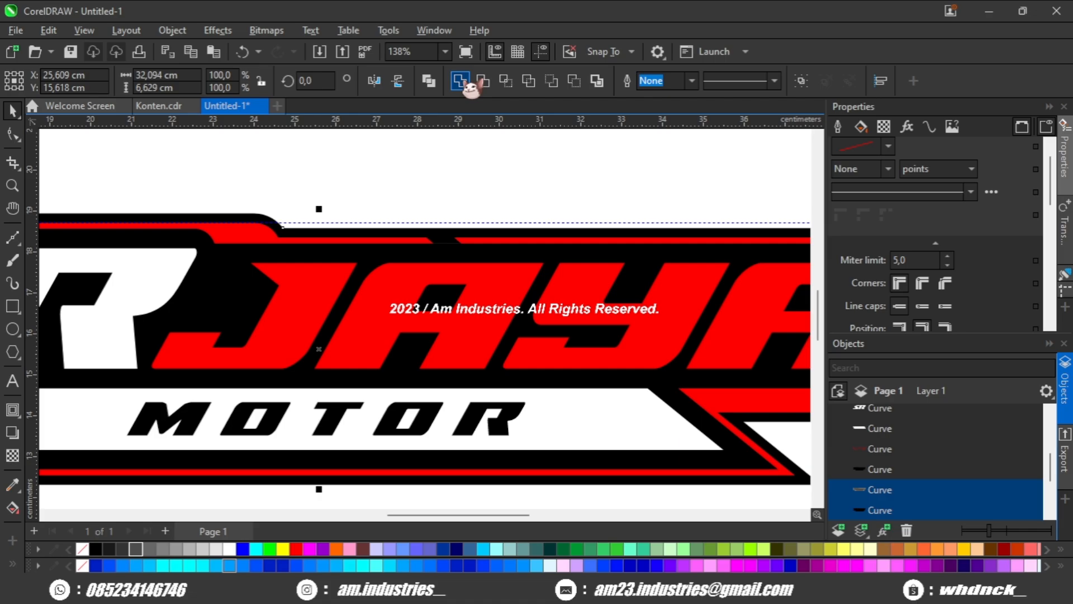
{"action": "left_click", "coordinate": [463, 82]}
{"action": "scroll", "coordinate": [423, 178], "scroll_direction": "down", "scroll_amount": 2}
{"action": "left_click", "coordinate": [425, 178]}
{"action": "scroll", "coordinate": [428, 211], "scroll_direction": "up", "scroll_amount": 3}
{"action": "left_click", "coordinate": [425, 219]}
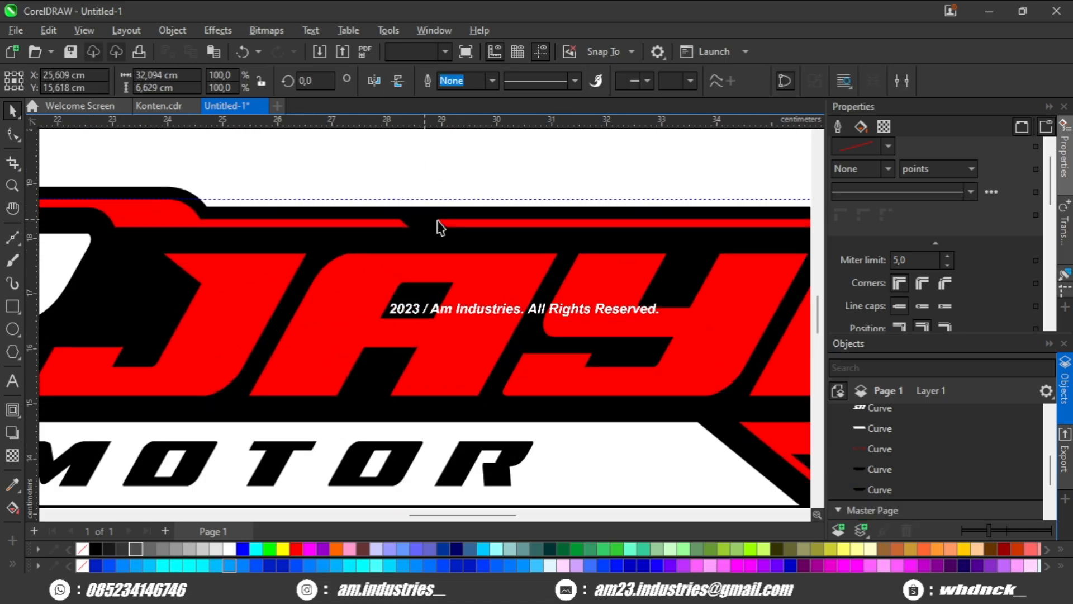
Give the black backing shape a 4 pt red outline positioned outside its edge, and convert the outline to an object.
{"action": "scroll", "coordinate": [962, 316], "scroll_direction": "down", "scroll_amount": 1}
{"action": "left_click", "coordinate": [922, 305]}
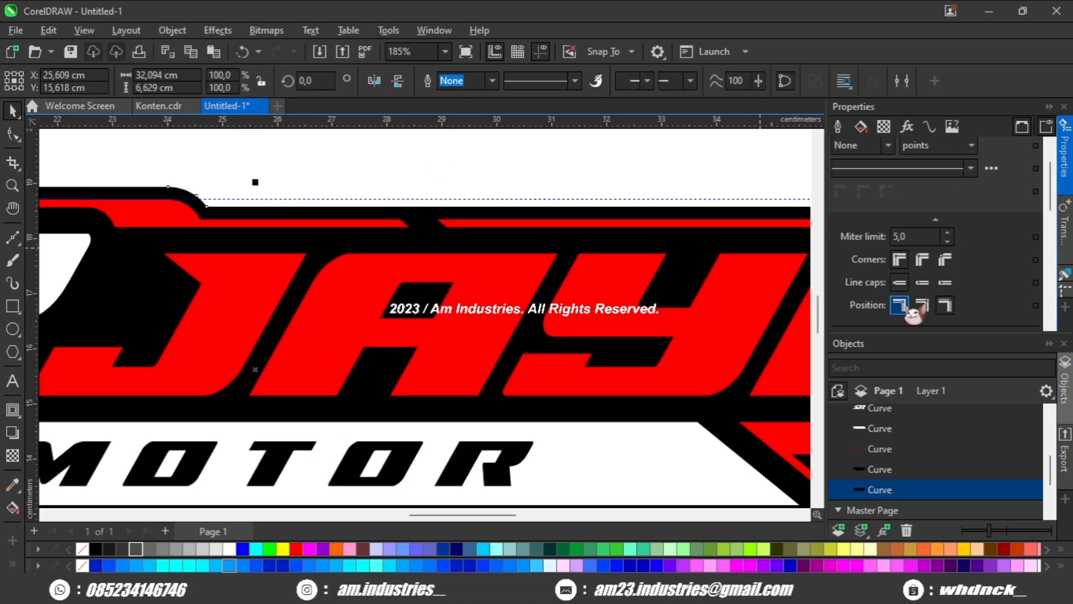
{"action": "scroll", "coordinate": [896, 202], "scroll_direction": "up", "scroll_amount": 2}
{"action": "left_click", "coordinate": [864, 301]}
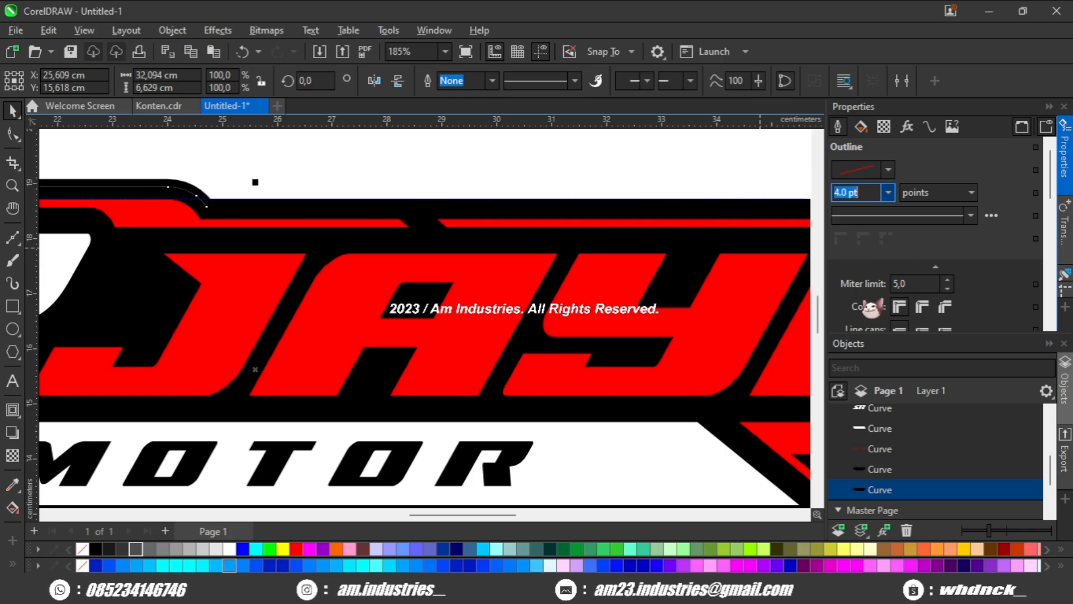
{"action": "scroll", "coordinate": [296, 217], "scroll_direction": "up", "scroll_amount": 1}
{"action": "right_click", "coordinate": [296, 549]}
{"action": "scroll", "coordinate": [337, 442], "scroll_direction": "down", "scroll_amount": 1}
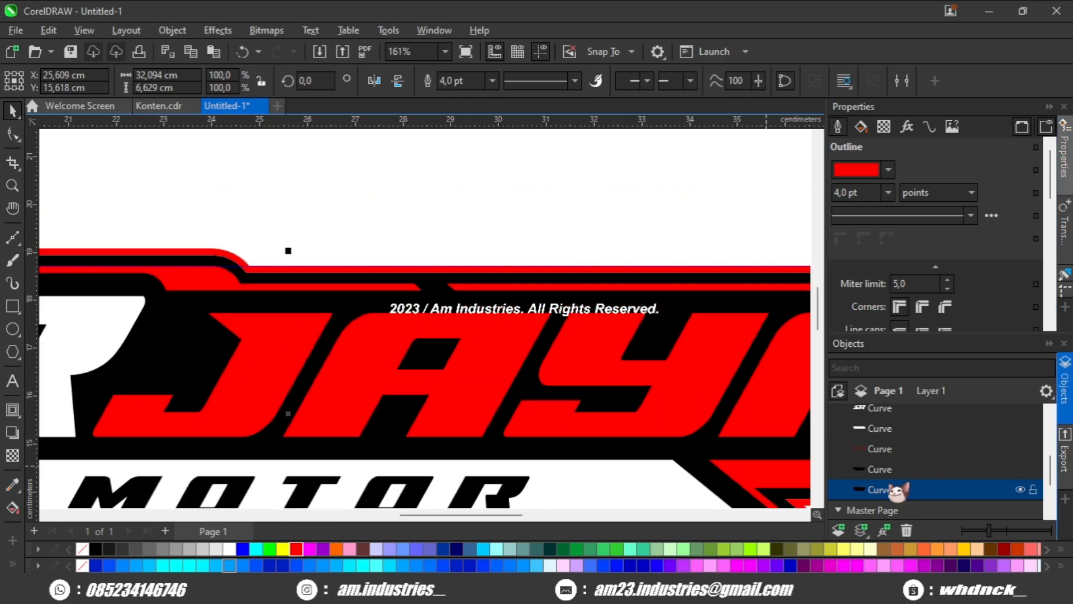
{"action": "left_click", "coordinate": [356, 210]}
{"action": "scroll", "coordinate": [267, 270], "scroll_direction": "up", "scroll_amount": 1}
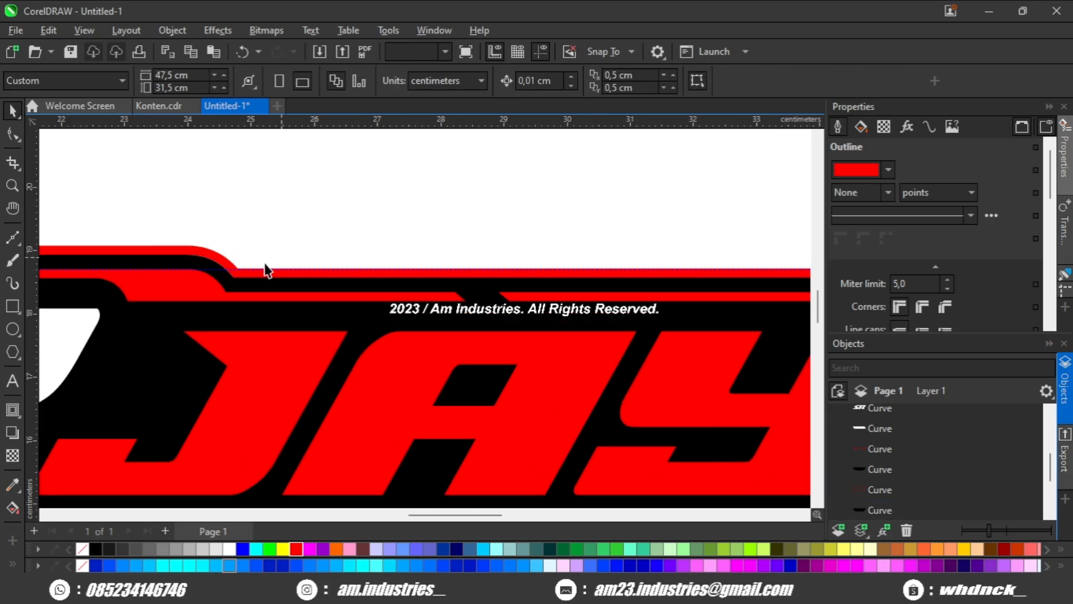
Delete the horizontal guideline running across the upper part of the logo.
{"action": "scroll", "coordinate": [276, 239], "scroll_direction": "up", "scroll_amount": 2}
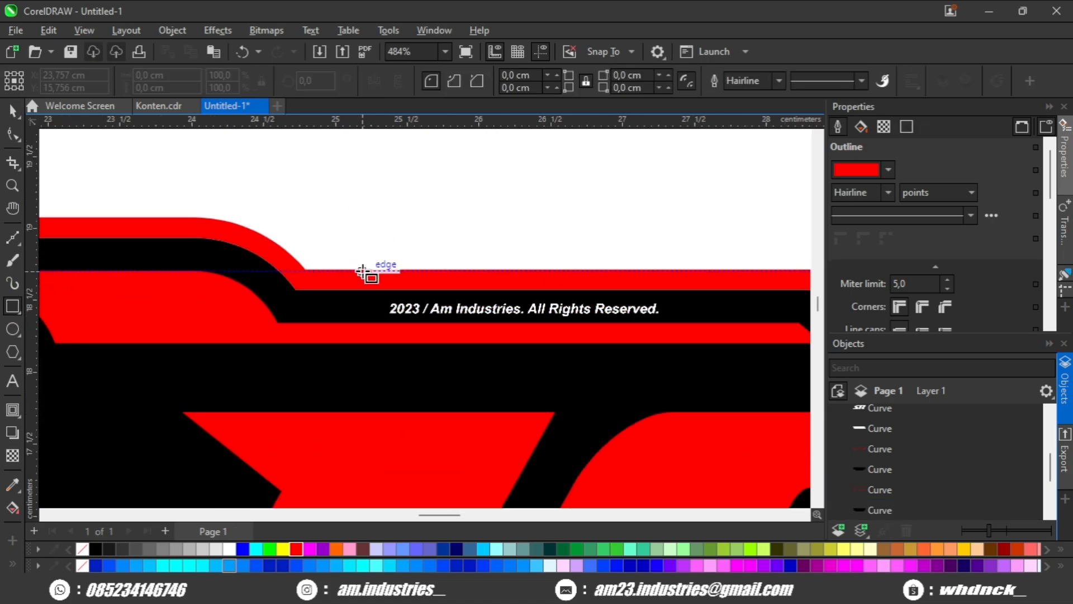
{"action": "scroll", "coordinate": [328, 267], "scroll_direction": "up", "scroll_amount": 1}
{"action": "left_click", "coordinate": [298, 270]}
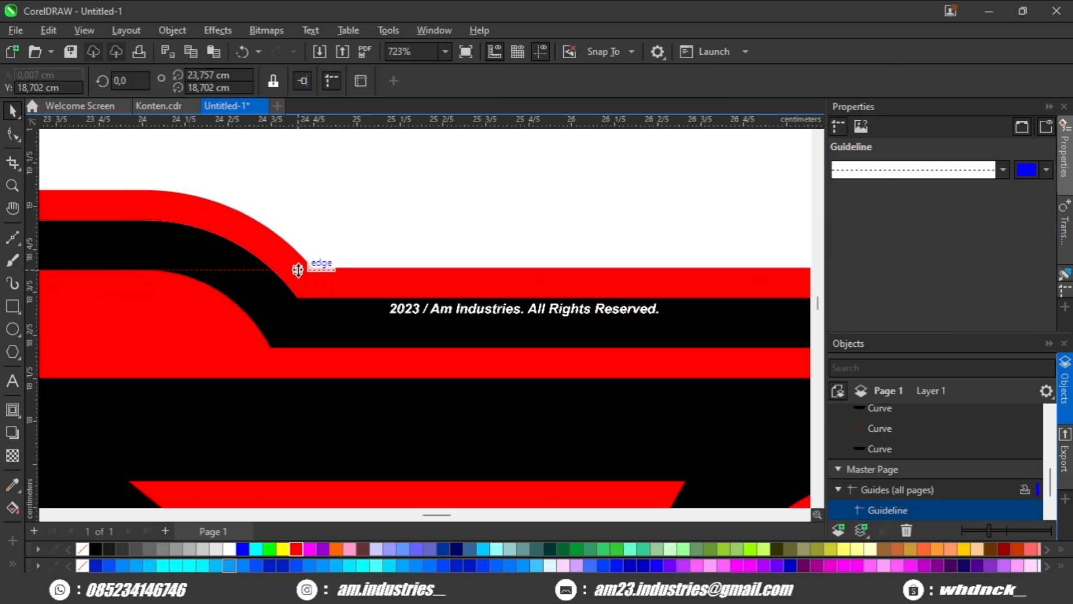
{"action": "key", "text": "Delete"}
Draw a rectangle about 1.87 by 0.68 cm over the raised bend of the upper red border, and stretch it left above the SR letters.
{"action": "left_click", "coordinate": [13, 306]}
{"action": "scroll", "coordinate": [364, 273], "scroll_direction": "down", "scroll_amount": 1}
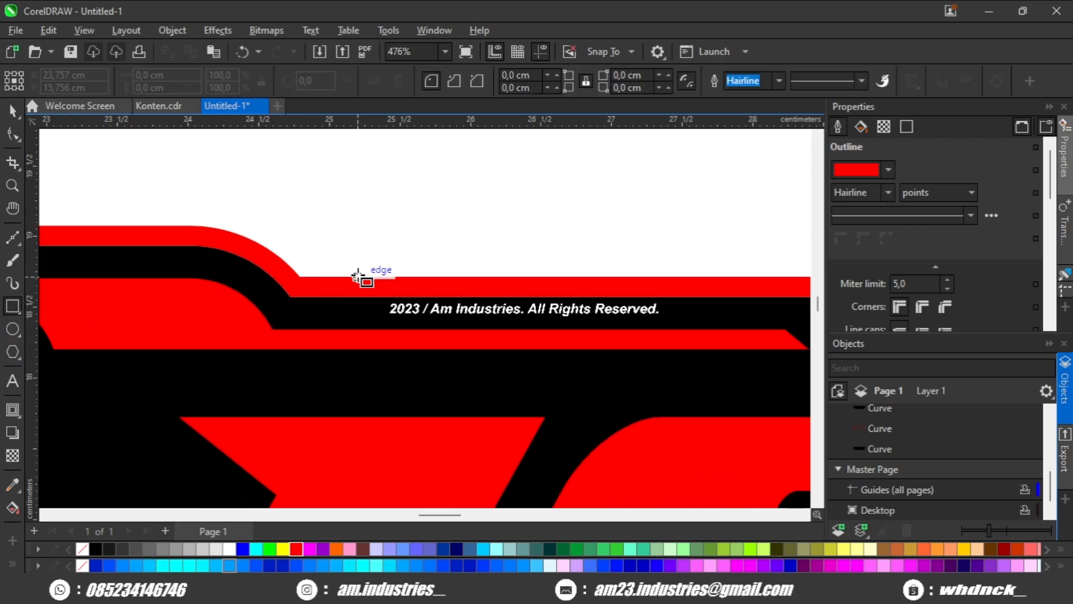
{"action": "left_click_drag", "start_coordinate": [358, 276], "coordinate": [91, 175]}
{"action": "scroll", "coordinate": [314, 250], "scroll_direction": "down", "scroll_amount": 3}
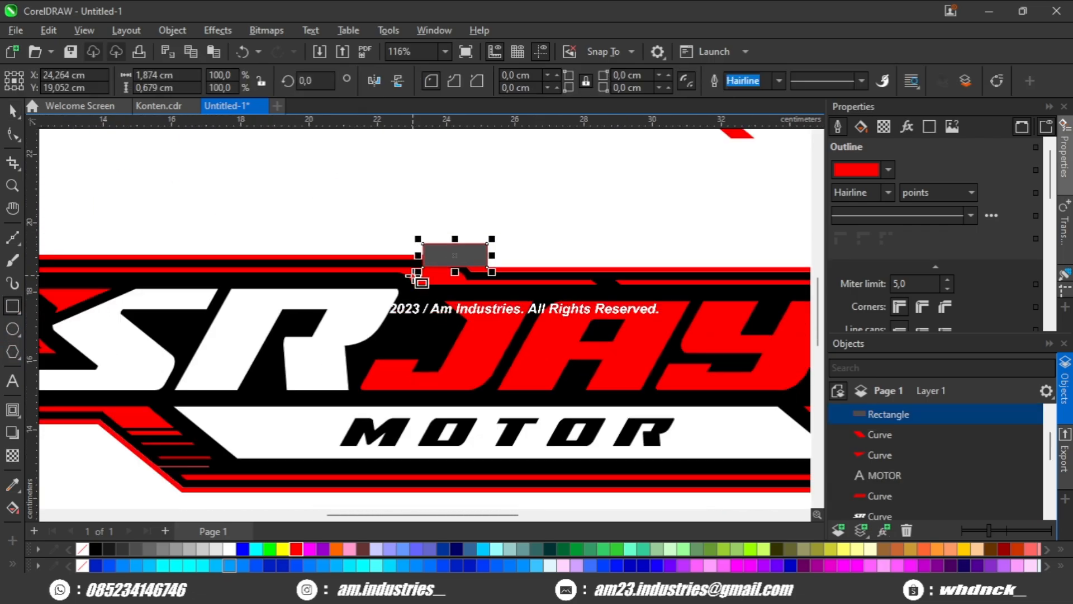
{"action": "scroll", "coordinate": [417, 278], "scroll_direction": "down", "scroll_amount": 1}
{"action": "left_click_drag", "start_coordinate": [412, 260], "coordinate": [279, 260]}
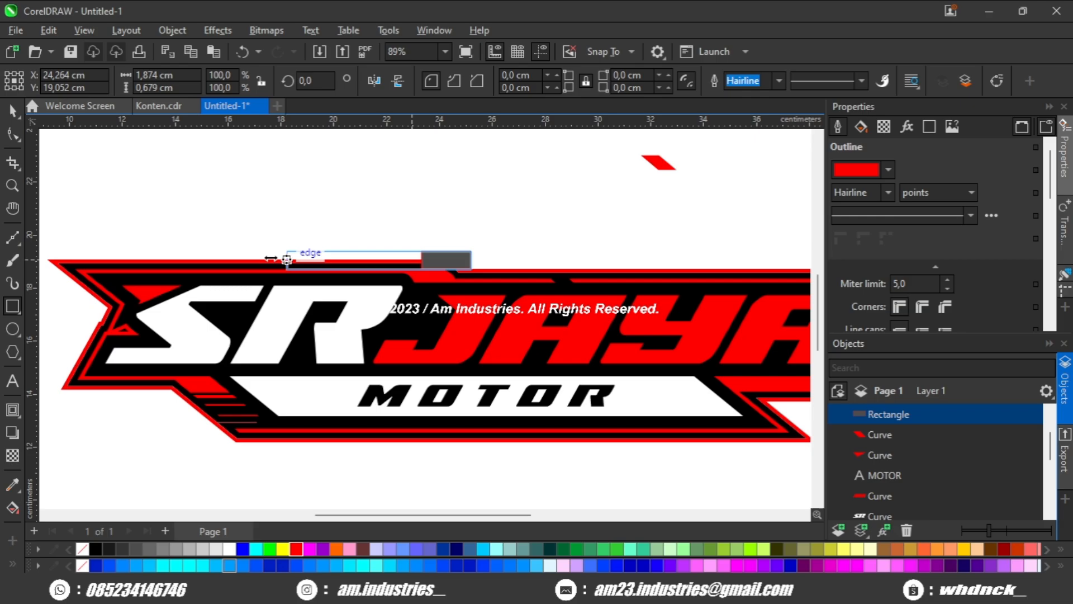
Subtract the rectangle from the outer red border.
{"action": "scroll", "coordinate": [506, 274], "scroll_direction": "up", "scroll_amount": 2}
{"action": "left_click", "coordinate": [502, 278]}
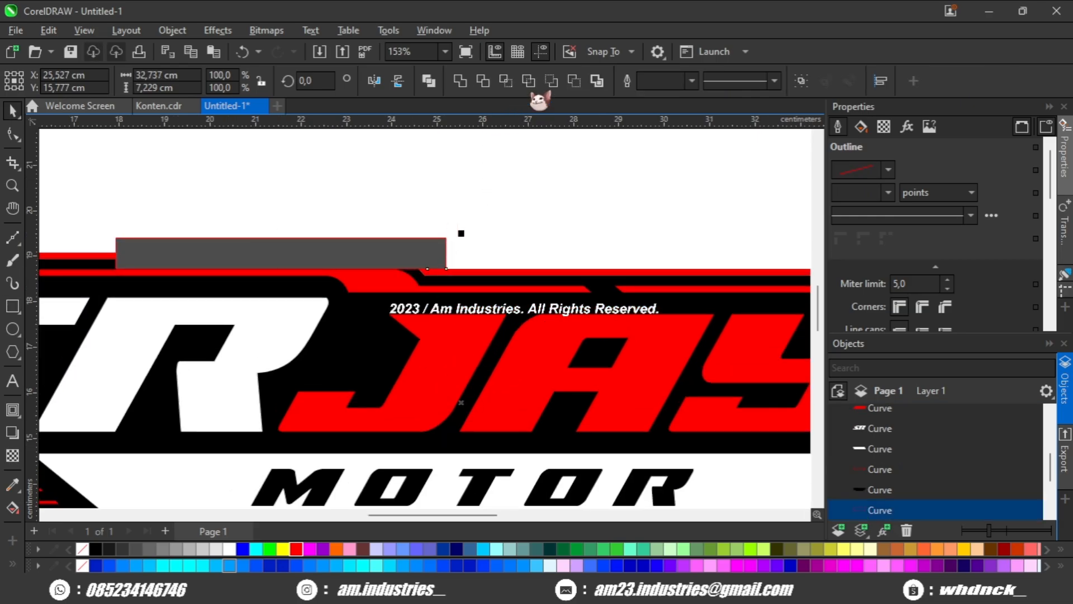
{"action": "left_click", "coordinate": [574, 81]}
{"action": "left_click_drag", "start_coordinate": [394, 201], "coordinate": [182, 204]}
{"action": "left_click", "coordinate": [441, 210]}
Duplicate the spare red parallelogram and place one over the slanted gap in the upper inner red stripe.
{"action": "scroll", "coordinate": [442, 210], "scroll_direction": "down", "scroll_amount": 2}
{"action": "left_click_drag", "start_coordinate": [481, 201], "coordinate": [440, 229]}
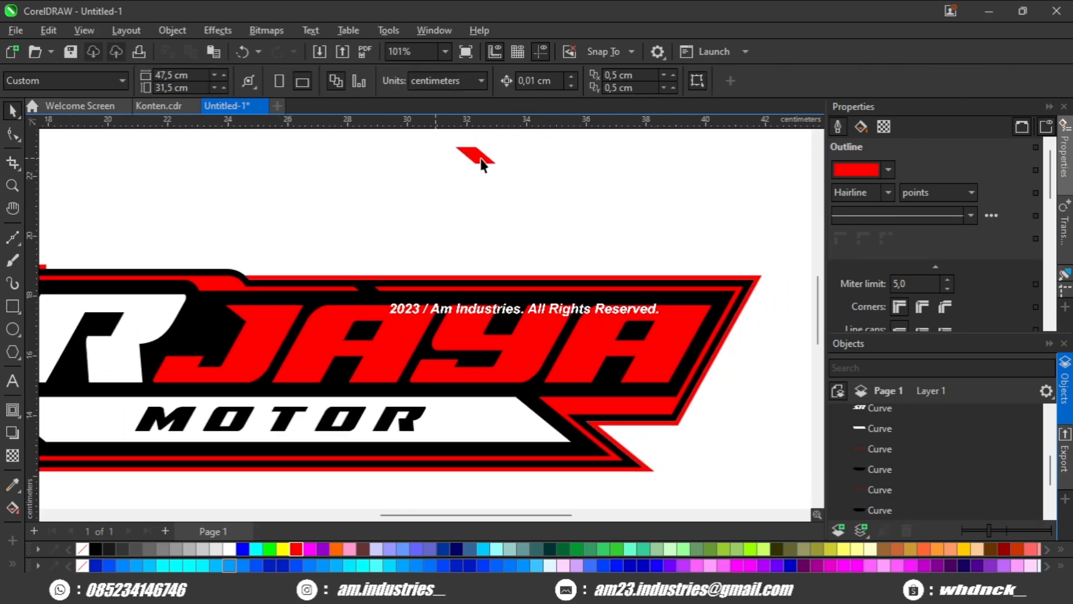
{"action": "left_click_drag", "start_coordinate": [481, 159], "coordinate": [401, 219]}
{"action": "scroll", "coordinate": [373, 253], "scroll_direction": "up", "scroll_amount": 2}
{"action": "key", "text": "ctrl+d"}
{"action": "scroll", "coordinate": [373, 253], "scroll_direction": "up", "scroll_amount": 2}
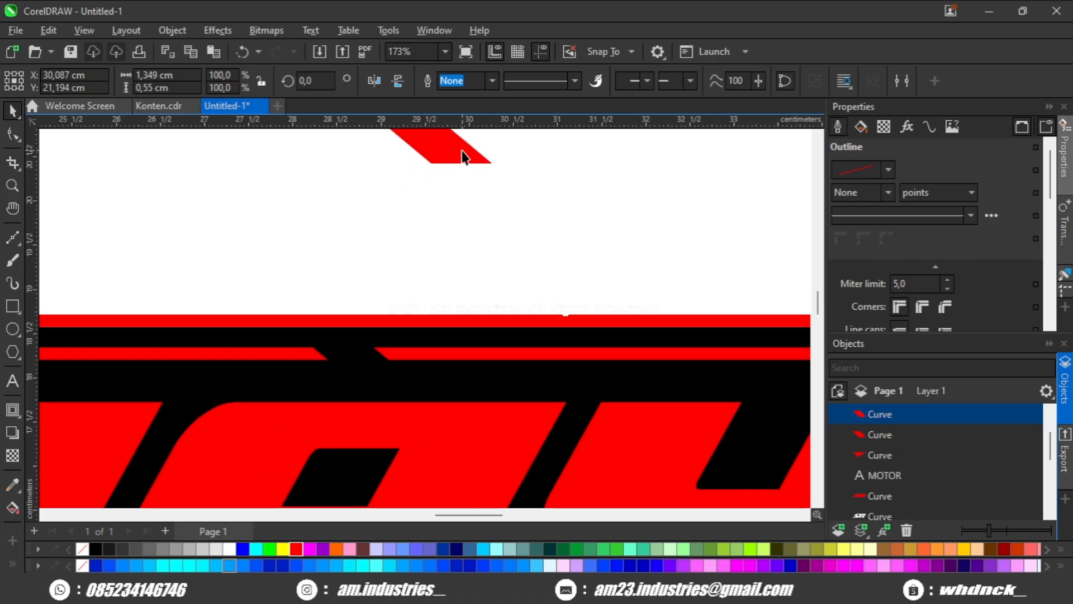
{"action": "left_click_drag", "start_coordinate": [462, 157], "coordinate": [317, 360]}
{"action": "scroll", "coordinate": [383, 268], "scroll_direction": "up", "scroll_amount": 3}
Lower the placed parallelogram's two upper nodes to the upper edge of the outer red border.
{"action": "left_click", "coordinate": [13, 134]}
{"action": "scroll", "coordinate": [317, 308], "scroll_direction": "up", "scroll_amount": 1}
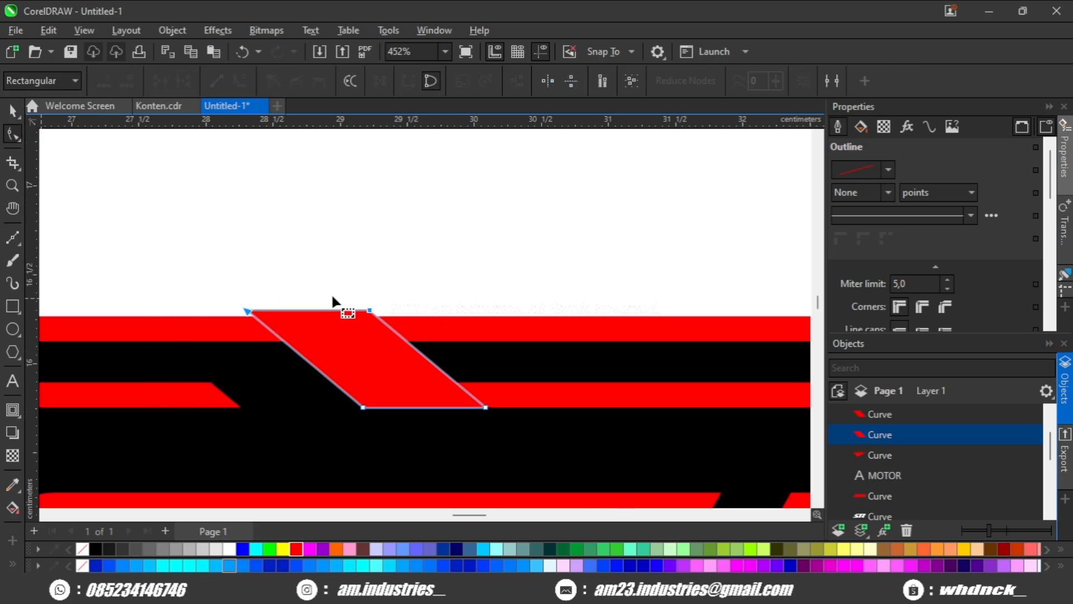
{"action": "left_click", "coordinate": [364, 309]}
{"action": "scroll", "coordinate": [362, 311], "scroll_direction": "up", "scroll_amount": 1}
{"action": "left_click_drag", "start_coordinate": [419, 320], "coordinate": [304, 316]}
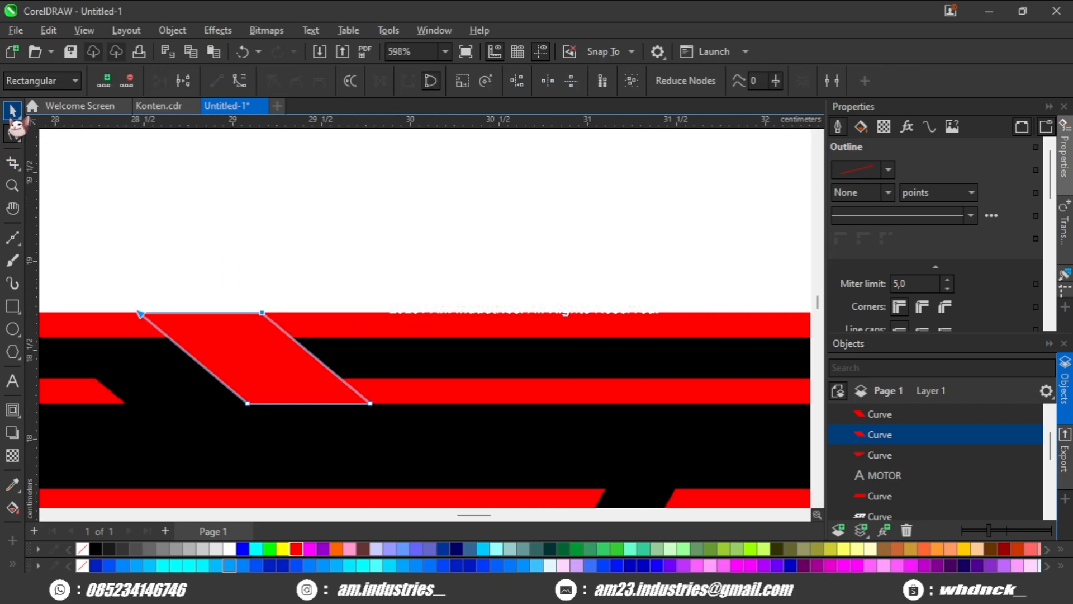
Copy the shortened parallelogram just right of the accent and subtract the copy from the outer red border.
{"action": "left_click", "coordinate": [13, 111]}
{"action": "left_click_drag", "start_coordinate": [248, 404], "coordinate": [361, 254]}
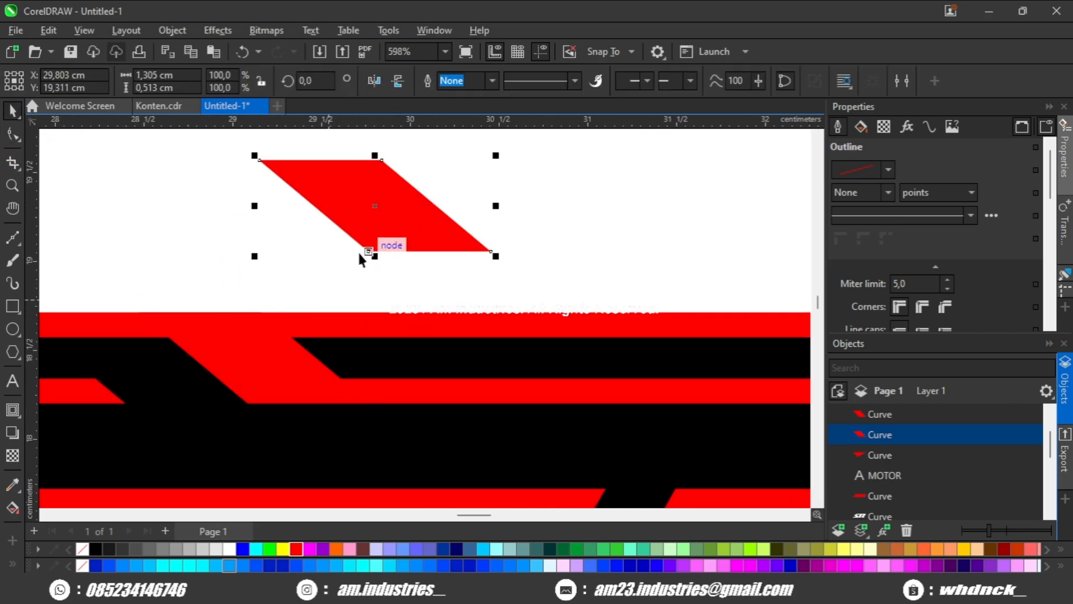
{"action": "left_click_drag", "start_coordinate": [317, 205], "coordinate": [289, 337]}
{"action": "left_click_drag", "start_coordinate": [400, 357], "coordinate": [311, 354]}
{"action": "left_click", "coordinate": [438, 326], "text": "shift"}
{"action": "scroll", "coordinate": [418, 306], "scroll_direction": "down", "scroll_amount": 2}
{"action": "left_click", "coordinate": [574, 80]}
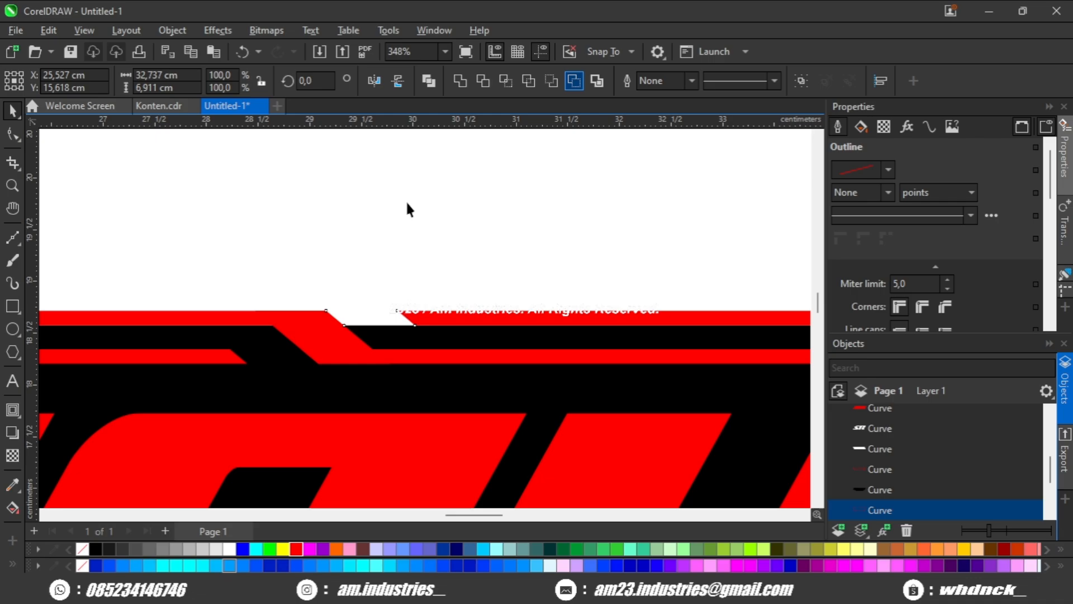
{"action": "scroll", "coordinate": [408, 209], "scroll_direction": "down", "scroll_amount": 3}
{"action": "key", "text": "Escape"}
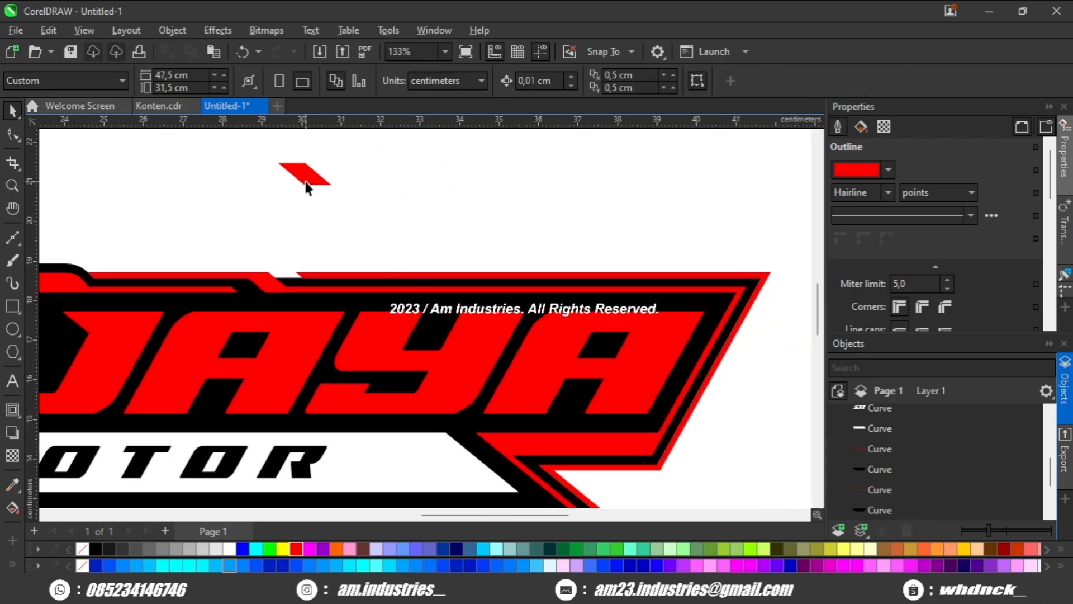
Move the spare red parallelogram down onto the outer red border above the letters YA.
{"action": "left_click_drag", "start_coordinate": [306, 187], "coordinate": [348, 248]}
{"action": "scroll", "coordinate": [347, 262], "scroll_direction": "up", "scroll_amount": 2}
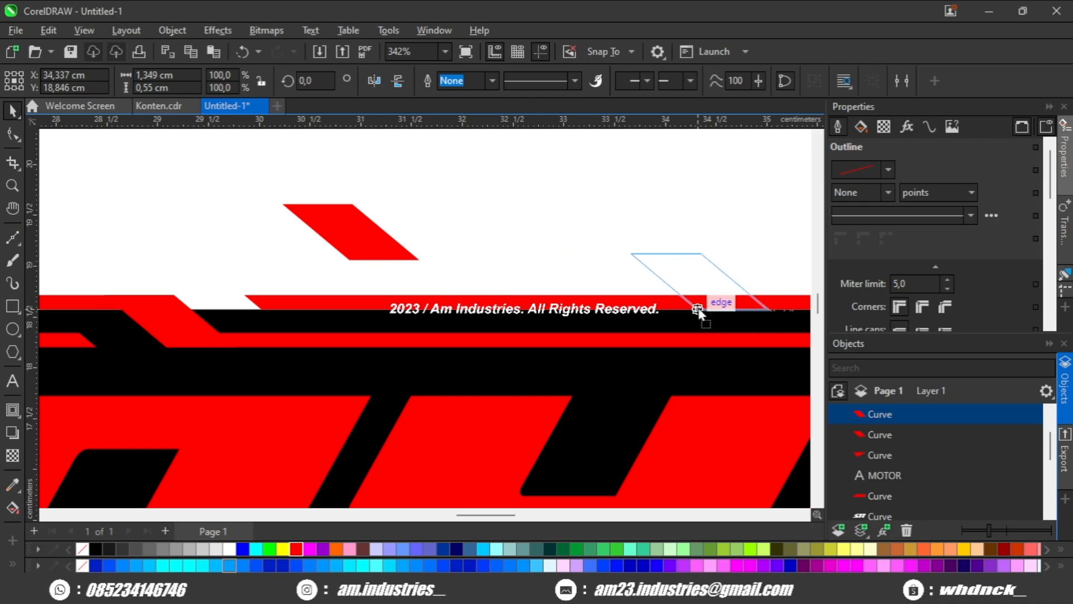
{"action": "left_click_drag", "start_coordinate": [698, 311], "coordinate": [698, 311]}
{"action": "scroll", "coordinate": [571, 283], "scroll_direction": "down", "scroll_amount": 1}
{"action": "scroll", "coordinate": [578, 284], "scroll_direction": "up", "scroll_amount": 1}
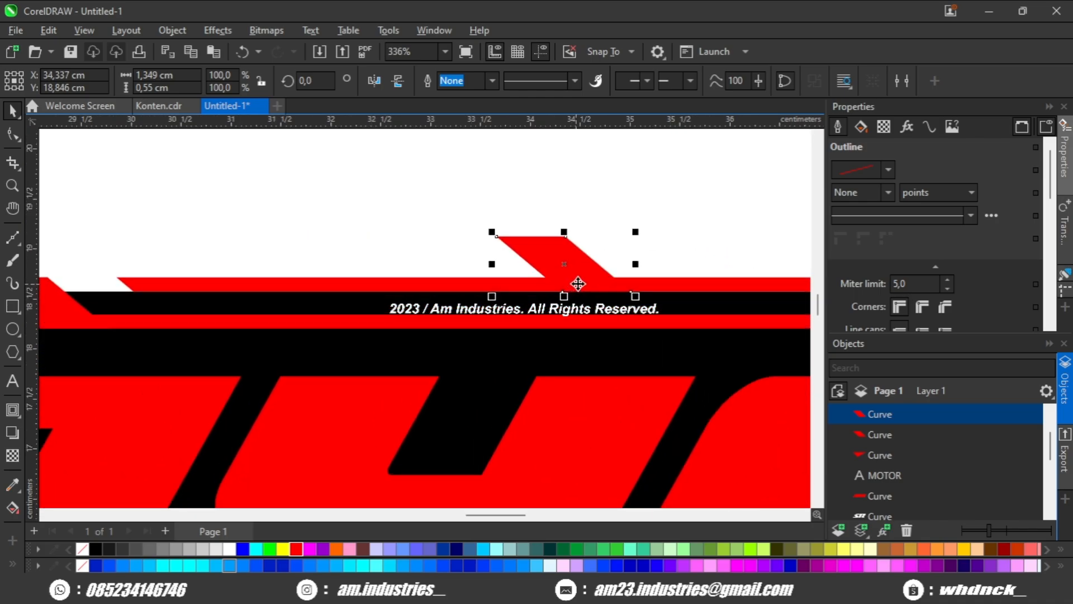
Shift the parallelogram left along the upper red border to about X 33.54 cm.
{"action": "scroll", "coordinate": [539, 285], "scroll_direction": "down", "scroll_amount": 1}
{"action": "left_click_drag", "start_coordinate": [536, 281], "coordinate": [439, 279]}
{"action": "scroll", "coordinate": [496, 280], "scroll_direction": "up", "scroll_amount": 1}
{"action": "left_click_drag", "start_coordinate": [476, 280], "coordinate": [415, 280]}
{"action": "scroll", "coordinate": [393, 283], "scroll_direction": "up", "scroll_amount": 1}
{"action": "left_click_drag", "start_coordinate": [456, 283], "coordinate": [334, 297]}
{"action": "scroll", "coordinate": [328, 313], "scroll_direction": "up", "scroll_amount": 1}
{"action": "scroll", "coordinate": [328, 313], "scroll_direction": "down", "scroll_amount": 1}
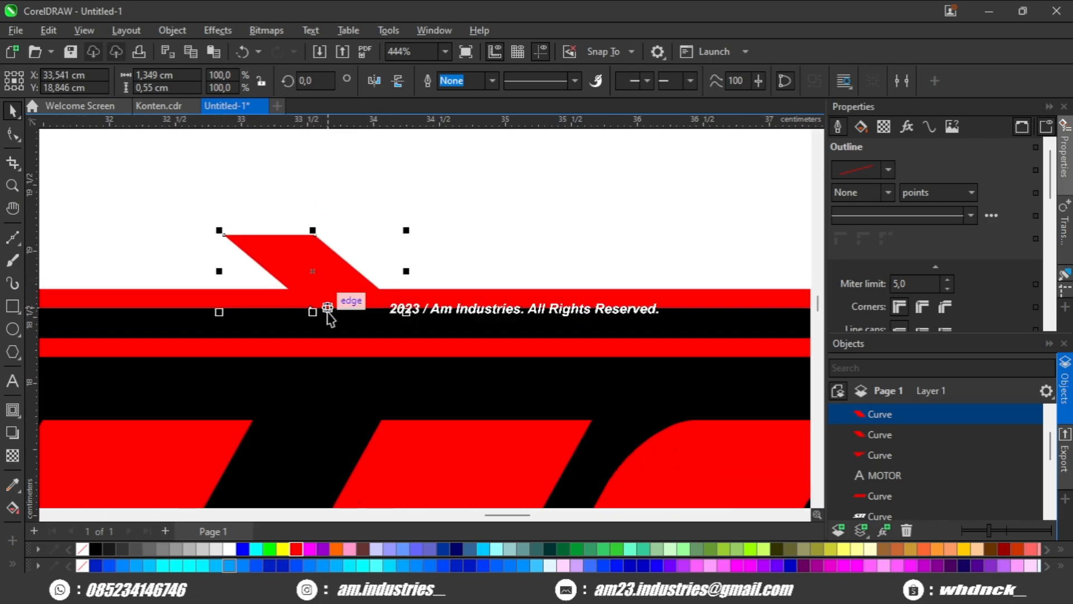
Place a copy of the parallelogram a short distance to its right on the upper red border.
{"action": "left_click_drag", "start_coordinate": [410, 302], "coordinate": [560, 304]}
{"action": "scroll", "coordinate": [433, 285], "scroll_direction": "up", "scroll_amount": 1}
{"action": "scroll", "coordinate": [511, 302], "scroll_direction": "down", "scroll_amount": 2}
Subtract both parallelograms from the outer red border to cut two slanted gaps above the letters YA.
{"action": "left_click", "coordinate": [359, 286]}
{"action": "left_click", "coordinate": [473, 309], "text": "shift"}
{"action": "scroll", "coordinate": [507, 239], "scroll_direction": "down", "scroll_amount": 1}
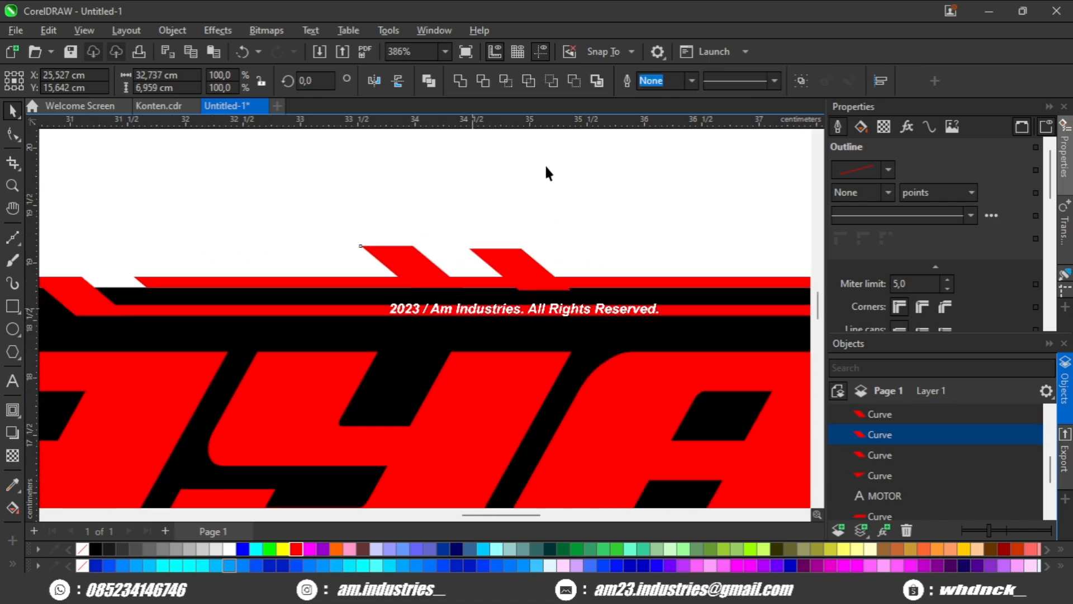
{"action": "left_click", "coordinate": [577, 84]}
{"action": "left_click", "coordinate": [522, 221]}
{"action": "left_click", "coordinate": [532, 267]}
{"action": "left_click", "coordinate": [573, 280], "text": "shift"}
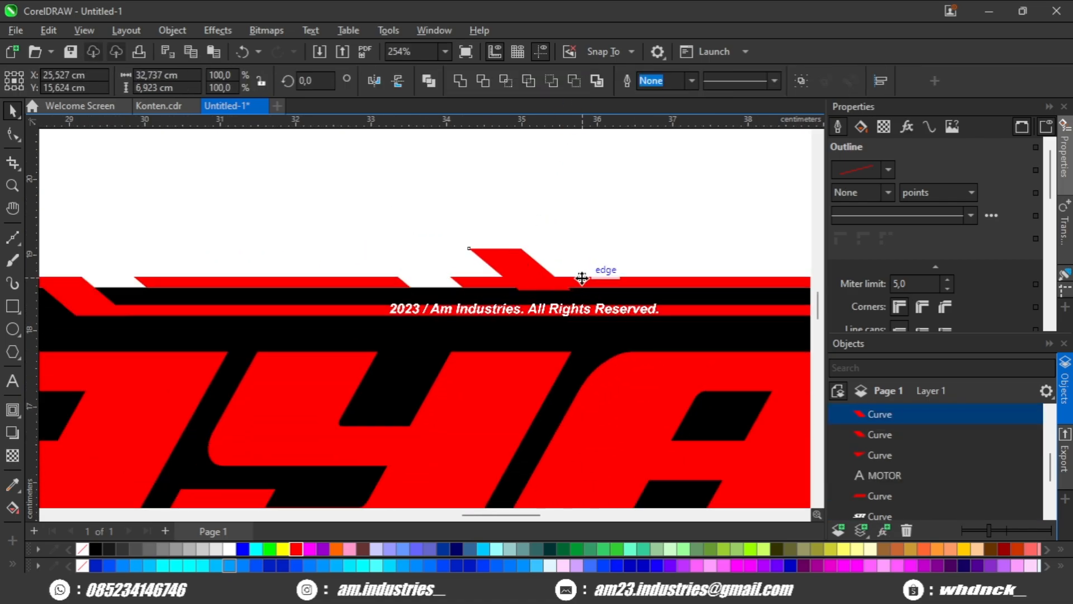
{"action": "left_click", "coordinate": [577, 82]}
{"action": "scroll", "coordinate": [532, 235], "scroll_direction": "down", "scroll_amount": 1}
{"action": "left_click", "coordinate": [533, 236]}
{"action": "scroll", "coordinate": [532, 233], "scroll_direction": "down", "scroll_amount": 3}
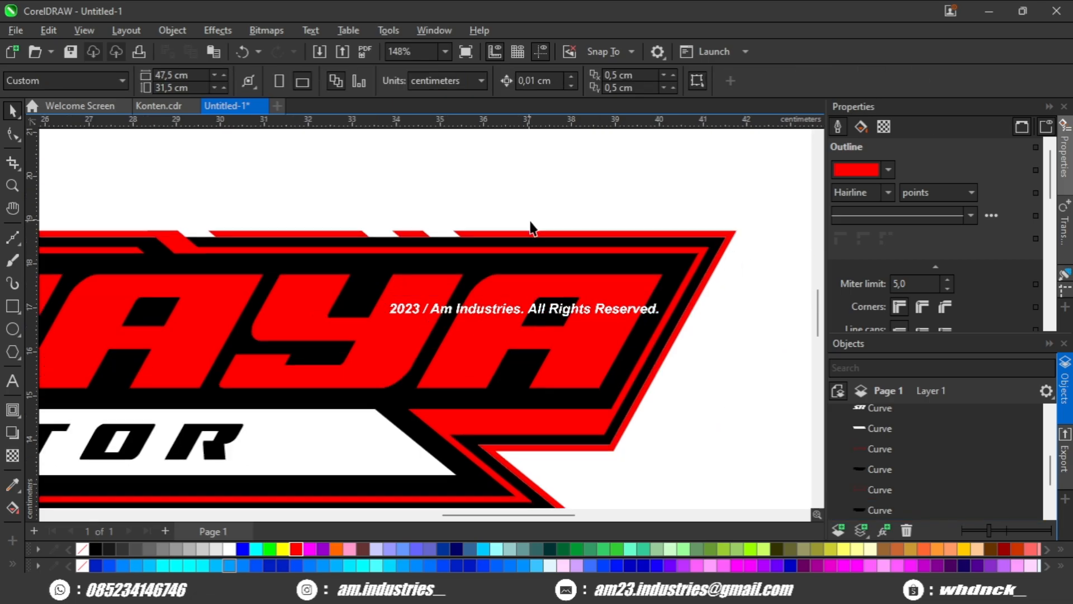
Break the cut outer red border apart into separate curves.
{"action": "left_click", "coordinate": [552, 224]}
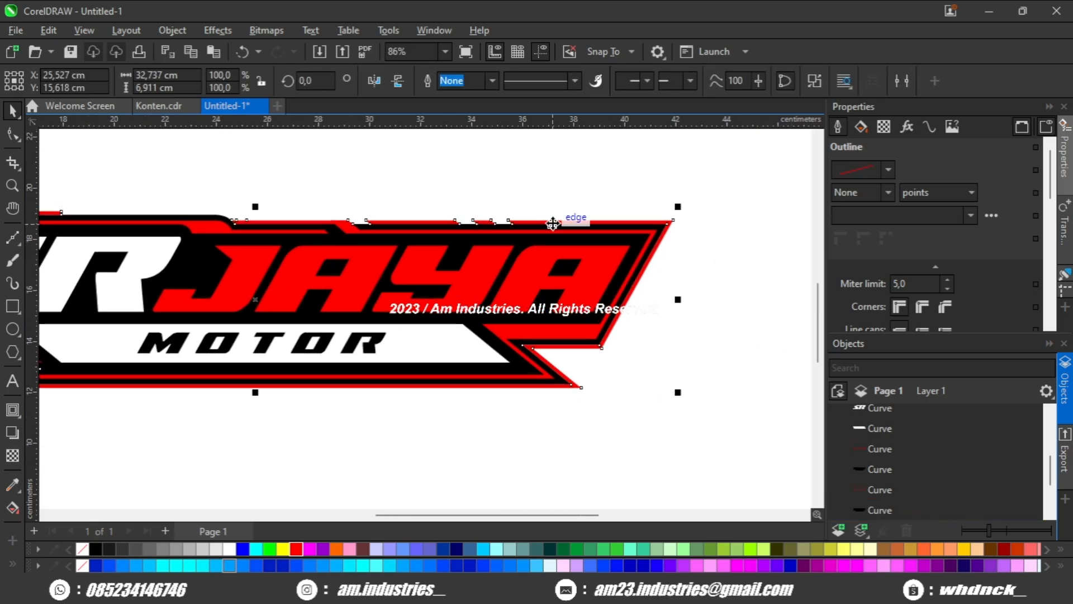
{"action": "left_click", "coordinate": [549, 221], "text": "shift"}
{"action": "left_click", "coordinate": [472, 208]}
Examine the outer red border from the upper slanted gaps around to the logo's lower-left corner.
{"action": "left_click_drag", "start_coordinate": [400, 222], "coordinate": [455, 224]}
{"action": "scroll", "coordinate": [455, 223], "scroll_direction": "up", "scroll_amount": 1}
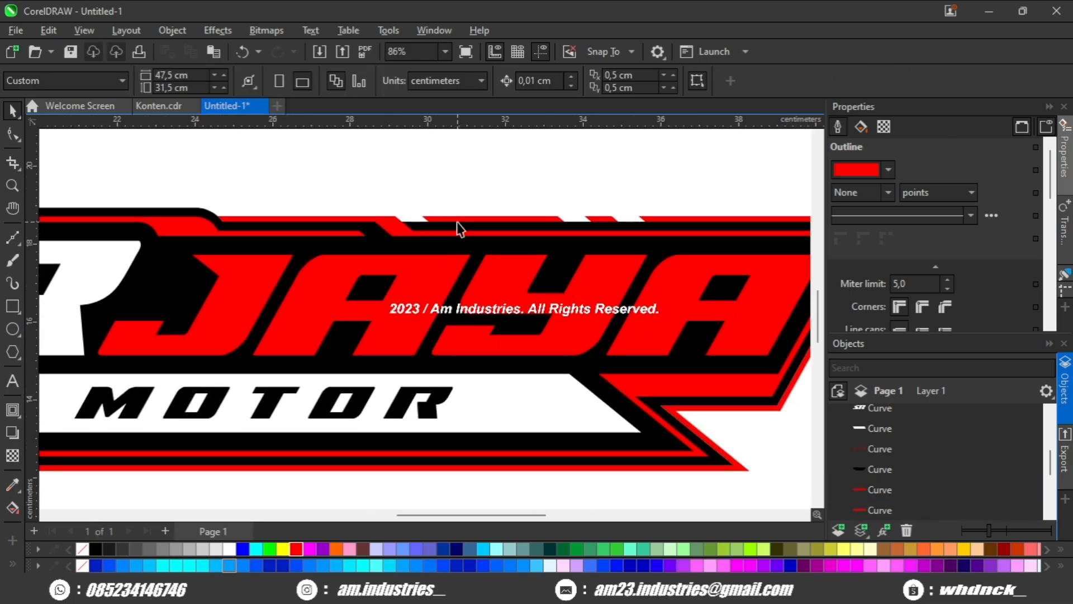
{"action": "left_click_drag", "start_coordinate": [518, 213], "coordinate": [372, 194]}
{"action": "scroll", "coordinate": [602, 250], "scroll_direction": "down", "scroll_amount": 2}
{"action": "left_click_drag", "start_coordinate": [353, 285], "coordinate": [409, 280]}
{"action": "scroll", "coordinate": [208, 311], "scroll_direction": "up", "scroll_amount": 1}
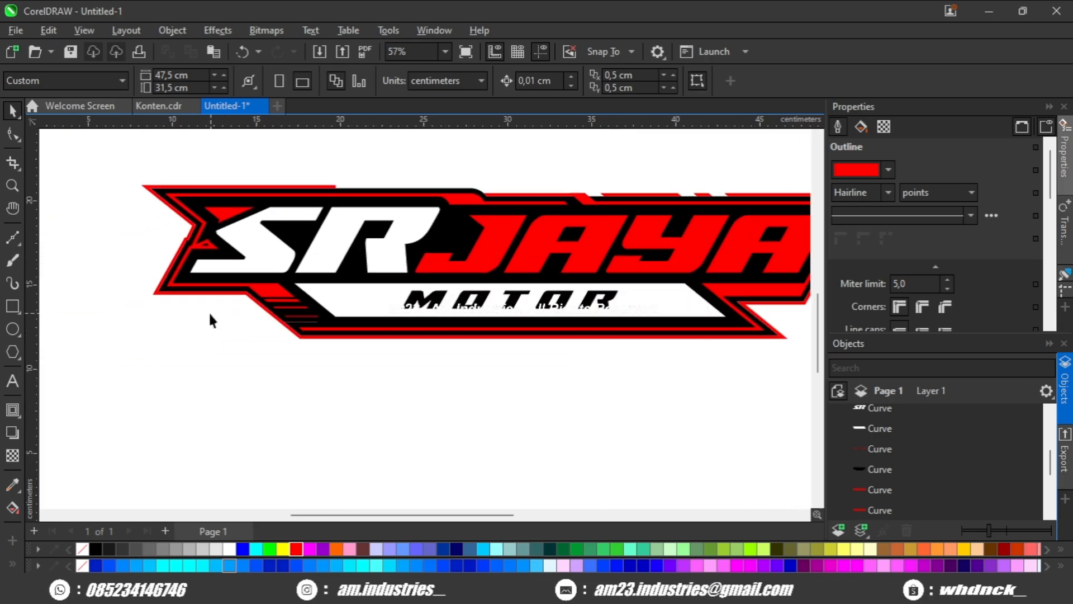
{"action": "left_click_drag", "start_coordinate": [208, 311], "coordinate": [238, 314]}
{"action": "scroll", "coordinate": [237, 306], "scroll_direction": "up", "scroll_amount": 2}
{"action": "left_click_drag", "start_coordinate": [182, 287], "coordinate": [198, 302]}
{"action": "scroll", "coordinate": [197, 302], "scroll_direction": "down", "scroll_amount": 2}
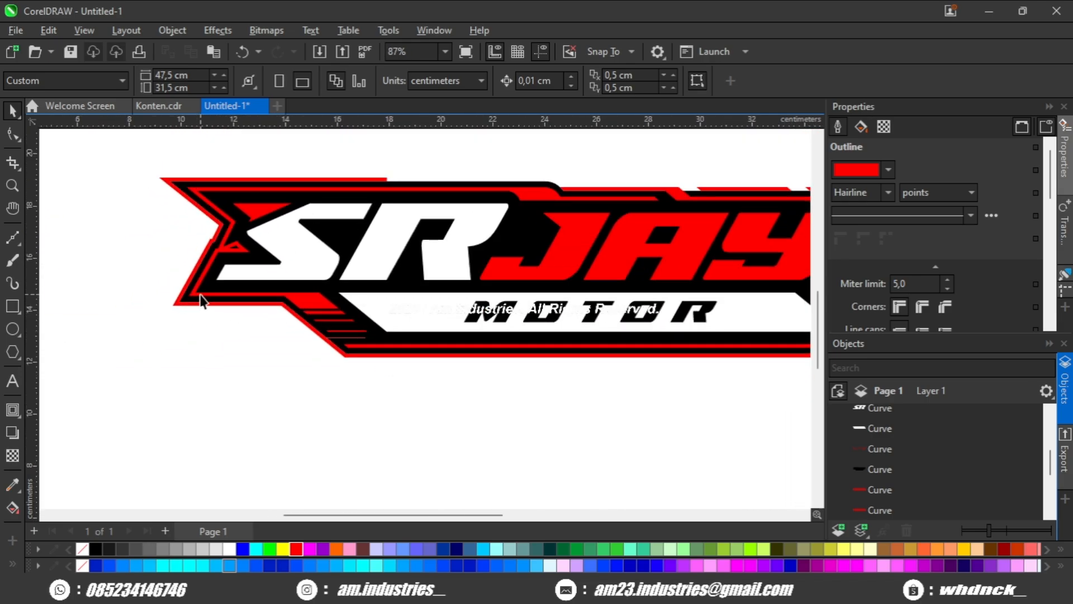
Draw a rectangle about 0.82 by 0.48 cm between the inner red frame's lower-left corner and the foot of the letter S.
{"action": "scroll", "coordinate": [195, 305], "scroll_direction": "up", "scroll_amount": 2}
{"action": "key", "text": "F6"}
{"action": "scroll", "coordinate": [182, 307], "scroll_direction": "up", "scroll_amount": 1}
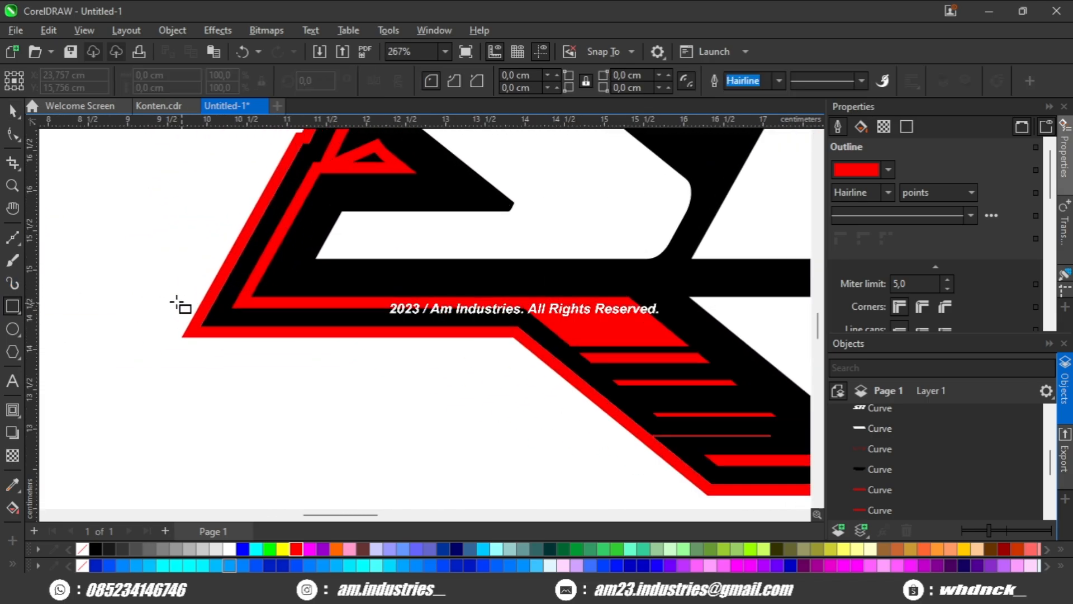
{"action": "scroll", "coordinate": [226, 317], "scroll_direction": "up", "scroll_amount": 1}
{"action": "left_click_drag", "start_coordinate": [259, 295], "coordinate": [345, 244]}
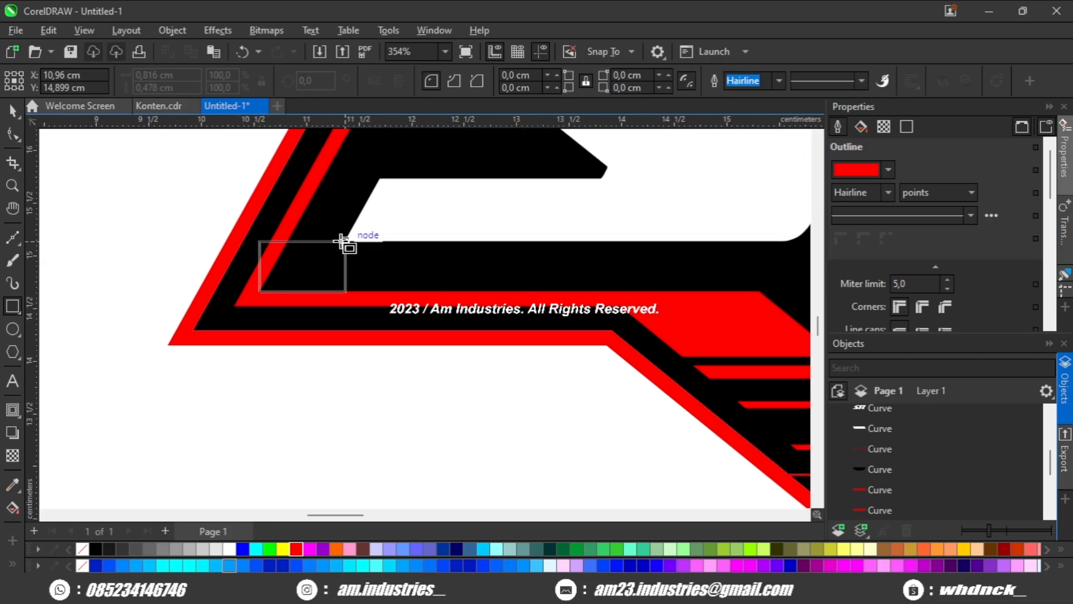
{"action": "scroll", "coordinate": [252, 240], "scroll_direction": "up", "scroll_amount": 2}
Convert the rectangle to curves and shift its two upper nodes right so its sides slant parallel to the frame.
{"action": "left_click", "coordinate": [18, 139]}
{"action": "scroll", "coordinate": [280, 235], "scroll_direction": "up", "scroll_amount": 1}
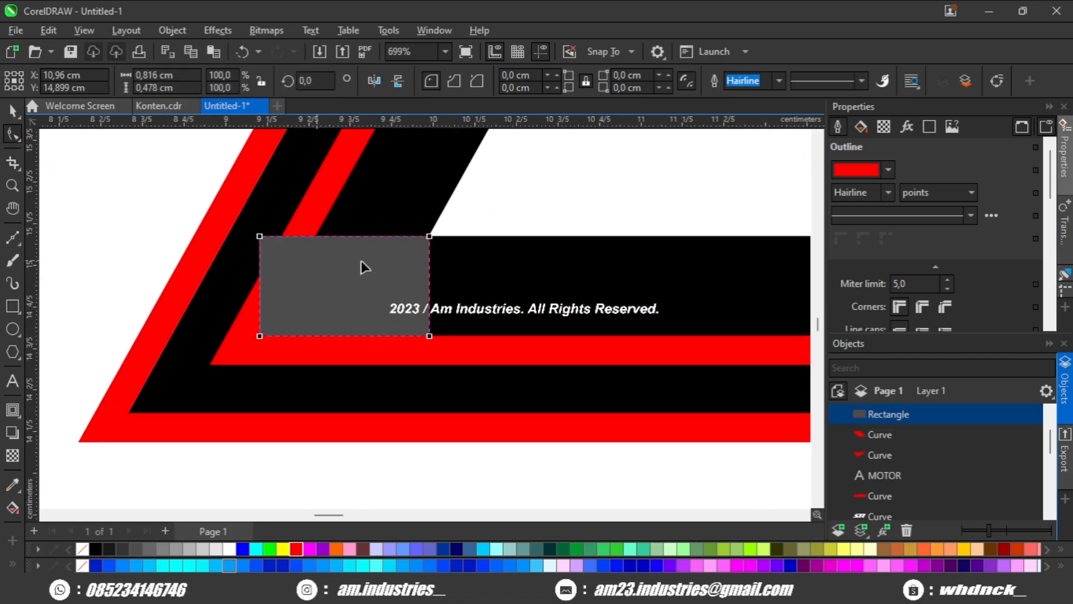
{"action": "key", "text": "ctrl+q"}
{"action": "left_click_drag", "start_coordinate": [510, 211], "coordinate": [168, 312]}
{"action": "left_click_drag", "start_coordinate": [260, 237], "coordinate": [322, 238]}
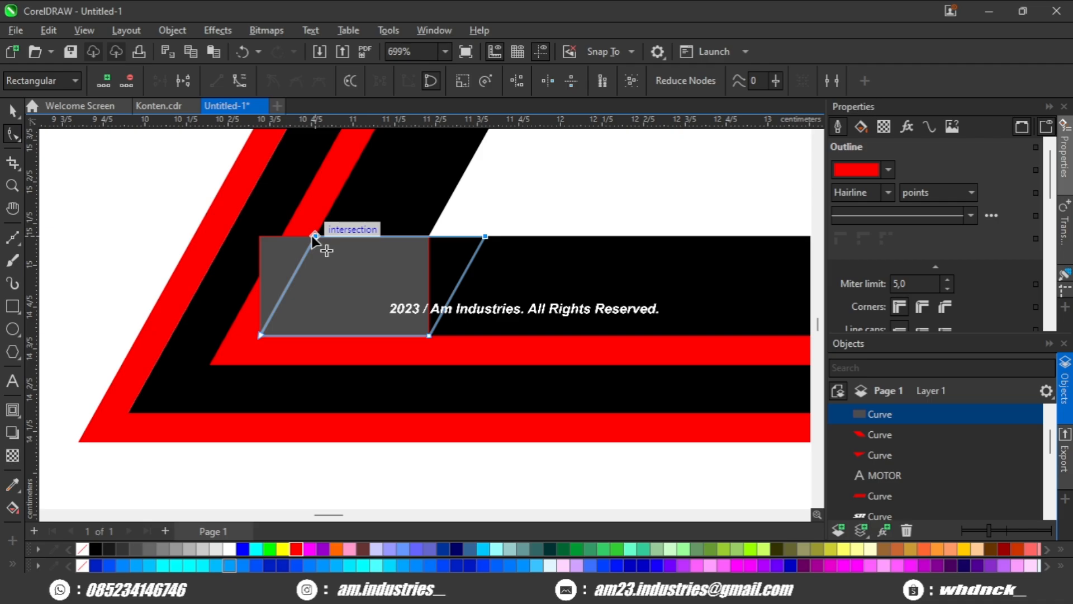
Move the slanted parallelogram onto the lower-left corner of the outer red border, its upper edge level with the black band.
{"action": "scroll", "coordinate": [324, 240], "scroll_direction": "down", "scroll_amount": 2}
{"action": "key", "text": "space"}
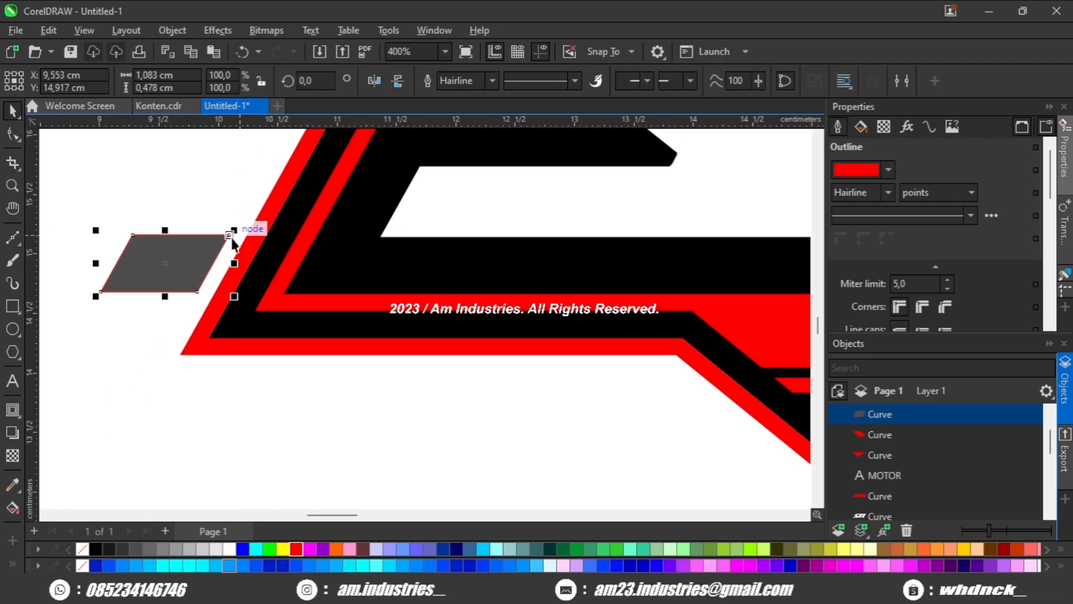
{"action": "left_click_drag", "start_coordinate": [254, 315], "coordinate": [255, 314]}
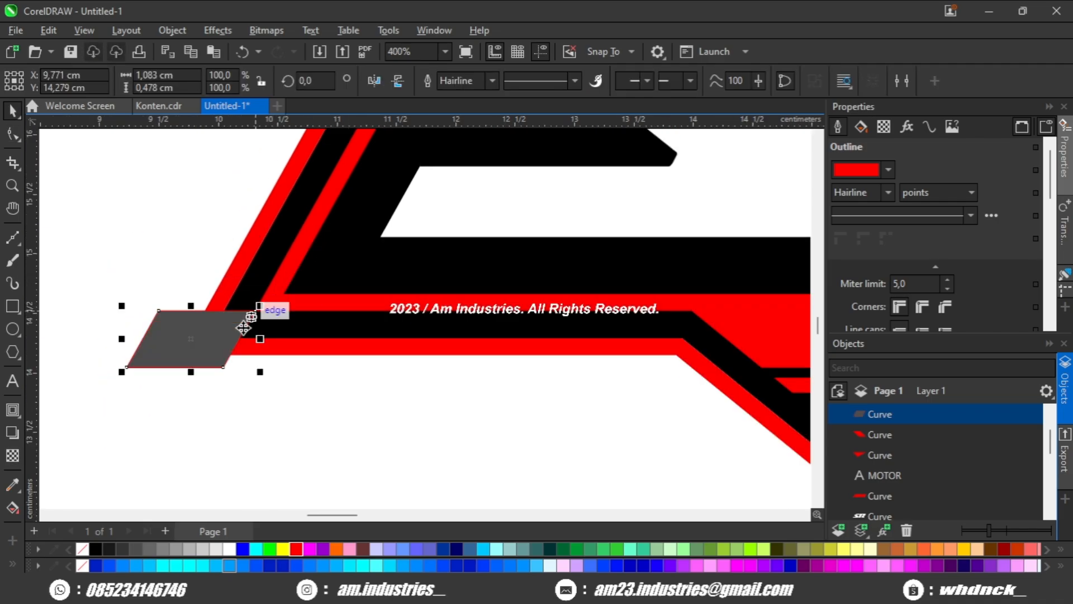
{"action": "left_click_drag", "start_coordinate": [239, 356], "coordinate": [216, 354]}
{"action": "scroll", "coordinate": [216, 356], "scroll_direction": "down", "scroll_amount": 3}
{"action": "scroll", "coordinate": [215, 357], "scroll_direction": "up", "scroll_amount": 3}
Duplicate the parallelogram and place the copy farther right across the outer red border's lower-left edge at the same height.
{"action": "key", "text": "ctrl+d"}
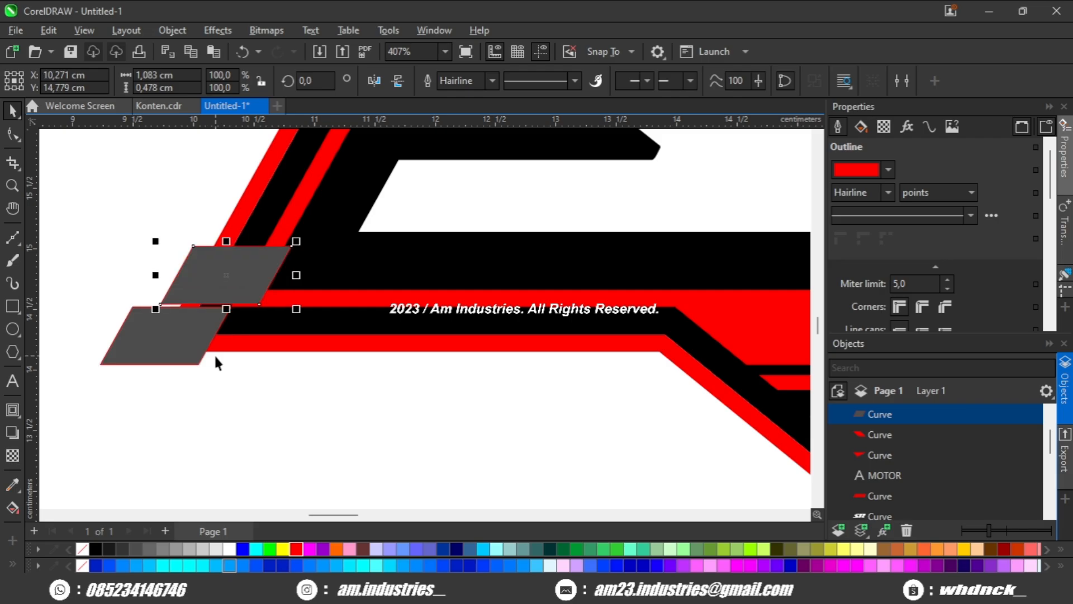
{"action": "left_click_drag", "start_coordinate": [191, 287], "coordinate": [294, 364]}
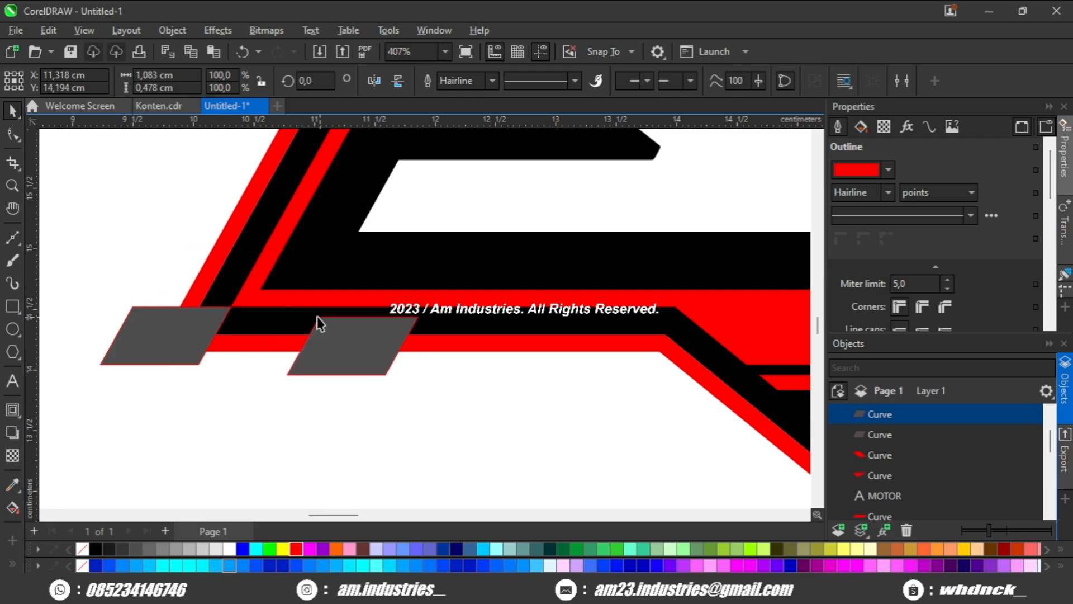
{"action": "left_click_drag", "start_coordinate": [233, 311], "coordinate": [372, 349]}
{"action": "scroll", "coordinate": [237, 313], "scroll_direction": "up", "scroll_amount": 3}
{"action": "left_click", "coordinate": [358, 419]}
Cut the outer red border with the left parallelogram using Back Minus Front.
{"action": "scroll", "coordinate": [357, 408], "scroll_direction": "down", "scroll_amount": 3}
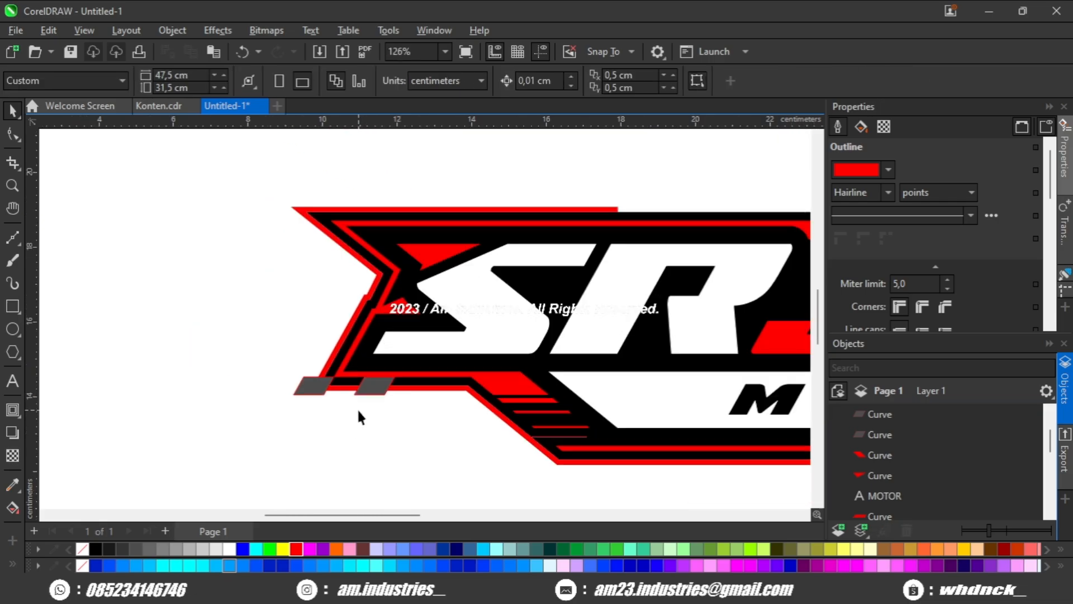
{"action": "scroll", "coordinate": [337, 375], "scroll_direction": "up", "scroll_amount": 5}
{"action": "scroll", "coordinate": [198, 335], "scroll_direction": "up", "scroll_amount": 2}
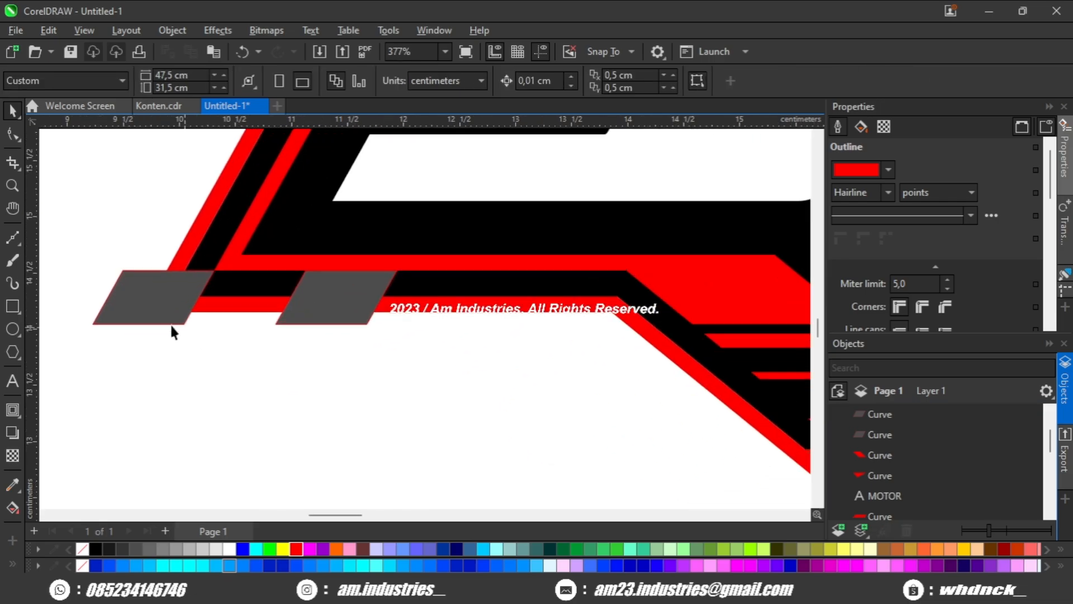
{"action": "left_click", "coordinate": [170, 319]}
{"action": "left_click", "coordinate": [336, 263]}
{"action": "left_click", "coordinate": [573, 82]}
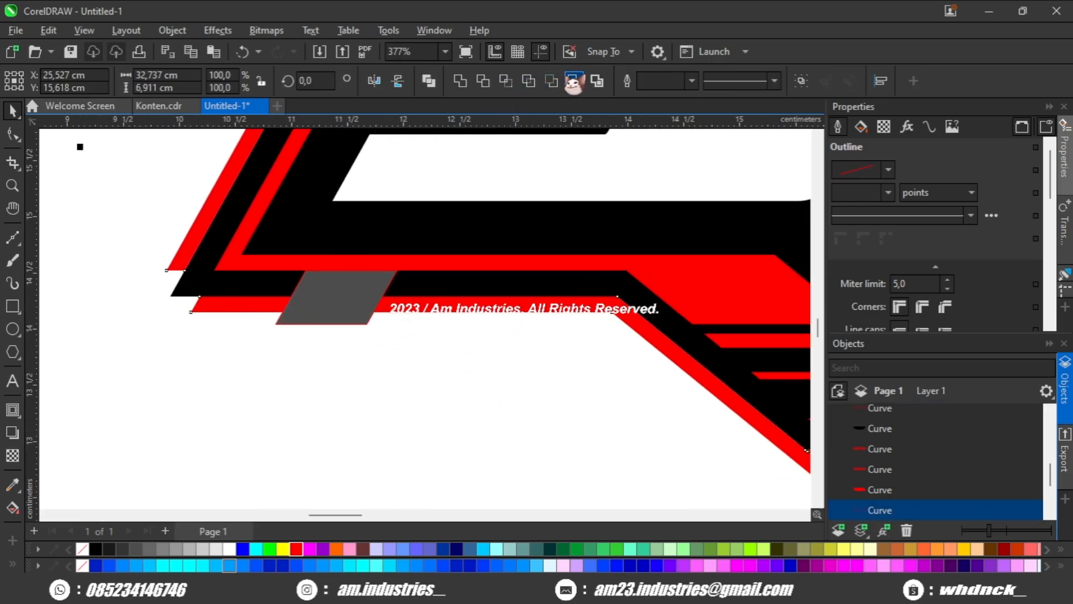
Set a spare copy of the remaining parallelogram below the logo and cut the outer red border with the original using Back Minus Front.
{"action": "left_click", "coordinate": [338, 313]}
{"action": "key", "text": "ctrl+d"}
{"action": "left_click_drag", "start_coordinate": [374, 251], "coordinate": [283, 445]}
{"action": "left_click", "coordinate": [425, 312], "text": "shift"}
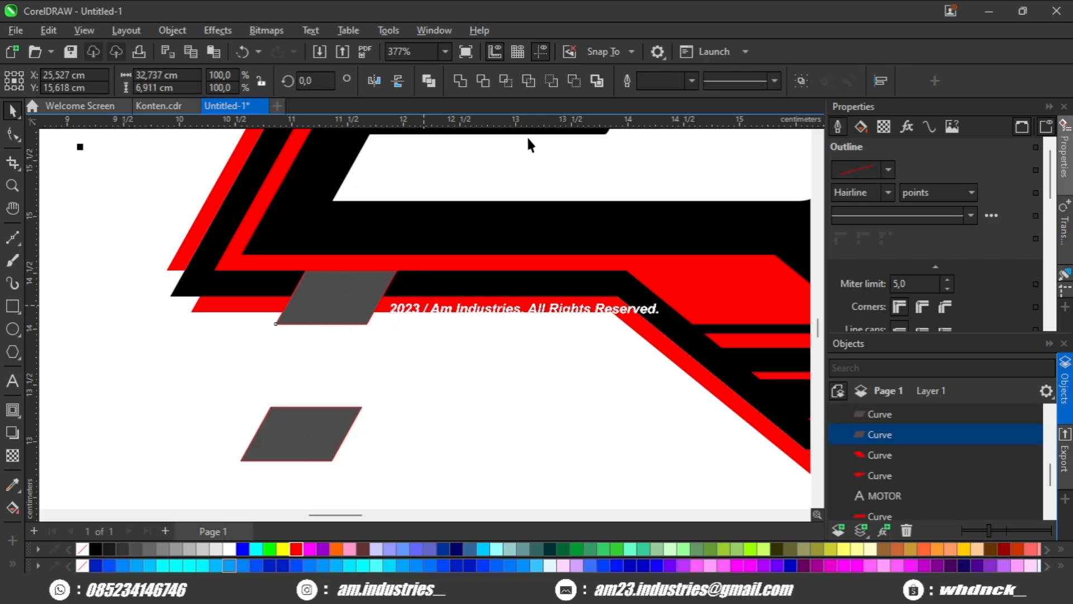
{"action": "left_click", "coordinate": [576, 81]}
Draw a rectangle over the border's diagonal lower-left section and cut it out of the outer red border with Back Minus Front.
{"action": "left_click", "coordinate": [480, 365]}
{"action": "scroll", "coordinate": [479, 365], "scroll_direction": "down", "scroll_amount": 2}
{"action": "left_click_drag", "start_coordinate": [479, 365], "coordinate": [556, 436]}
{"action": "left_click", "coordinate": [12, 306]}
{"action": "scroll", "coordinate": [557, 436], "scroll_direction": "down", "scroll_amount": 2}
{"action": "key", "text": "space"}
{"action": "left_click", "coordinate": [589, 400], "text": "shift"}
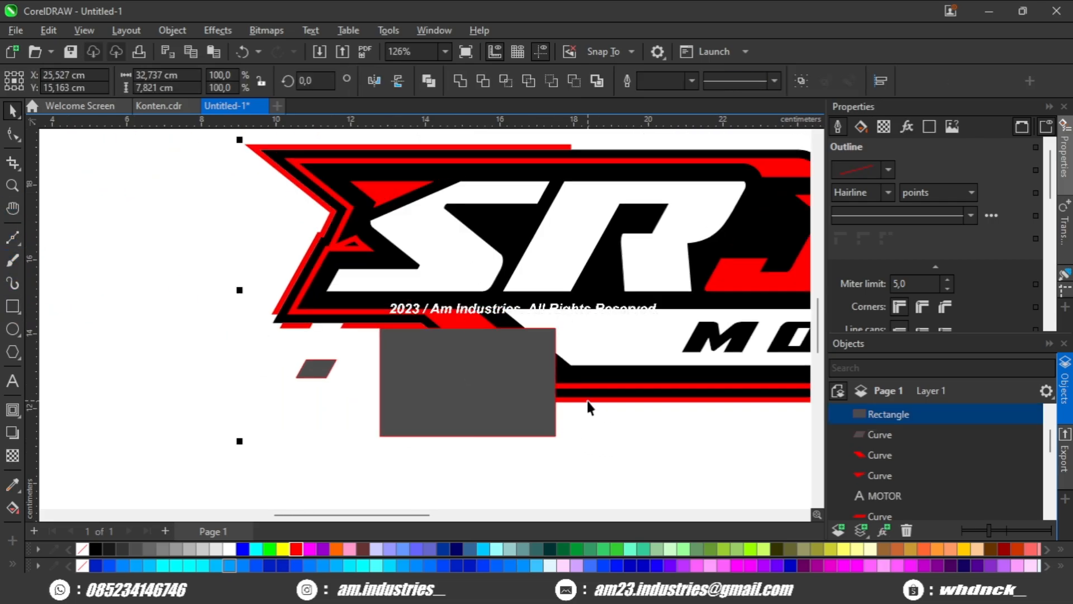
{"action": "left_click", "coordinate": [571, 84]}
Break the newly cut outer red border apart into separate curves.
{"action": "key", "text": "Escape"}
{"action": "left_click_drag", "start_coordinate": [343, 236], "coordinate": [282, 290]}
{"action": "scroll", "coordinate": [309, 302], "scroll_direction": "up", "scroll_amount": 1}
{"action": "scroll", "coordinate": [274, 258], "scroll_direction": "up", "scroll_amount": 1}
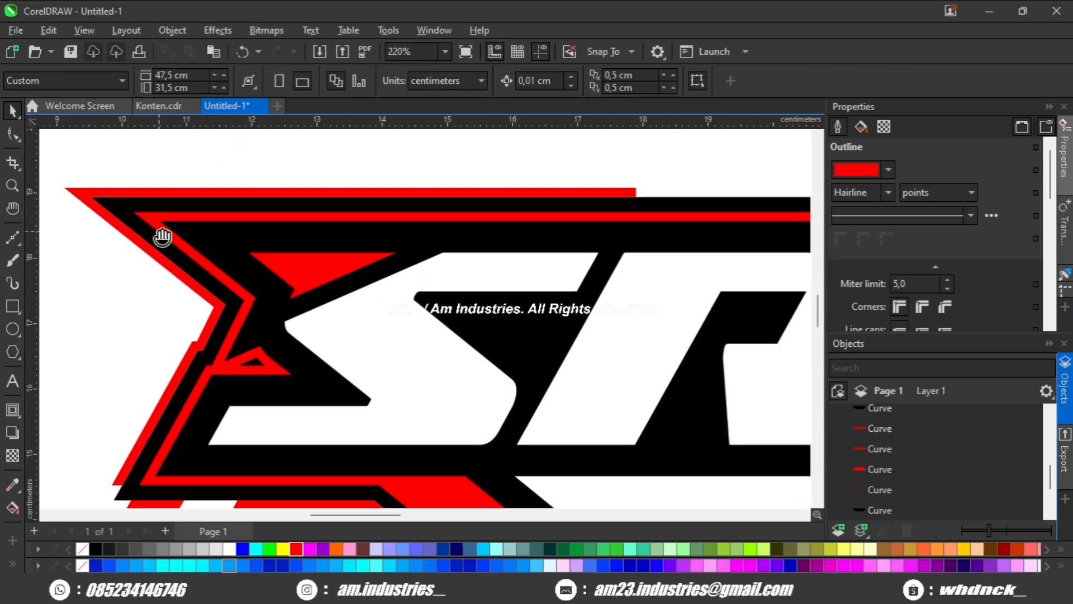
{"action": "left_click_drag", "start_coordinate": [160, 235], "coordinate": [182, 245]}
{"action": "scroll", "coordinate": [185, 243], "scroll_direction": "down", "scroll_amount": 3}
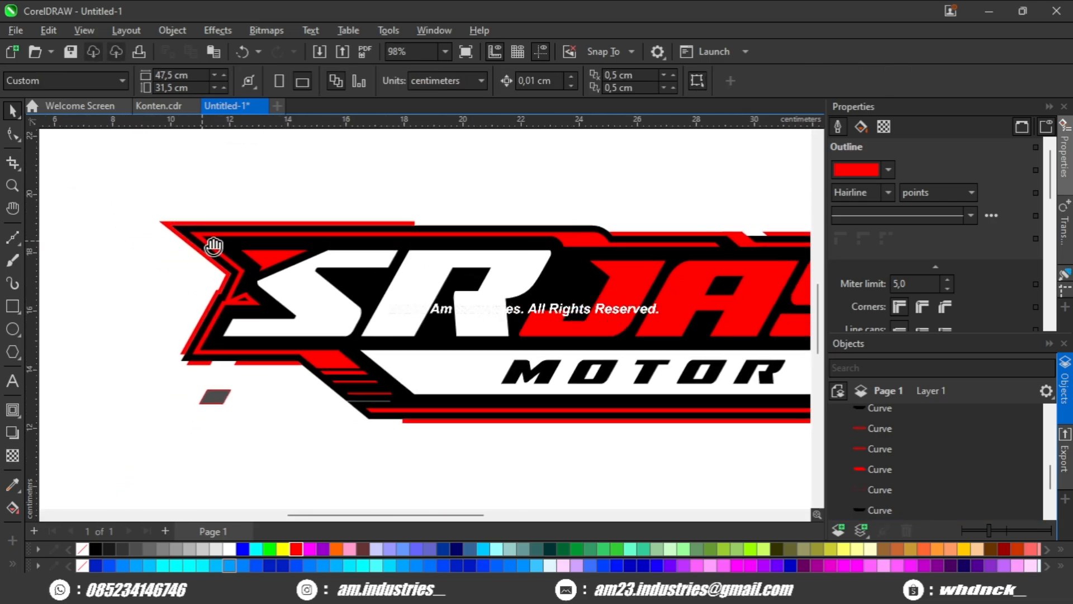
{"action": "scroll", "coordinate": [193, 242], "scroll_direction": "up", "scroll_amount": 1}
{"action": "left_click", "coordinate": [196, 240]}
{"action": "key", "text": "ctrl+k"}
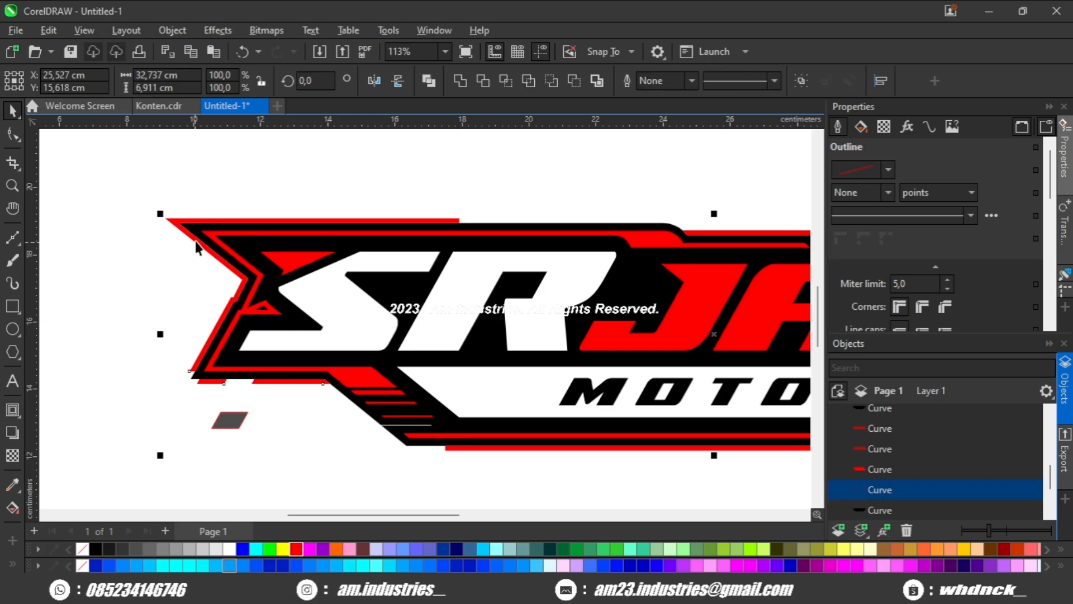
Delete the outer red border's upper-left section running along the top edge and around the left side.
{"action": "left_click", "coordinate": [180, 237]}
{"action": "left_click", "coordinate": [179, 229]}
{"action": "key", "text": "Delete"}
{"action": "key", "text": "Escape"}
{"action": "scroll", "coordinate": [185, 239], "scroll_direction": "down", "scroll_amount": 2}
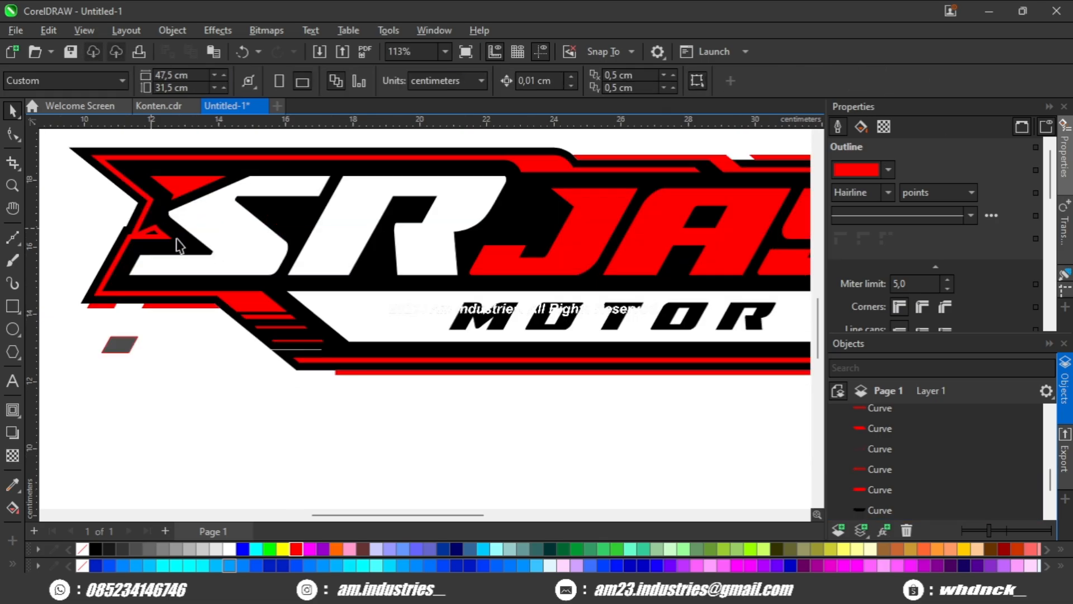
Delete the outer red border's right section running around the right end and along the bottom edge.
{"action": "scroll", "coordinate": [295, 353], "scroll_direction": "up", "scroll_amount": 1}
{"action": "left_click", "coordinate": [301, 354]}
{"action": "scroll", "coordinate": [460, 364], "scroll_direction": "up", "scroll_amount": 1}
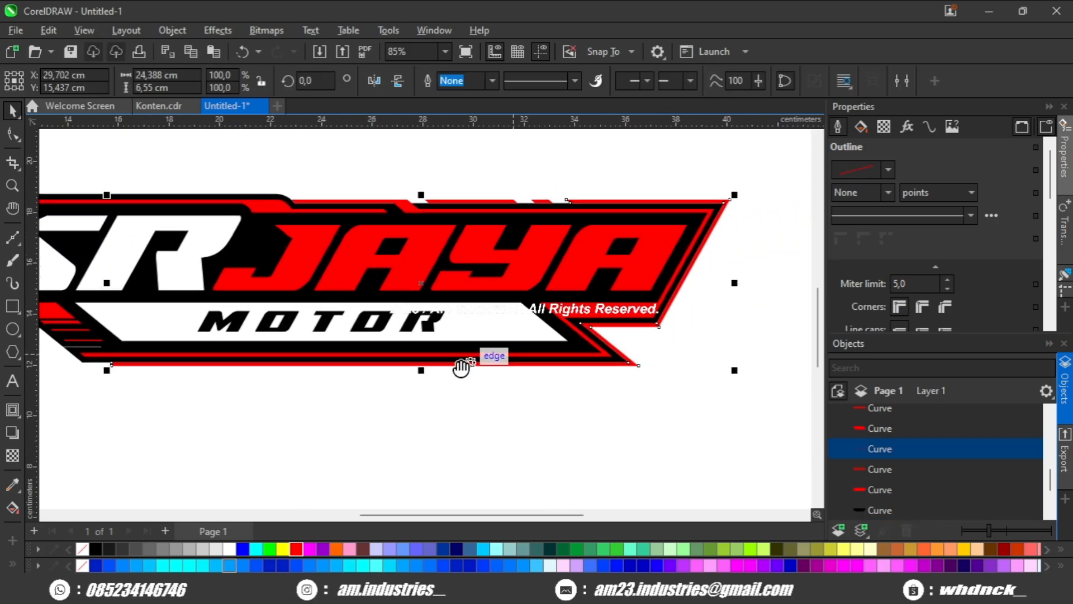
{"action": "scroll", "coordinate": [534, 363], "scroll_direction": "down", "scroll_amount": 2}
{"action": "key", "text": "Delete"}
{"action": "scroll", "coordinate": [570, 342], "scroll_direction": "down", "scroll_amount": 1}
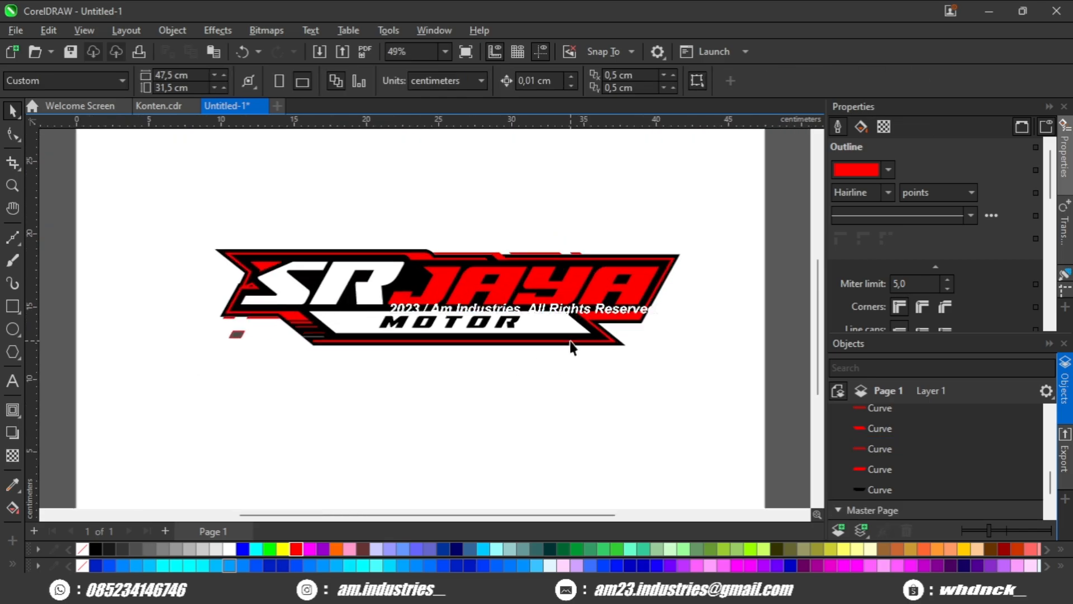
Delete the spare parallelogram below the logo's lower-left corner.
{"action": "scroll", "coordinate": [570, 342], "scroll_direction": "up", "scroll_amount": 2}
{"action": "scroll", "coordinate": [565, 335], "scroll_direction": "up", "scroll_amount": 2}
{"action": "scroll", "coordinate": [565, 335], "scroll_direction": "down", "scroll_amount": 2}
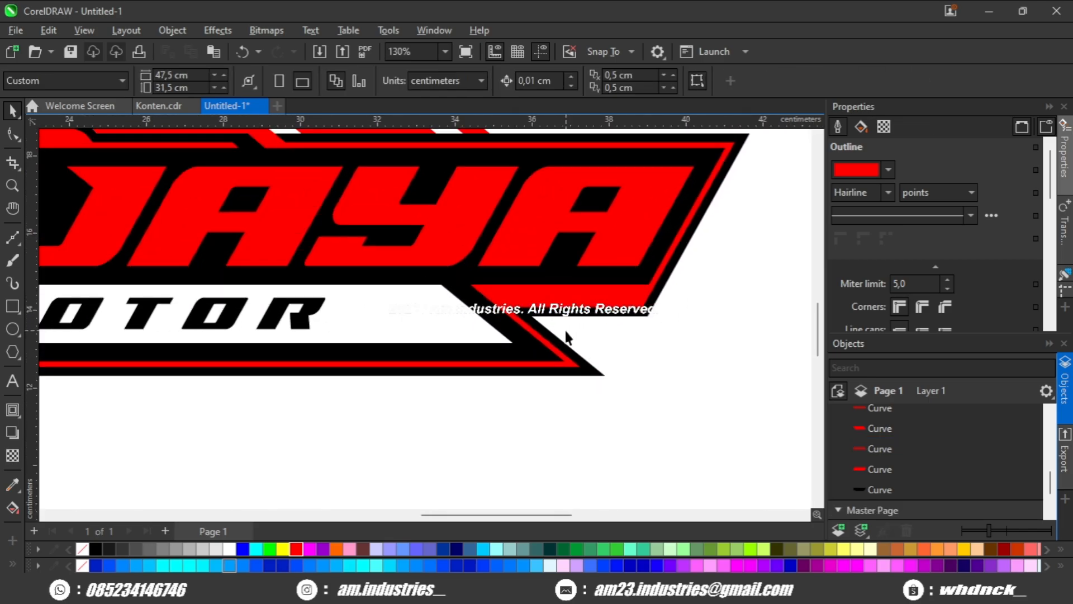
{"action": "scroll", "coordinate": [487, 309], "scroll_direction": "up", "scroll_amount": 1}
{"action": "left_click_drag", "start_coordinate": [322, 302], "coordinate": [391, 307]}
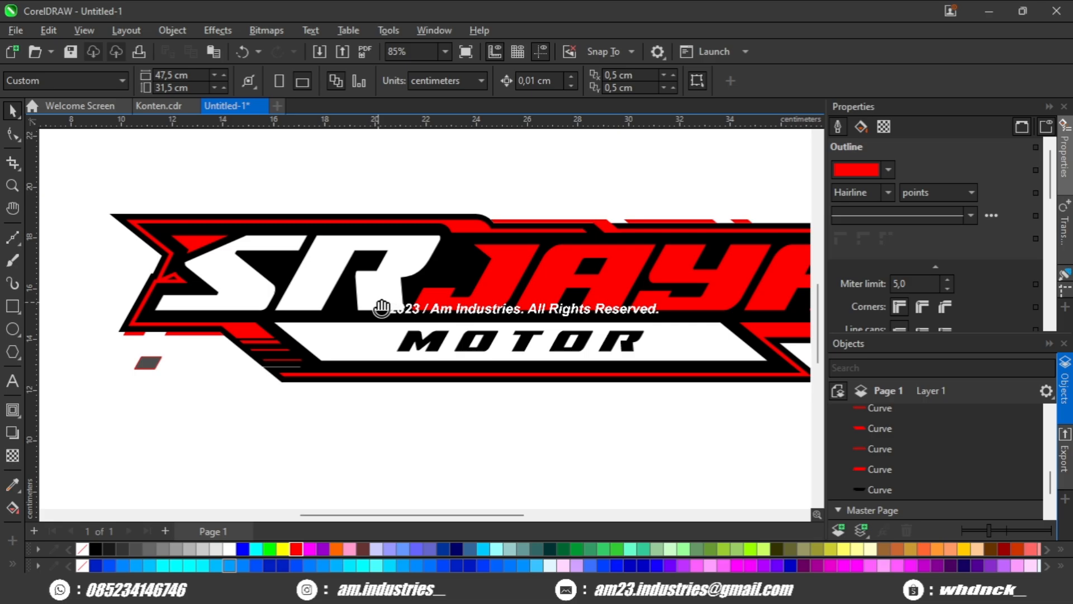
{"action": "left_click", "coordinate": [148, 359]}
{"action": "key", "text": "Delete"}
Delete the large black backing shape behind the red frame.
{"action": "scroll", "coordinate": [170, 347], "scroll_direction": "down", "scroll_amount": 1}
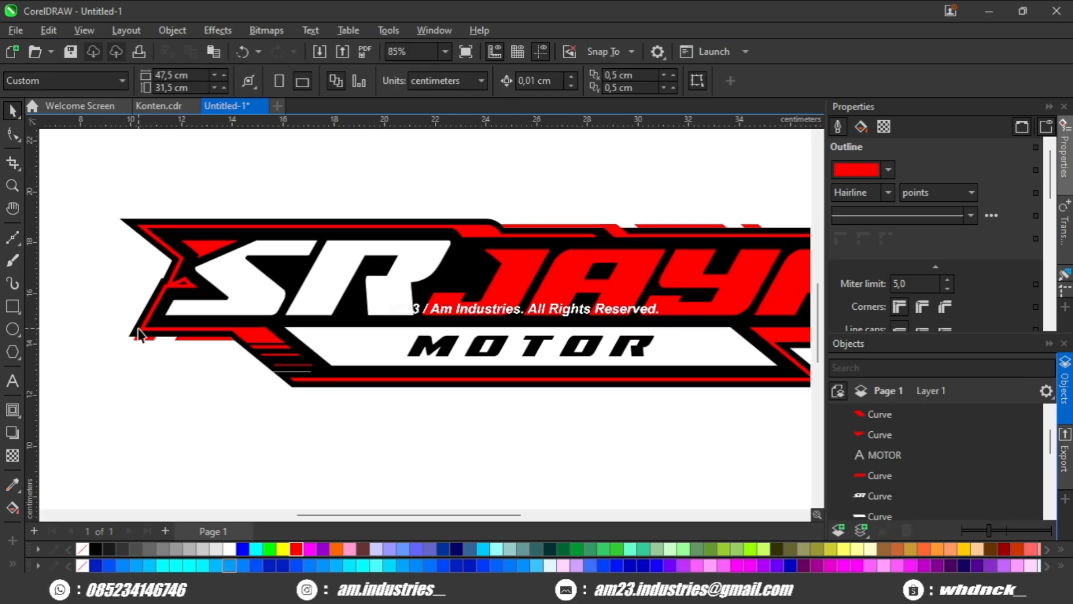
{"action": "scroll", "coordinate": [137, 329], "scroll_direction": "down", "scroll_amount": 2}
{"action": "scroll", "coordinate": [447, 268], "scroll_direction": "up", "scroll_amount": 2}
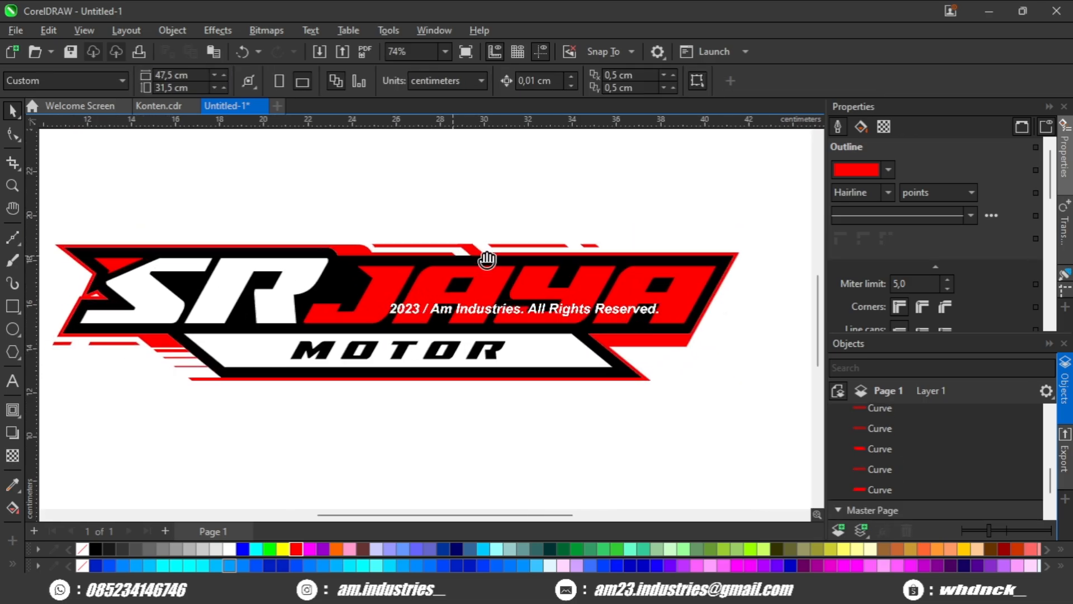
Undo the test move of the inner red frame and break the frame apart into separate curves.
{"action": "scroll", "coordinate": [506, 261], "scroll_direction": "down", "scroll_amount": 1}
{"action": "left_click_drag", "start_coordinate": [666, 302], "coordinate": [648, 354]}
{"action": "key", "text": "ctrl+z"}
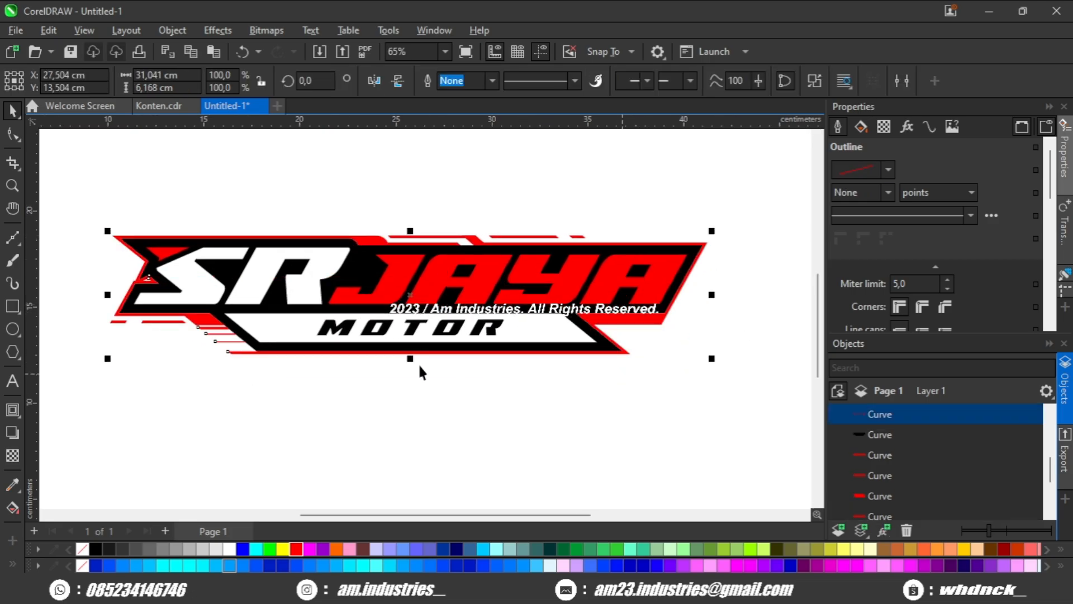
{"action": "scroll", "coordinate": [270, 351], "scroll_direction": "up", "scroll_amount": 1}
{"action": "key", "text": "ctrl+k"}
{"action": "left_click", "coordinate": [173, 407]}
{"action": "scroll", "coordinate": [155, 353], "scroll_direction": "up", "scroll_amount": 2}
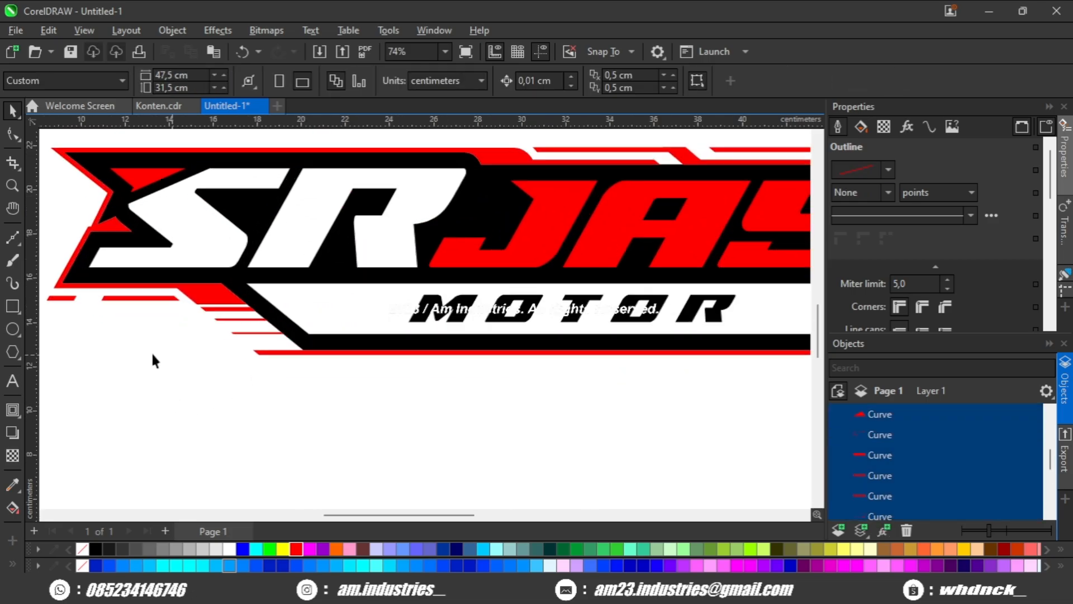
Weld the three lower-left stripes to the left section of the inner red frame.
{"action": "left_click_drag", "start_coordinate": [179, 353], "coordinate": [246, 342]}
{"action": "left_click_drag", "start_coordinate": [362, 244], "coordinate": [364, 244]}
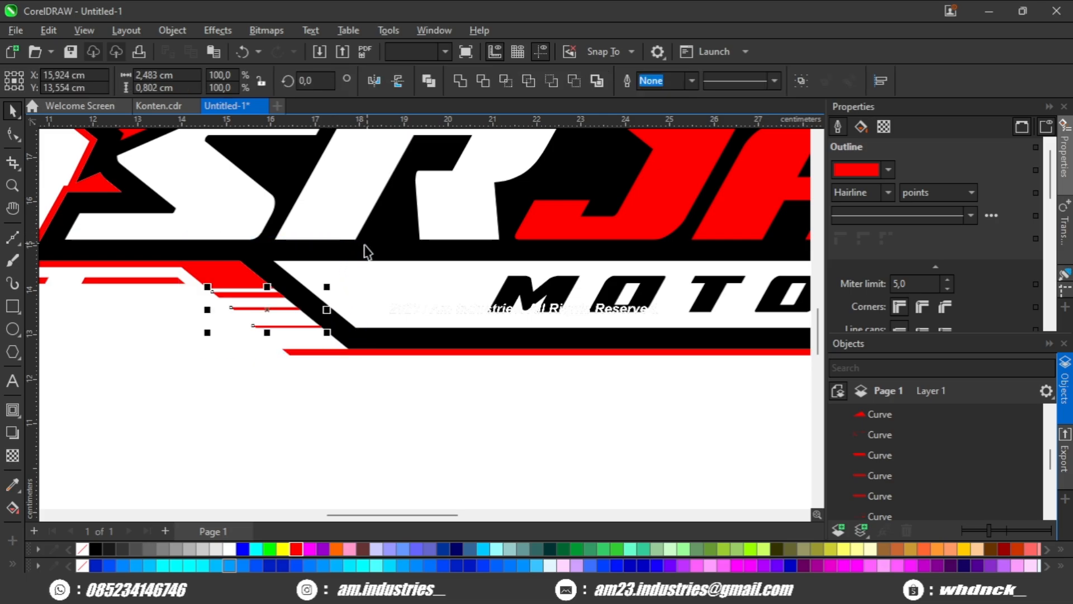
{"action": "left_click", "coordinate": [461, 81]}
Try moving the left and right sections of the inner red frame separately and undo each move.
{"action": "scroll", "coordinate": [432, 148], "scroll_direction": "down", "scroll_amount": 4}
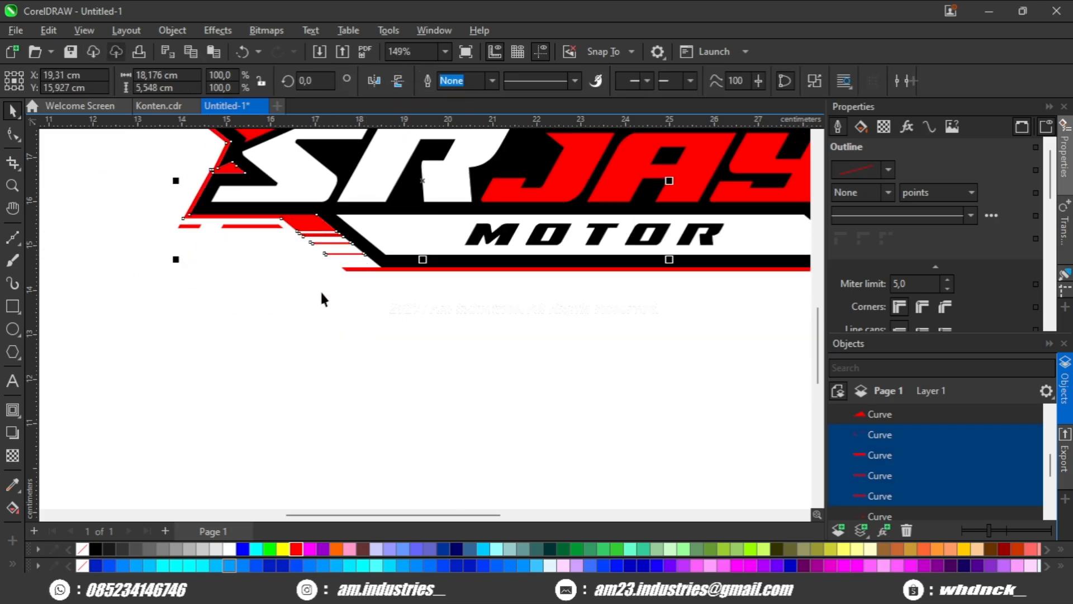
{"action": "left_click_drag", "start_coordinate": [320, 218], "coordinate": [220, 286]}
{"action": "scroll", "coordinate": [246, 307], "scroll_direction": "down", "scroll_amount": 4}
{"action": "left_click_drag", "start_coordinate": [313, 350], "coordinate": [279, 358]}
{"action": "key", "text": "ctrl+z"}
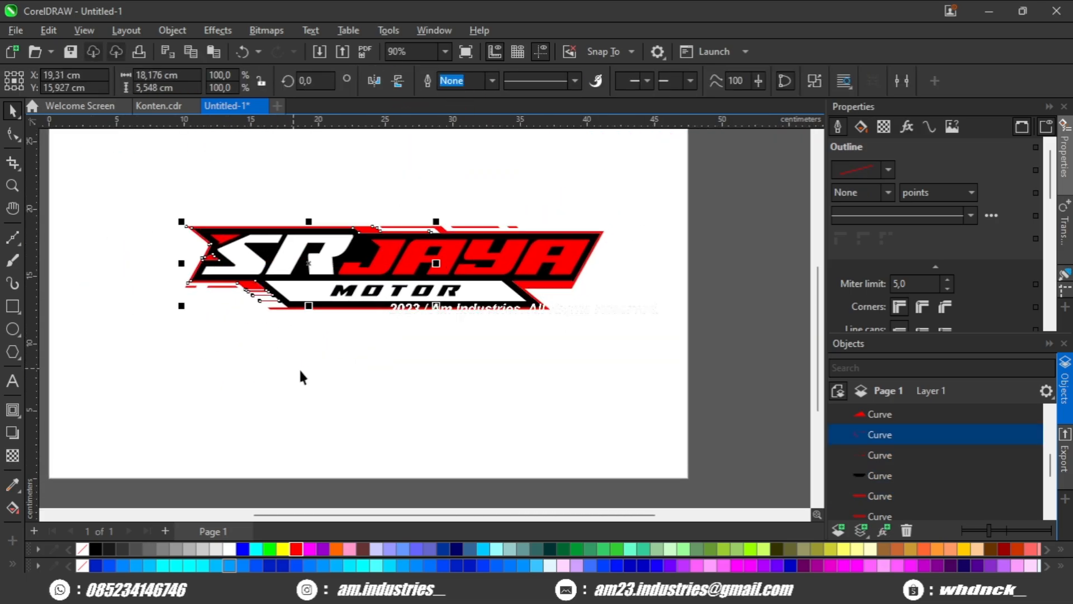
{"action": "scroll", "coordinate": [497, 301], "scroll_direction": "up", "scroll_amount": 3}
{"action": "left_click_drag", "start_coordinate": [536, 273], "coordinate": [579, 326]}
{"action": "key", "text": "ctrl+z"}
{"action": "scroll", "coordinate": [422, 187], "scroll_direction": "up", "scroll_amount": 5}
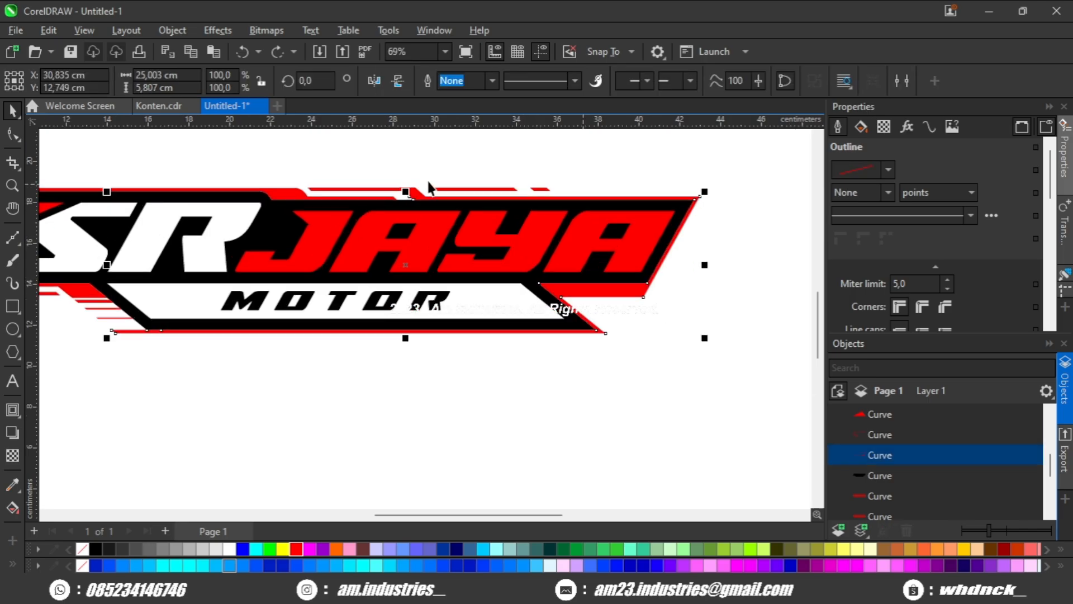
Weld the slanted red strip above JAYA to the right section of the inner red frame.
{"action": "left_click", "coordinate": [359, 202], "text": "shift"}
{"action": "scroll", "coordinate": [288, 189], "scroll_direction": "down", "scroll_amount": 4}
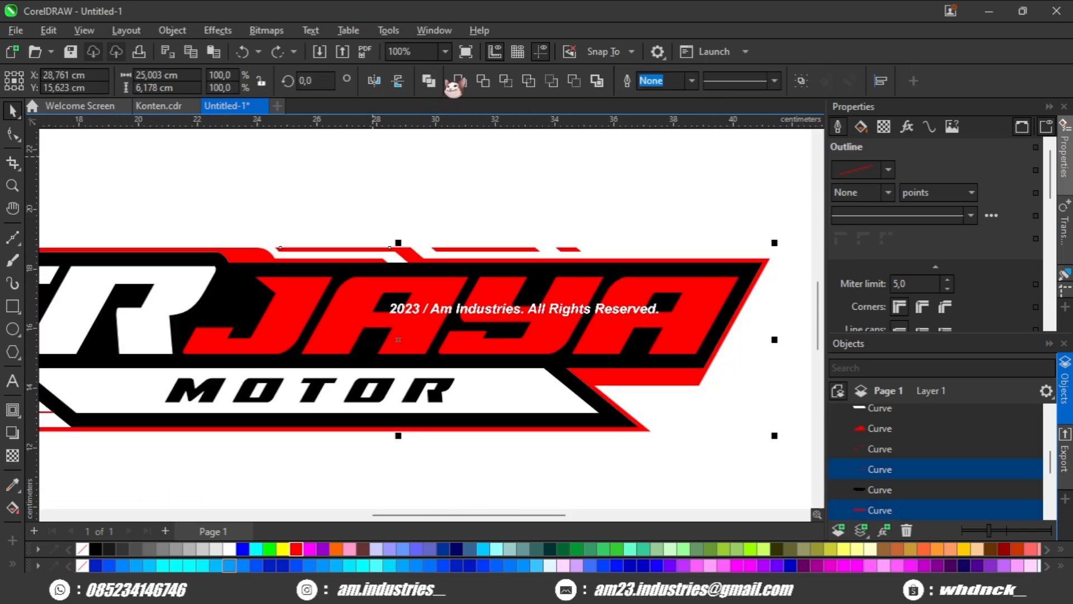
{"action": "left_click", "coordinate": [458, 81]}
{"action": "scroll", "coordinate": [474, 166], "scroll_direction": "down", "scroll_amount": 2}
{"action": "left_click", "coordinate": [414, 193]}
{"action": "left_click_drag", "start_coordinate": [413, 193], "coordinate": [507, 223]}
{"action": "scroll", "coordinate": [509, 224], "scroll_direction": "down", "scroll_amount": 1}
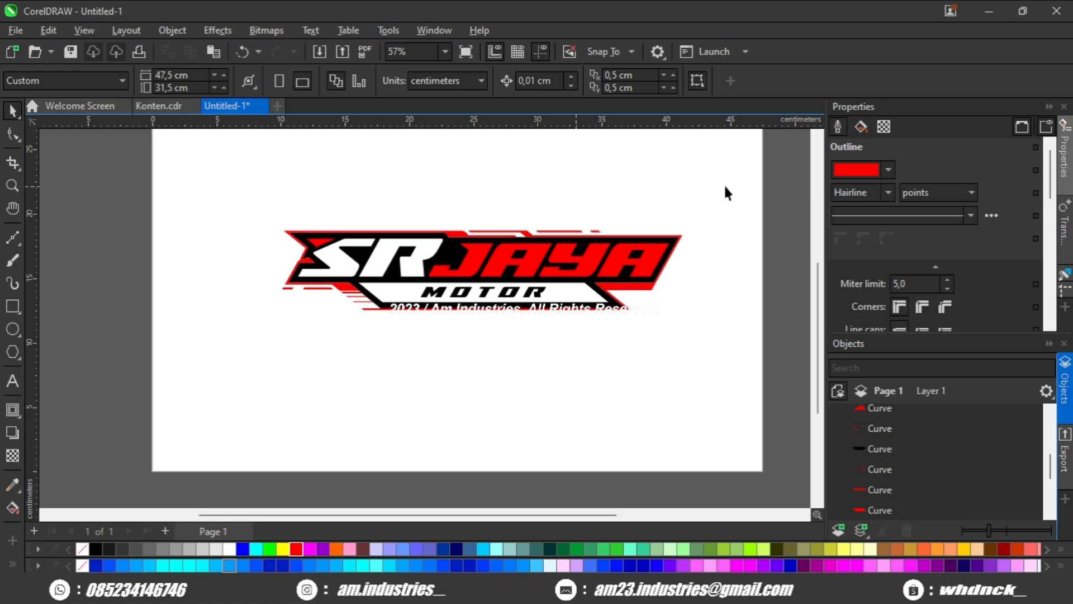
Select the whole logo and create a boundary curve around it.
{"action": "left_click_drag", "start_coordinate": [218, 358], "coordinate": [217, 358]}
{"action": "scroll", "coordinate": [491, 213], "scroll_direction": "up", "scroll_amount": 2}
{"action": "left_click", "coordinate": [599, 82]}
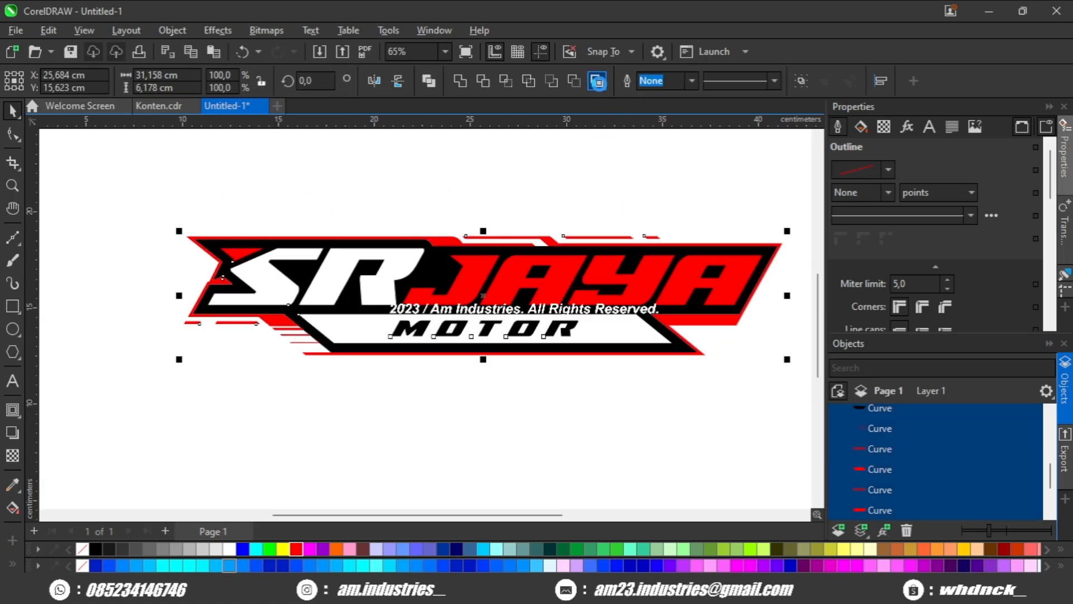
Apply a one-step black outside contour of about 0.246 cm to the boundary curve.
{"action": "scroll", "coordinate": [337, 293], "scroll_direction": "up", "scroll_amount": 3}
{"action": "left_click", "coordinate": [13, 410]}
{"action": "mouse_move", "coordinate": [344, 398]}
{"action": "left_mouse_down"}
{"action": "mouse_move", "coordinate": [348, 431]}
{"action": "mouse_move", "coordinate": [352, 409]}
{"action": "left_mouse_up"}
{"action": "scroll", "coordinate": [352, 414], "scroll_direction": "down", "scroll_amount": 2}
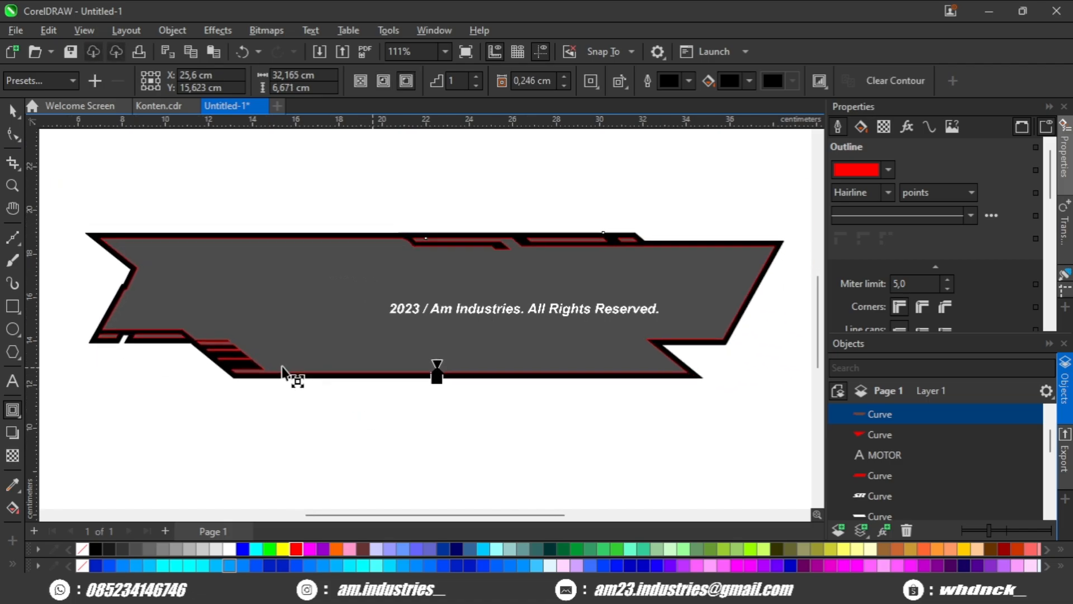
Break the contour away from the boundary curve and weld the two into a single black shape.
{"action": "key", "text": "ctrl+k"}
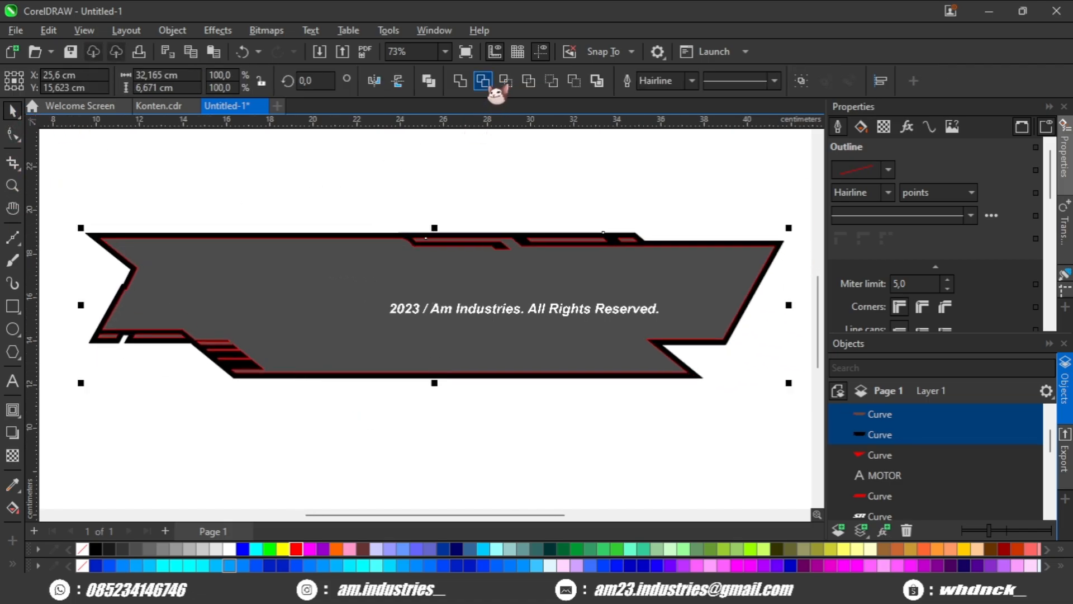
{"action": "left_click", "coordinate": [464, 83]}
{"action": "scroll", "coordinate": [302, 259], "scroll_direction": "up", "scroll_amount": 2}
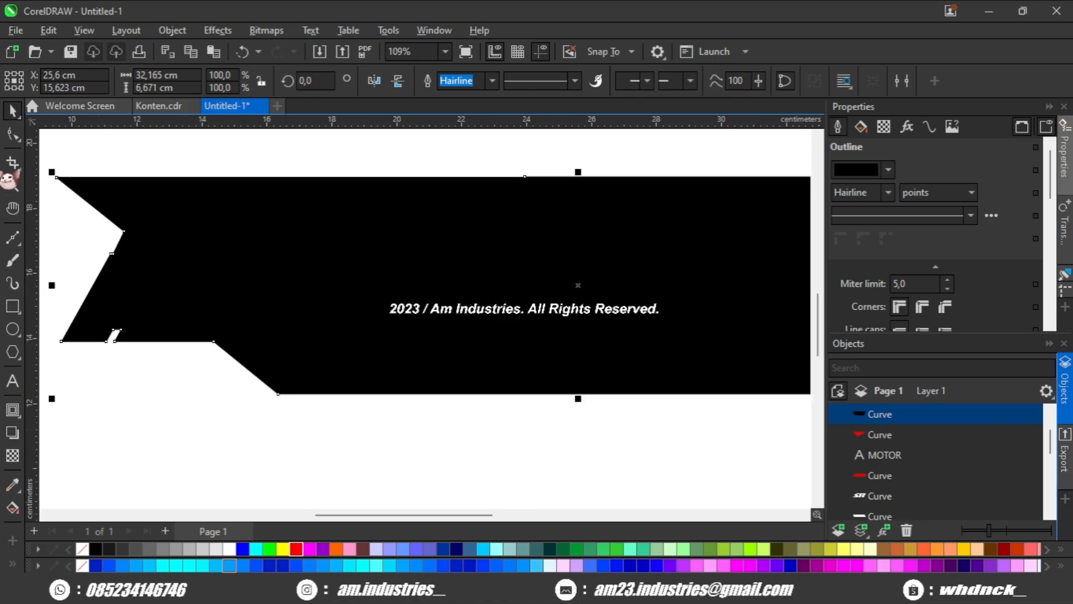
Delete the nodes forming the small slanted notch in the black shape's lower-left edge.
{"action": "left_click", "coordinate": [13, 134]}
{"action": "left_click_drag", "start_coordinate": [104, 241], "coordinate": [185, 237]}
{"action": "scroll", "coordinate": [186, 315], "scroll_direction": "up", "scroll_amount": 3}
{"action": "left_click_drag", "start_coordinate": [230, 311], "coordinate": [169, 371]}
{"action": "scroll", "coordinate": [168, 371], "scroll_direction": "down", "scroll_amount": 3}
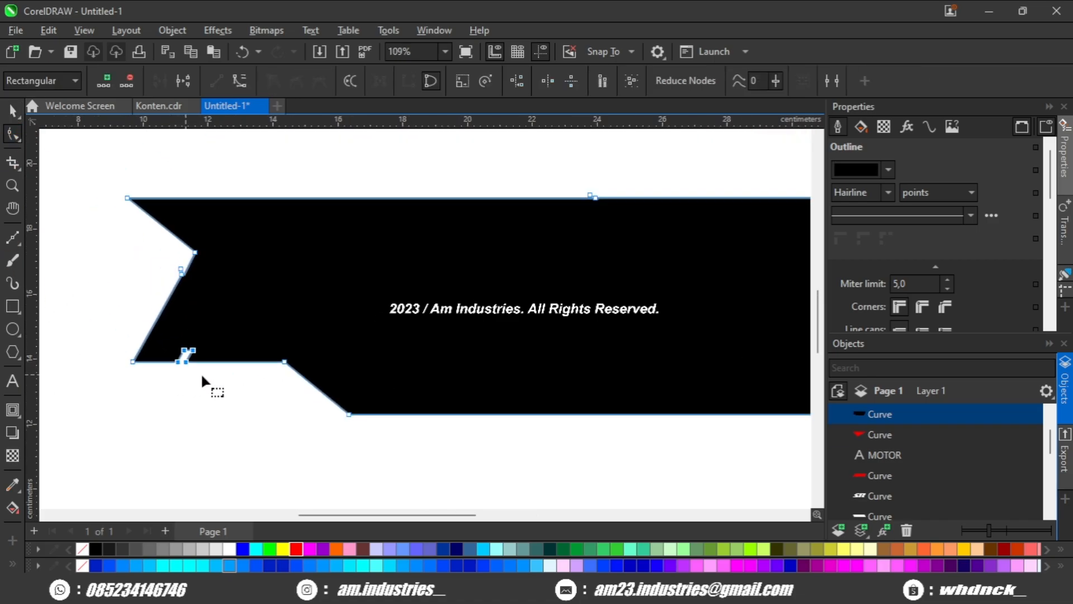
{"action": "key", "text": "Delete"}
Send the black shape behind all the other logo objects.
{"action": "scroll", "coordinate": [280, 358], "scroll_direction": "down", "scroll_amount": 3}
{"action": "key", "text": "space"}
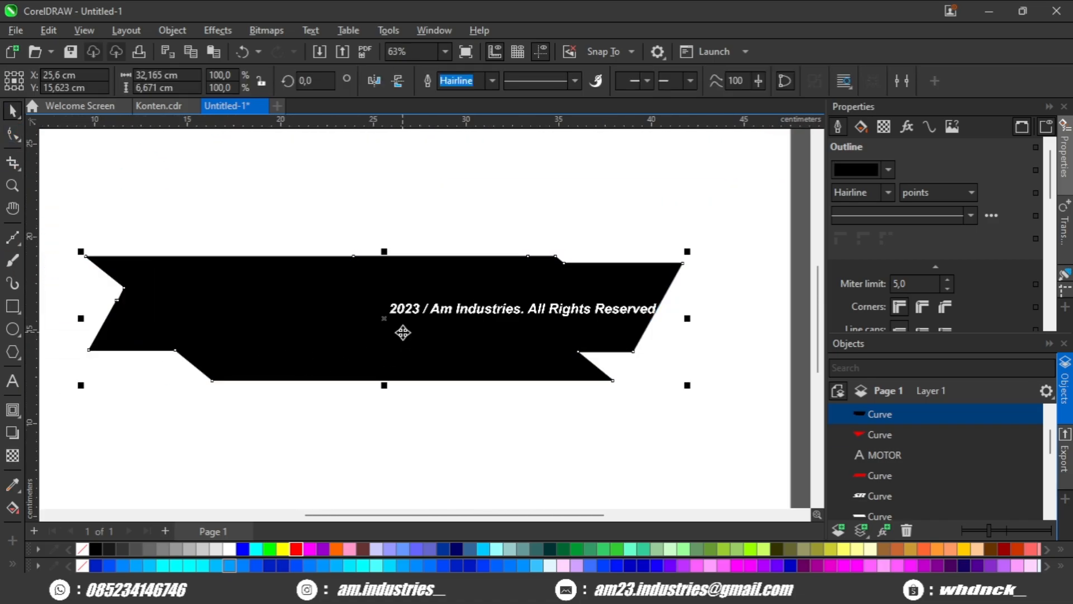
{"action": "key", "text": "shift+Page_Down"}
{"action": "left_click", "coordinate": [358, 405]}
Recolor the red border curve framing the logo's left half, including its slanted stripes, to white.
{"action": "scroll", "coordinate": [153, 376], "scroll_direction": "up", "scroll_amount": 5}
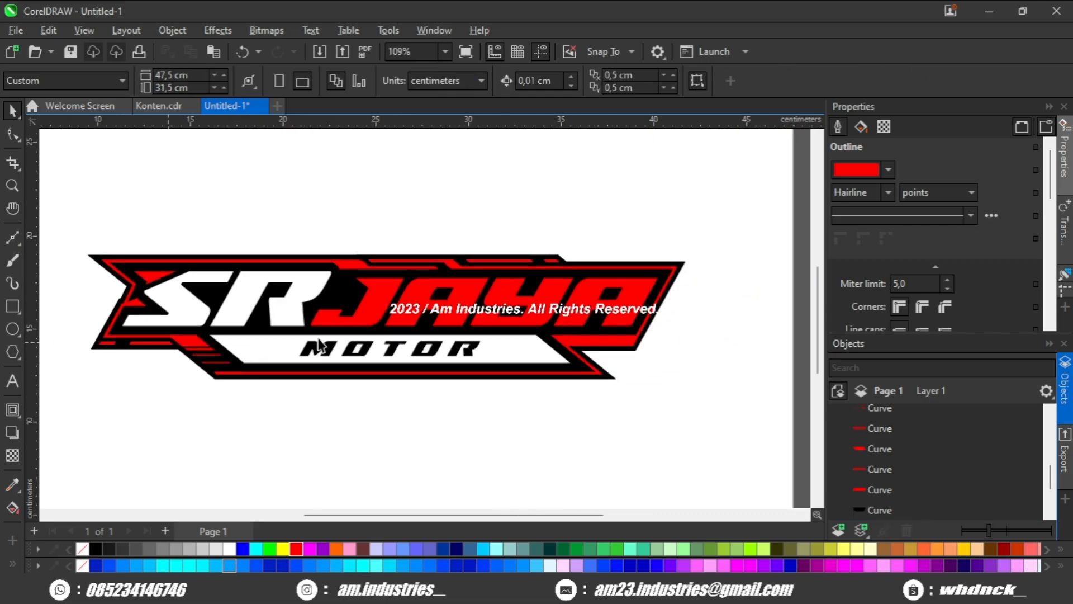
{"action": "left_click", "coordinate": [367, 274]}
{"action": "scroll", "coordinate": [342, 317], "scroll_direction": "down", "scroll_amount": 2}
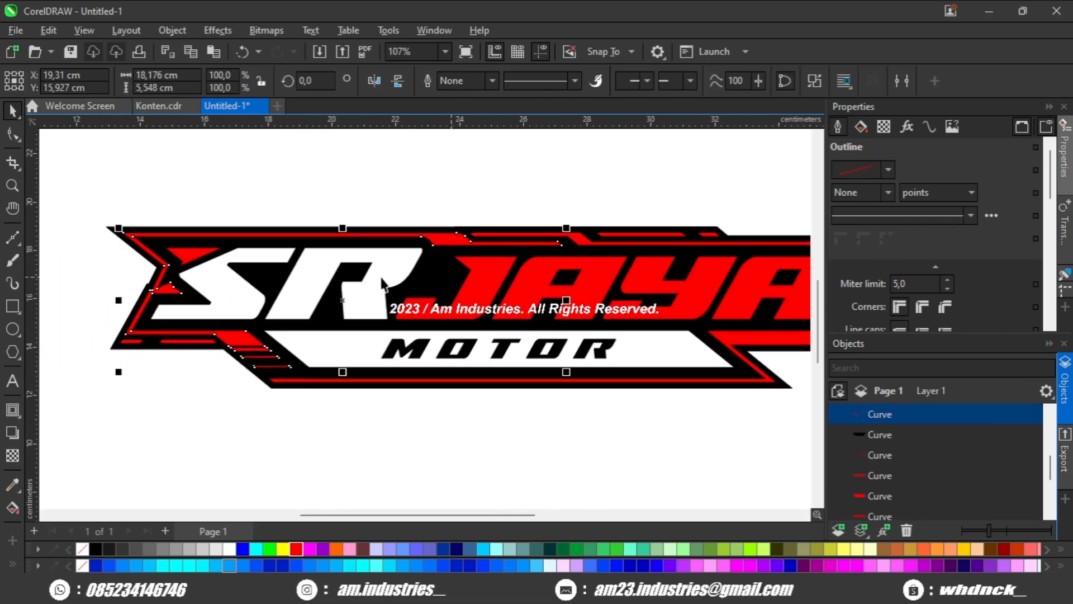
{"action": "left_click", "coordinate": [230, 549]}
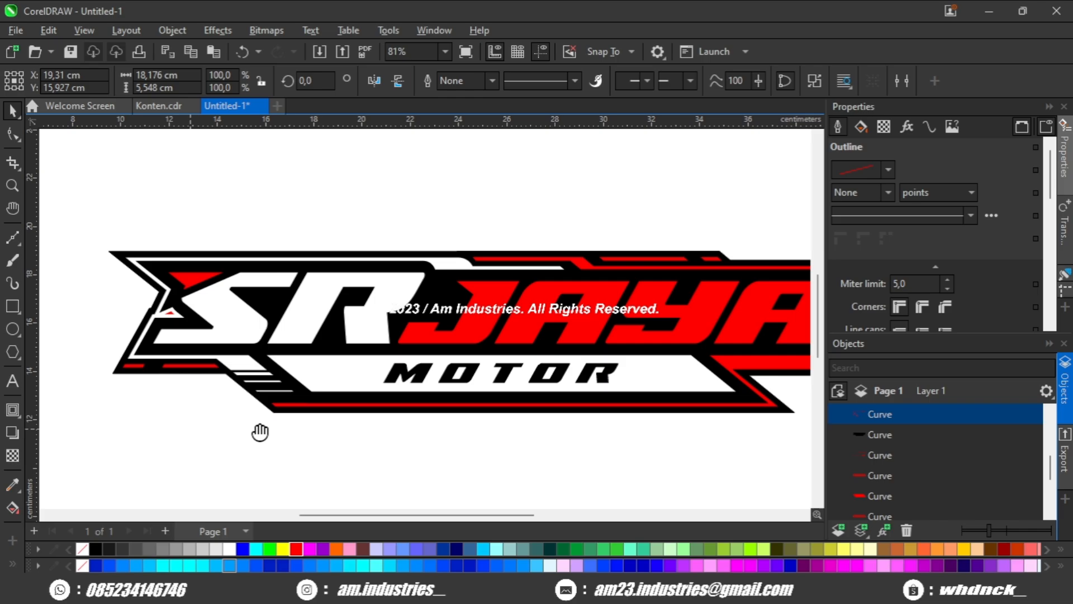
Cut the small red triangle's shape out of the white border curve's triangular accent at the left notch, removing the red triangle.
{"action": "left_click_drag", "start_coordinate": [260, 432], "coordinate": [227, 372]}
{"action": "scroll", "coordinate": [162, 305], "scroll_direction": "up", "scroll_amount": 2}
{"action": "key", "text": "Escape"}
{"action": "left_click", "coordinate": [124, 222]}
{"action": "scroll", "coordinate": [121, 221], "scroll_direction": "up", "scroll_amount": 2}
{"action": "left_click_drag", "start_coordinate": [130, 232], "coordinate": [229, 355]}
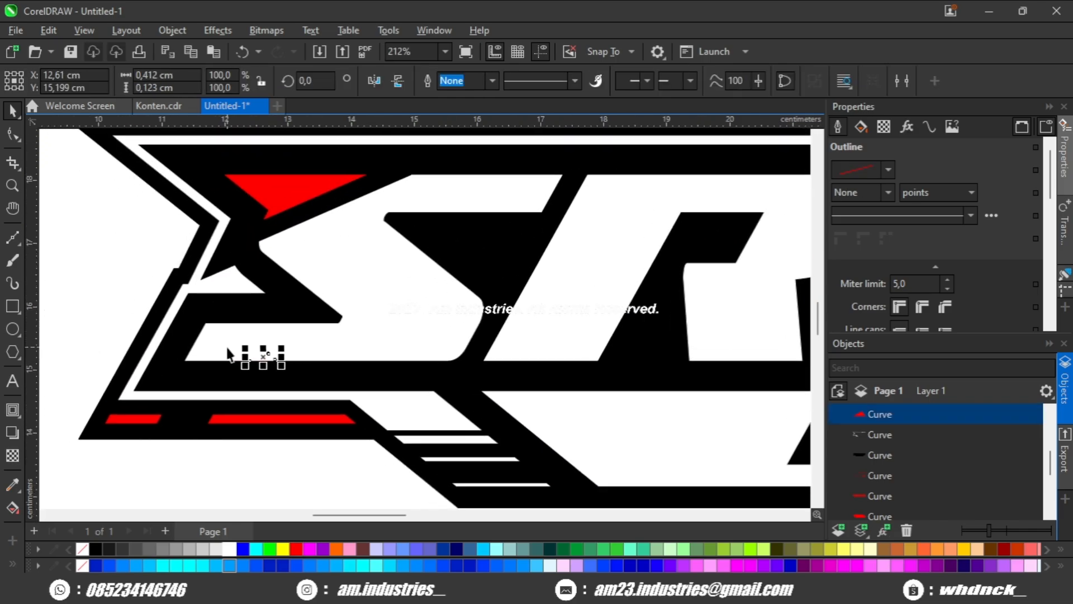
{"action": "scroll", "coordinate": [224, 228], "scroll_direction": "up", "scroll_amount": 2}
{"action": "left_click", "coordinate": [226, 223], "text": "shift"}
{"action": "scroll", "coordinate": [228, 221], "scroll_direction": "down", "scroll_amount": 3}
{"action": "left_click", "coordinate": [577, 83]}
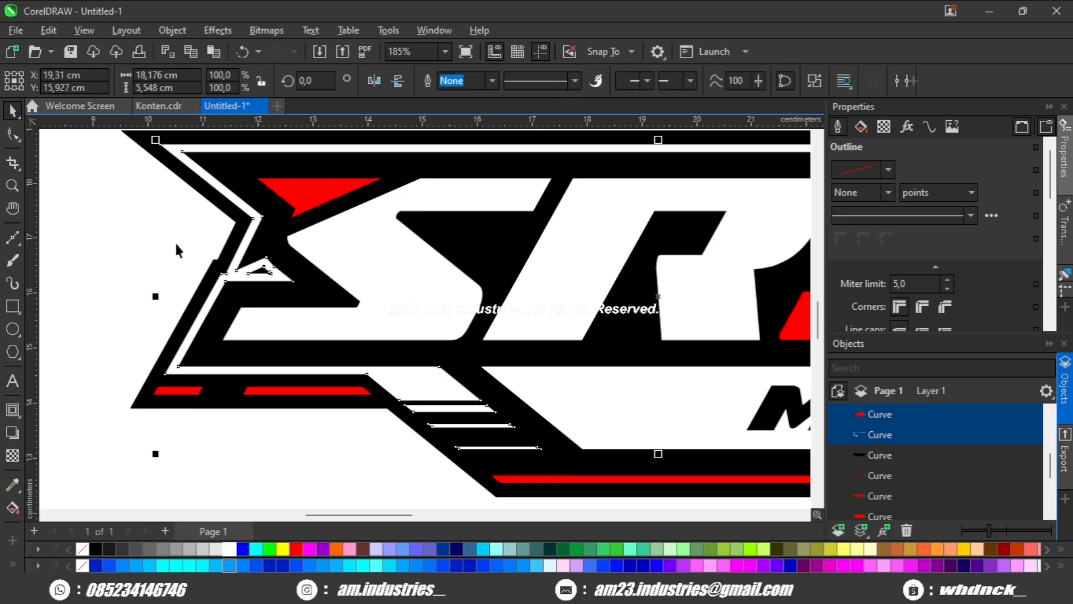
Extend the left end of the longer red bar along the lower-left edge toward the short red bar, keeping its slant.
{"action": "scroll", "coordinate": [198, 294], "scroll_direction": "down", "scroll_amount": 2}
{"action": "left_click", "coordinate": [258, 375]}
{"action": "left_click_drag", "start_coordinate": [259, 375], "coordinate": [273, 384]}
{"action": "scroll", "coordinate": [249, 361], "scroll_direction": "up", "scroll_amount": 1}
{"action": "left_click", "coordinate": [249, 359]}
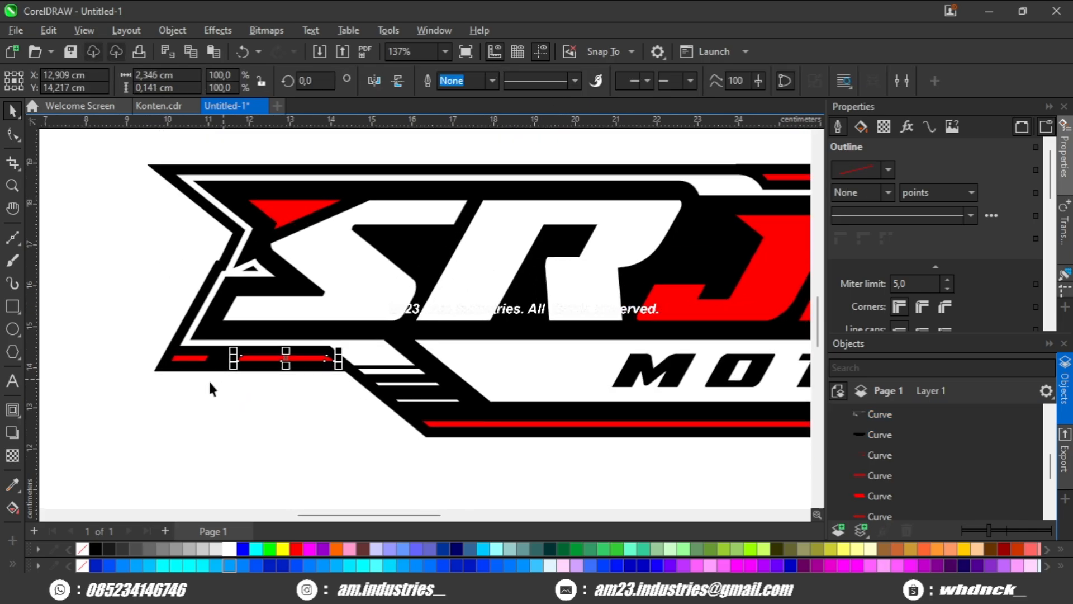
{"action": "scroll", "coordinate": [209, 380], "scroll_direction": "up", "scroll_amount": 1}
{"action": "left_click", "coordinate": [195, 344]}
{"action": "left_click", "coordinate": [12, 134]}
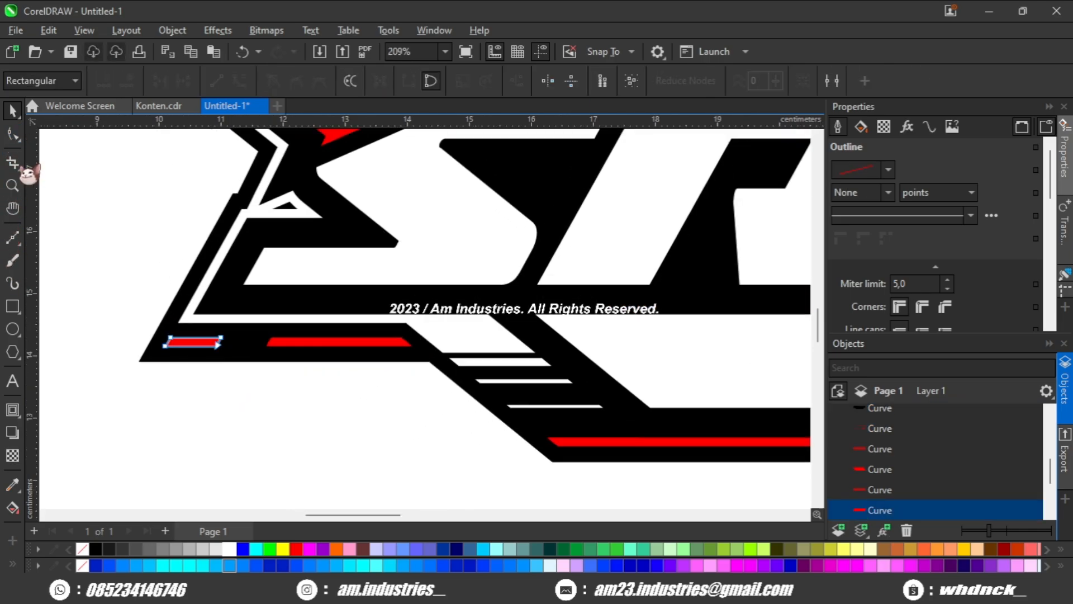
{"action": "scroll", "coordinate": [240, 369], "scroll_direction": "up", "scroll_amount": 1}
{"action": "left_click_drag", "start_coordinate": [233, 395], "coordinate": [233, 394]}
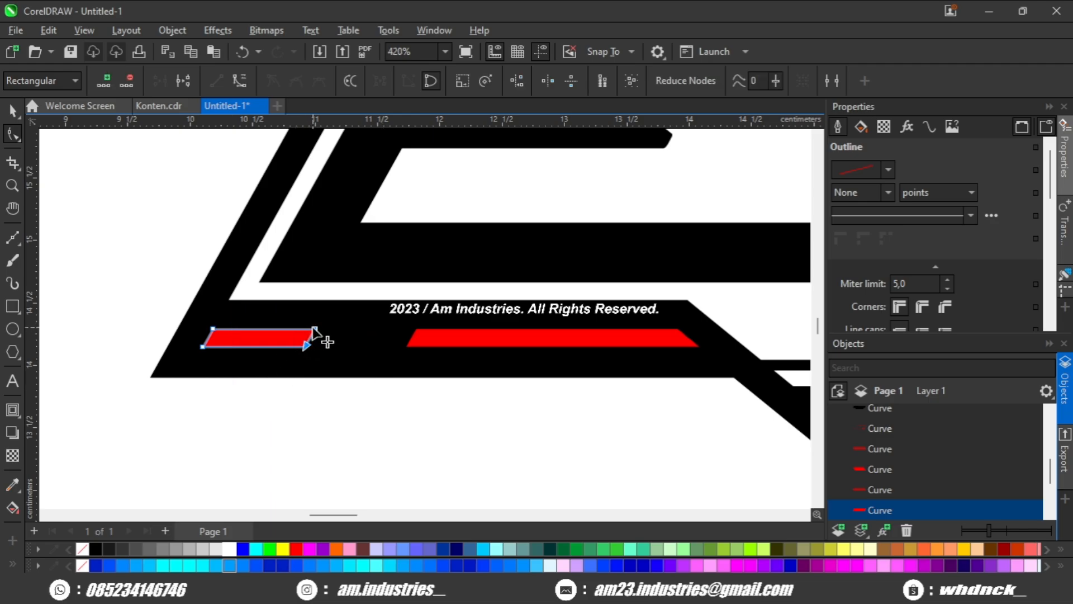
{"action": "left_click", "coordinate": [420, 344]}
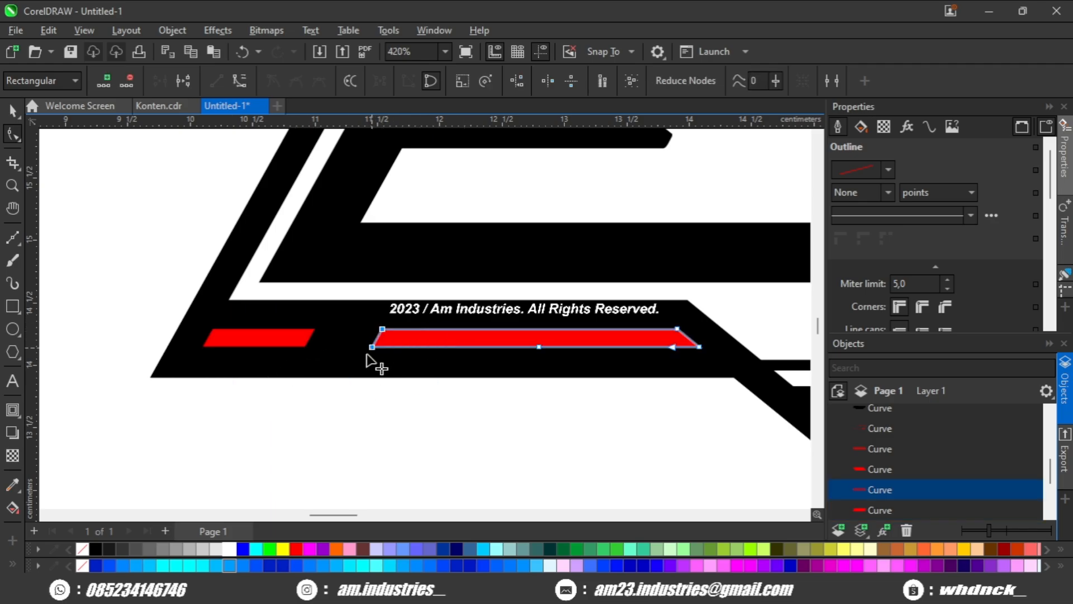
{"action": "scroll", "coordinate": [366, 358], "scroll_direction": "down", "scroll_amount": 2}
{"action": "key", "text": "space"}
{"action": "left_click", "coordinate": [297, 426]}
Select the short and long lower-left red bars together with the black backing for node editing, picking the short bar's nodes.
{"action": "scroll", "coordinate": [297, 425], "scroll_direction": "down", "scroll_amount": 3}
{"action": "left_click_drag", "start_coordinate": [363, 424], "coordinate": [292, 364]}
{"action": "scroll", "coordinate": [335, 383], "scroll_direction": "down", "scroll_amount": 2}
{"action": "left_click_drag", "start_coordinate": [357, 389], "coordinate": [297, 380]}
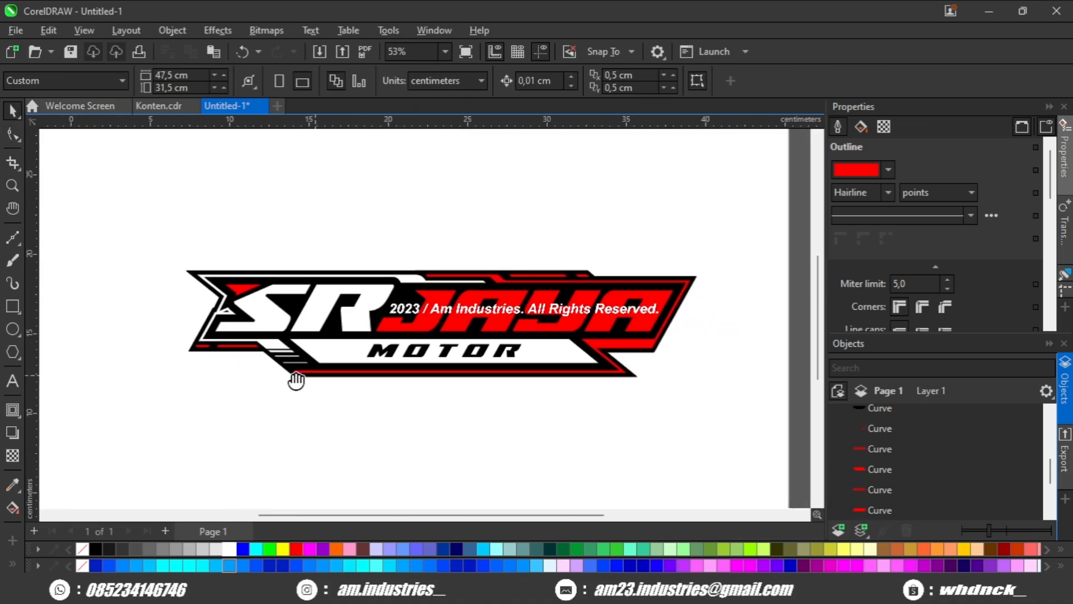
{"action": "scroll", "coordinate": [285, 377], "scroll_direction": "up", "scroll_amount": 5}
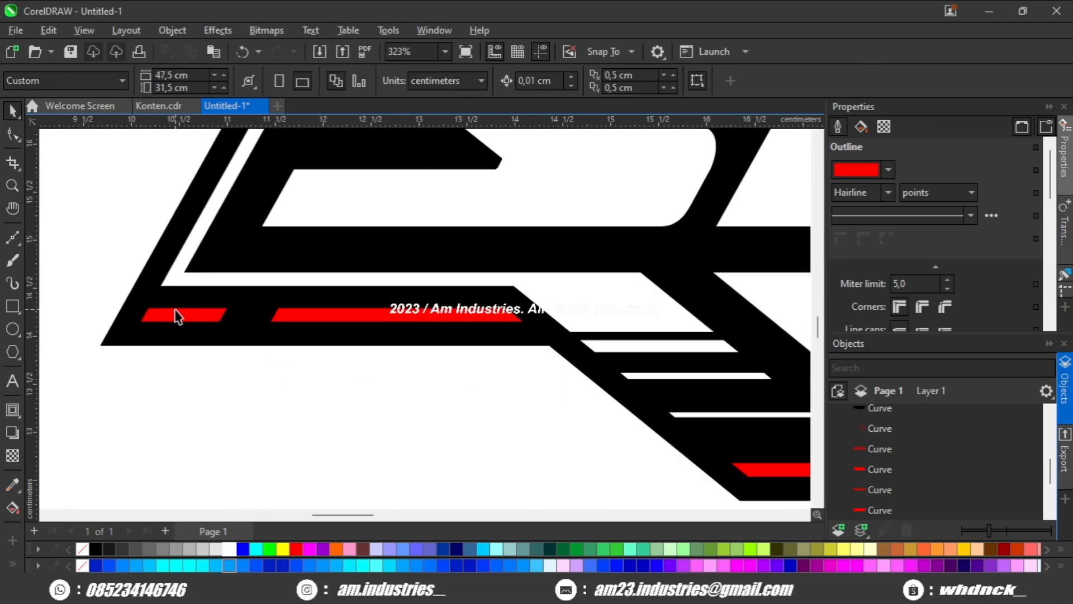
{"action": "left_click", "coordinate": [177, 317]}
{"action": "key", "text": "F10"}
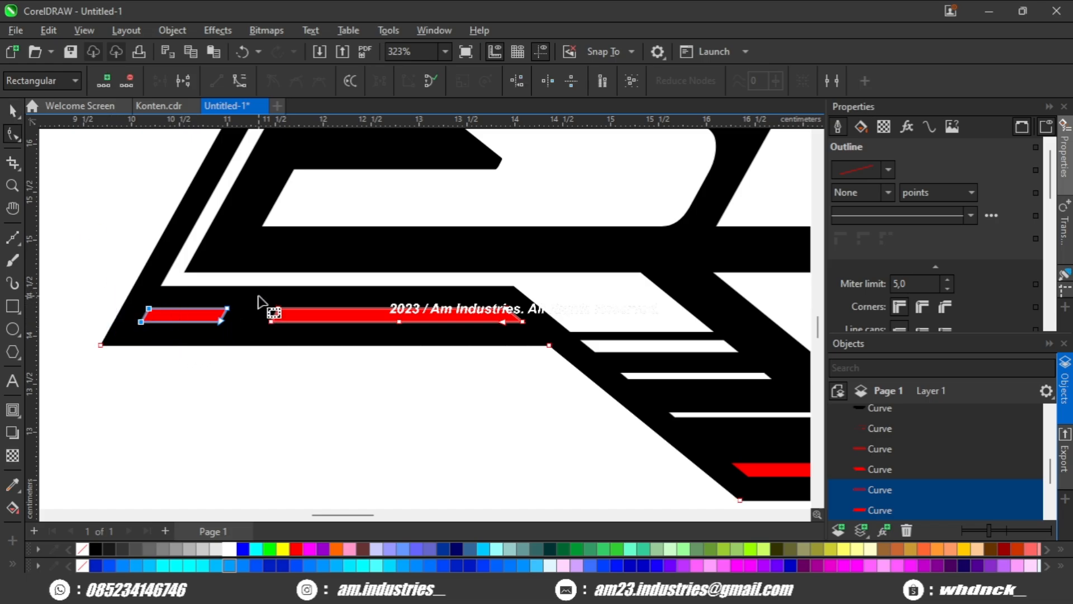
{"action": "left_click_drag", "start_coordinate": [258, 303], "coordinate": [272, 328]}
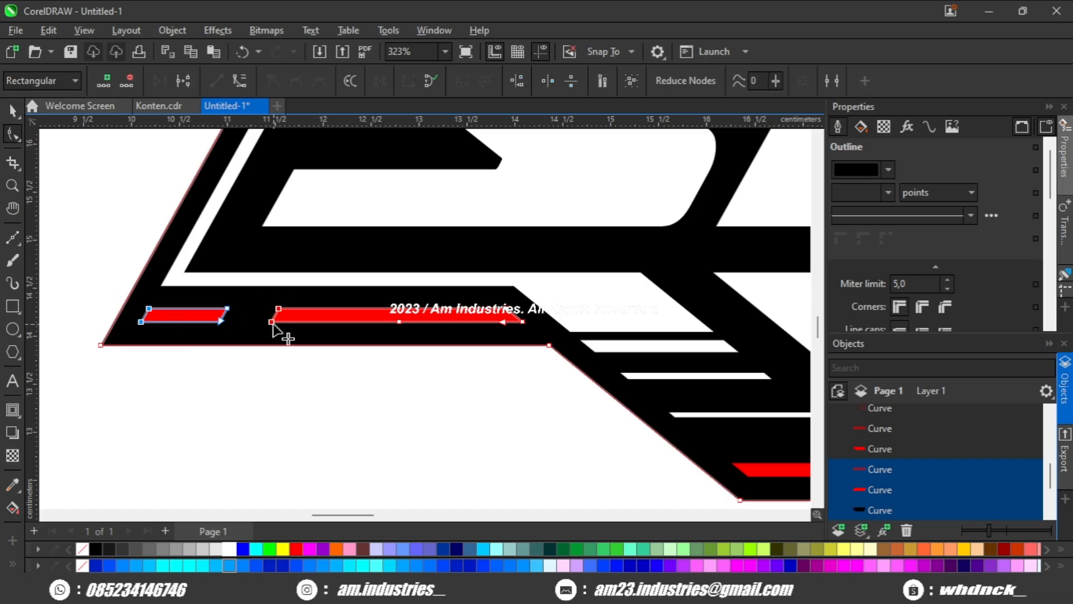
{"action": "left_click", "coordinate": [177, 314]}
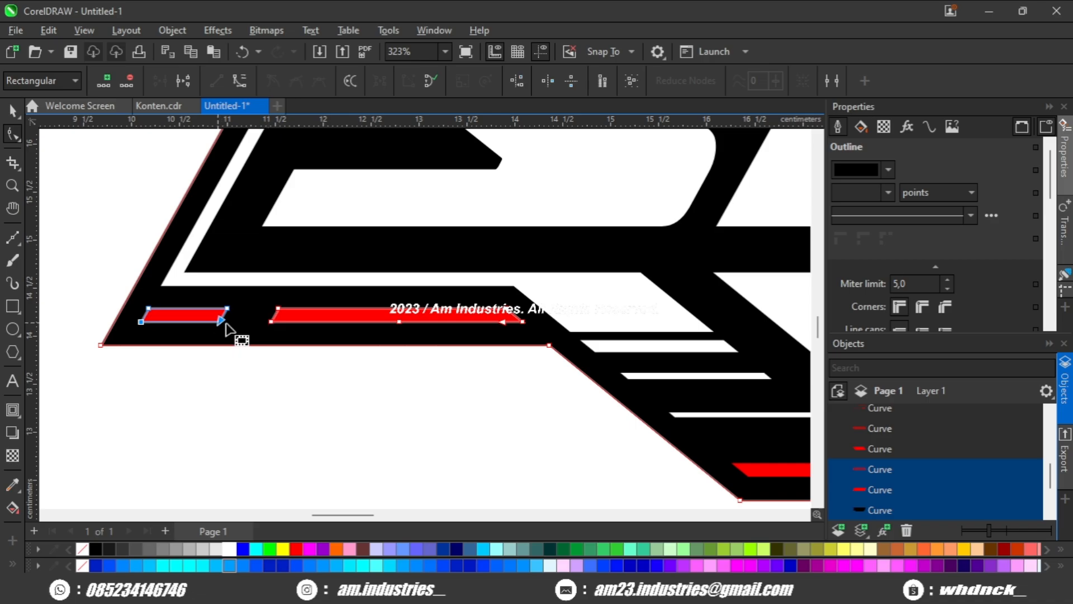
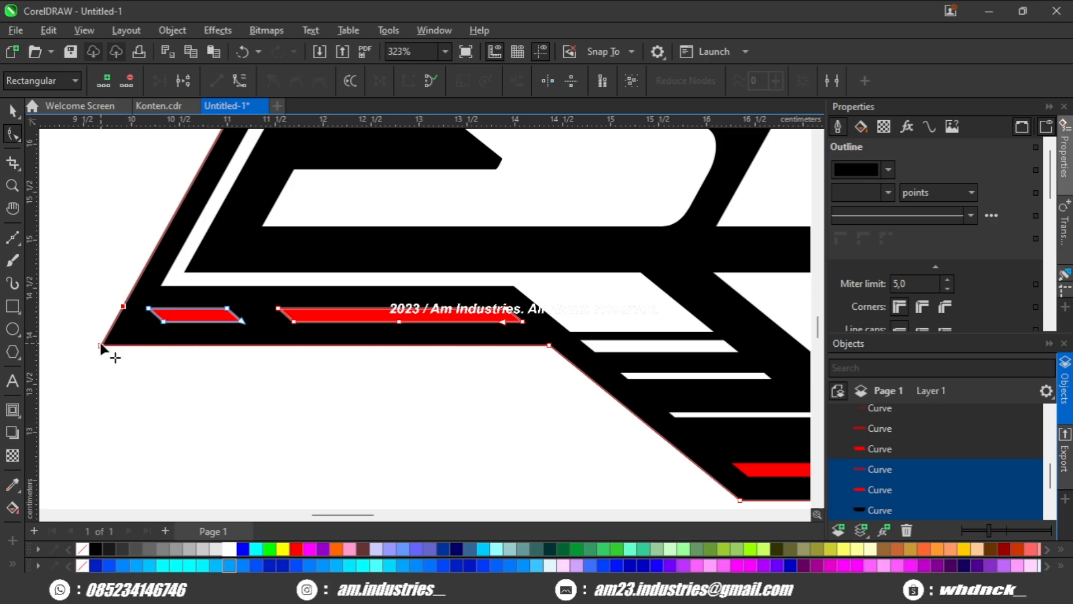
Bevel the black backing's lower-left corner by moving its corner node inward and up, parallel to the slanted end of the short red bar.
{"action": "left_click_drag", "start_coordinate": [100, 343], "coordinate": [138, 348]}
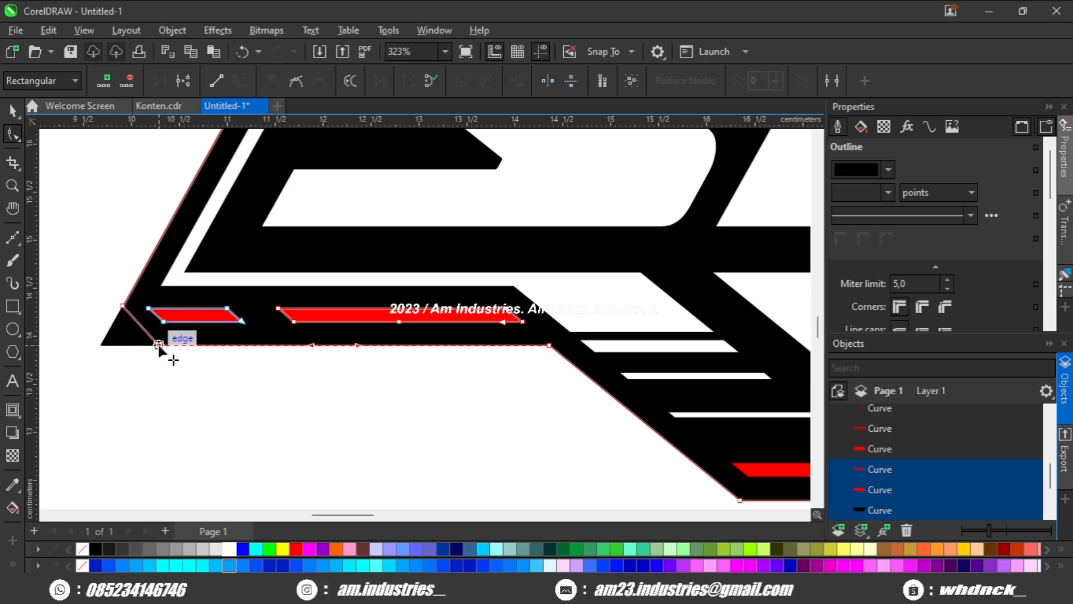
{"action": "scroll", "coordinate": [113, 344], "scroll_direction": "up", "scroll_amount": 3}
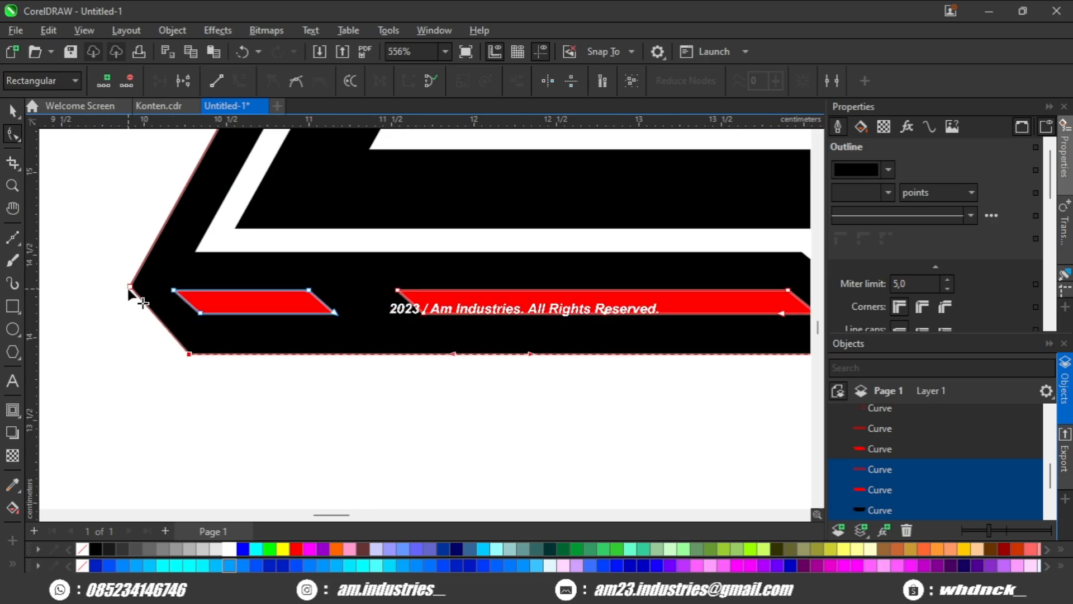
{"action": "left_click_drag", "start_coordinate": [187, 354], "coordinate": [164, 330]}
{"action": "scroll", "coordinate": [157, 354], "scroll_direction": "down", "scroll_amount": 3}
{"action": "key", "text": "space"}
{"action": "left_click", "coordinate": [156, 380]}
{"action": "scroll", "coordinate": [159, 381], "scroll_direction": "down", "scroll_amount": 5}
{"action": "scroll", "coordinate": [160, 379], "scroll_direction": "down", "scroll_amount": 1}
{"action": "scroll", "coordinate": [208, 328], "scroll_direction": "down", "scroll_amount": 1}
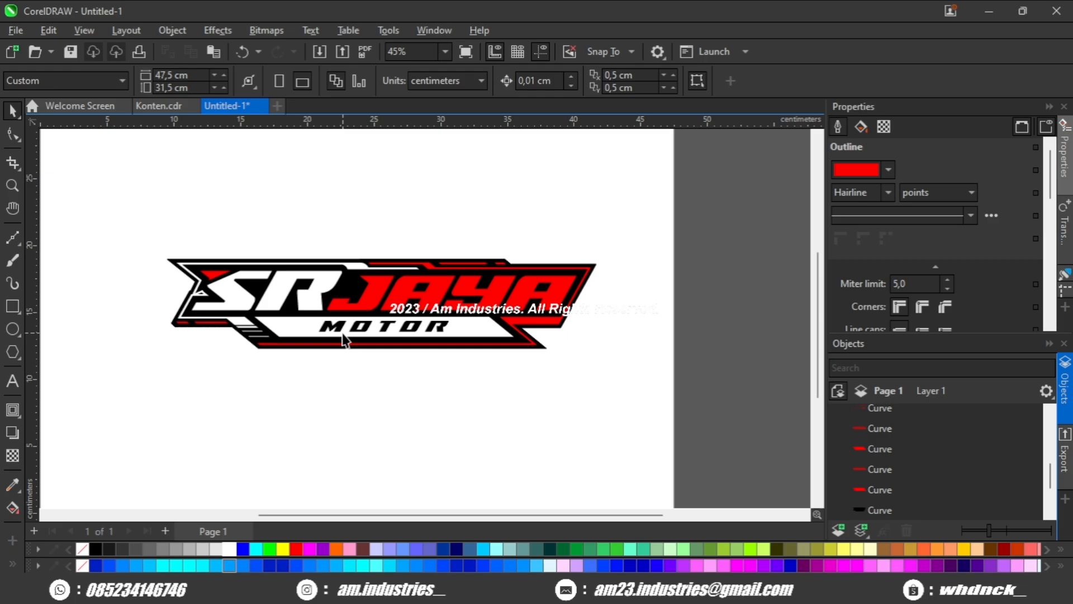
Examine the whole logo's backing outline, borders and accent bars.
{"action": "scroll", "coordinate": [410, 310], "scroll_direction": "up", "scroll_amount": 1}
{"action": "left_click_drag", "start_coordinate": [345, 336], "coordinate": [408, 337]}
{"action": "scroll", "coordinate": [416, 330], "scroll_direction": "down", "scroll_amount": 1}
{"action": "scroll", "coordinate": [306, 335], "scroll_direction": "up", "scroll_amount": 2}
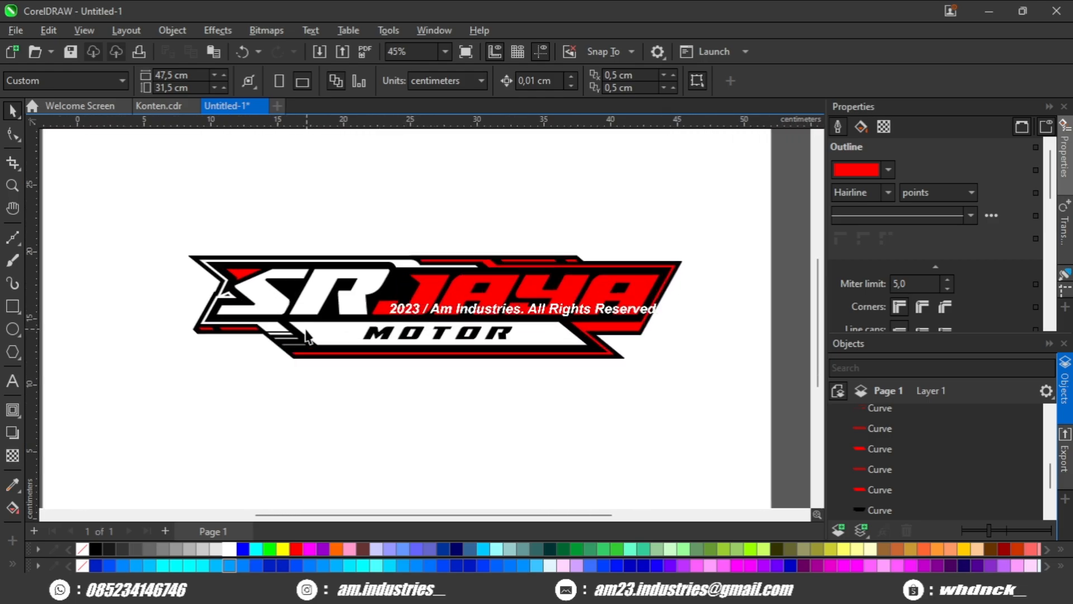
{"action": "left_click_drag", "start_coordinate": [671, 241], "coordinate": [570, 281]}
{"action": "left_click", "coordinate": [534, 240]}
{"action": "scroll", "coordinate": [330, 305], "scroll_direction": "up", "scroll_amount": 1}
{"action": "scroll", "coordinate": [330, 300], "scroll_direction": "down", "scroll_amount": 2}
{"action": "left_click", "coordinate": [363, 261]}
{"action": "left_click", "coordinate": [377, 254]}
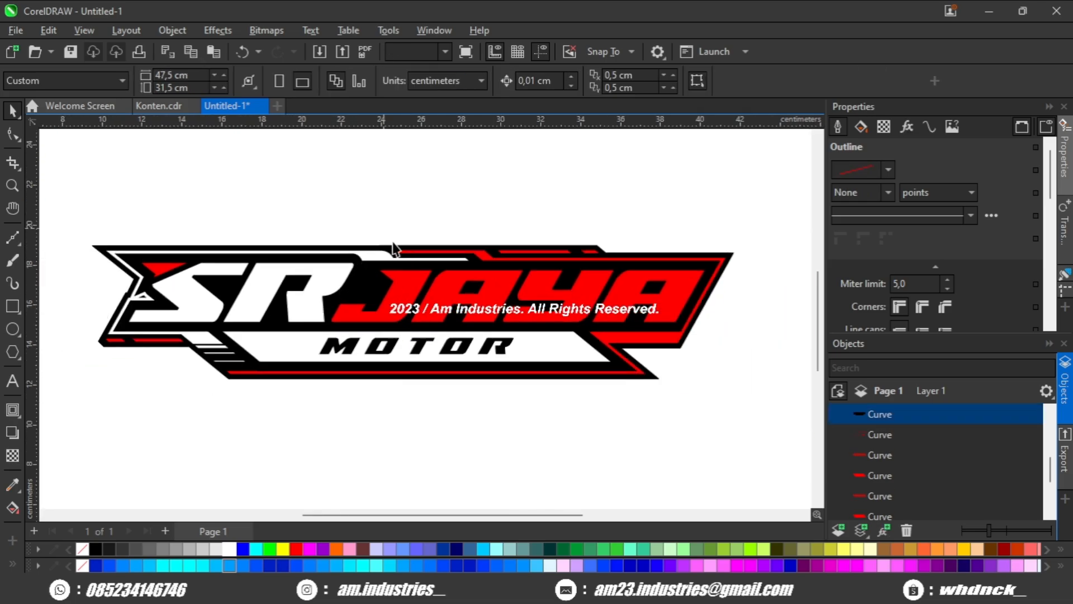
Recolor the white plate behind MOTOR and the small red triangle beside the S to golden yellow.
{"action": "scroll", "coordinate": [377, 255], "scroll_direction": "up", "scroll_amount": 1}
{"action": "scroll", "coordinate": [376, 240], "scroll_direction": "up", "scroll_amount": 1}
{"action": "scroll", "coordinate": [260, 323], "scroll_direction": "down", "scroll_amount": 1}
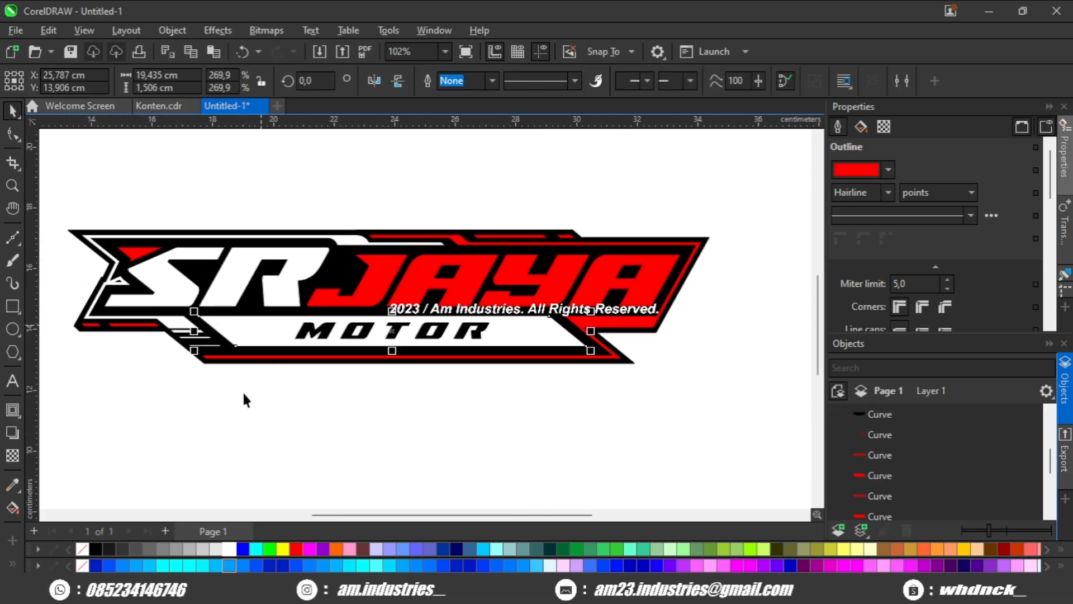
{"action": "scroll", "coordinate": [243, 390], "scroll_direction": "up", "scroll_amount": 1}
{"action": "left_click", "coordinate": [240, 353]}
{"action": "scroll", "coordinate": [221, 314], "scroll_direction": "up", "scroll_amount": 1}
{"action": "left_click", "coordinate": [264, 303]}
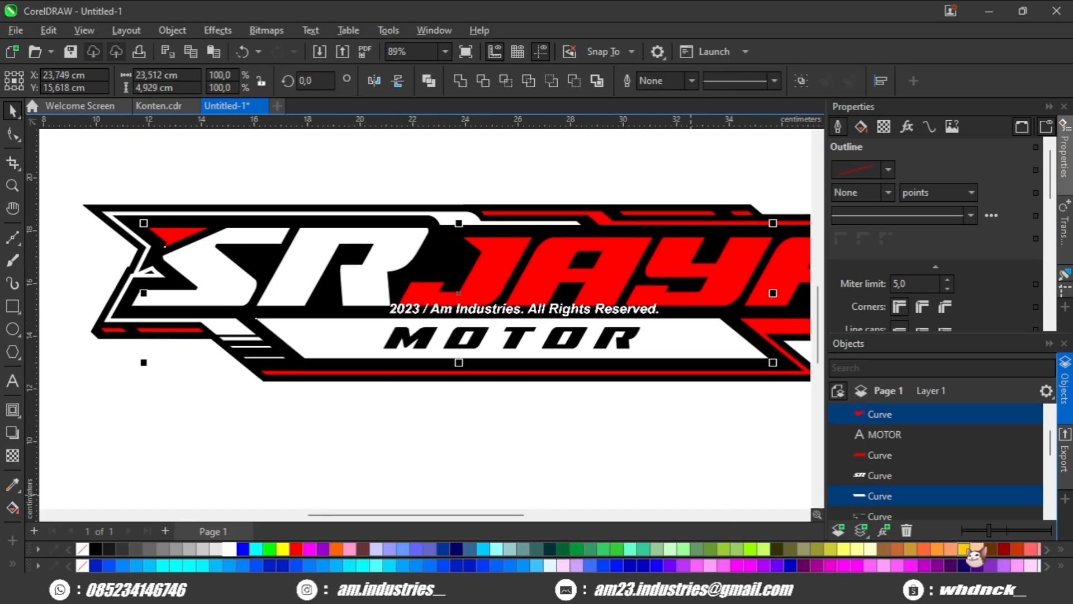
{"action": "left_click", "coordinate": [966, 549]}
{"action": "left_click", "coordinate": [509, 427]}
Recolor the red JAYA lettering to light blue.
{"action": "scroll", "coordinate": [436, 401], "scroll_direction": "down", "scroll_amount": 1}
{"action": "left_click_drag", "start_coordinate": [416, 394], "coordinate": [332, 376]}
{"action": "left_click", "coordinate": [396, 311]}
{"action": "scroll", "coordinate": [398, 314], "scroll_direction": "up", "scroll_amount": 1}
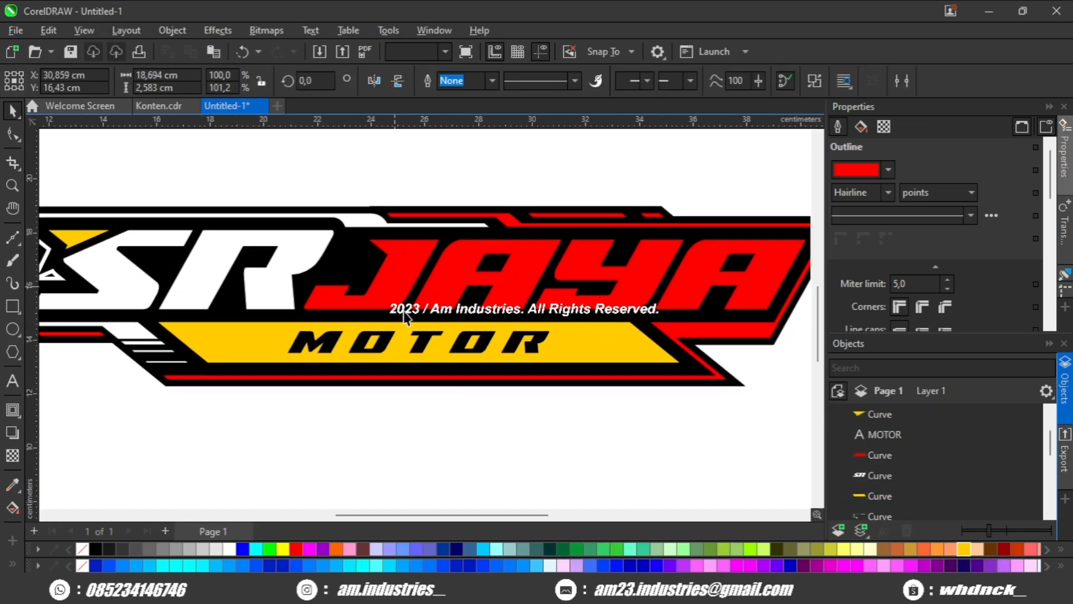
{"action": "left_click", "coordinate": [404, 314]}
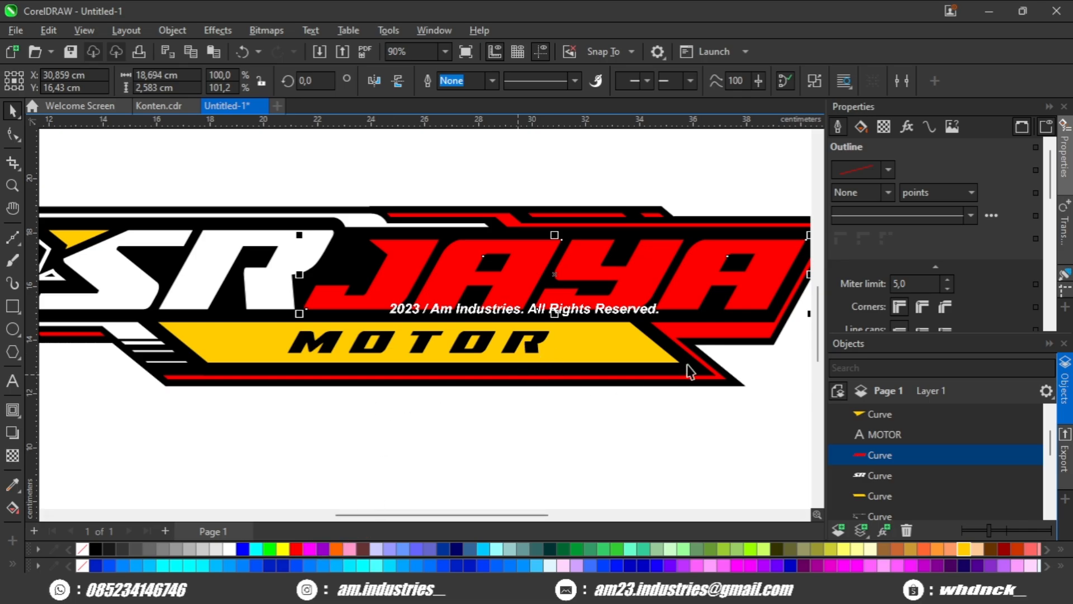
{"action": "left_click", "coordinate": [485, 549]}
{"action": "left_click", "coordinate": [318, 420]}
Recolor the white border curve framing the logo's left half, with its slanted stripes, to light blue.
{"action": "left_click_drag", "start_coordinate": [317, 421], "coordinate": [483, 424]}
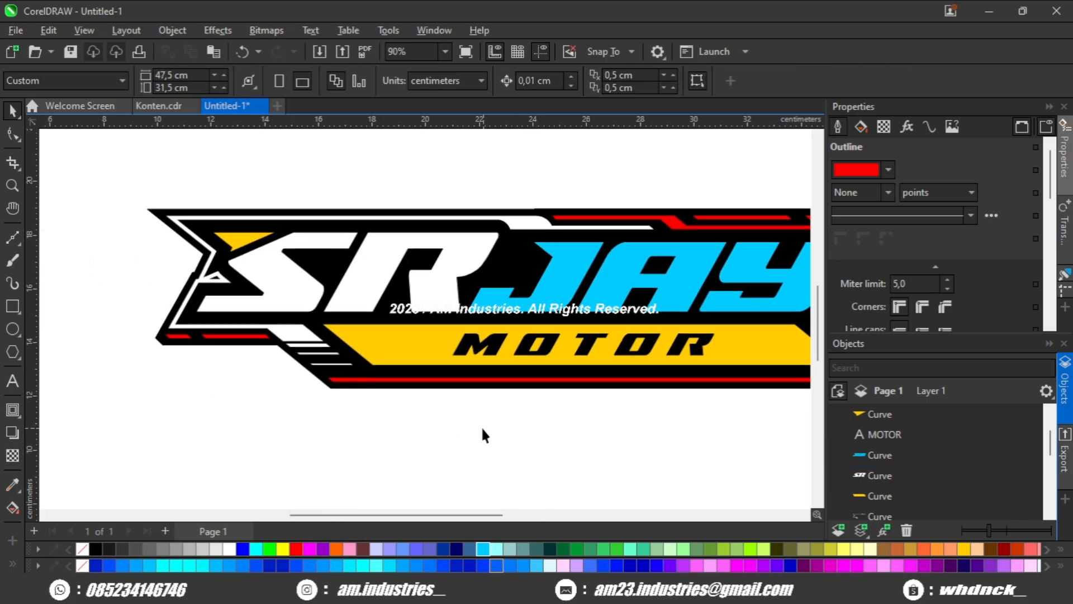
{"action": "left_click", "coordinate": [303, 338]}
{"action": "left_click", "coordinate": [483, 548]}
{"action": "left_click", "coordinate": [423, 451]}
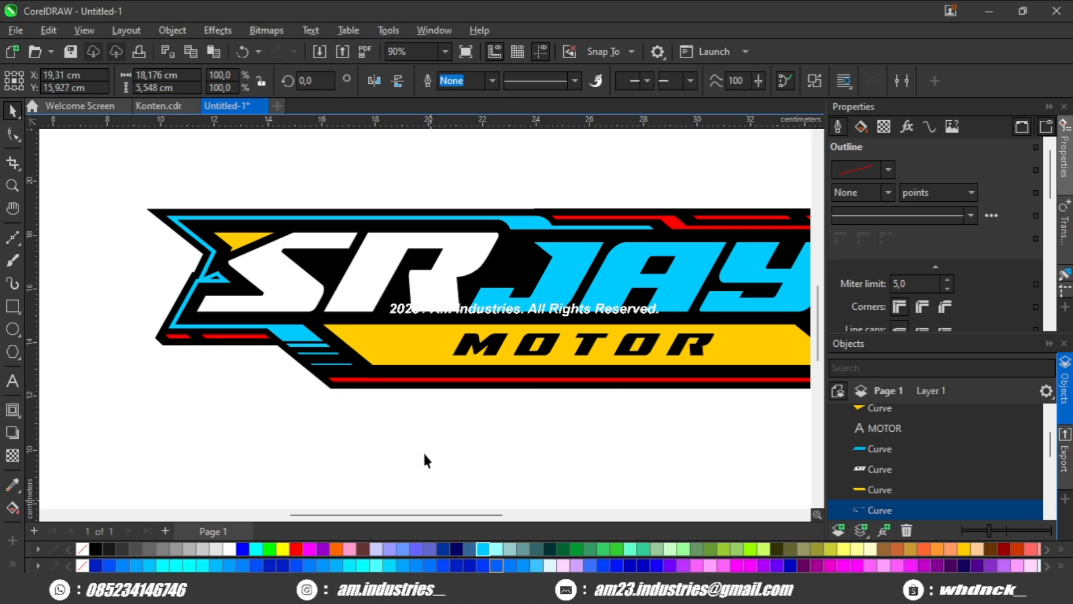
Recolor the red border curve framing the logo's right half and bottom edge to white.
{"action": "scroll", "coordinate": [404, 407], "scroll_direction": "right", "scroll_amount": 3}
{"action": "scroll", "coordinate": [730, 345], "scroll_direction": "down", "scroll_amount": 2}
{"action": "left_click", "coordinate": [614, 375]}
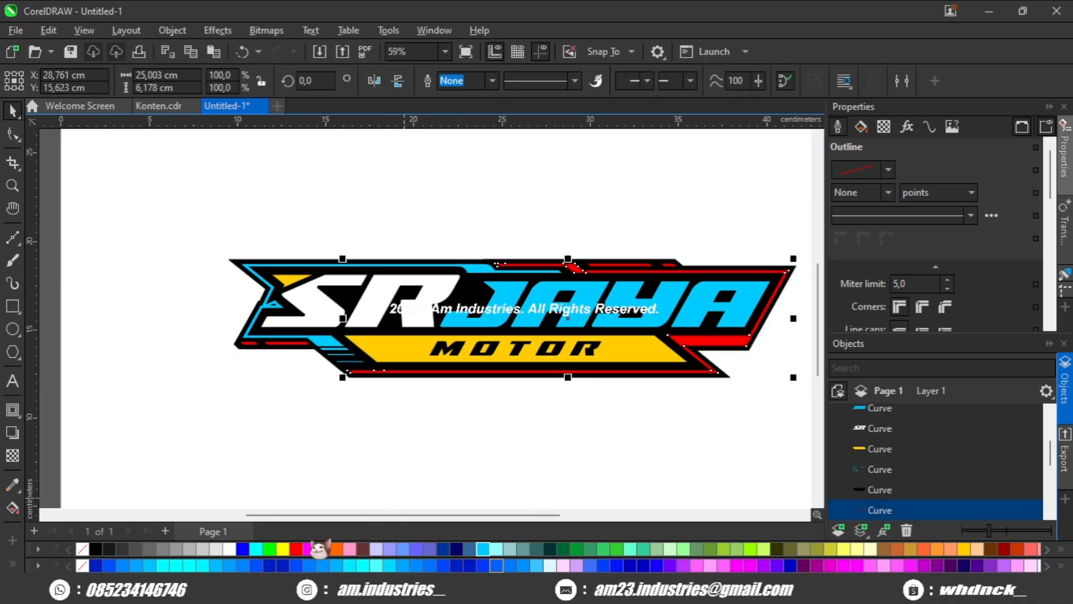
{"action": "left_click", "coordinate": [304, 487]}
Recolor the long red bar on the lower-left edge to golden yellow and the short one beside it to white.
{"action": "scroll", "coordinate": [300, 350], "scroll_direction": "up", "scroll_amount": 3}
{"action": "left_click", "coordinate": [271, 334]}
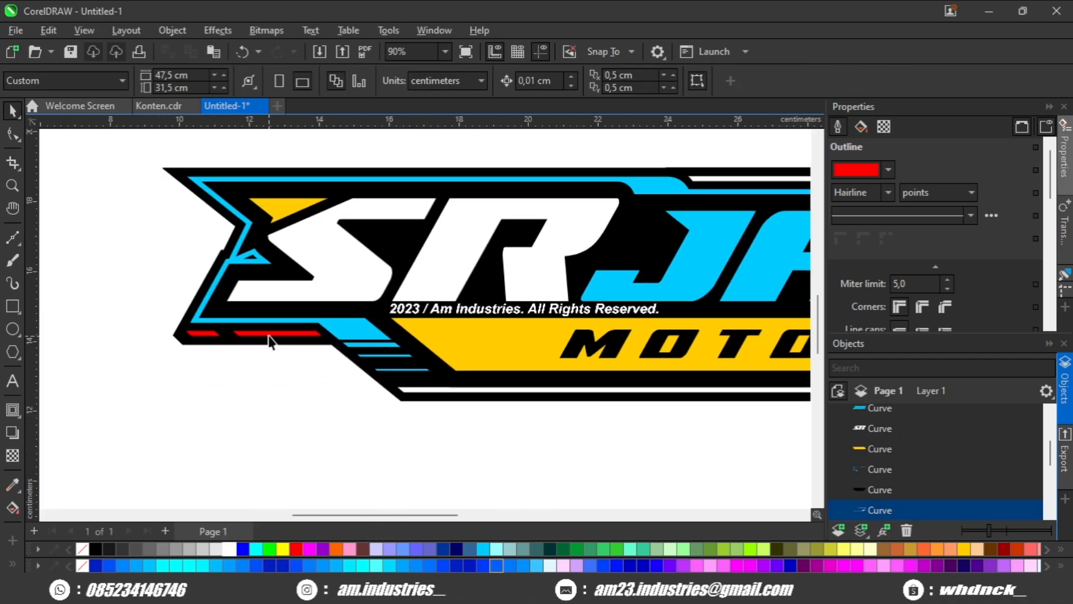
{"action": "scroll", "coordinate": [240, 344], "scroll_direction": "up", "scroll_amount": 1}
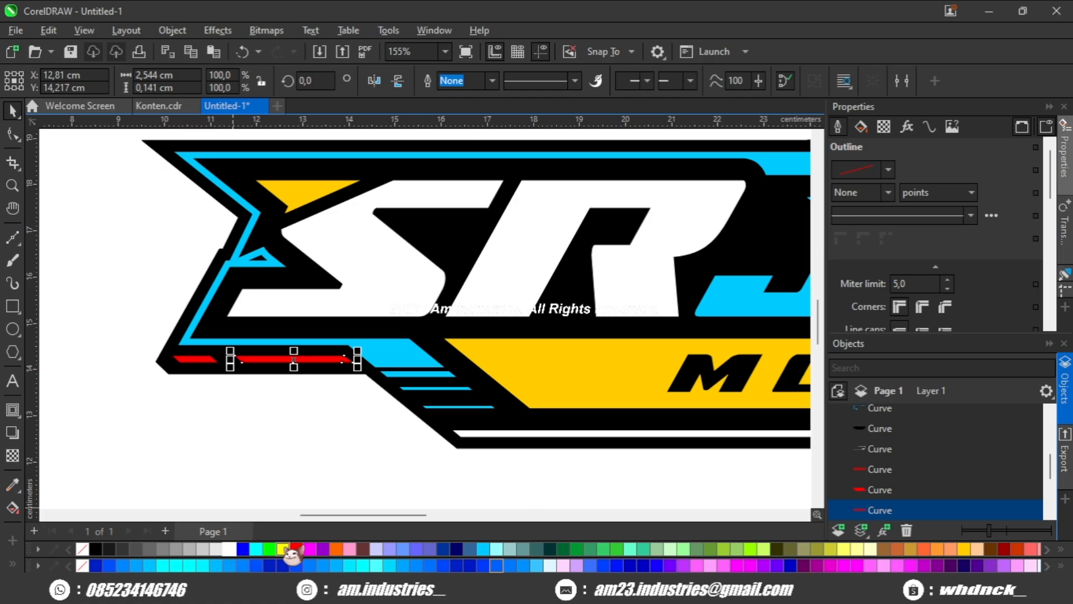
{"action": "left_click", "coordinate": [204, 360]}
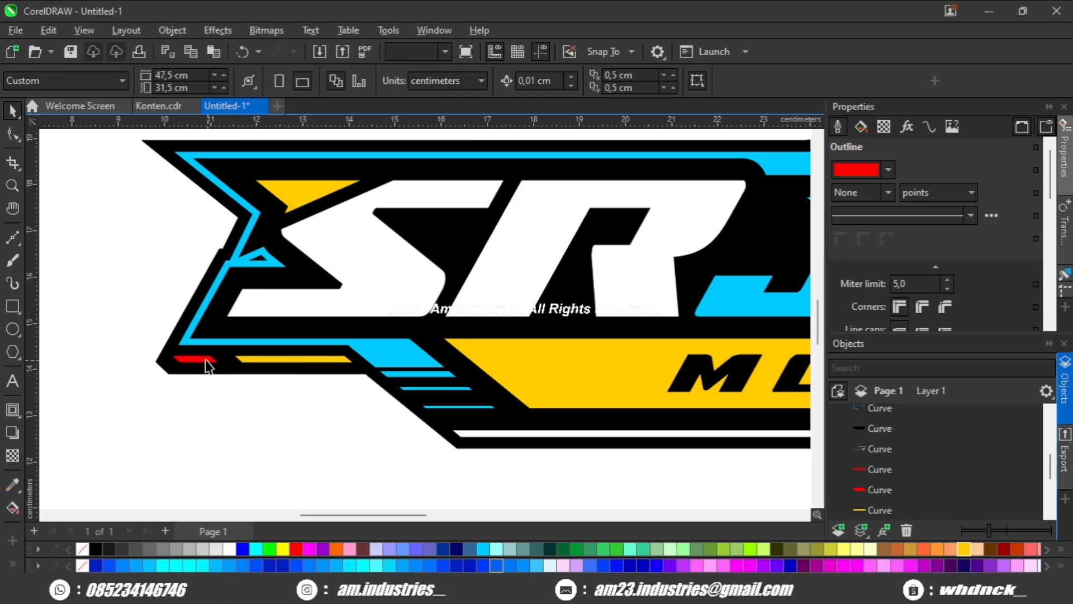
{"action": "left_click", "coordinate": [228, 457]}
Recolor the long red bar on the logo's top edge to golden yellow and the short one beside it to white.
{"action": "scroll", "coordinate": [228, 457], "scroll_direction": "down", "scroll_amount": 6}
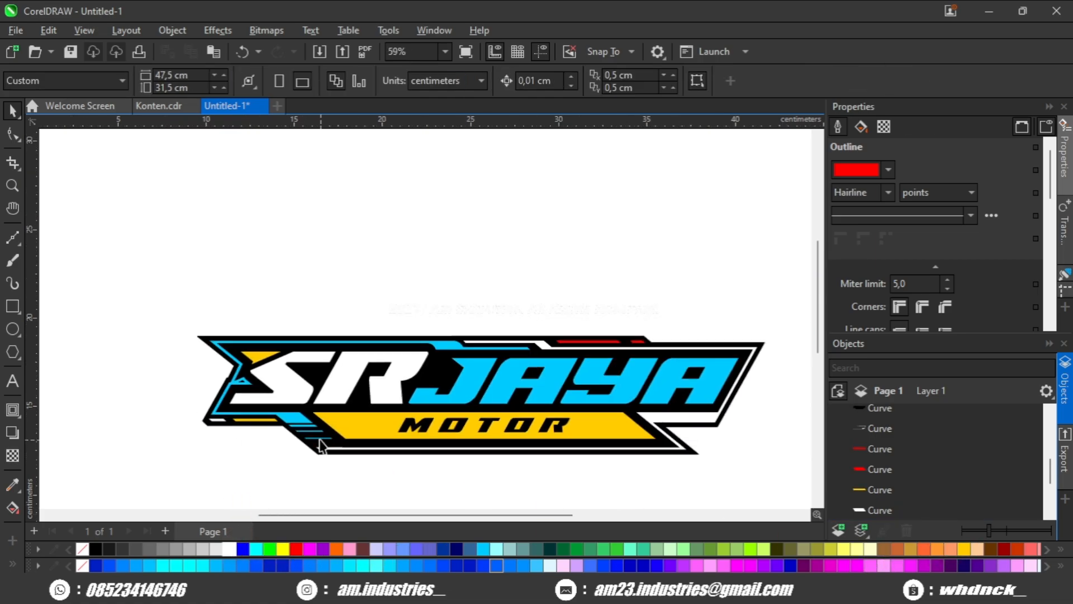
{"action": "scroll", "coordinate": [462, 323], "scroll_direction": "up", "scroll_amount": 4}
{"action": "left_click", "coordinate": [462, 323]}
{"action": "scroll", "coordinate": [462, 323], "scroll_direction": "up", "scroll_amount": 1}
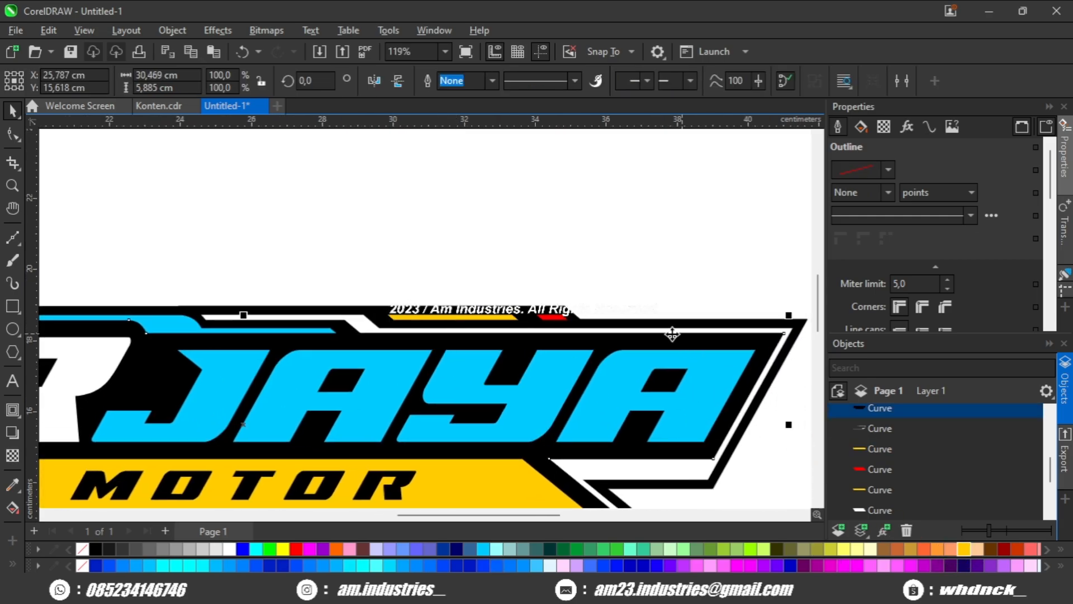
{"action": "left_click", "coordinate": [583, 301]}
{"action": "left_click", "coordinate": [563, 319]}
{"action": "left_click", "coordinate": [561, 318]}
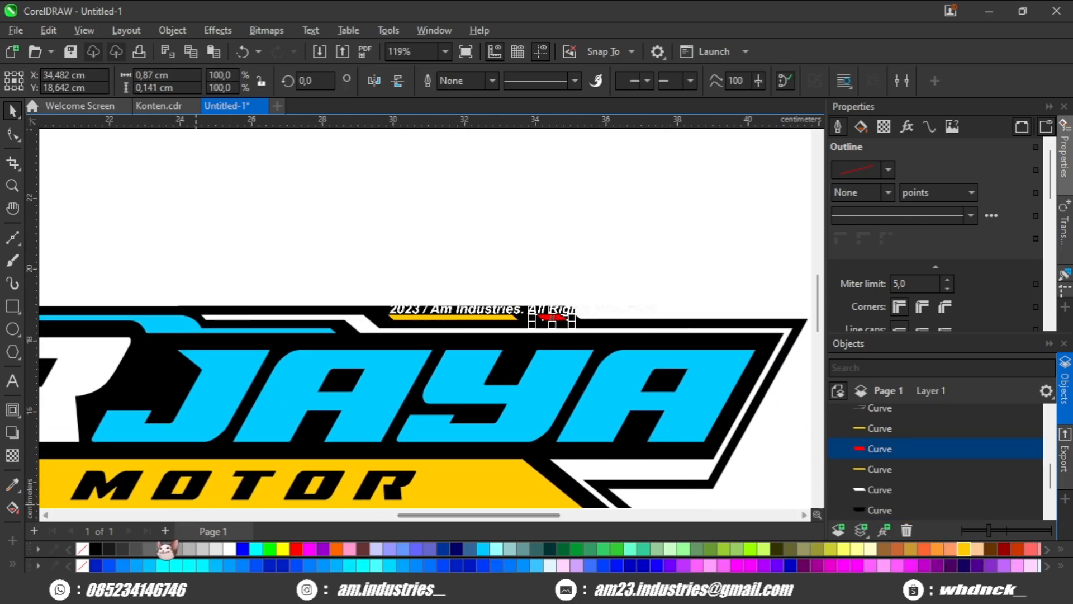
{"action": "left_click", "coordinate": [406, 260]}
{"action": "scroll", "coordinate": [407, 263], "scroll_direction": "down", "scroll_amount": 3}
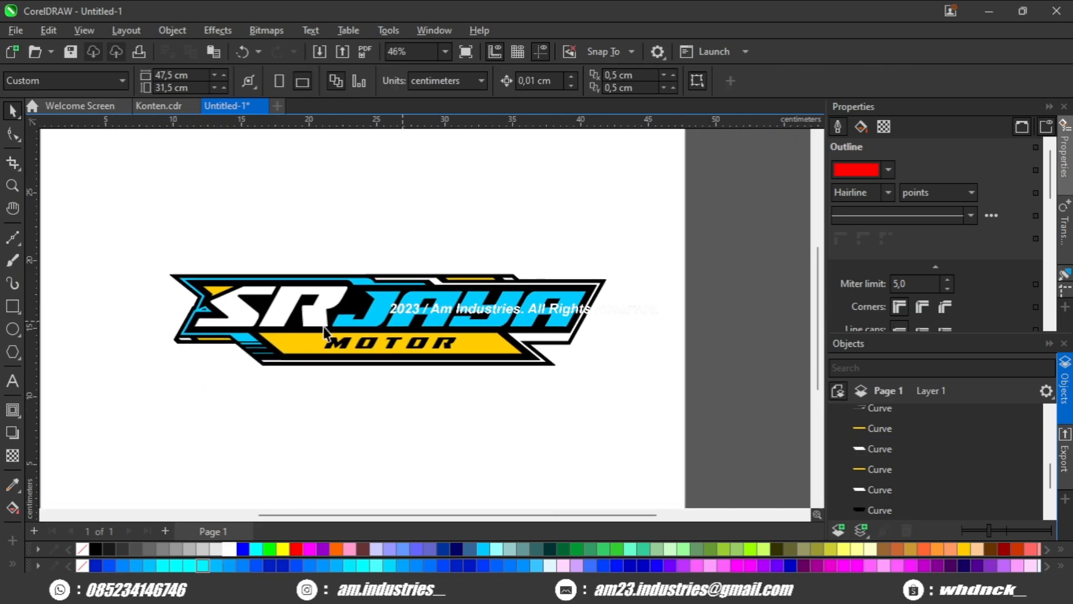
Extend the left end of the lower-left yellow bar toward the short white bar, making it about 2.72 cm long with its slant kept.
{"action": "scroll", "coordinate": [173, 352], "scroll_direction": "up", "scroll_amount": 5}
{"action": "left_click", "coordinate": [209, 320]}
{"action": "scroll", "coordinate": [168, 319], "scroll_direction": "up", "scroll_amount": 3}
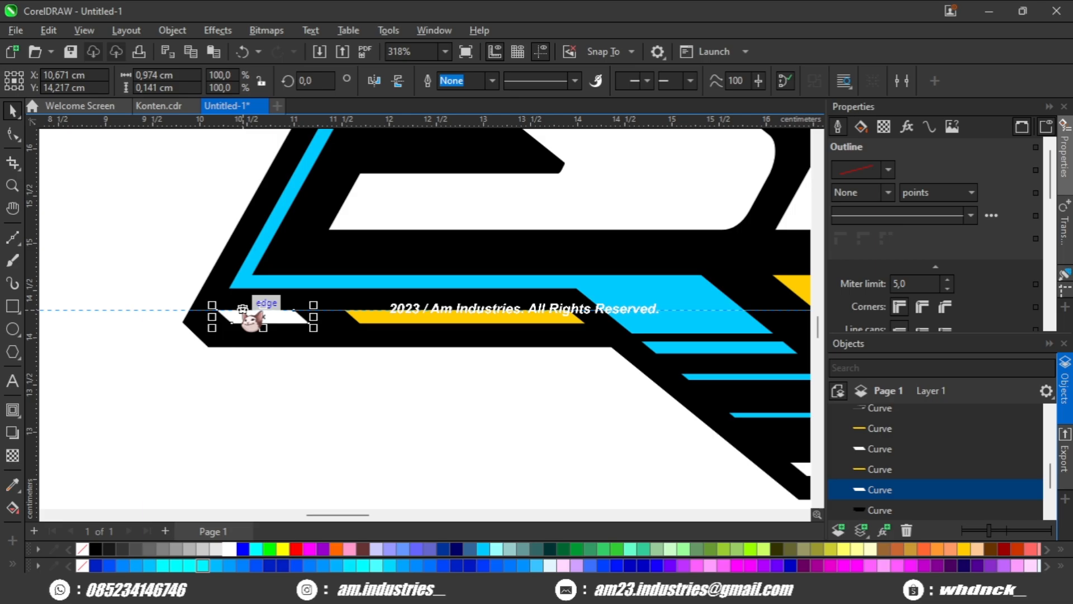
{"action": "left_click_drag", "start_coordinate": [242, 310], "coordinate": [270, 338]}
{"action": "key", "text": "Delete"}
{"action": "scroll", "coordinate": [276, 283], "scroll_direction": "up", "scroll_amount": 1}
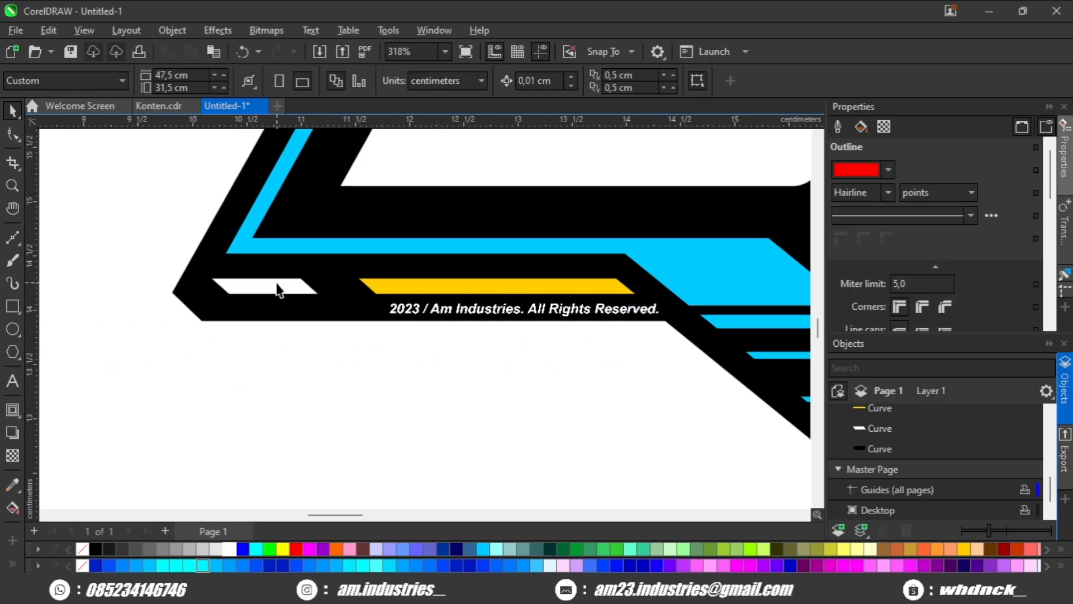
{"action": "left_click", "coordinate": [278, 290]}
{"action": "key", "text": "F10"}
{"action": "left_click", "coordinate": [379, 283]}
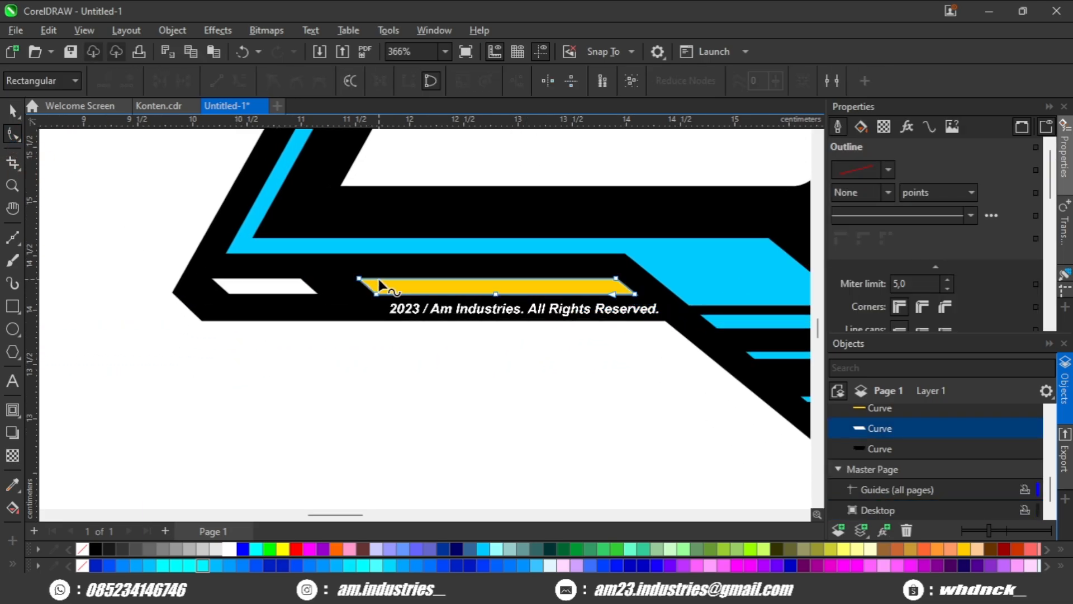
{"action": "left_click_drag", "start_coordinate": [353, 332], "coordinate": [358, 294]}
{"action": "scroll", "coordinate": [354, 310], "scroll_direction": "down", "scroll_amount": 2}
{"action": "key", "text": "space"}
Extend the left end of the short white bar on the top edge toward the yellow bar, keeping its slant.
{"action": "left_click_drag", "start_coordinate": [570, 317], "coordinate": [283, 351]}
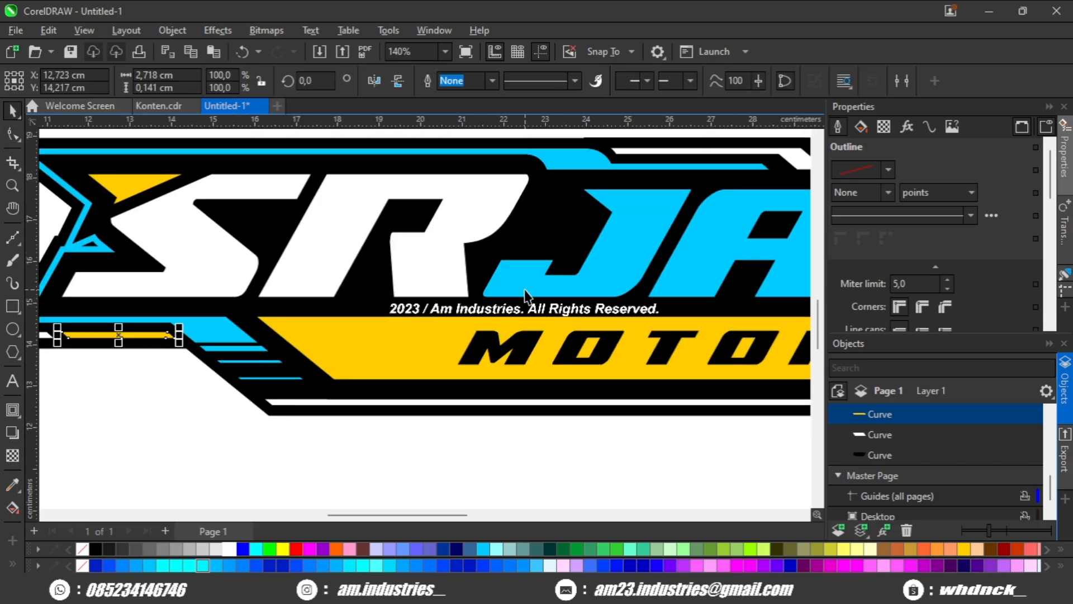
{"action": "left_click_drag", "start_coordinate": [585, 292], "coordinate": [339, 370]}
{"action": "left_click_drag", "start_coordinate": [582, 292], "coordinate": [399, 324]}
{"action": "scroll", "coordinate": [552, 261], "scroll_direction": "up", "scroll_amount": 1}
{"action": "left_click", "coordinate": [615, 263]}
{"action": "scroll", "coordinate": [604, 268], "scroll_direction": "up", "scroll_amount": 1}
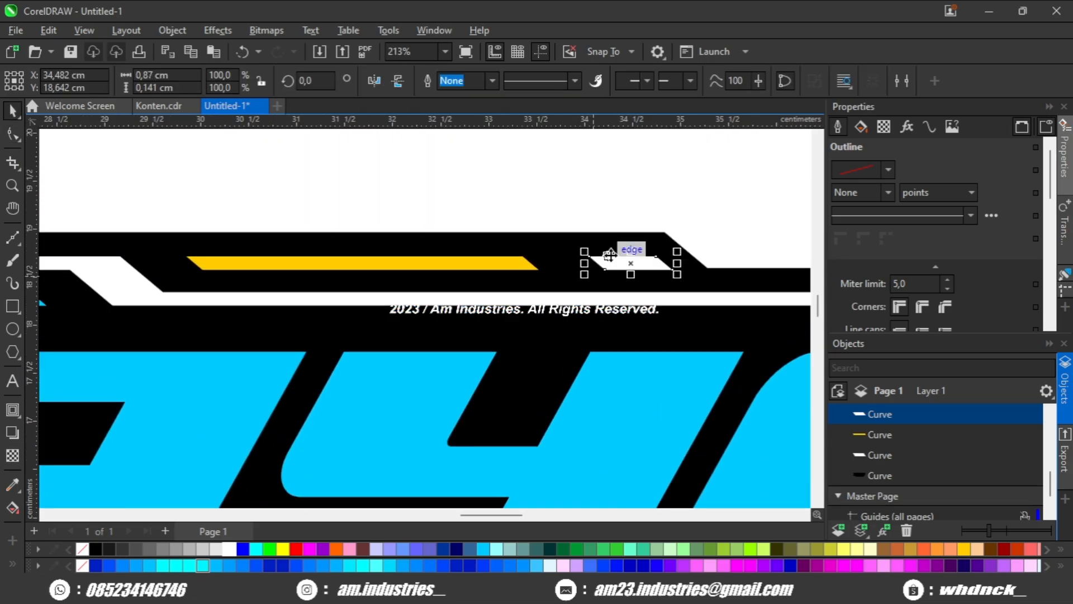
{"action": "left_click_drag", "start_coordinate": [619, 244], "coordinate": [601, 284]}
{"action": "key", "text": "ctrl+z"}
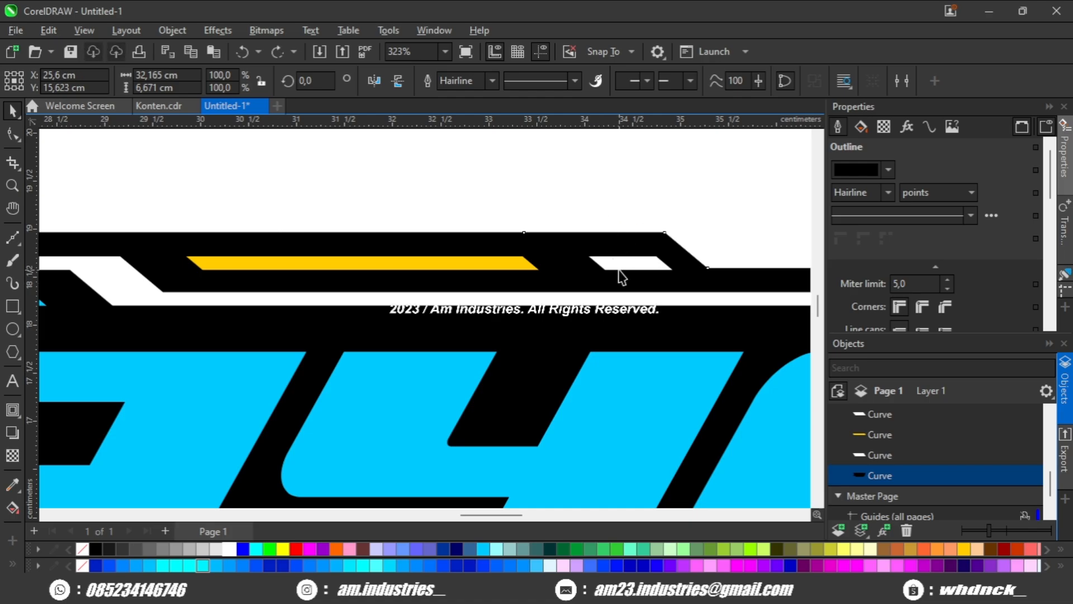
{"action": "left_click", "coordinate": [16, 136]}
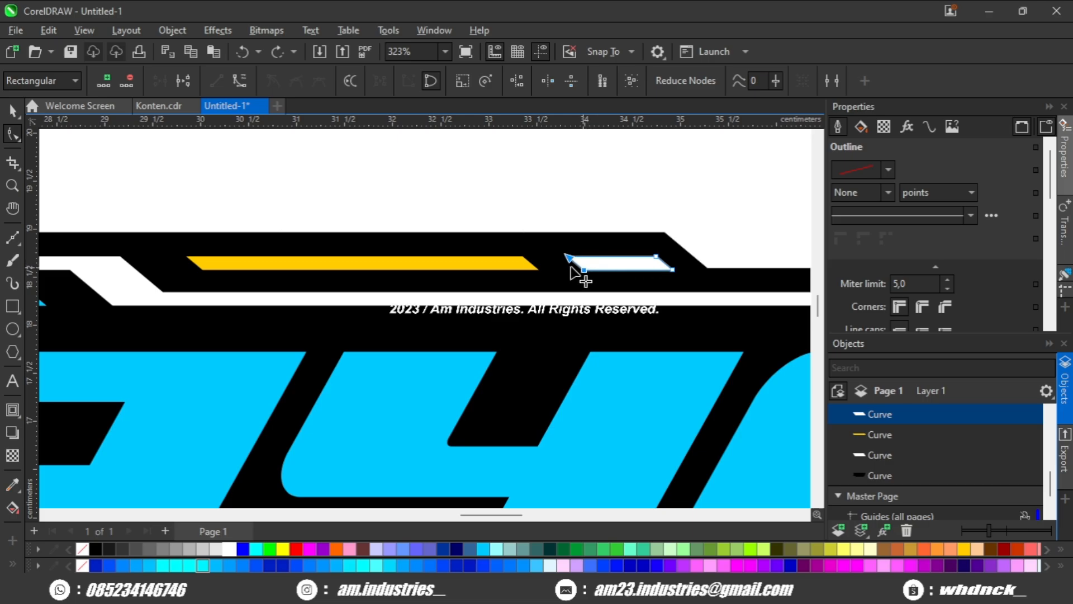
{"action": "left_click", "coordinate": [520, 204]}
{"action": "scroll", "coordinate": [523, 229], "scroll_direction": "down", "scroll_amount": 2}
Extend the left end of the yellow bar on the top edge toward the white border, making it about 3.8 cm long.
{"action": "scroll", "coordinate": [403, 239], "scroll_direction": "up", "scroll_amount": 1}
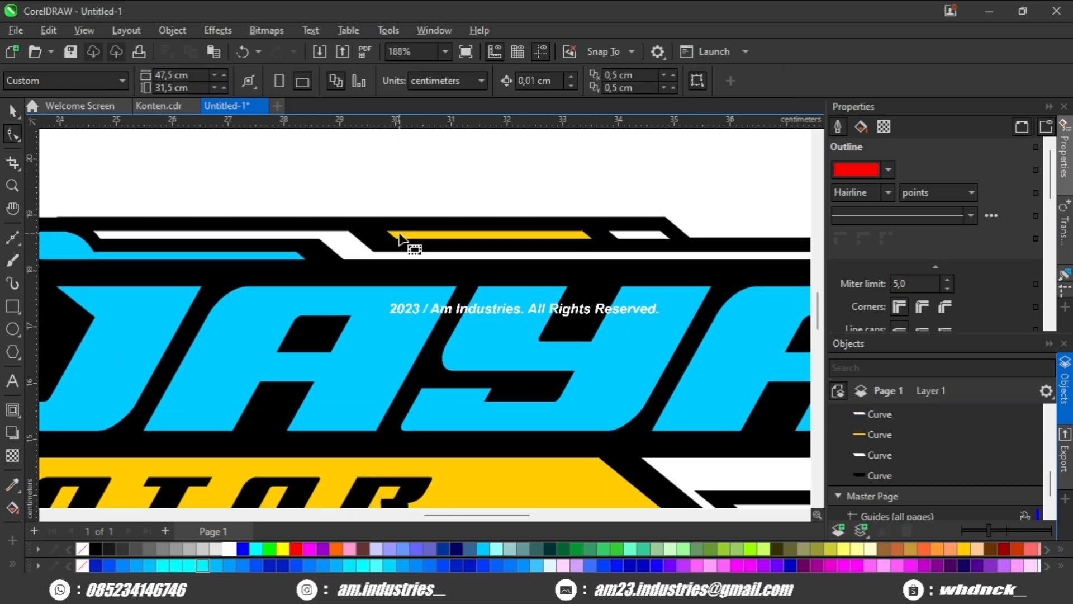
{"action": "left_click", "coordinate": [399, 239]}
{"action": "scroll", "coordinate": [406, 244], "scroll_direction": "up", "scroll_amount": 3}
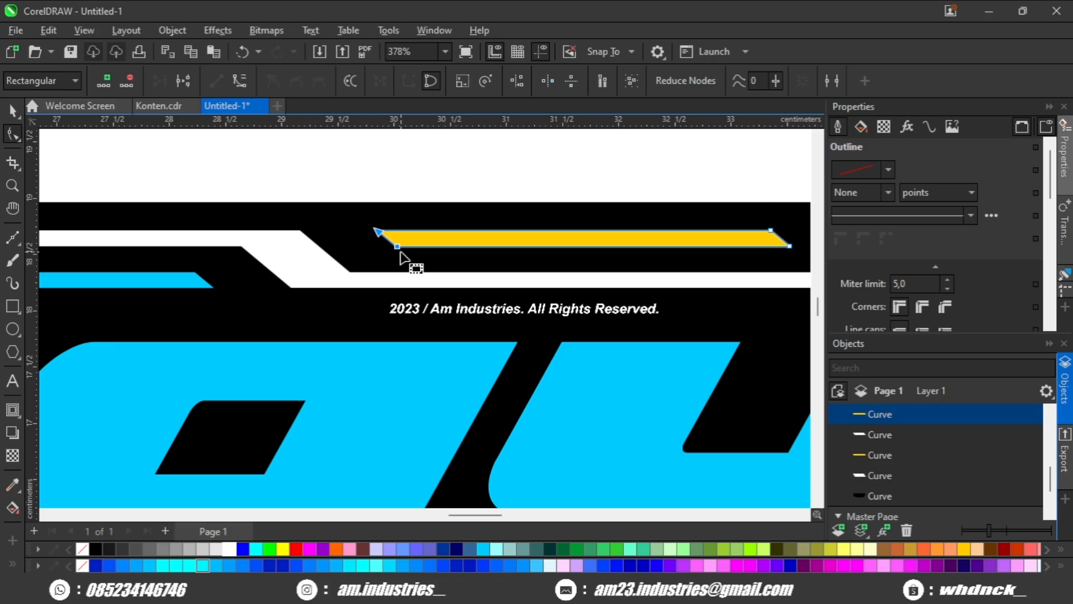
{"action": "scroll", "coordinate": [394, 247], "scroll_direction": "down", "scroll_amount": 1}
{"action": "key", "text": "space"}
{"action": "scroll", "coordinate": [441, 226], "scroll_direction": "down", "scroll_amount": 2}
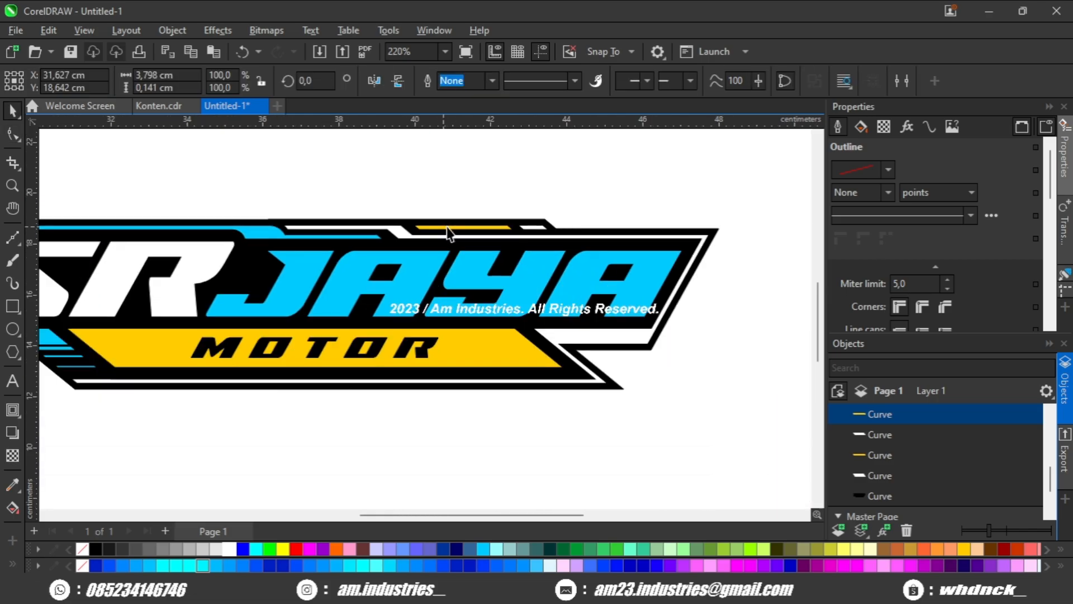
{"action": "key", "text": "Escape"}
Examine the recolored logo as a whole and its border and bar details up close.
{"action": "scroll", "coordinate": [448, 237], "scroll_direction": "down", "scroll_amount": 1}
{"action": "left_click_drag", "start_coordinate": [446, 238], "coordinate": [502, 243]}
{"action": "scroll", "coordinate": [504, 246], "scroll_direction": "up", "scroll_amount": 1}
{"action": "scroll", "coordinate": [475, 268], "scroll_direction": "down", "scroll_amount": 2}
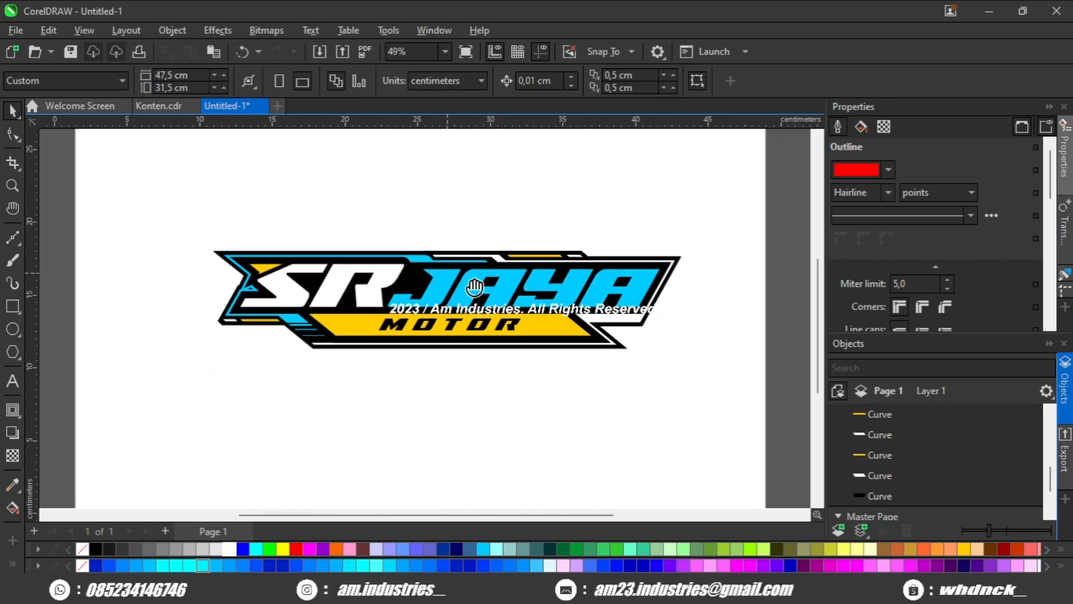
{"action": "scroll", "coordinate": [425, 296], "scroll_direction": "up", "scroll_amount": 3}
{"action": "scroll", "coordinate": [398, 312], "scroll_direction": "up", "scroll_amount": 2}
{"action": "scroll", "coordinate": [398, 311], "scroll_direction": "down", "scroll_amount": 1}
{"action": "left_click_drag", "start_coordinate": [400, 312], "coordinate": [303, 307]}
{"action": "scroll", "coordinate": [303, 307], "scroll_direction": "down", "scroll_amount": 1}
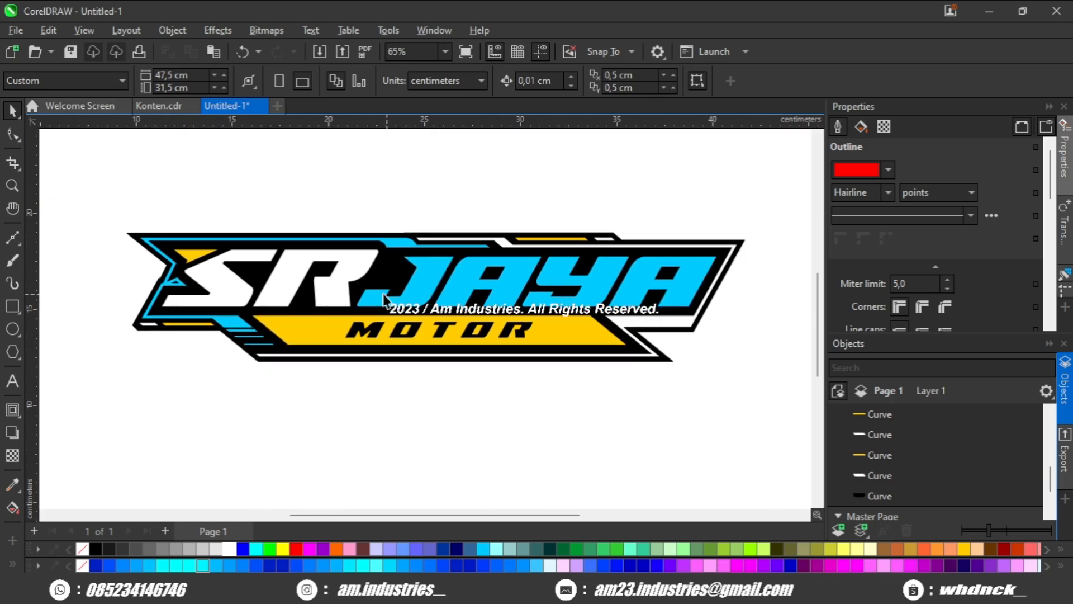
{"action": "scroll", "coordinate": [303, 307], "scroll_direction": "up", "scroll_amount": 3}
Draw a rectangle about 0.45 × 0.37 cm over the lower-left side of the white border's slanted bend above JAYA.
{"action": "left_click", "coordinate": [13, 307]}
{"action": "scroll", "coordinate": [510, 252], "scroll_direction": "up", "scroll_amount": 4}
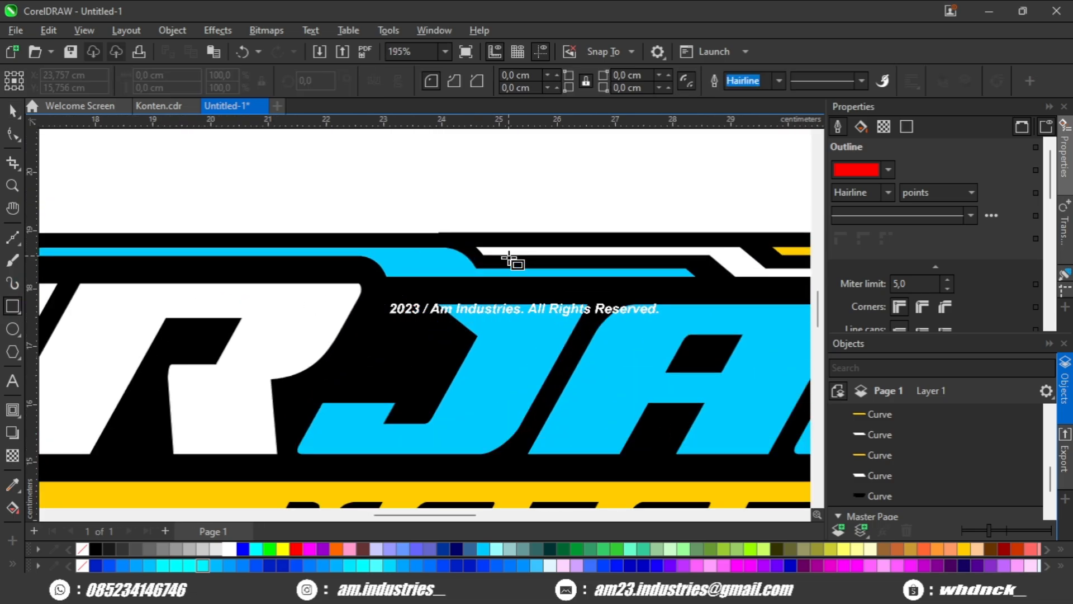
{"action": "scroll", "coordinate": [395, 268], "scroll_direction": "down", "scroll_amount": 4}
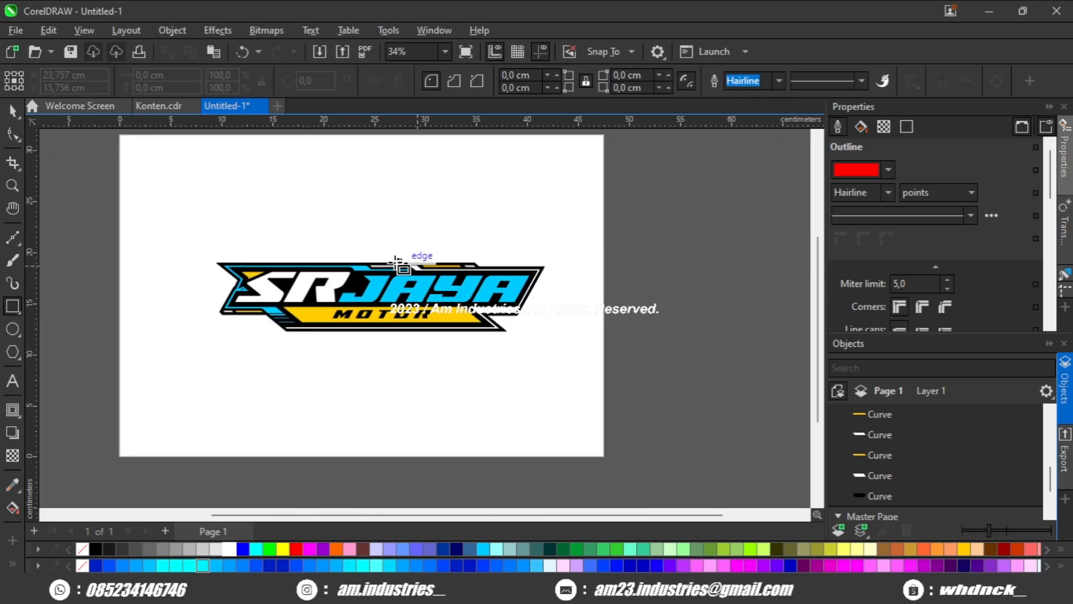
{"action": "scroll", "coordinate": [407, 269], "scroll_direction": "up", "scroll_amount": 4}
{"action": "scroll", "coordinate": [608, 320], "scroll_direction": "up", "scroll_amount": 2}
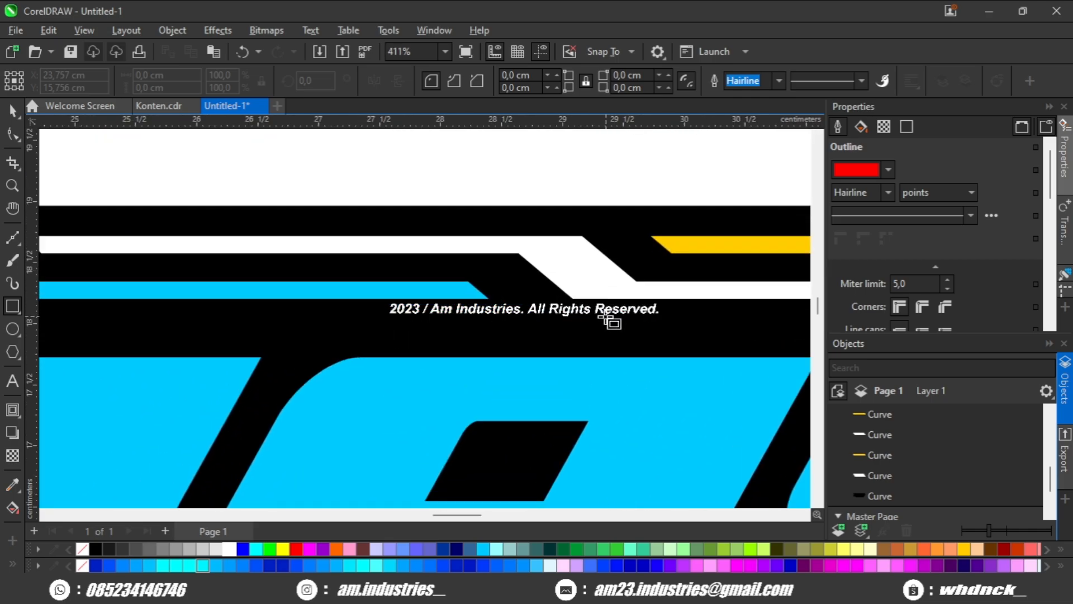
{"action": "left_click_drag", "start_coordinate": [523, 275], "coordinate": [520, 254]}
{"action": "scroll", "coordinate": [512, 257], "scroll_direction": "up", "scroll_amount": 1}
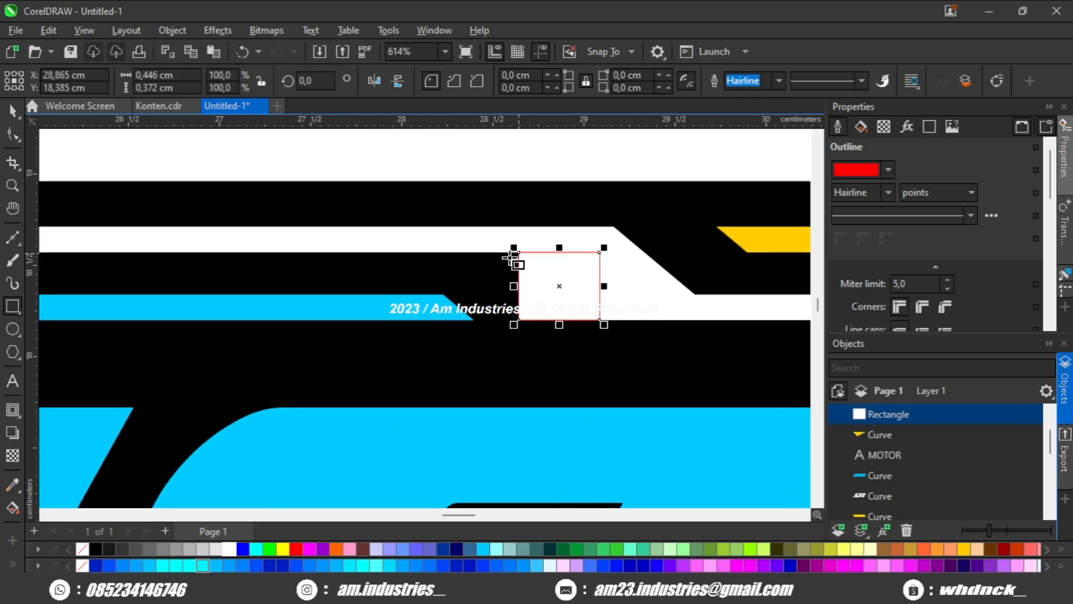
Convert the rectangle to curves and reshape it into a slanted parallelogram about 0.89 cm wide and 0.37 cm tall.
{"action": "key", "text": "ctrl+q"}
{"action": "scroll", "coordinate": [559, 251], "scroll_direction": "up", "scroll_amount": 1}
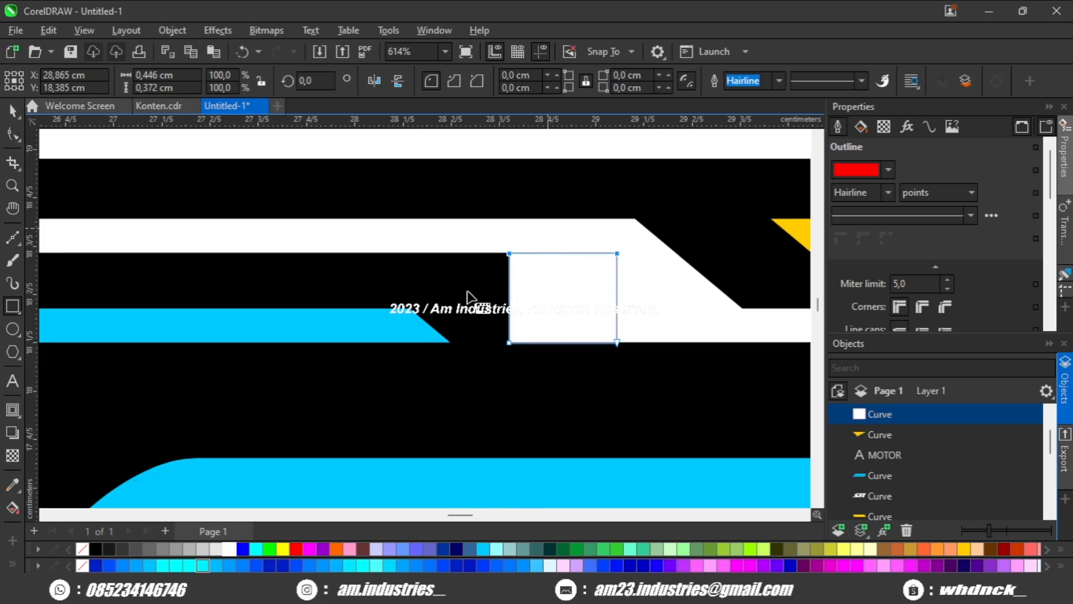
{"action": "key", "text": "F10"}
{"action": "scroll", "coordinate": [523, 269], "scroll_direction": "down", "scroll_amount": 2}
{"action": "left_click_drag", "start_coordinate": [510, 255], "coordinate": [287, 277]}
{"action": "key", "text": "space"}
Align the parallelogram over the left end of the thin white bar, centered at about X 24.325 cm.
{"action": "scroll", "coordinate": [236, 302], "scroll_direction": "up", "scroll_amount": 1}
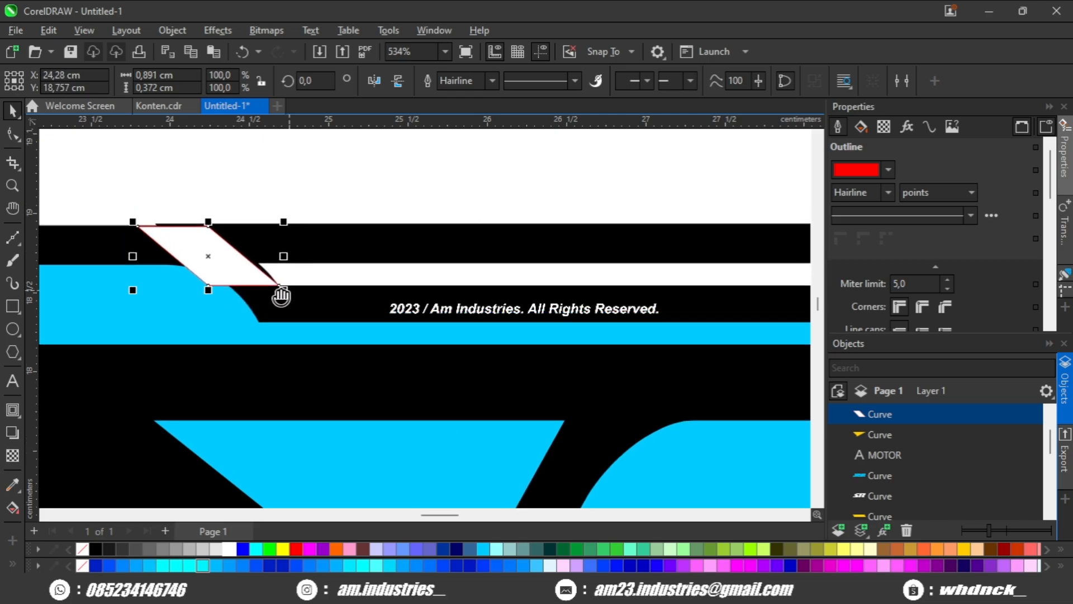
{"action": "scroll", "coordinate": [236, 234], "scroll_direction": "up", "scroll_amount": 1}
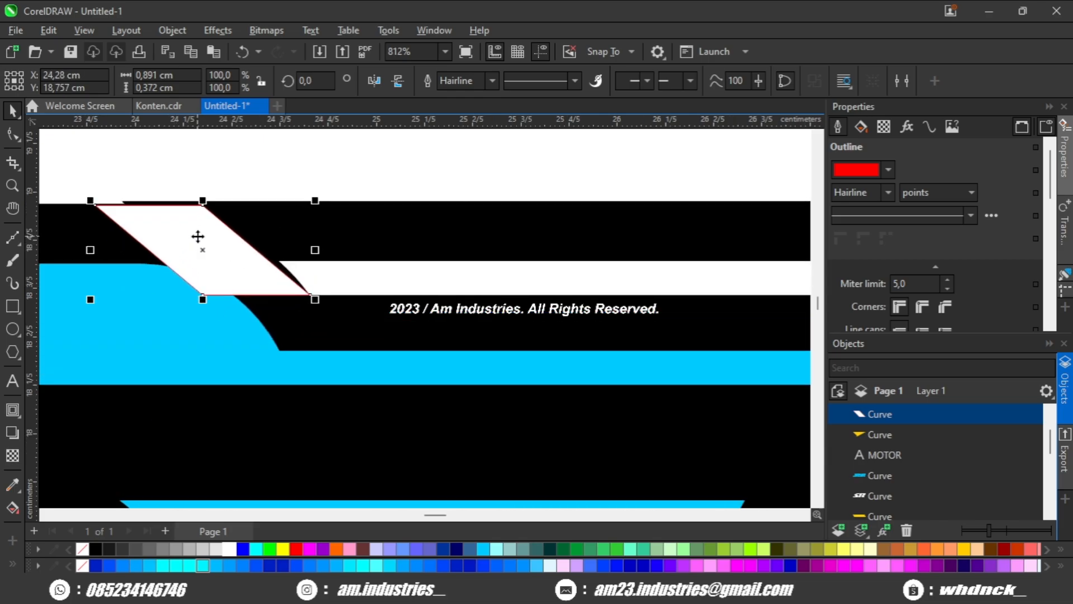
{"action": "scroll", "coordinate": [198, 237], "scroll_direction": "up", "scroll_amount": 1}
{"action": "left_click_drag", "start_coordinate": [261, 311], "coordinate": [307, 318]}
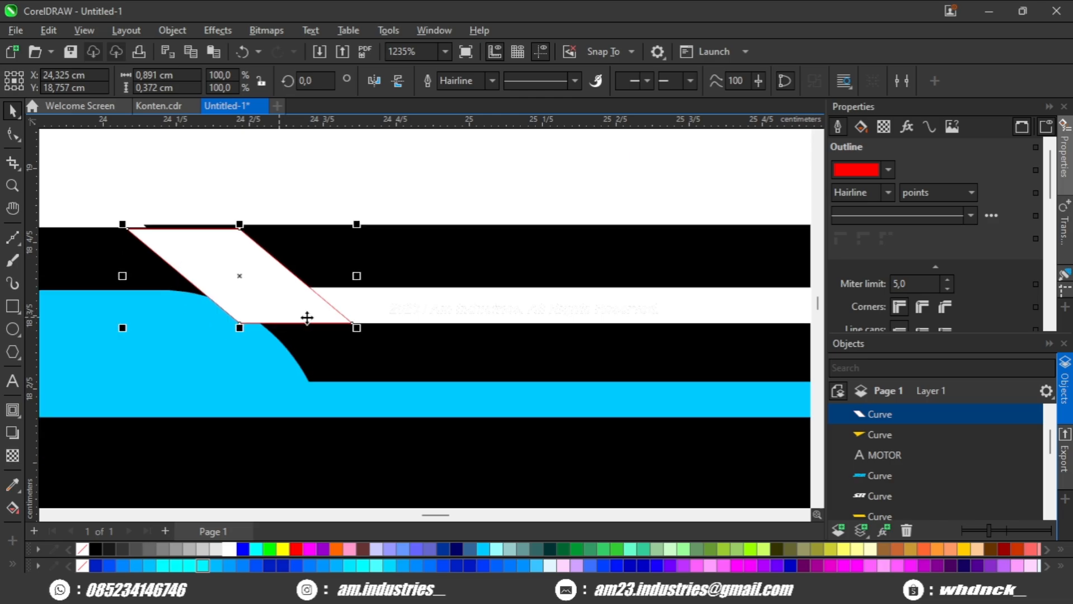
Copy the parallelogram about 2.6 cm to the right along the white bar and narrow the copy to a thin slanted sliver.
{"action": "scroll", "coordinate": [307, 317], "scroll_direction": "down", "scroll_amount": 2}
{"action": "left_click_drag", "start_coordinate": [226, 321], "coordinate": [467, 336]}
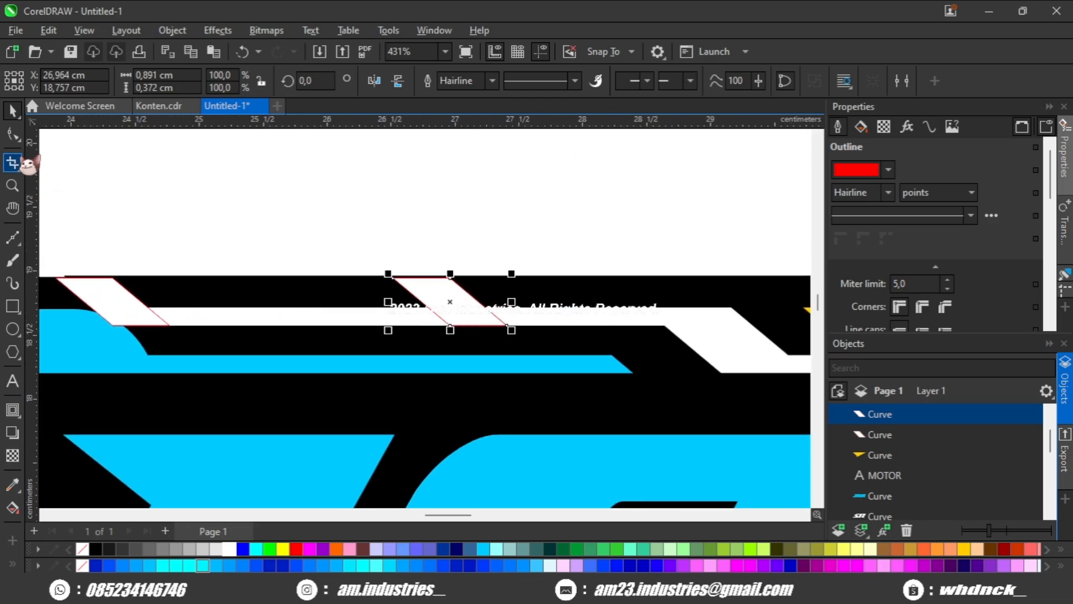
{"action": "left_click", "coordinate": [13, 135]}
{"action": "scroll", "coordinate": [394, 281], "scroll_direction": "up", "scroll_amount": 1}
{"action": "left_click", "coordinate": [393, 274]}
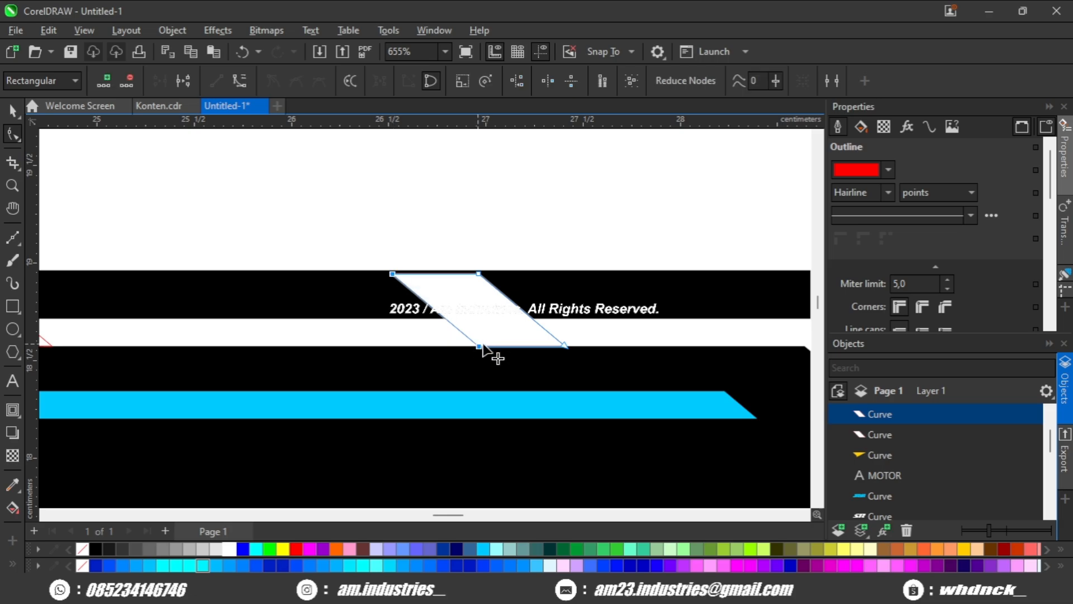
{"action": "left_click_drag", "start_coordinate": [511, 347], "coordinate": [547, 347]}
{"action": "scroll", "coordinate": [541, 347], "scroll_direction": "down", "scroll_amount": 1}
{"action": "key", "text": "space"}
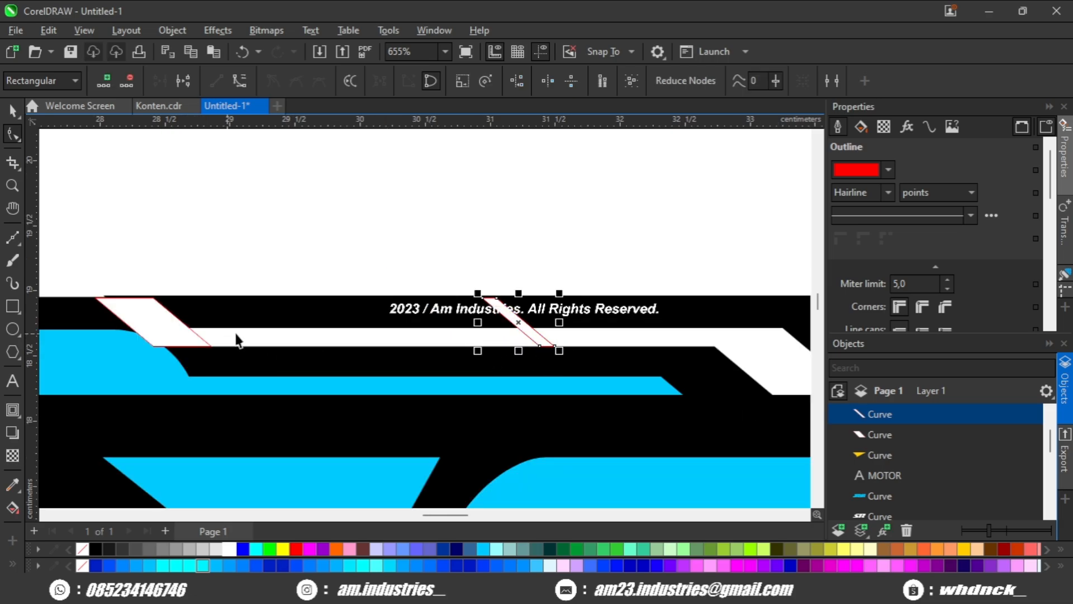
Blend the wide parallelogram into the thin sliver with 6 intermediate steps.
{"action": "left_click_drag", "start_coordinate": [230, 333], "coordinate": [557, 319]}
{"action": "left_click_drag", "start_coordinate": [532, 324], "coordinate": [541, 315]}
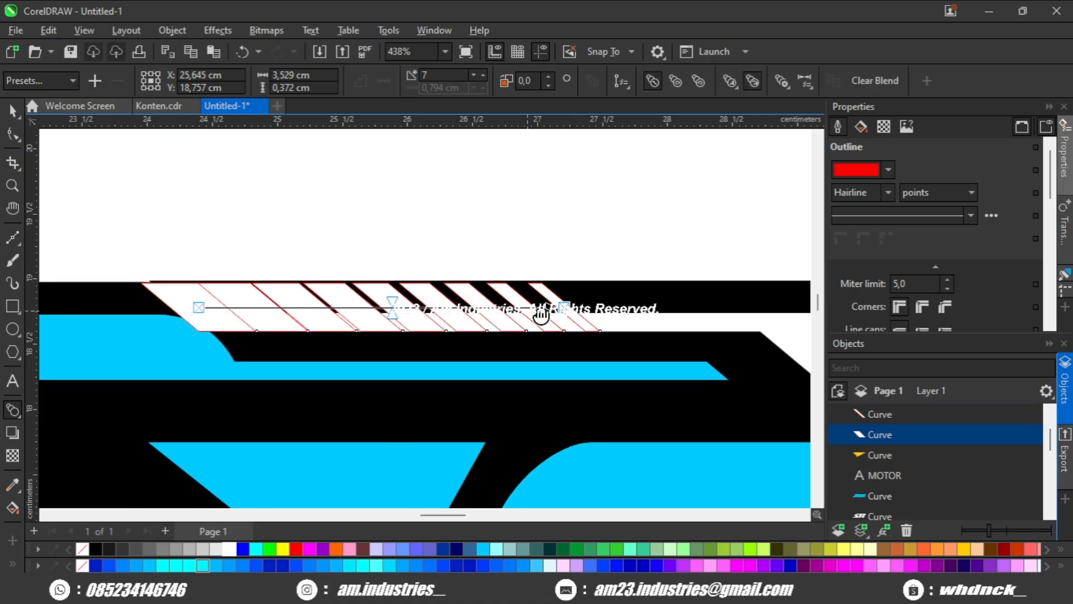
{"action": "scroll", "coordinate": [541, 315], "scroll_direction": "up", "scroll_amount": 2}
{"action": "left_click", "coordinate": [482, 85]}
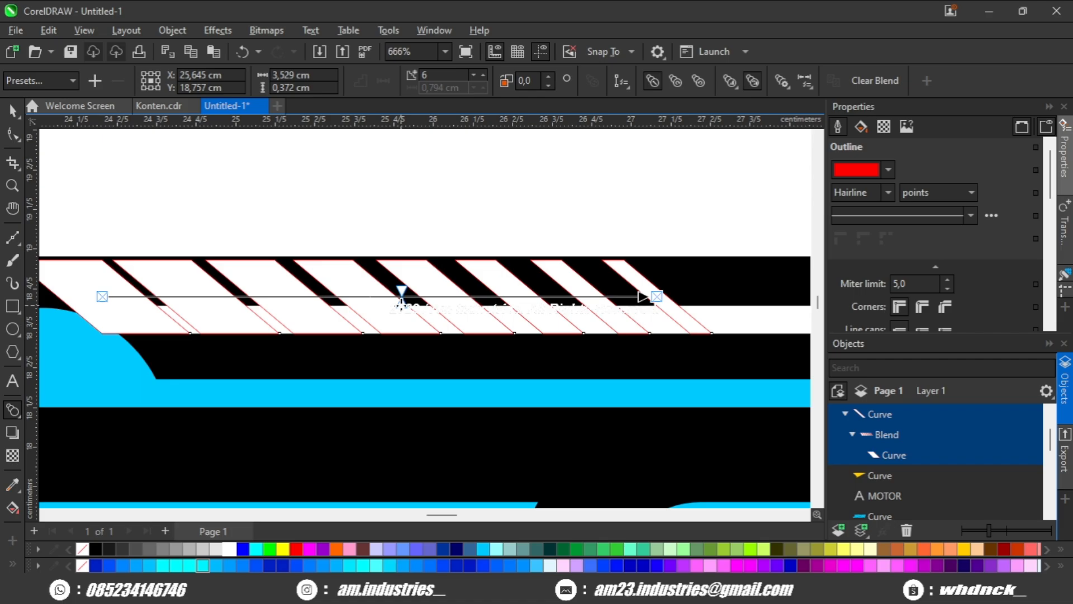
Break the blend apart and merge all its slanted pieces into a single curve.
{"action": "scroll", "coordinate": [402, 294], "scroll_direction": "down", "scroll_amount": 2}
{"action": "key", "text": "space"}
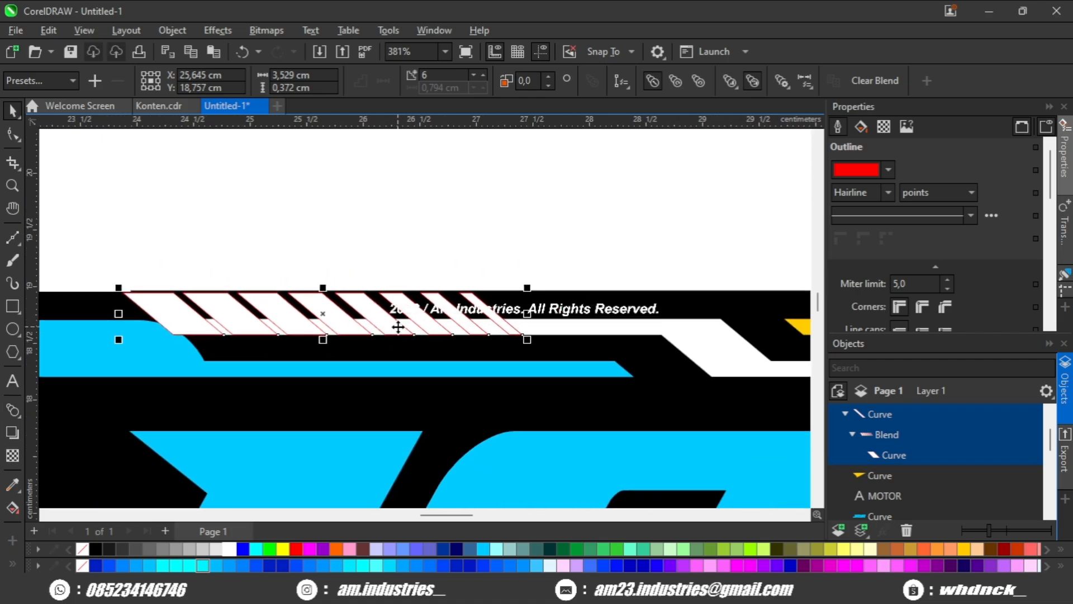
{"action": "key", "text": "ctrl+k"}
{"action": "left_click", "coordinate": [465, 82]}
{"action": "scroll", "coordinate": [442, 195], "scroll_direction": "down", "scroll_amount": 1}
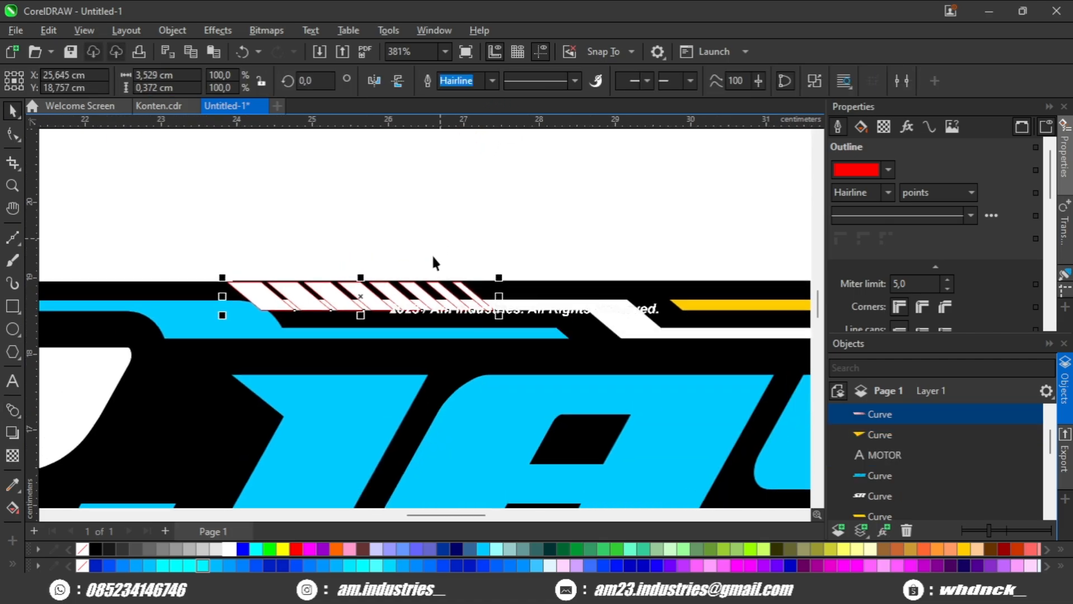
Place a spare copy of the stripes above the logo and cut the original stripes out of the white border.
{"action": "left_click_drag", "start_coordinate": [361, 296], "coordinate": [413, 167]}
{"action": "left_click", "coordinate": [430, 288]}
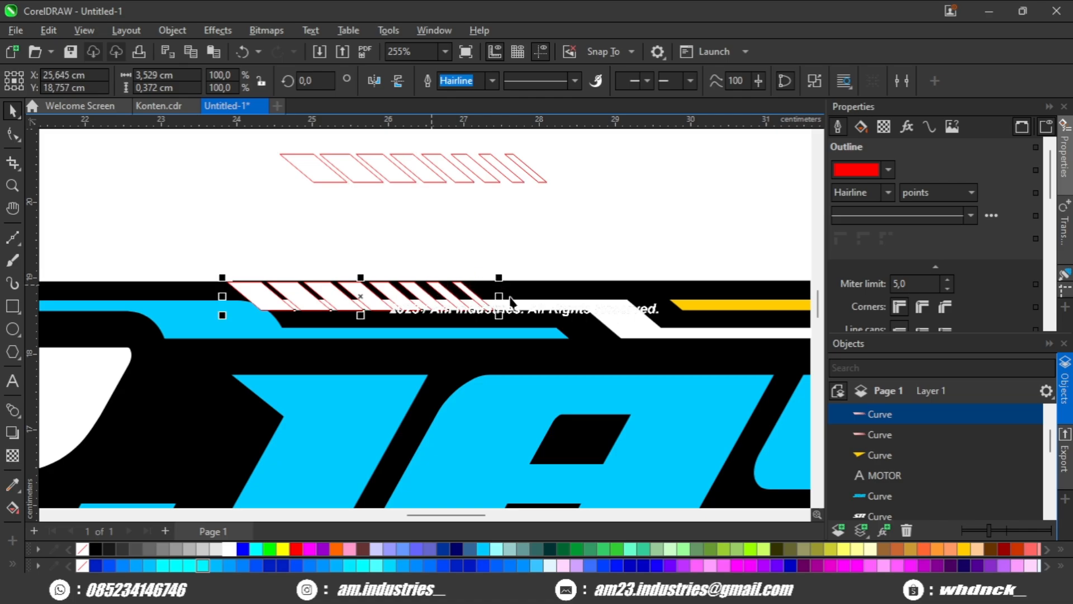
{"action": "left_click", "coordinate": [594, 280], "text": "shift"}
{"action": "left_click", "coordinate": [559, 81]}
{"action": "scroll", "coordinate": [573, 229], "scroll_direction": "down", "scroll_amount": 5}
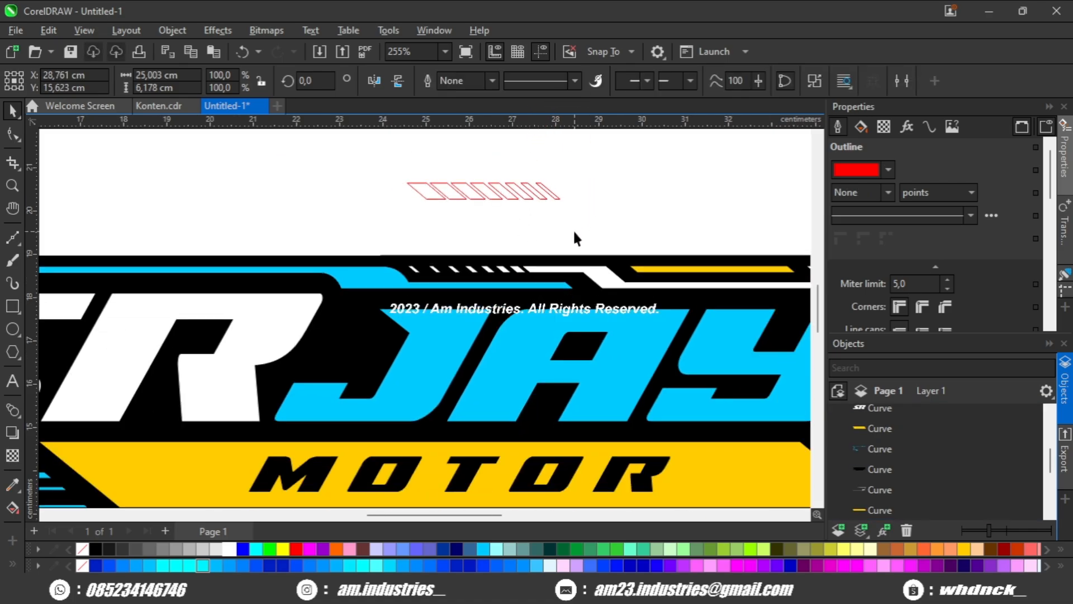
Delete the spare copy of the stripes above the logo.
{"action": "key", "text": "Escape"}
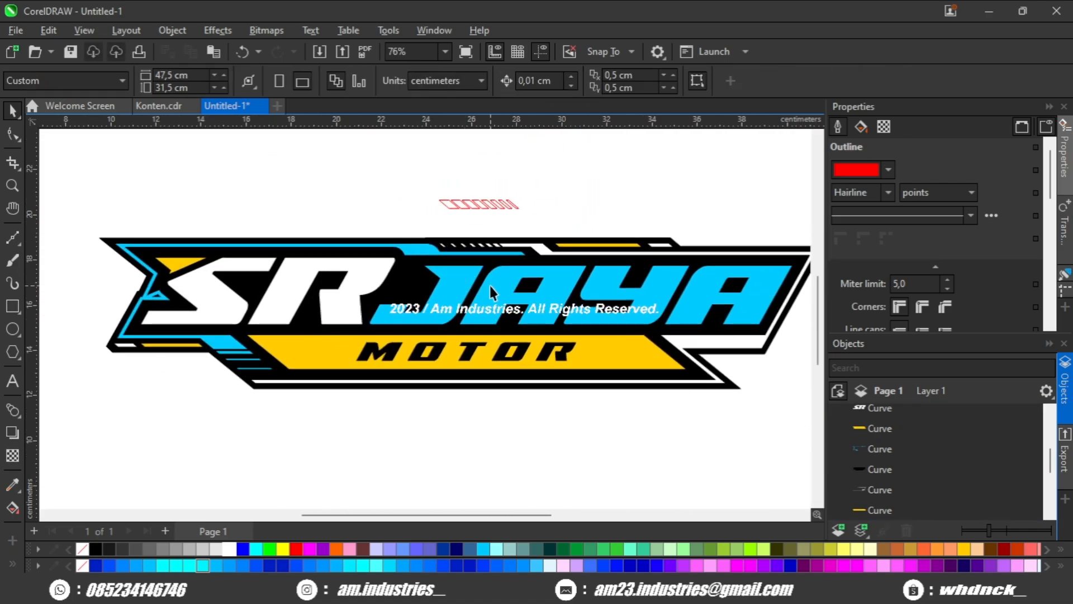
{"action": "scroll", "coordinate": [487, 286], "scroll_direction": "right", "scroll_amount": 3}
{"action": "scroll", "coordinate": [477, 281], "scroll_direction": "up", "scroll_amount": 1}
{"action": "scroll", "coordinate": [477, 281], "scroll_direction": "right", "scroll_amount": 3}
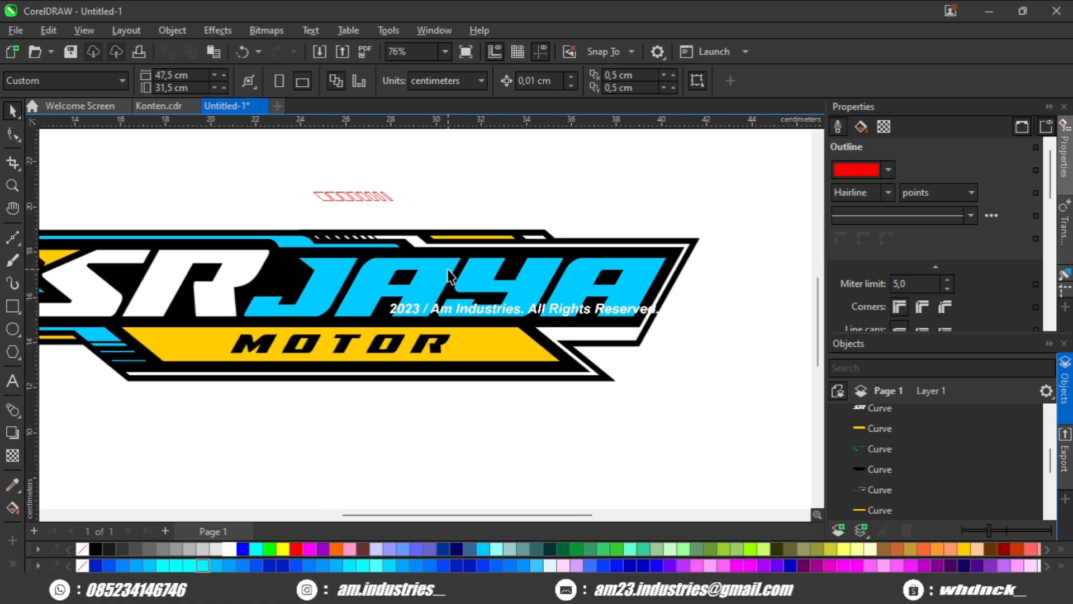
{"action": "scroll", "coordinate": [331, 176], "scroll_direction": "up", "scroll_amount": 1}
{"action": "left_click", "coordinate": [340, 188]}
{"action": "scroll", "coordinate": [339, 188], "scroll_direction": "down", "scroll_amount": 2}
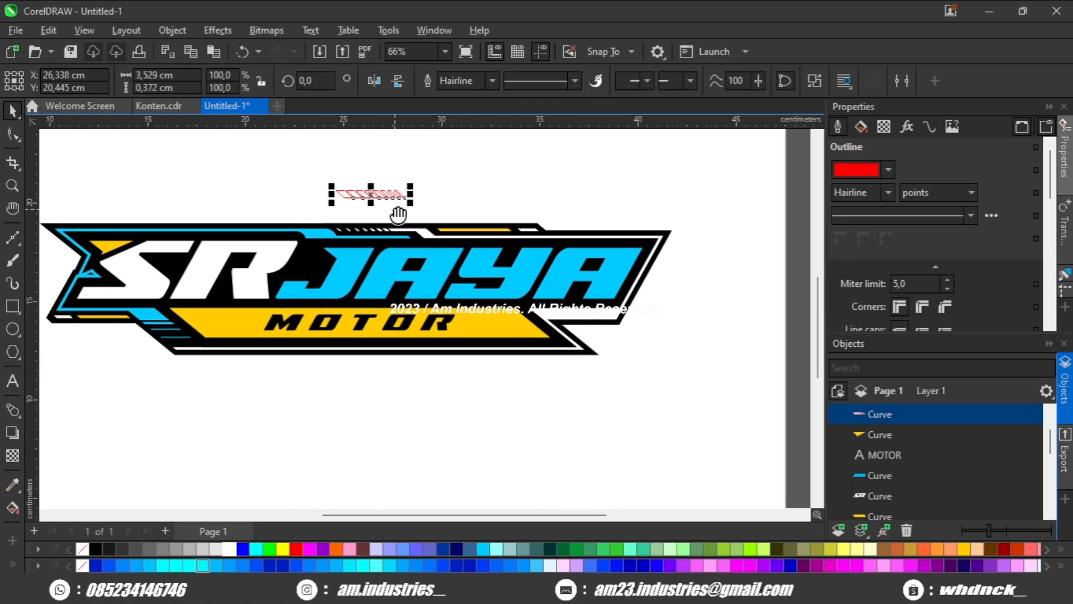
{"action": "key", "text": "Delete"}
Draw a rectangle about 0.82 cm tall over the left part of the M in MOTOR.
{"action": "left_click_drag", "start_coordinate": [472, 265], "coordinate": [510, 255]}
{"action": "scroll", "coordinate": [511, 254], "scroll_direction": "up", "scroll_amount": 2}
{"action": "scroll", "coordinate": [506, 254], "scroll_direction": "down", "scroll_amount": 3}
{"action": "left_click_drag", "start_coordinate": [452, 278], "coordinate": [477, 260]}
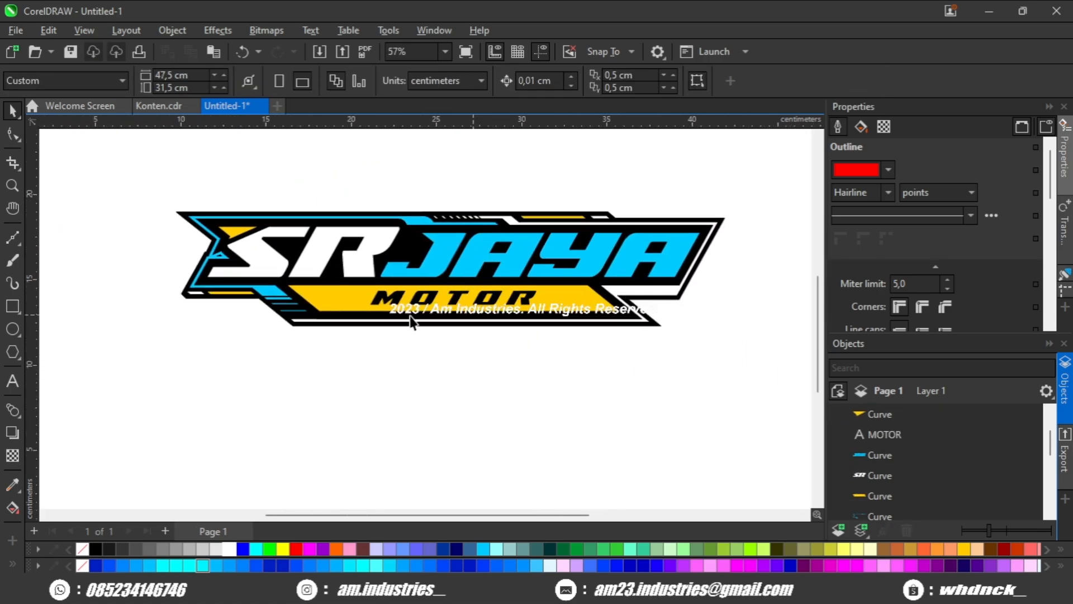
{"action": "scroll", "coordinate": [412, 321], "scroll_direction": "up", "scroll_amount": 1}
{"action": "scroll", "coordinate": [286, 291], "scroll_direction": "up", "scroll_amount": 4}
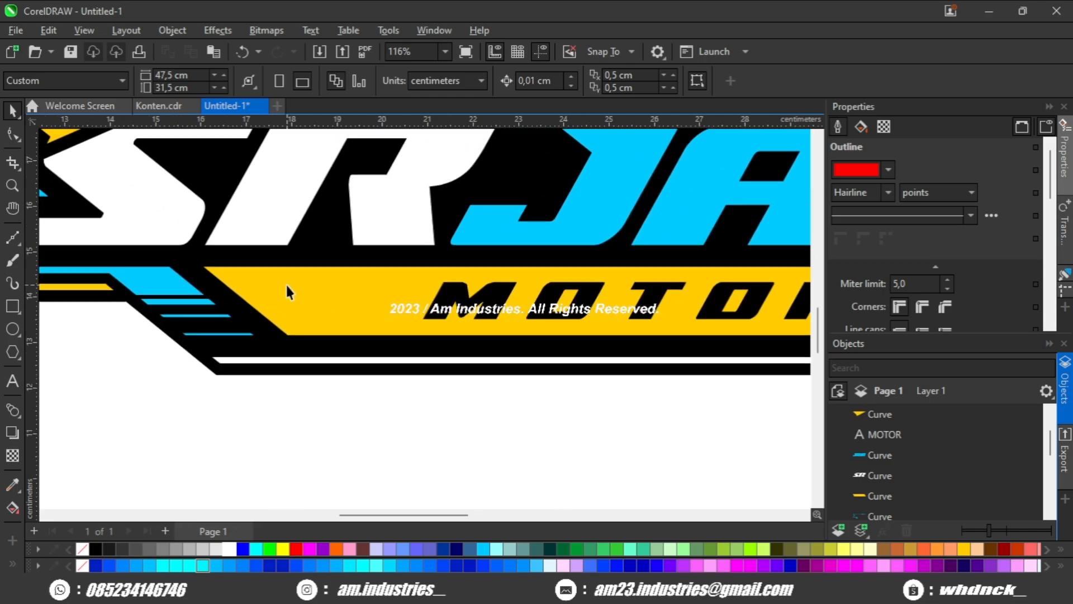
{"action": "left_click", "coordinate": [13, 308]}
{"action": "scroll", "coordinate": [173, 321], "scroll_direction": "down", "scroll_amount": 3}
{"action": "left_click_drag", "start_coordinate": [335, 312], "coordinate": [254, 302]}
{"action": "left_click_drag", "start_coordinate": [374, 307], "coordinate": [434, 305]}
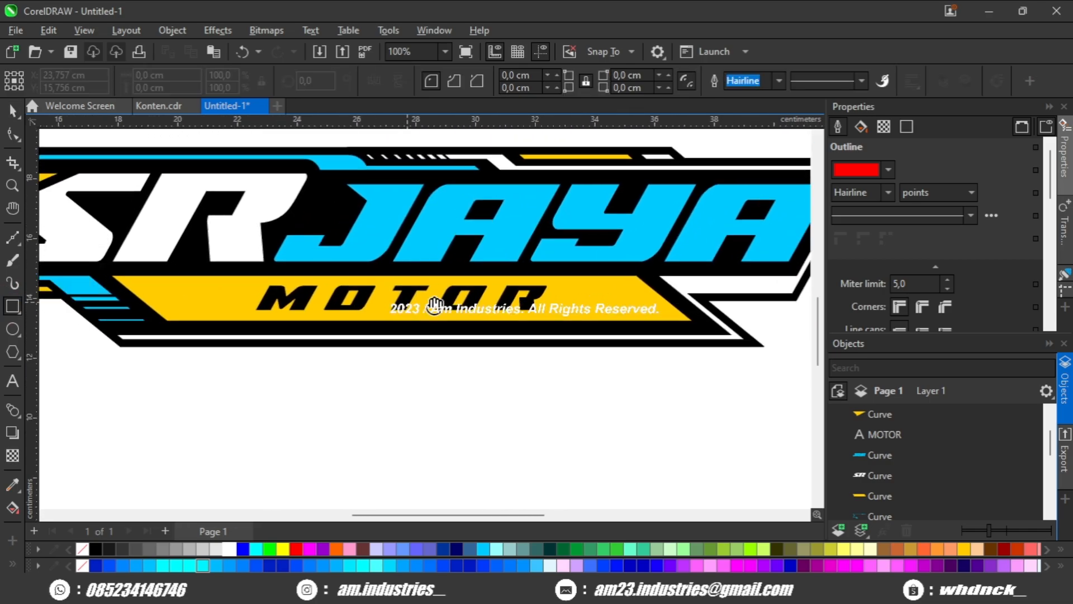
{"action": "scroll", "coordinate": [283, 311], "scroll_direction": "down", "scroll_amount": 1}
{"action": "scroll", "coordinate": [324, 307], "scroll_direction": "up", "scroll_amount": 4}
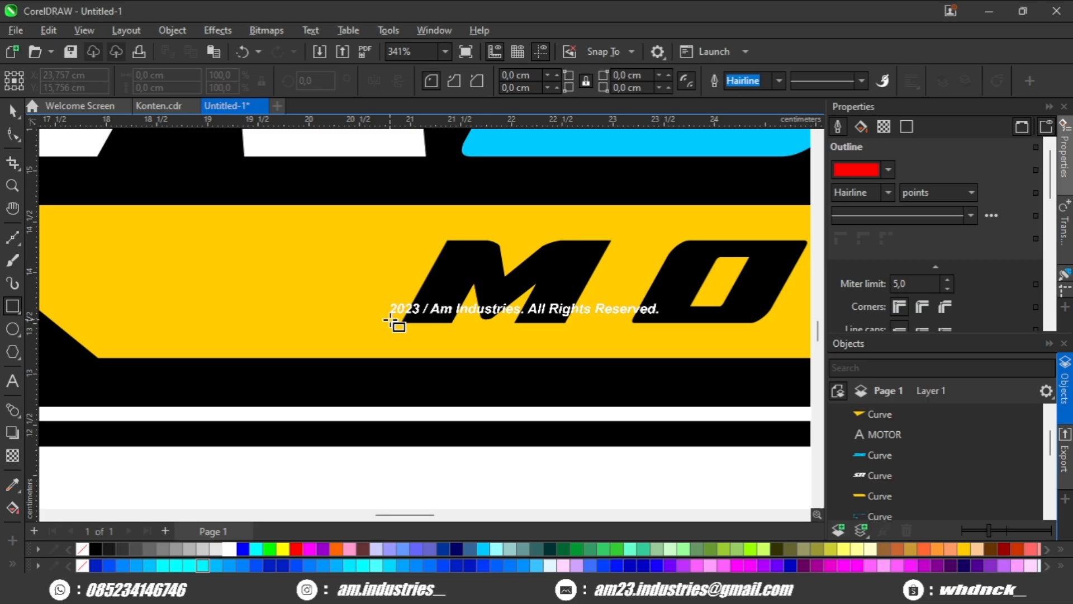
{"action": "left_click_drag", "start_coordinate": [489, 263], "coordinate": [554, 225]}
Skew the rectangle horizontally to match the slant of the M, making it about 1.17 cm wide overall.
{"action": "scroll", "coordinate": [461, 249], "scroll_direction": "up", "scroll_amount": 1}
{"action": "key", "text": "space"}
{"action": "left_click", "coordinate": [439, 254]}
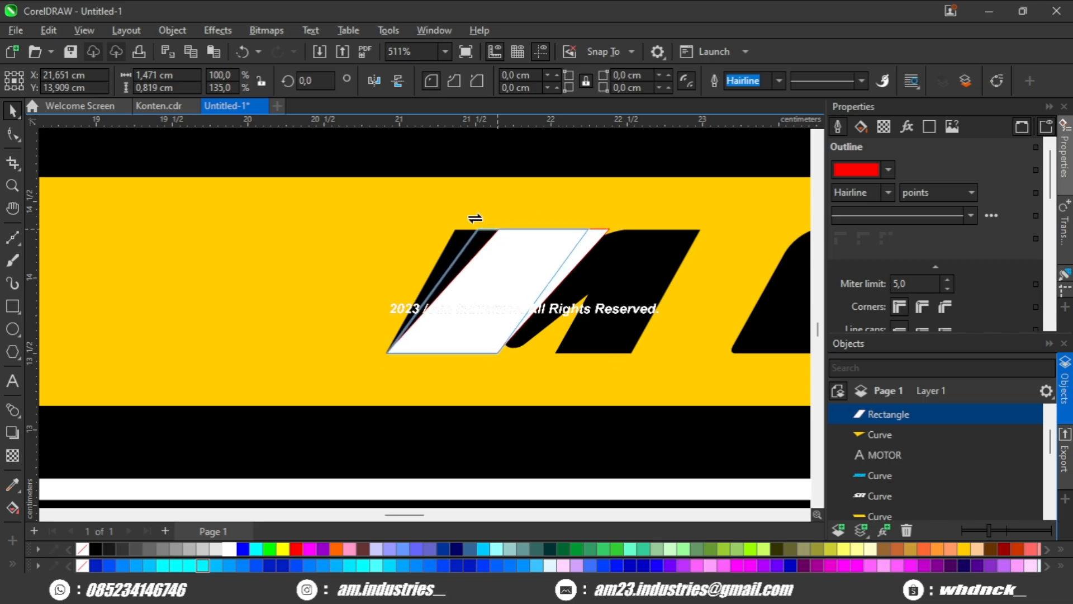
{"action": "left_click_drag", "start_coordinate": [475, 218], "coordinate": [452, 222]}
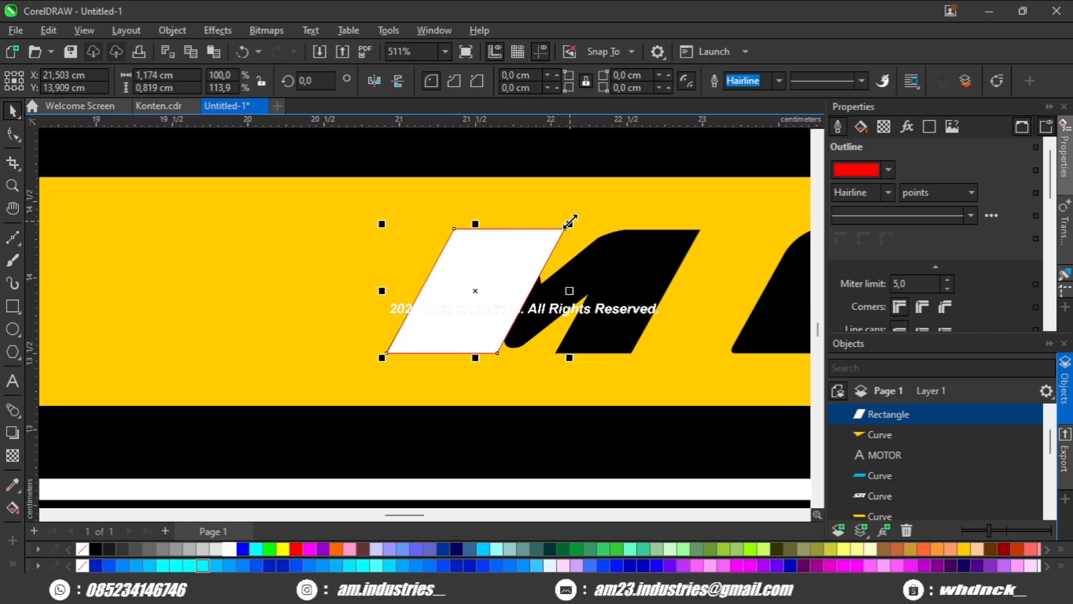
Scale the parallelogram down to 0.587 × 0.41 cm and set two of them corner to corner left of the M.
{"action": "left_click_drag", "start_coordinate": [475, 291], "coordinate": [475, 291]}
{"action": "left_click_drag", "start_coordinate": [462, 296], "coordinate": [524, 289]}
{"action": "left_click_drag", "start_coordinate": [493, 300], "coordinate": [426, 284]}
{"action": "left_click", "coordinate": [433, 311], "text": "shift"}
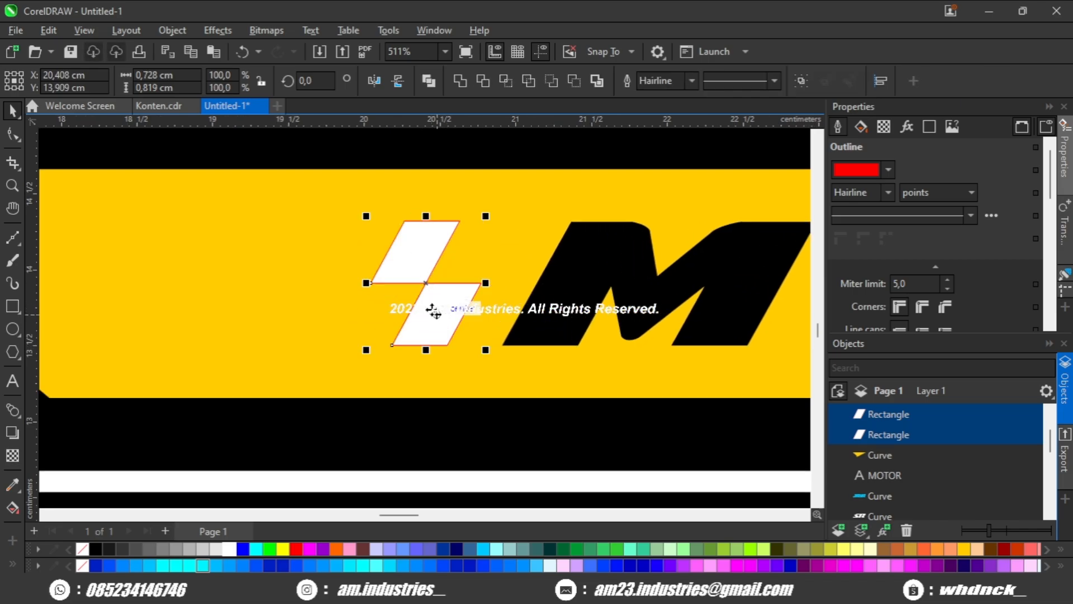
Duplicate the pair of parallelograms and place the copy directly to its left, continuing the checker pattern.
{"action": "key", "text": "ctrl+c"}
{"action": "key", "text": "ctrl+v"}
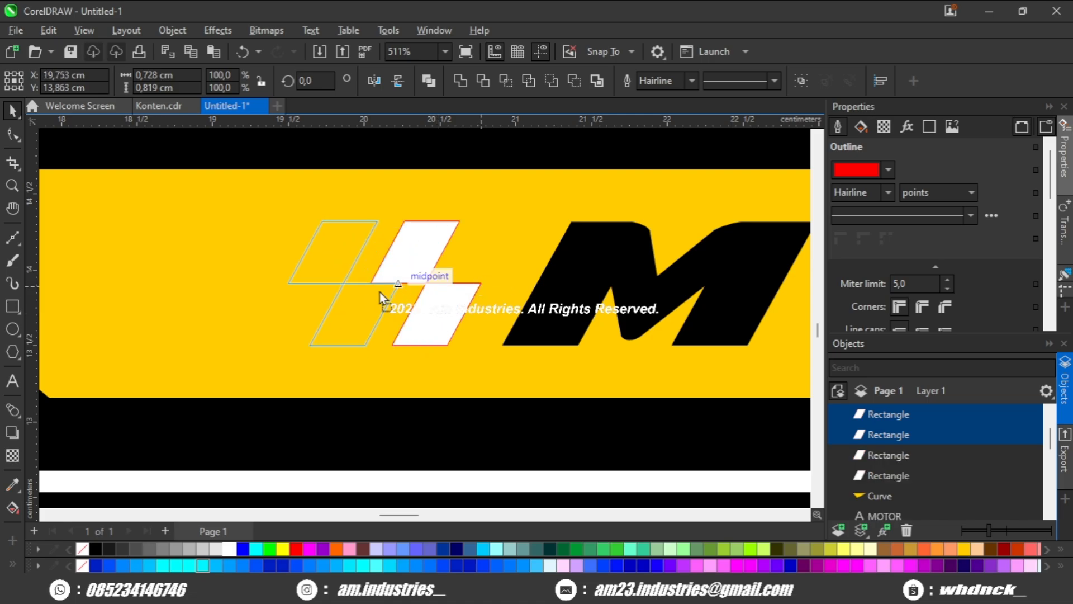
{"action": "left_click_drag", "start_coordinate": [369, 287], "coordinate": [370, 287]}
{"action": "left_click_drag", "start_coordinate": [370, 287], "coordinate": [457, 282]}
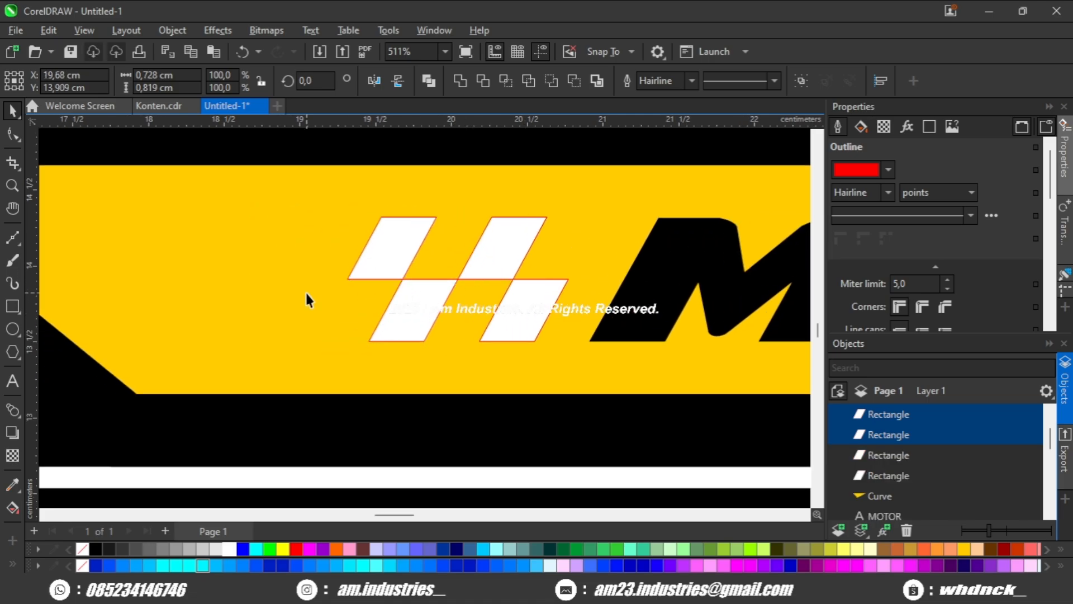
Add a copy of the lower parallelogram at the left end of the bottom row, continuing the checker pattern.
{"action": "left_click", "coordinate": [411, 306]}
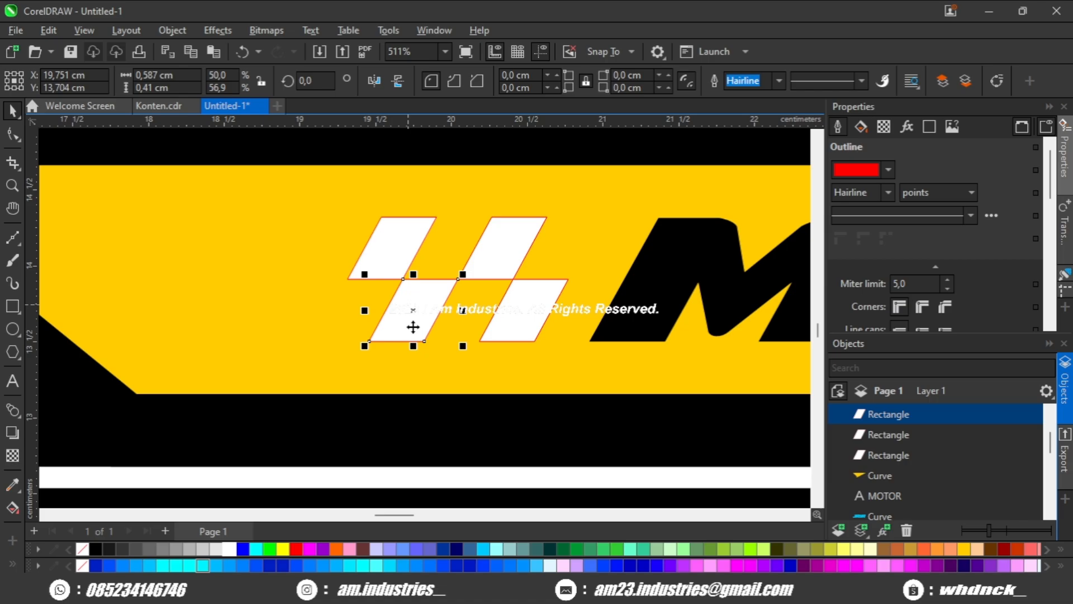
{"action": "left_click_drag", "start_coordinate": [307, 346], "coordinate": [271, 353]}
{"action": "left_click_drag", "start_coordinate": [333, 316], "coordinate": [347, 280]}
{"action": "left_click", "coordinate": [383, 266]}
{"action": "scroll", "coordinate": [385, 266], "scroll_direction": "down", "scroll_amount": 4}
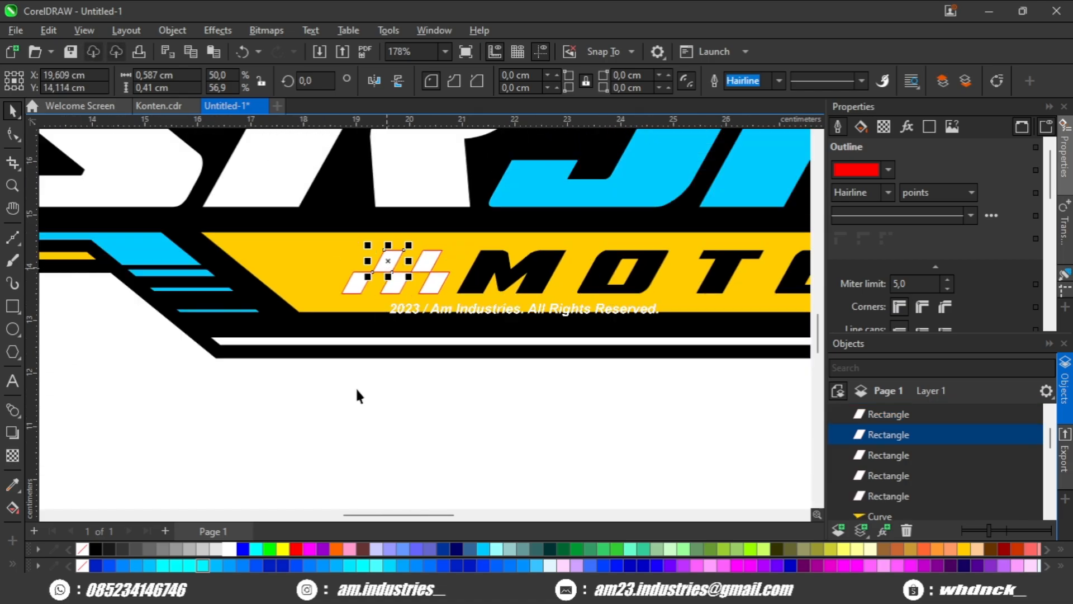
Merge the five parallelograms into one curve and fill it black without an outline.
{"action": "left_click", "coordinate": [356, 388]}
{"action": "scroll", "coordinate": [380, 281], "scroll_direction": "up", "scroll_amount": 2}
{"action": "scroll", "coordinate": [358, 289], "scroll_direction": "up", "scroll_amount": 1}
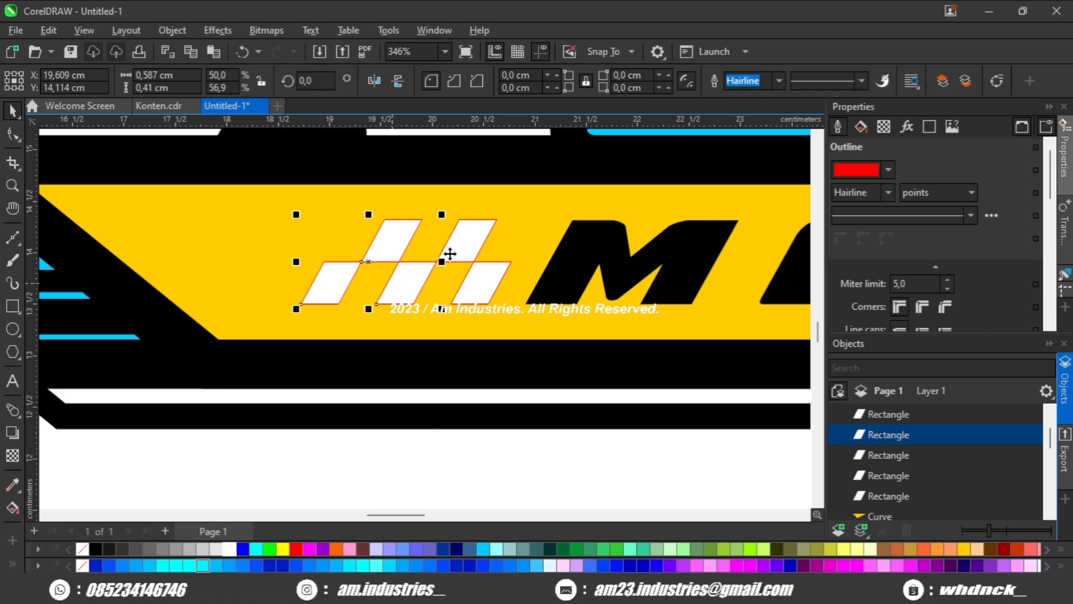
{"action": "left_click", "coordinate": [478, 288], "text": "shift"}
{"action": "left_click", "coordinate": [464, 83]}
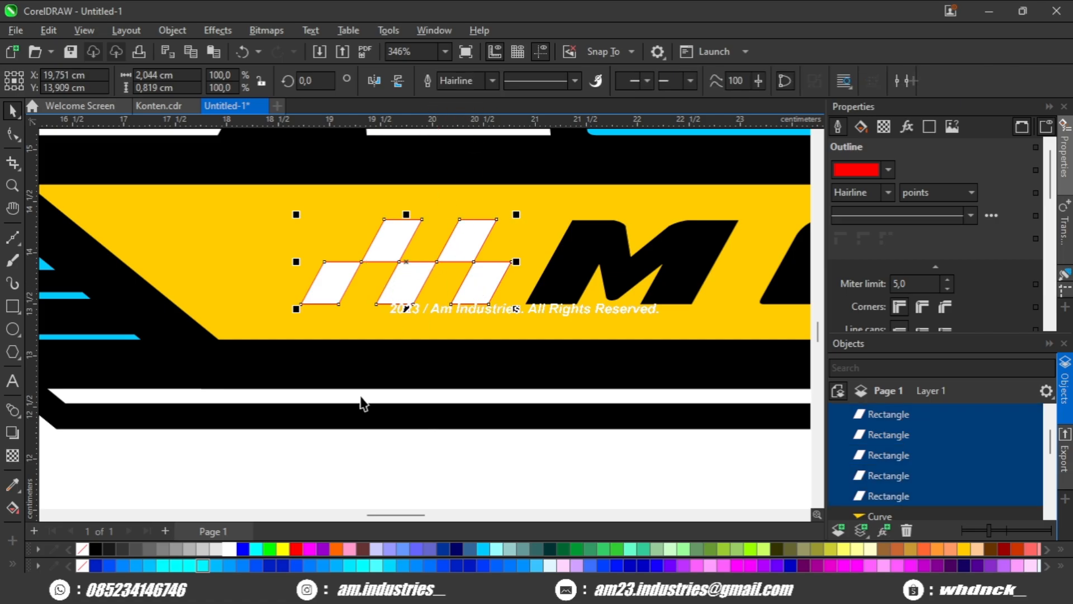
{"action": "left_click", "coordinate": [97, 548]}
{"action": "right_click", "coordinate": [83, 548]}
Mirror the checker pattern horizontally and vertically so its row of three parallelograms is on top.
{"action": "scroll", "coordinate": [453, 310], "scroll_direction": "up", "scroll_amount": 2}
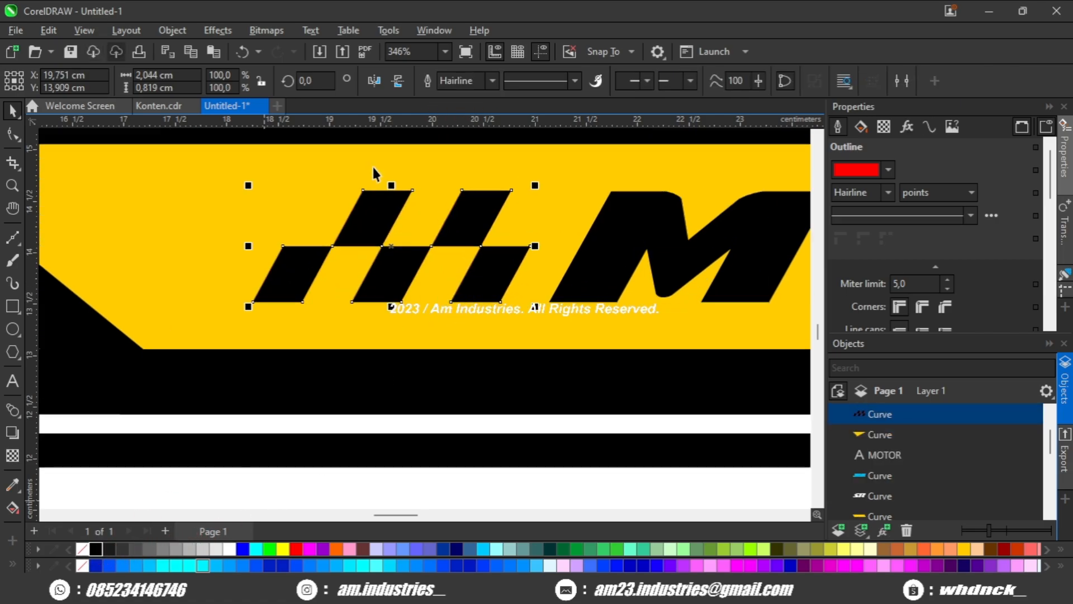
{"action": "left_click", "coordinate": [397, 82]}
{"action": "left_click", "coordinate": [376, 82]}
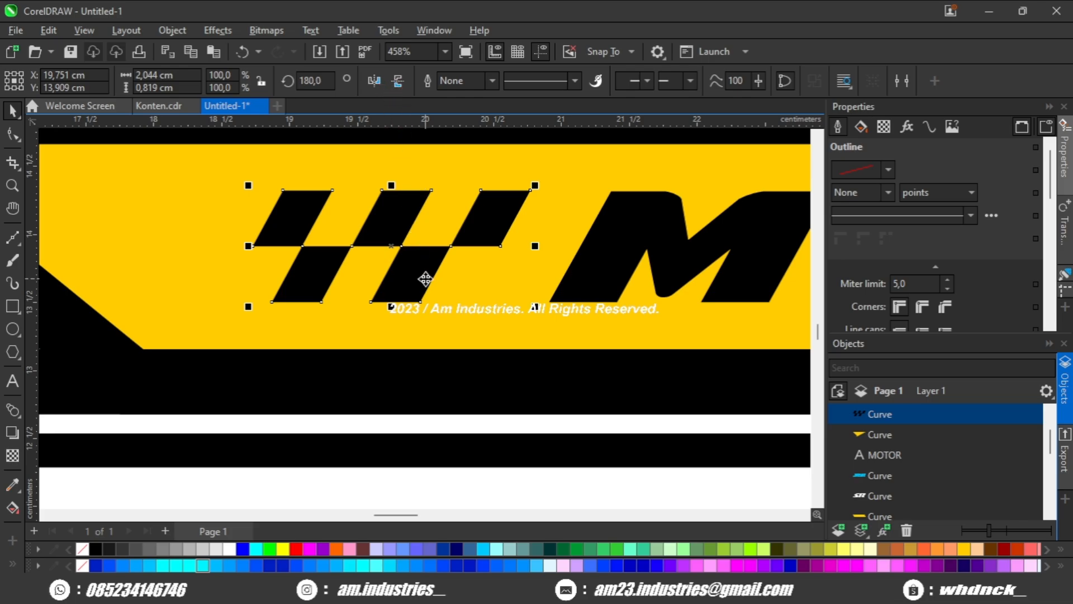
Try shrinking the checker pattern beside MOTOR to about half its size.
{"action": "left_click_drag", "start_coordinate": [534, 308], "coordinate": [486, 331]}
{"action": "scroll", "coordinate": [486, 331], "scroll_direction": "down", "scroll_amount": 5}
{"action": "scroll", "coordinate": [421, 407], "scroll_direction": "down", "scroll_amount": 3}
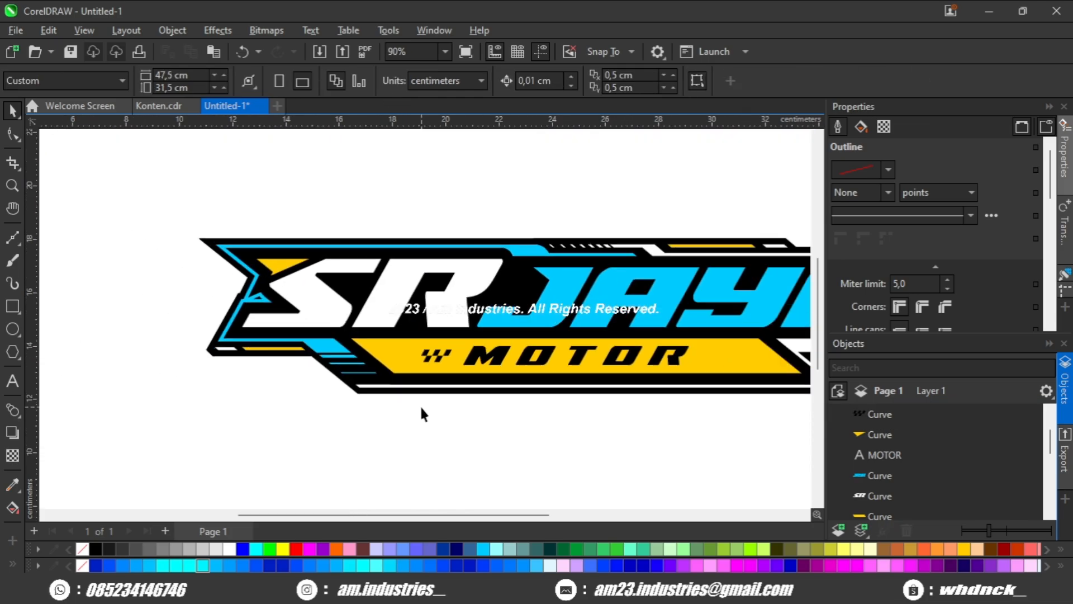
{"action": "scroll", "coordinate": [347, 397], "scroll_direction": "up", "scroll_amount": 3}
{"action": "key", "text": "ctrl+z"}
Place a horizontal guideline across the MOTOR line and shrink the checker pattern beside it to about 1.22 by 0.49 cm.
{"action": "scroll", "coordinate": [302, 355], "scroll_direction": "up", "scroll_amount": 1}
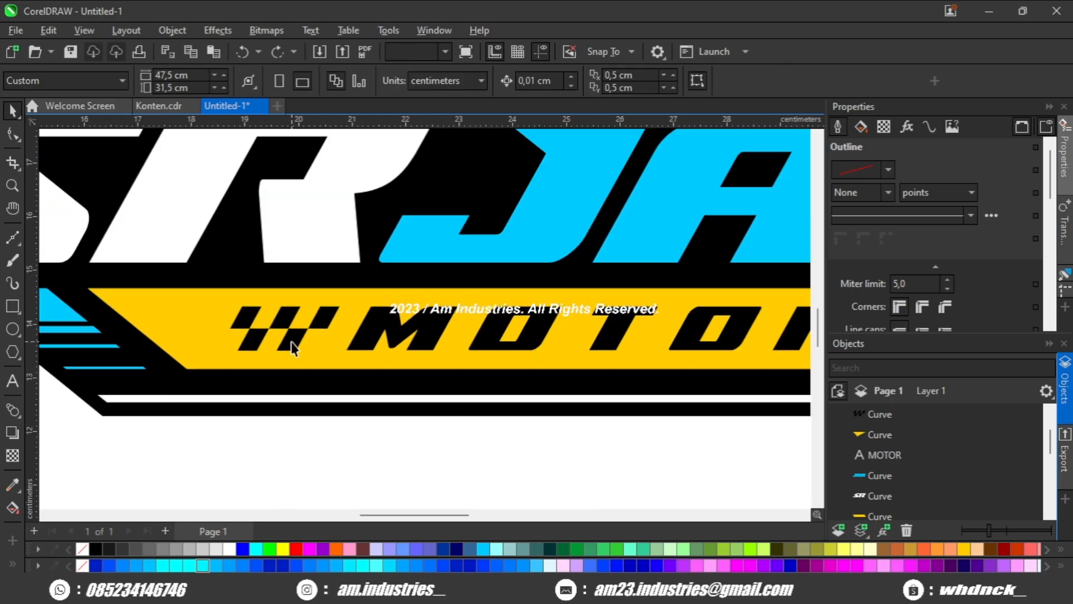
{"action": "left_click", "coordinate": [290, 338]}
{"action": "scroll", "coordinate": [297, 349], "scroll_direction": "up", "scroll_amount": 5}
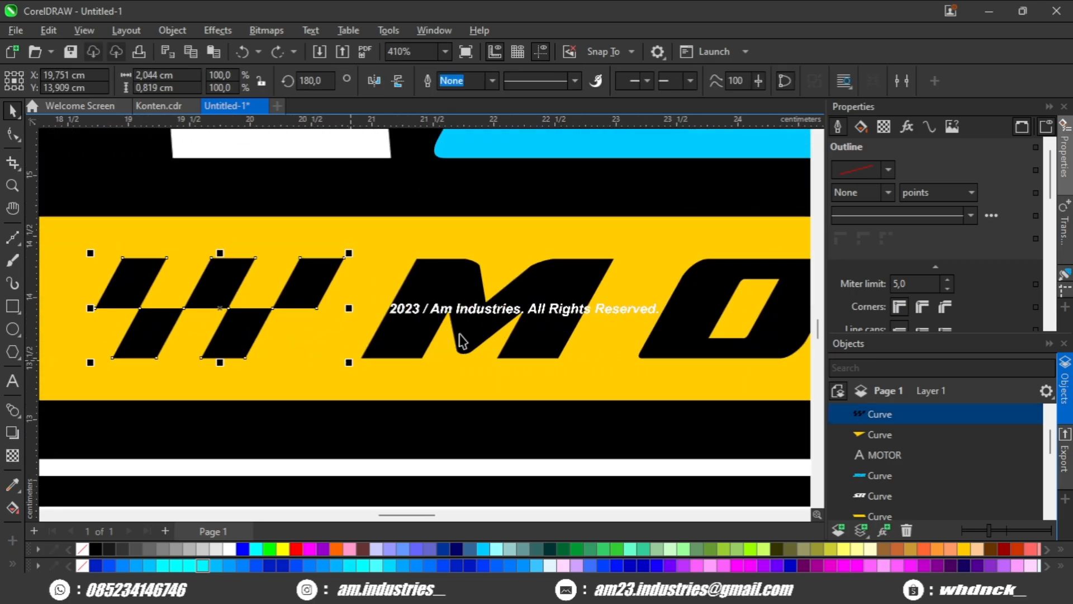
{"action": "scroll", "coordinate": [462, 341], "scroll_direction": "down", "scroll_amount": 1}
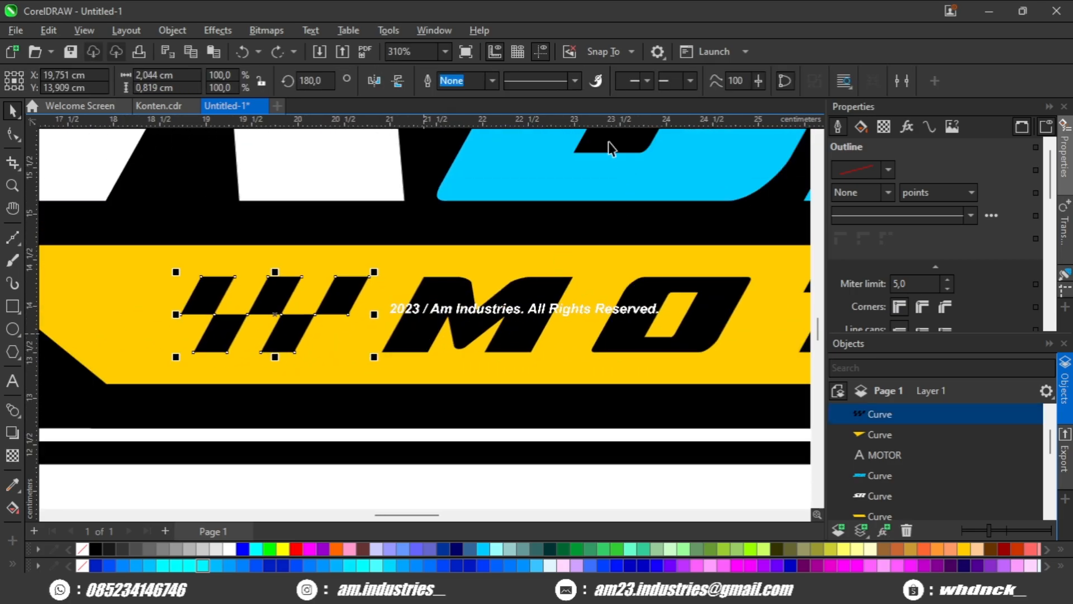
{"action": "left_click", "coordinate": [644, 338]}
{"action": "scroll", "coordinate": [286, 326], "scroll_direction": "up", "scroll_amount": 2}
{"action": "left_click_drag", "start_coordinate": [417, 371], "coordinate": [360, 391]}
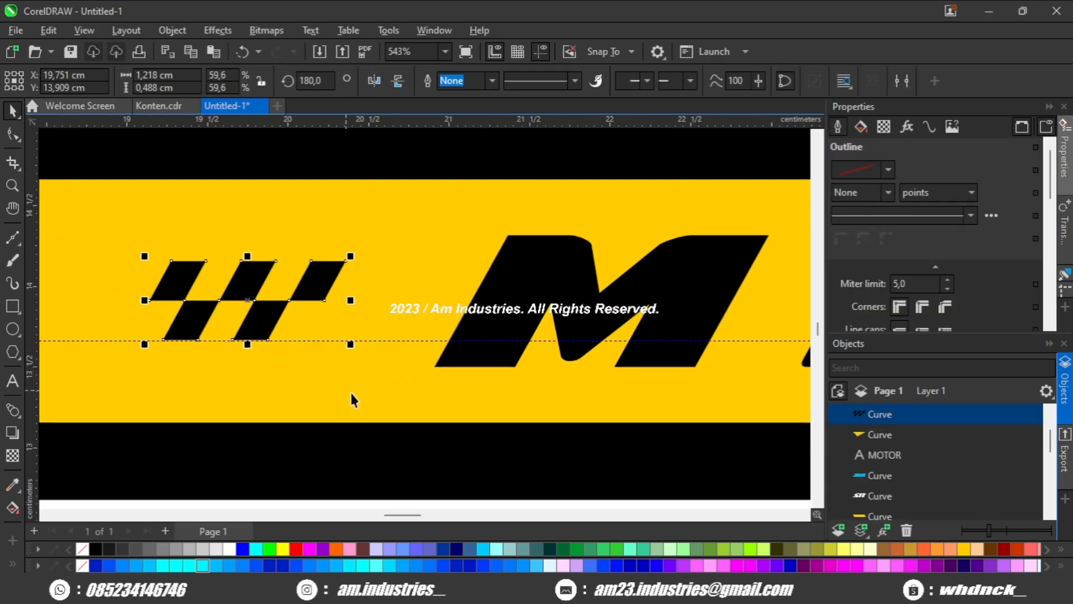
Stretch the checker pattern horizontally to about 2.22 cm wide, keeping its height.
{"action": "scroll", "coordinate": [475, 327], "scroll_direction": "down", "scroll_amount": 2}
{"action": "left_click_drag", "start_coordinate": [464, 281], "coordinate": [534, 282]}
{"action": "scroll", "coordinate": [552, 279], "scroll_direction": "up", "scroll_amount": 2}
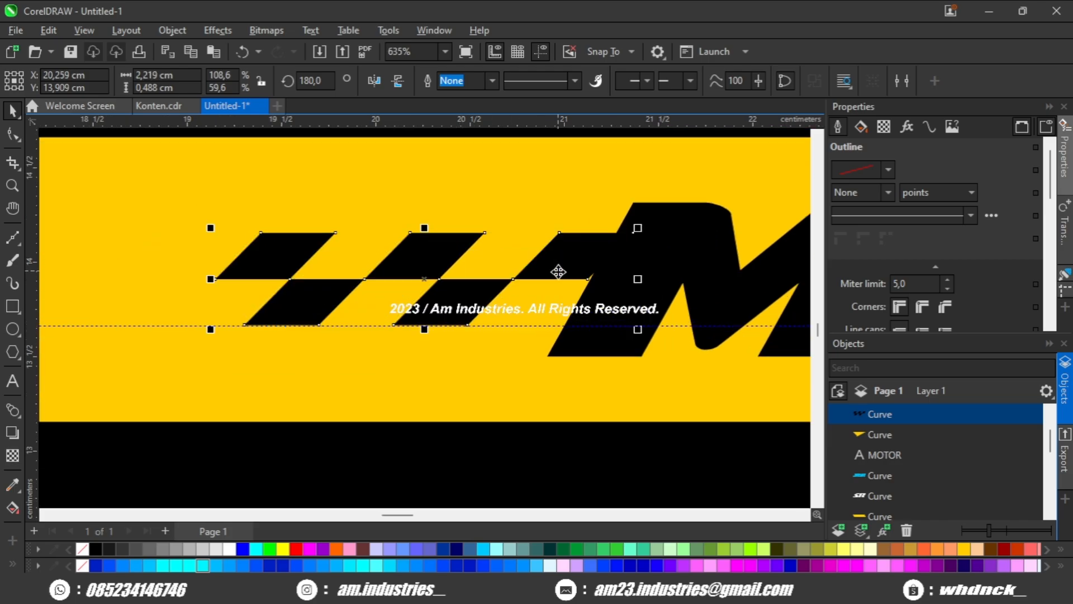
Skew the checker pattern slightly to about 2.13 cm wide and move it just in front of the M of MOTOR.
{"action": "left_click", "coordinate": [447, 233]}
{"action": "left_click_drag", "start_coordinate": [424, 225], "coordinate": [402, 230]}
{"action": "scroll", "coordinate": [468, 274], "scroll_direction": "down", "scroll_amount": 2}
{"action": "left_click_drag", "start_coordinate": [467, 289], "coordinate": [424, 291]}
{"action": "scroll", "coordinate": [423, 293], "scroll_direction": "down", "scroll_amount": 2}
{"action": "left_click", "coordinate": [366, 410]}
{"action": "scroll", "coordinate": [391, 380], "scroll_direction": "down", "scroll_amount": 3}
{"action": "scroll", "coordinate": [410, 316], "scroll_direction": "up", "scroll_amount": 2}
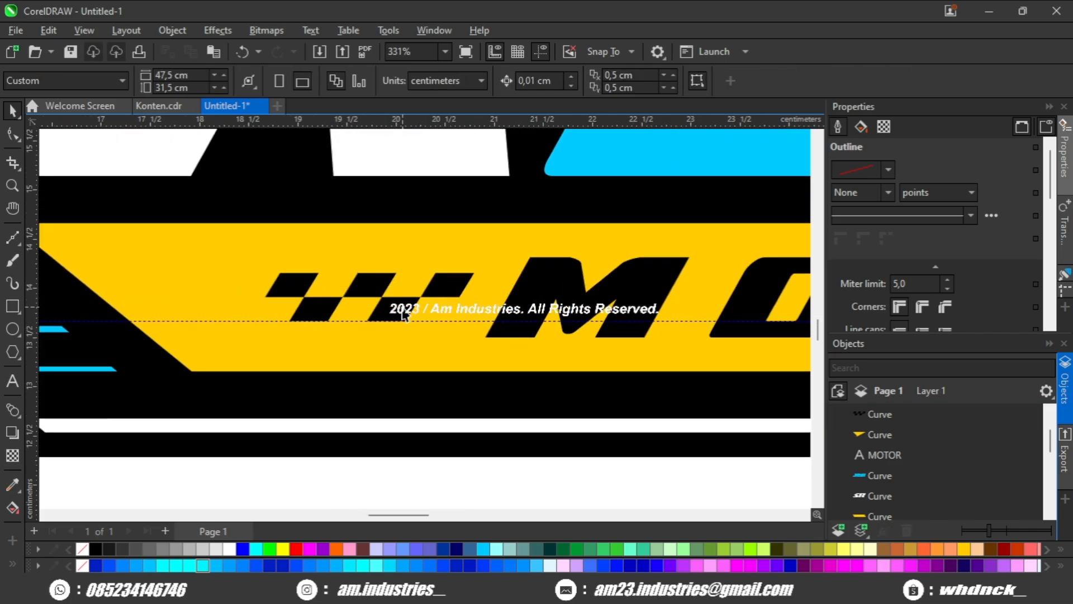
Duplicate the checker pattern and place the copy level with the original, just after the R of MOTOR.
{"action": "left_click", "coordinate": [402, 312]}
{"action": "scroll", "coordinate": [404, 312], "scroll_direction": "down", "scroll_amount": 3}
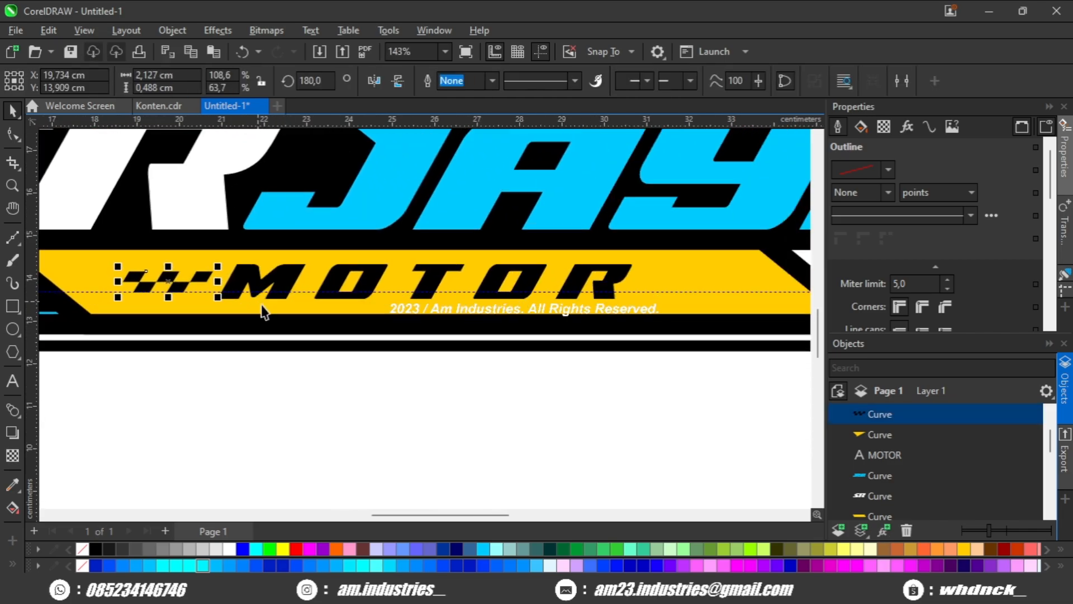
{"action": "scroll", "coordinate": [223, 298], "scroll_direction": "down", "scroll_amount": 1}
{"action": "key", "text": "KP_Add"}
{"action": "left_click_drag", "start_coordinate": [199, 283], "coordinate": [212, 283]}
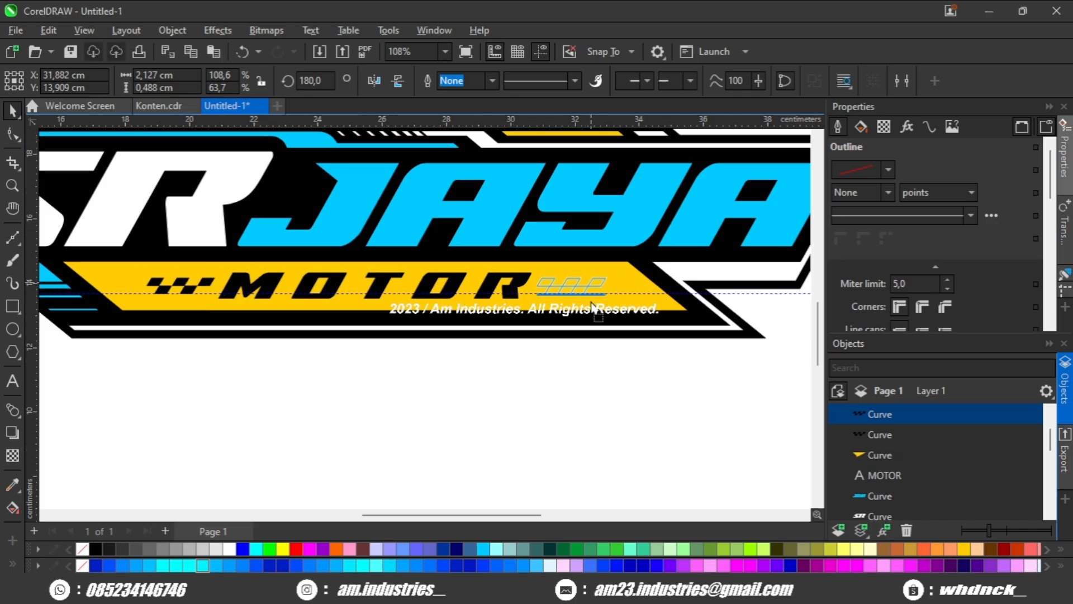
{"action": "left_click_drag", "start_coordinate": [604, 309], "coordinate": [605, 311]}
{"action": "left_click", "coordinate": [575, 339]}
{"action": "scroll", "coordinate": [486, 364], "scroll_direction": "down", "scroll_amount": 2}
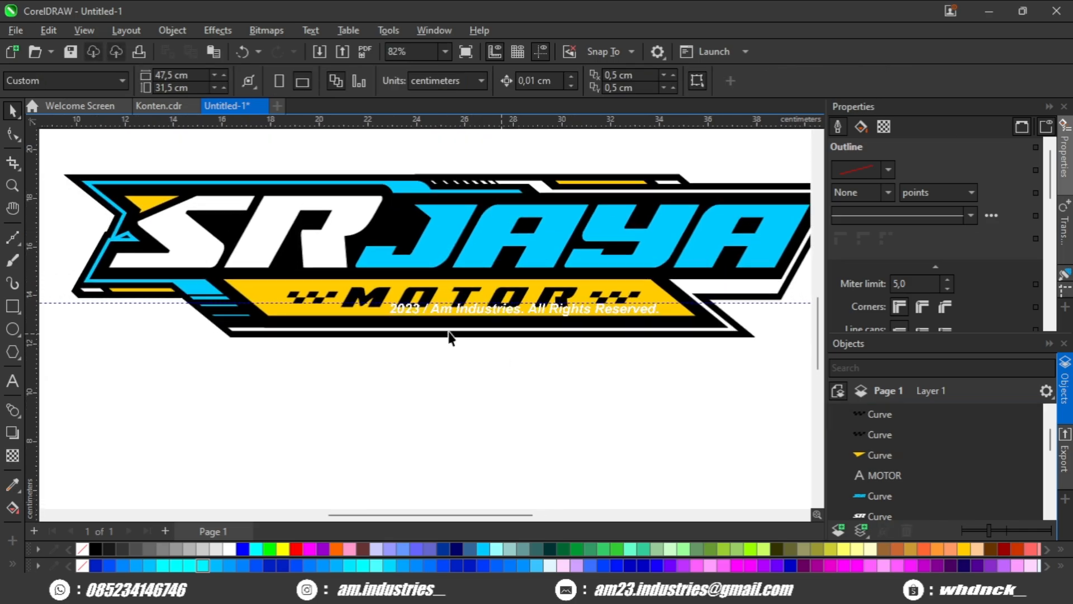
{"action": "scroll", "coordinate": [448, 335], "scroll_direction": "up", "scroll_amount": 3}
{"action": "scroll", "coordinate": [451, 336], "scroll_direction": "up", "scroll_amount": 1}
{"action": "scroll", "coordinate": [700, 279], "scroll_direction": "up", "scroll_amount": 2}
{"action": "left_click", "coordinate": [696, 274]}
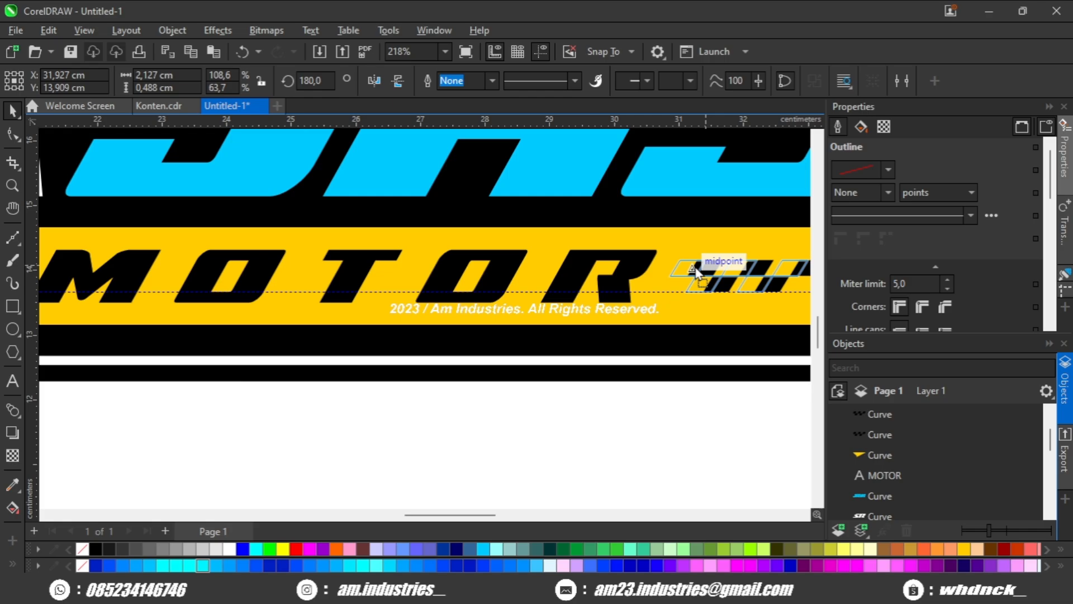
{"action": "scroll", "coordinate": [696, 272], "scroll_direction": "down", "scroll_amount": 2}
{"action": "left_click", "coordinate": [610, 393]}
{"action": "scroll", "coordinate": [609, 392], "scroll_direction": "down", "scroll_amount": 1}
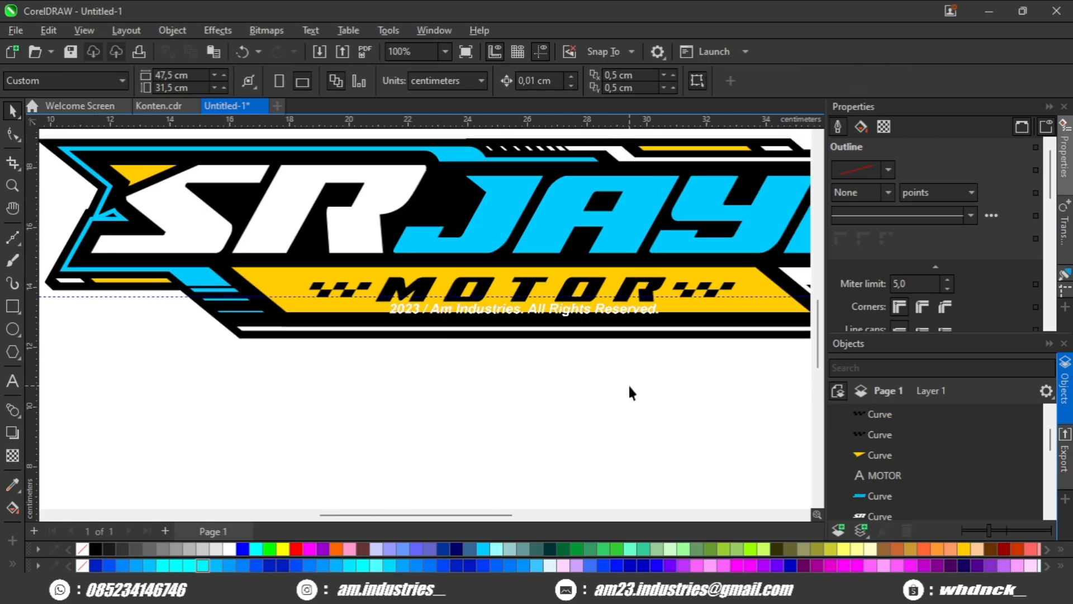
Delete the horizontal guideline running across the MOTOR line.
{"action": "left_click_drag", "start_coordinate": [687, 340], "coordinate": [441, 297]}
{"action": "left_click", "coordinate": [609, 255]}
{"action": "key", "text": "Delete"}
{"action": "scroll", "coordinate": [608, 251], "scroll_direction": "down", "scroll_amount": 2}
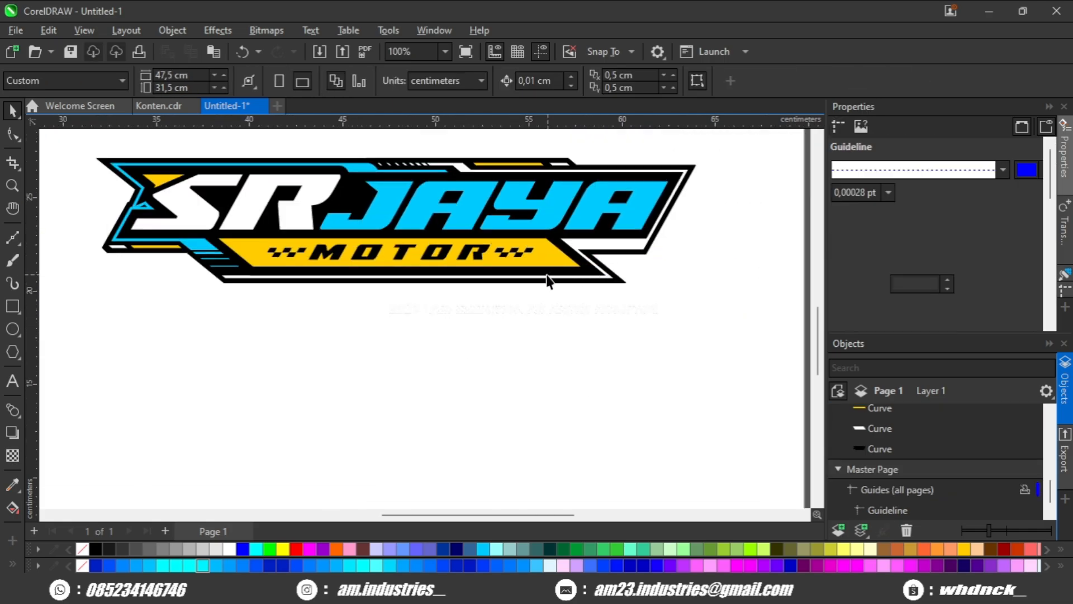
Add a horizontal guideline through the middle of the SR JAYA lettering, at about 16.02 cm.
{"action": "left_click_drag", "start_coordinate": [545, 275], "coordinate": [531, 313]}
{"action": "scroll", "coordinate": [574, 324], "scroll_direction": "down", "scroll_amount": 1}
{"action": "scroll", "coordinate": [532, 316], "scroll_direction": "up", "scroll_amount": 1}
{"action": "scroll", "coordinate": [403, 256], "scroll_direction": "up", "scroll_amount": 2}
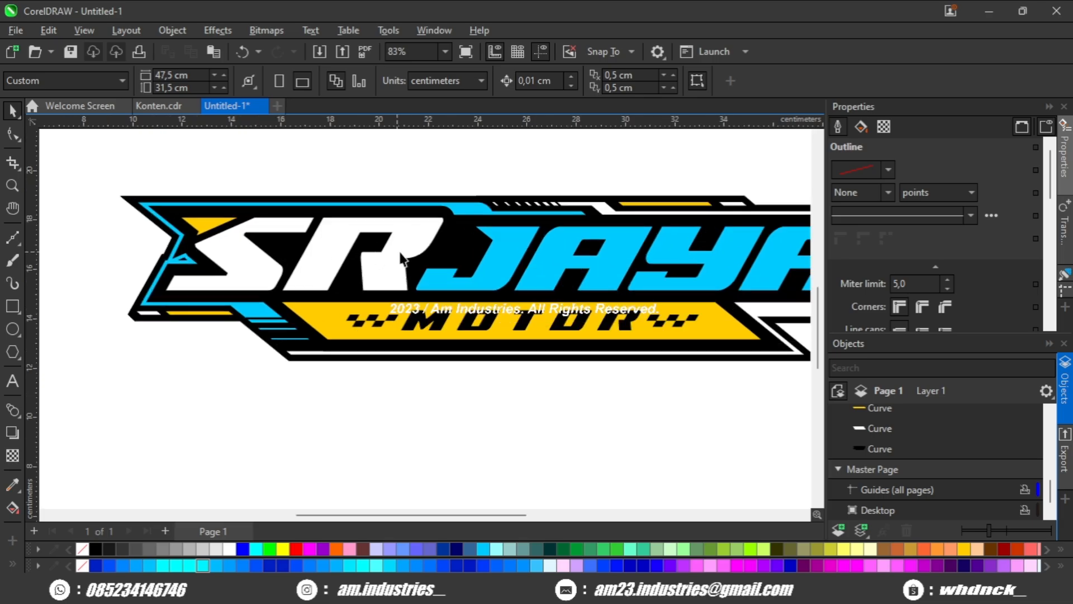
{"action": "left_click_drag", "start_coordinate": [434, 259], "coordinate": [287, 256]}
{"action": "left_click_drag", "start_coordinate": [437, 273], "coordinate": [425, 259]}
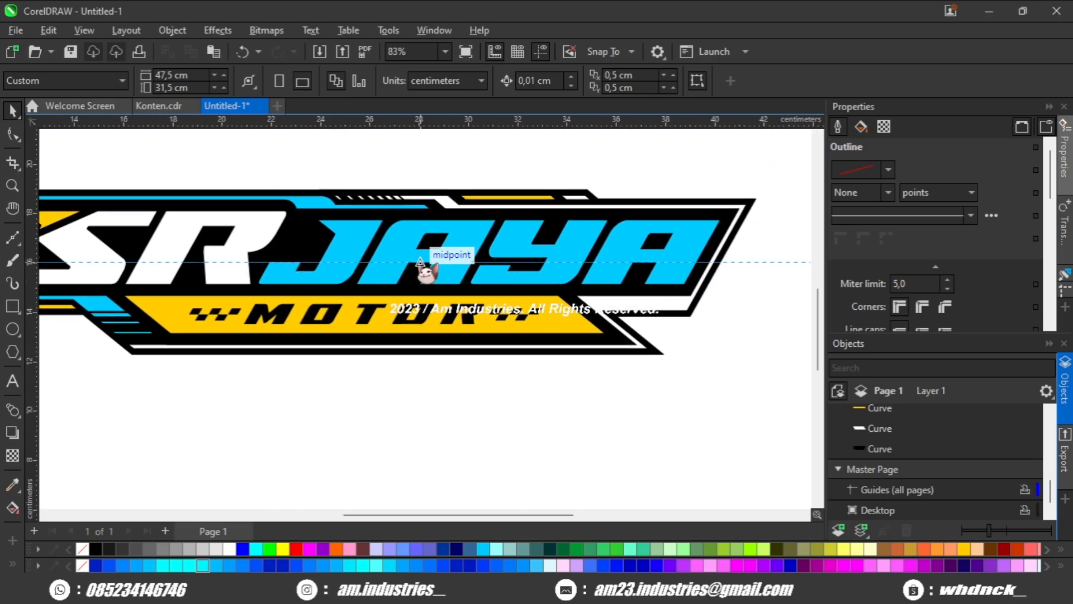
{"action": "scroll", "coordinate": [464, 260], "scroll_direction": "down", "scroll_amount": 1}
Draw a black rectangle about 33.3 by 2.2 cm down from the guideline, covering the lower half of SR JAYA.
{"action": "left_click", "coordinate": [12, 306]}
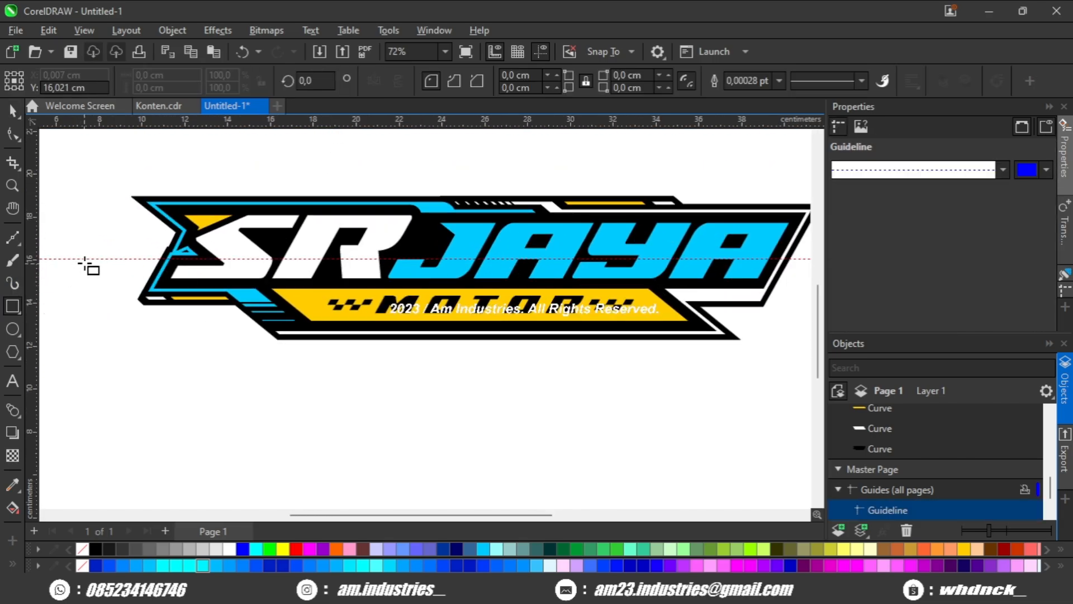
{"action": "left_click_drag", "start_coordinate": [85, 260], "coordinate": [799, 307]}
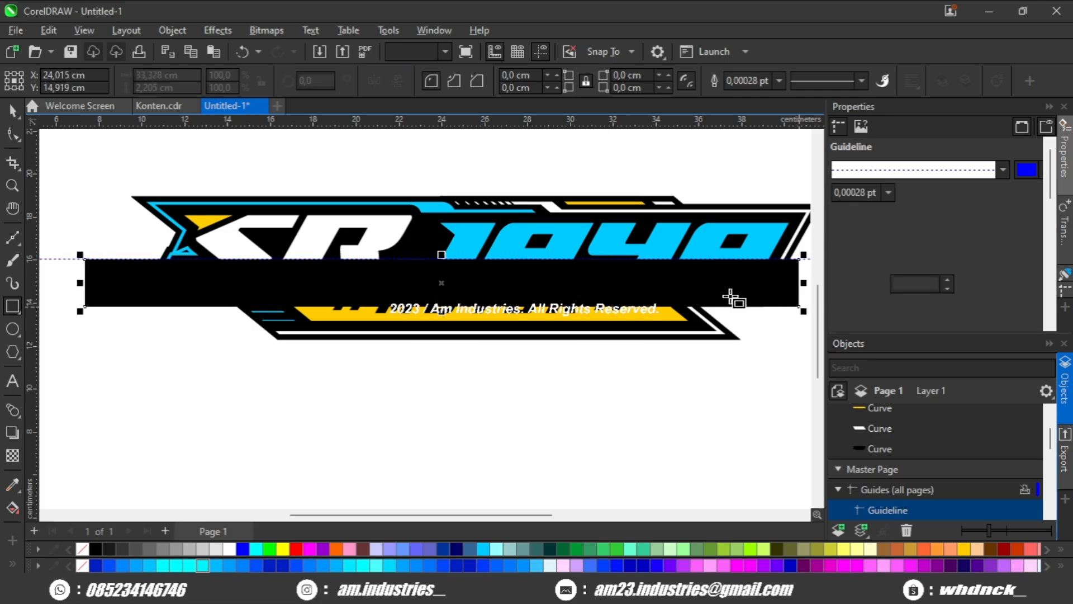
{"action": "key", "text": "space"}
{"action": "left_click_drag", "start_coordinate": [494, 305], "coordinate": [472, 322]}
Intersect the rectangle with the SR lettering and fill the resulting lower half light gray.
{"action": "scroll", "coordinate": [421, 318], "scroll_direction": "up", "scroll_amount": 2}
{"action": "left_click_drag", "start_coordinate": [371, 261], "coordinate": [444, 252]}
{"action": "scroll", "coordinate": [403, 242], "scroll_direction": "up", "scroll_amount": 1}
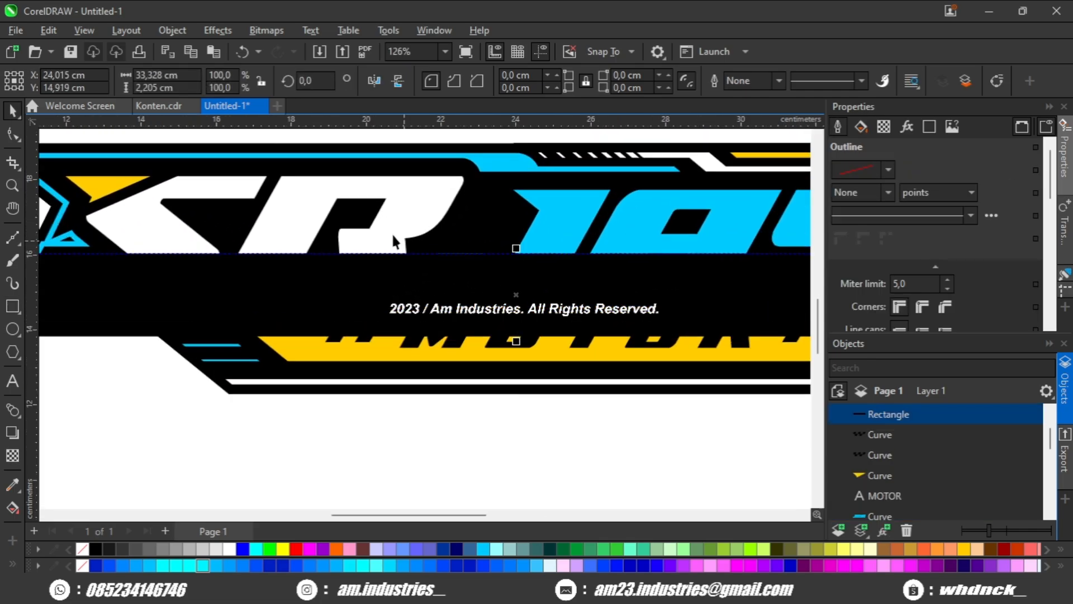
{"action": "left_click", "coordinate": [391, 232], "text": "shift"}
{"action": "left_click", "coordinate": [506, 83]}
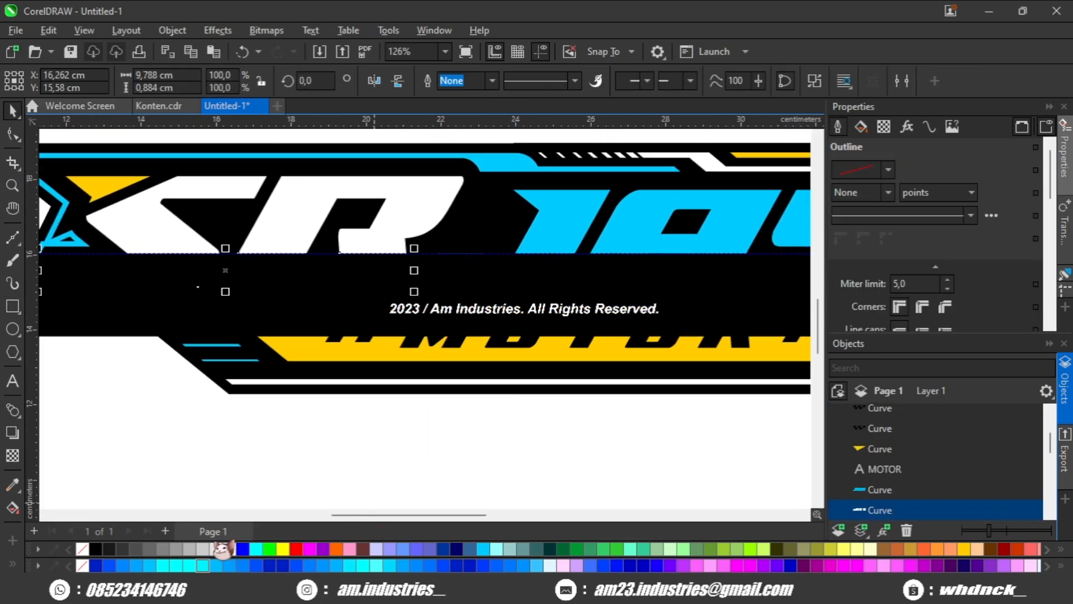
{"action": "key", "text": "Escape"}
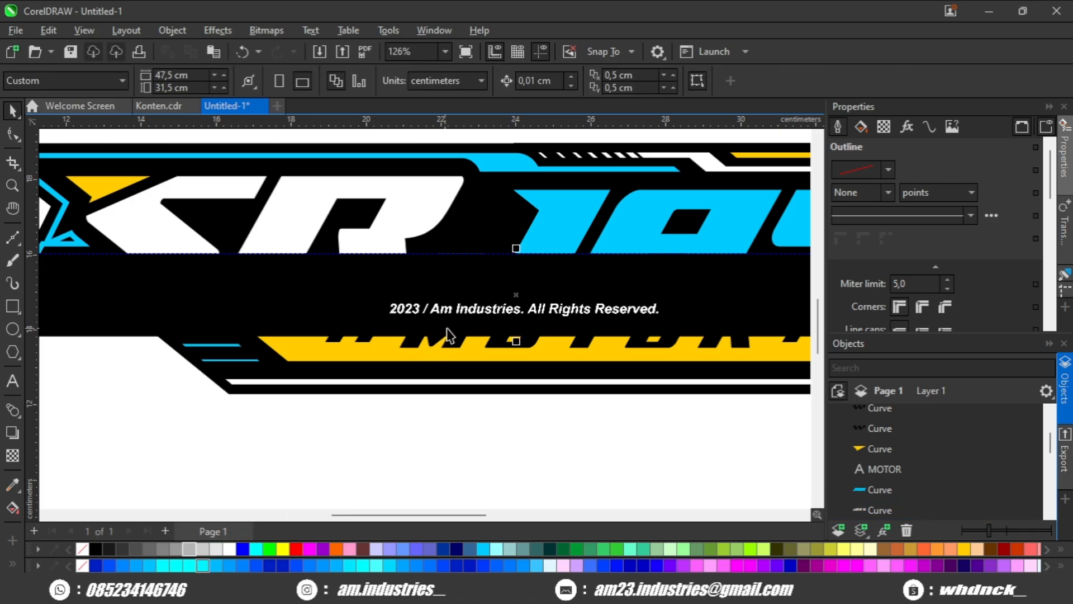
Intersect the rectangle with the JAYA lettering and fill the resulting lower half with the same light gray.
{"action": "left_click", "coordinate": [577, 240]}
{"action": "left_click", "coordinate": [506, 83]}
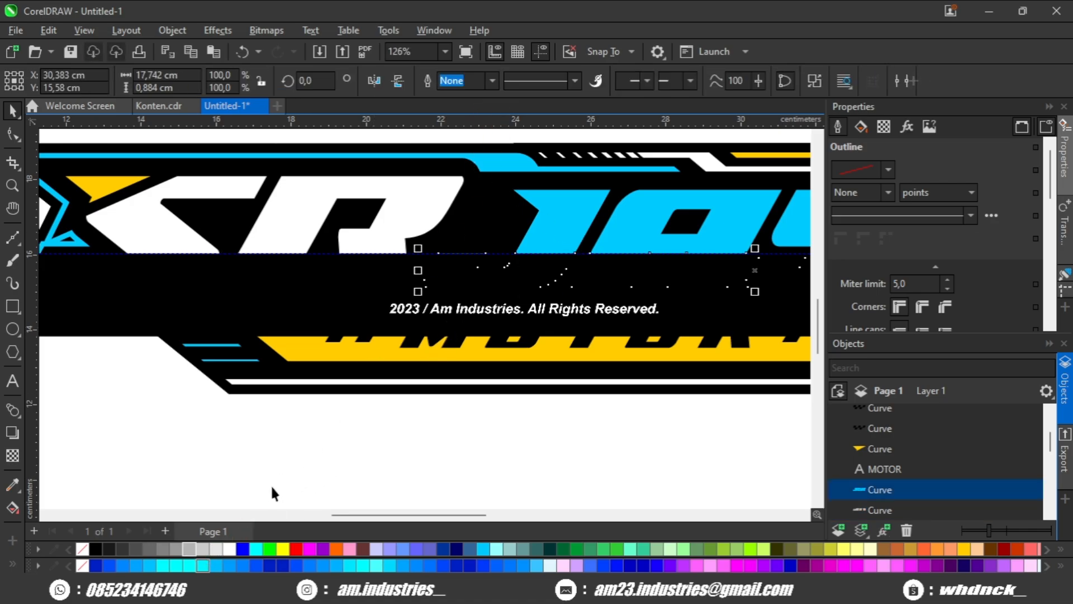
{"action": "left_click", "coordinate": [189, 549]}
{"action": "key", "text": "Escape"}
Delete the helper rectangle and the horizontal guideline through the lettering.
{"action": "left_click", "coordinate": [326, 327]}
{"action": "scroll", "coordinate": [325, 324], "scroll_direction": "down", "scroll_amount": 4}
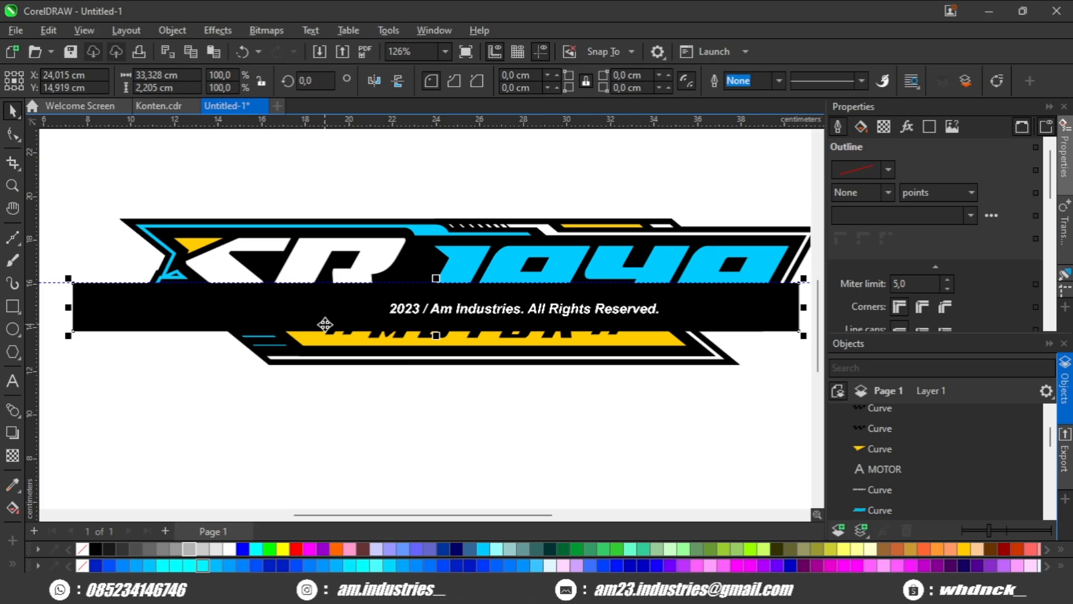
{"action": "key", "text": "Delete"}
{"action": "scroll", "coordinate": [525, 302], "scroll_direction": "up", "scroll_amount": 1}
{"action": "scroll", "coordinate": [505, 316], "scroll_direction": "down", "scroll_amount": 1}
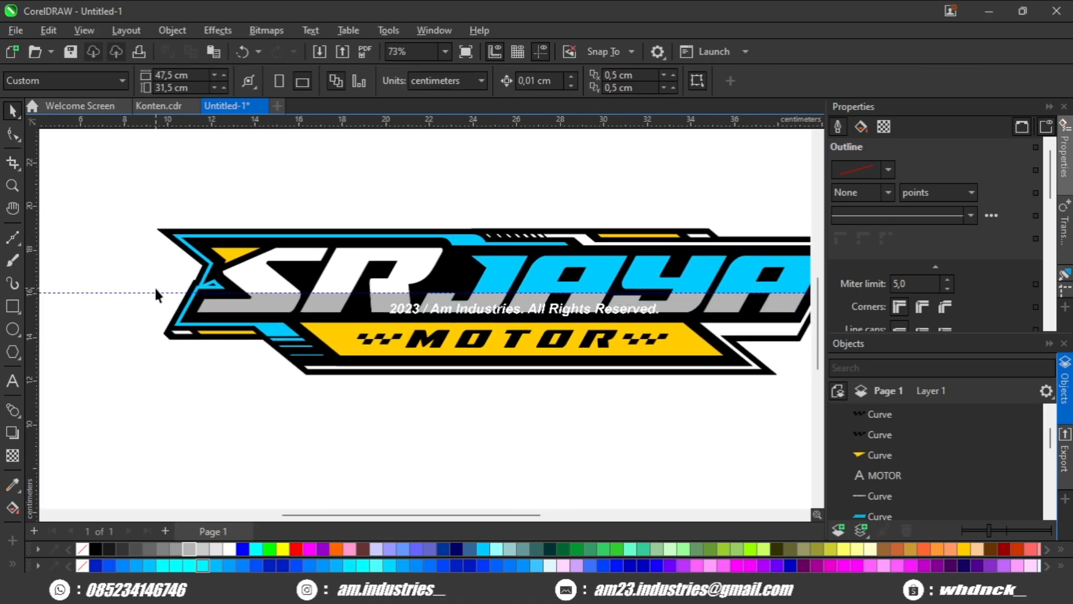
{"action": "left_click", "coordinate": [149, 293]}
{"action": "key", "text": "Delete"}
Give the SR and JAYA lettering a 4 pt purple outline positioned inside, and convert the outlines to separate objects.
{"action": "scroll", "coordinate": [278, 304], "scroll_direction": "up", "scroll_amount": 1}
{"action": "left_click", "coordinate": [279, 284]}
{"action": "scroll", "coordinate": [280, 284], "scroll_direction": "up", "scroll_amount": 1}
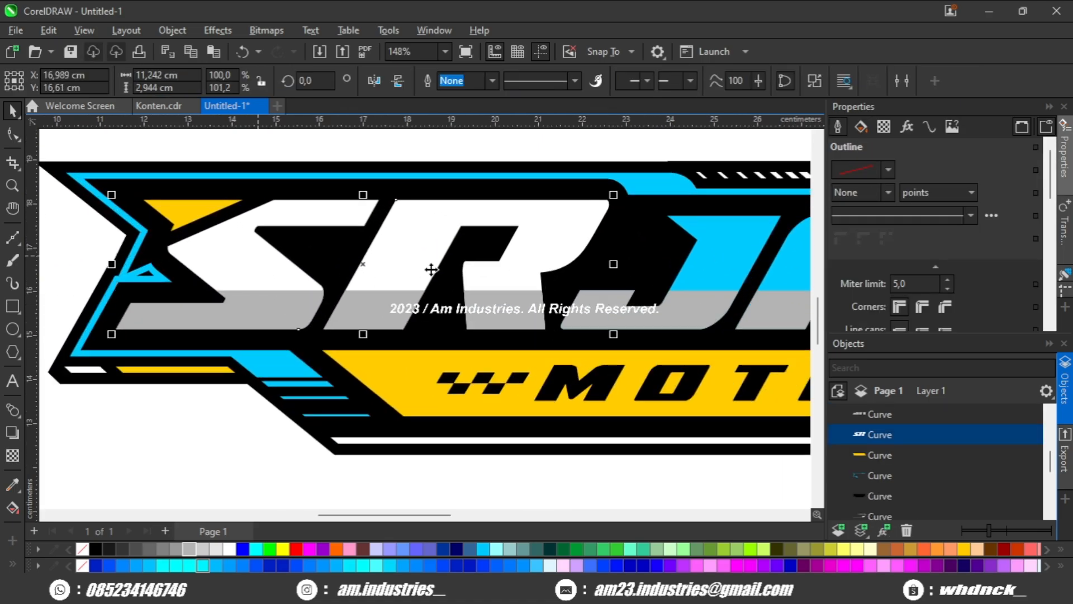
{"action": "left_click", "coordinate": [888, 193]}
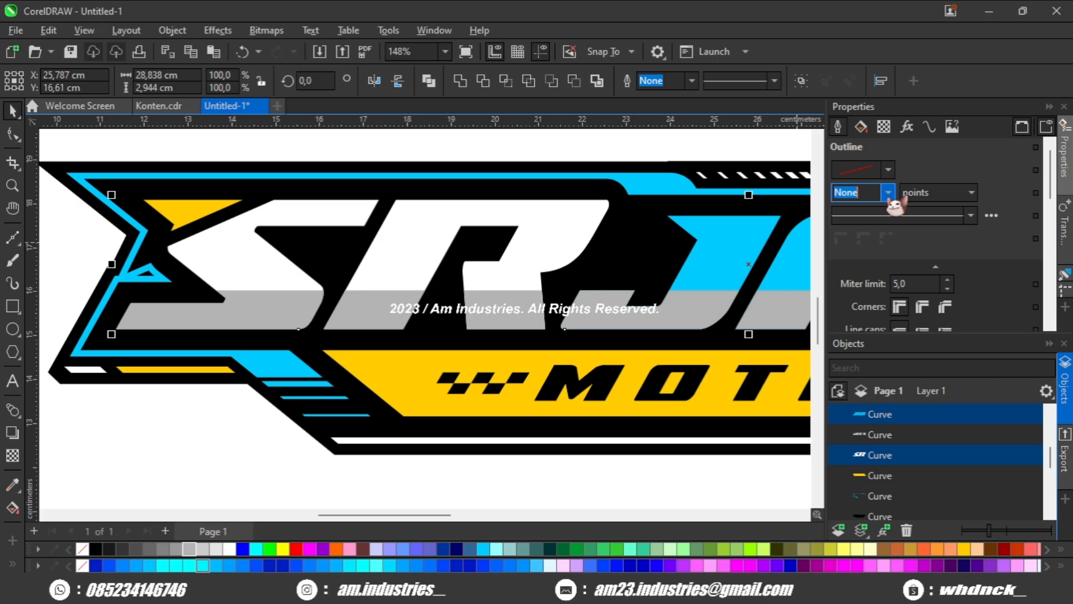
{"action": "left_click", "coordinate": [861, 299]}
{"action": "scroll", "coordinate": [956, 290], "scroll_direction": "down", "scroll_amount": 3}
{"action": "left_click", "coordinate": [944, 281]}
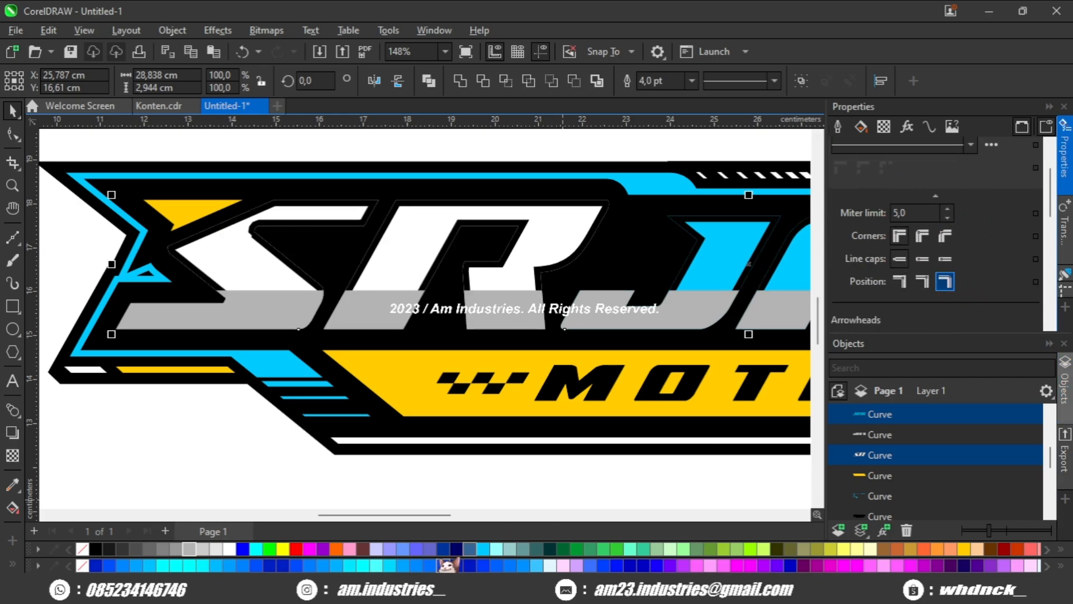
{"action": "right_click", "coordinate": [323, 548]}
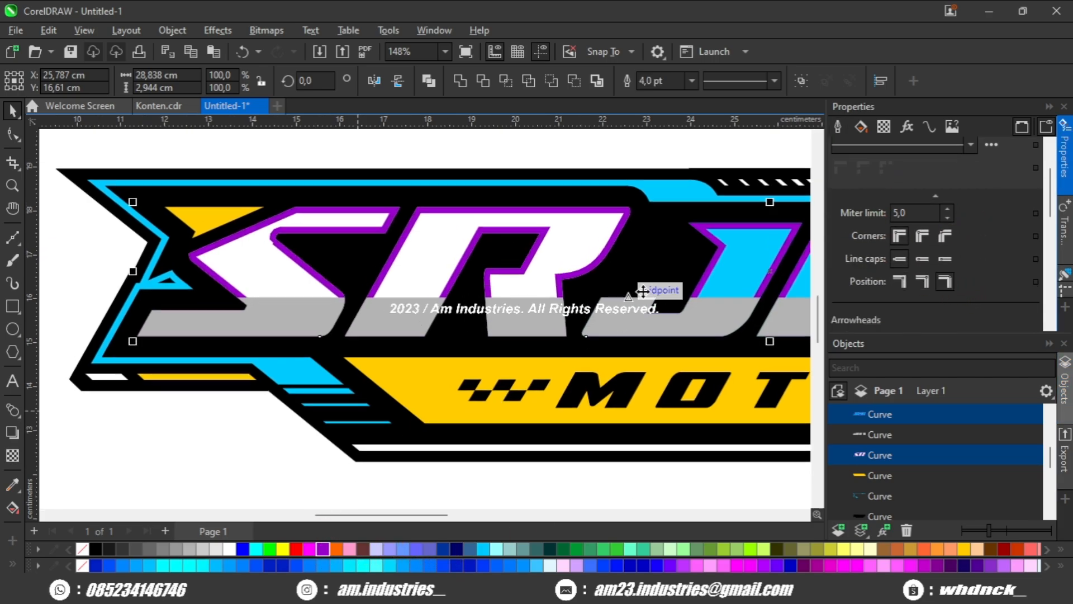
{"action": "scroll", "coordinate": [641, 290], "scroll_direction": "right", "scroll_amount": 3}
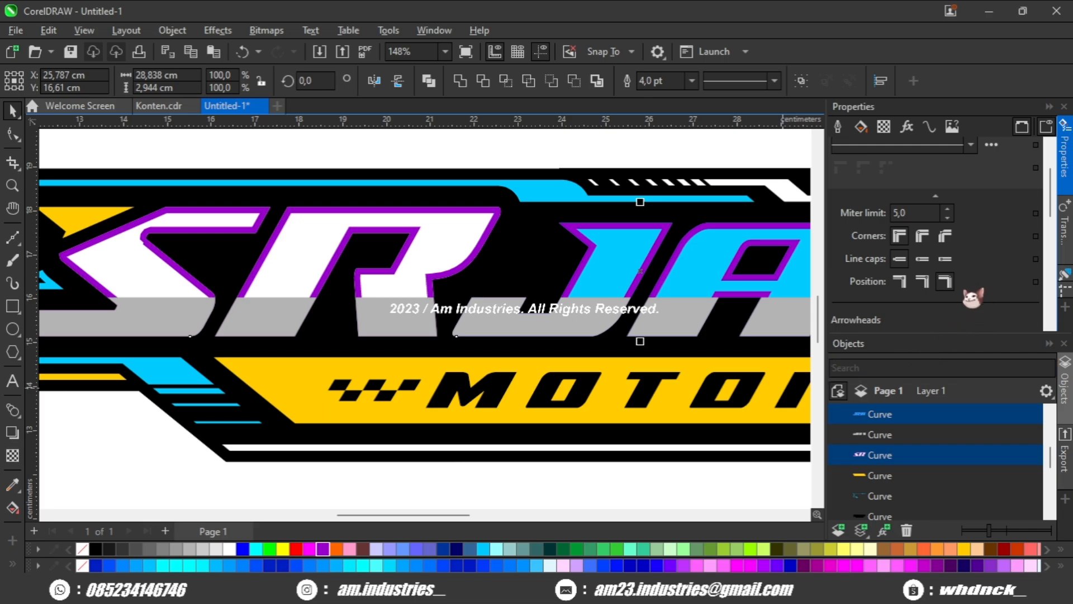
{"action": "scroll", "coordinate": [228, 425], "scroll_direction": "down", "scroll_amount": 2}
{"action": "left_click", "coordinate": [228, 425]}
Subtract the purple SR outline from the gray SR shading so the gray sits inset within the letters.
{"action": "scroll", "coordinate": [218, 288], "scroll_direction": "up", "scroll_amount": 3}
{"action": "left_click", "coordinate": [230, 283]}
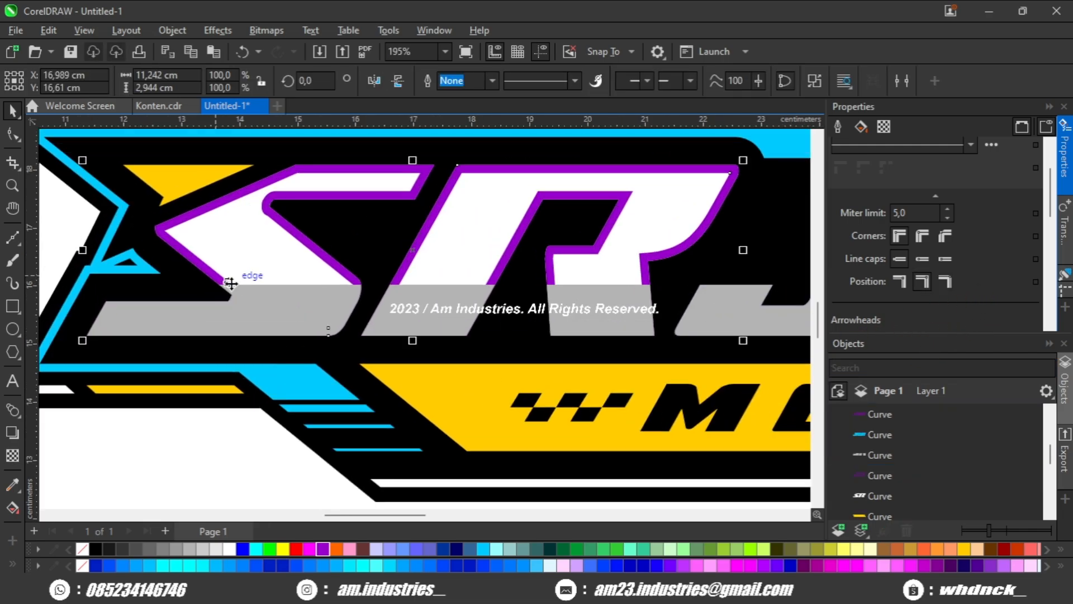
{"action": "left_click", "coordinate": [282, 307], "text": "shift"}
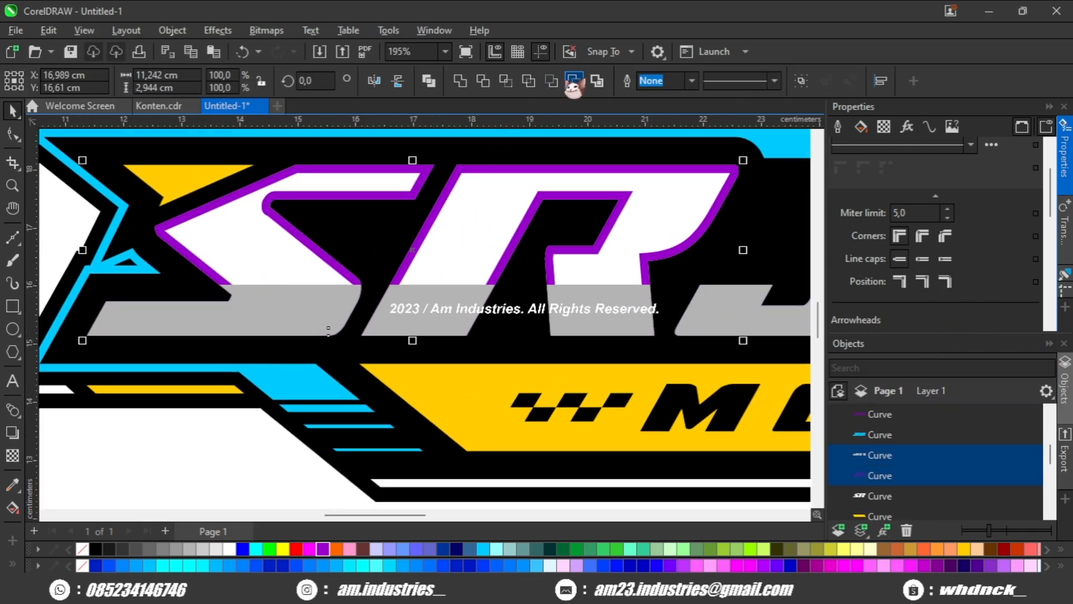
{"action": "scroll", "coordinate": [297, 378], "scroll_direction": "down", "scroll_amount": 3}
{"action": "left_click", "coordinate": [297, 378]}
{"action": "scroll", "coordinate": [441, 290], "scroll_direction": "up", "scroll_amount": 3}
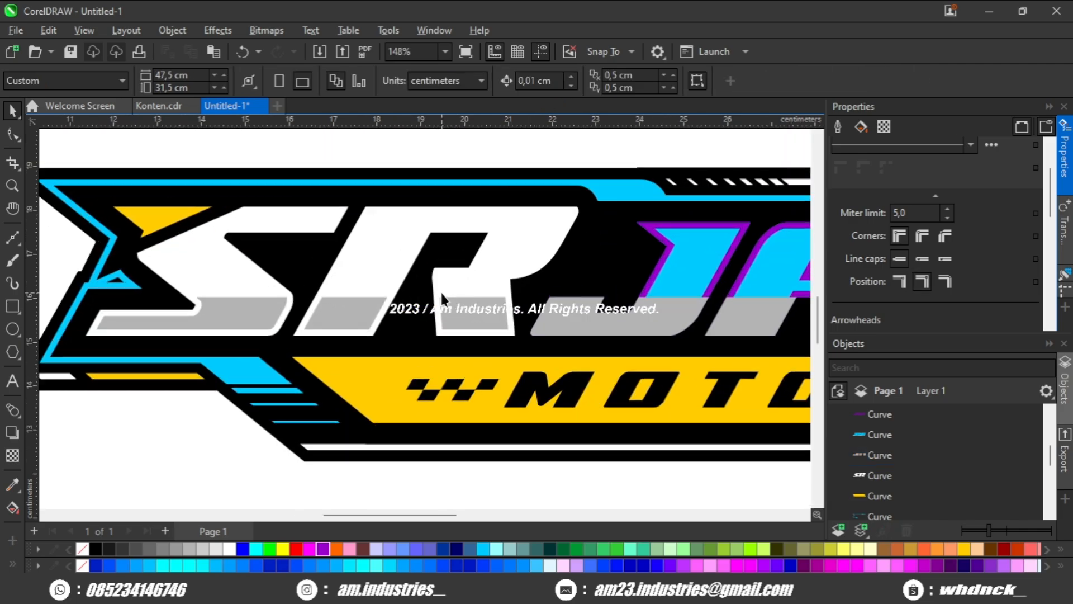
Paste the purple SR outline back in place over the letters.
{"action": "key", "text": "ctrl+v"}
{"action": "left_click", "coordinate": [175, 435]}
{"action": "scroll", "coordinate": [497, 247], "scroll_direction": "up", "scroll_amount": 3}
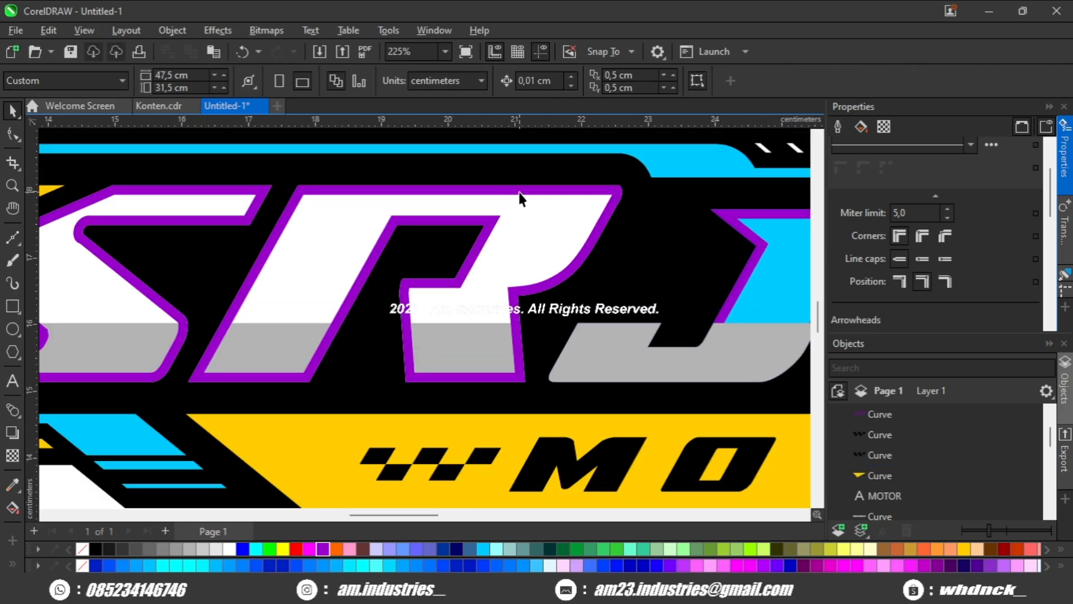
Try moving the purple SR outline away from the letters, and undo the moves.
{"action": "left_click_drag", "start_coordinate": [519, 192], "coordinate": [482, 196]}
{"action": "scroll", "coordinate": [500, 223], "scroll_direction": "down", "scroll_amount": 3}
{"action": "left_click", "coordinate": [273, 431]}
{"action": "scroll", "coordinate": [329, 390], "scroll_direction": "up", "scroll_amount": 1}
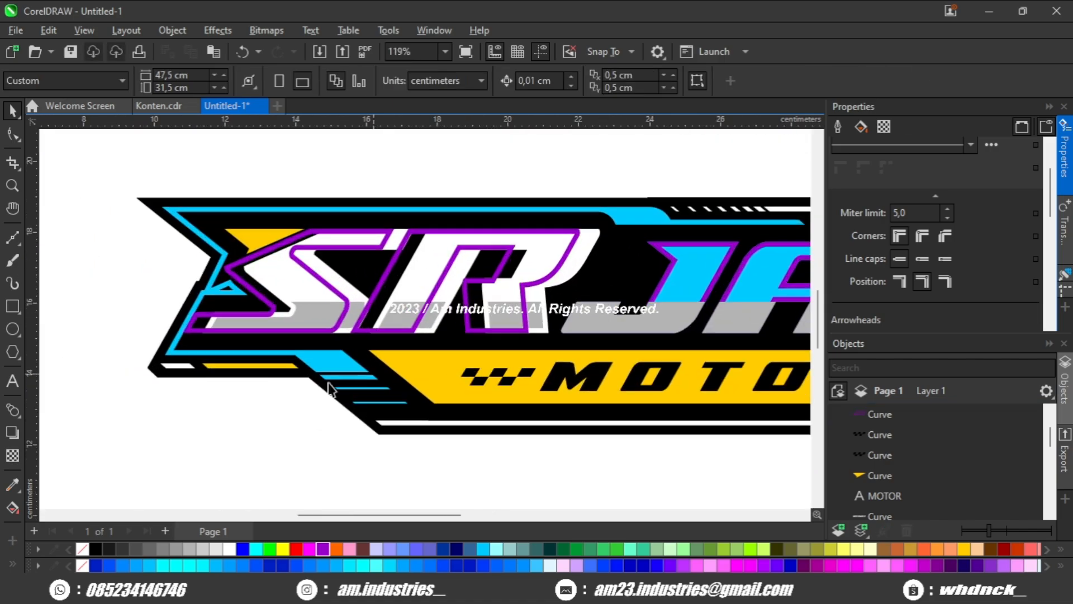
{"action": "key", "text": "ctrl+z"}
{"action": "scroll", "coordinate": [541, 261], "scroll_direction": "up", "scroll_amount": 2}
{"action": "left_click_drag", "start_coordinate": [646, 274], "coordinate": [674, 243]}
{"action": "key", "text": "ctrl+z"}
{"action": "scroll", "coordinate": [551, 299], "scroll_direction": "down", "scroll_amount": 2}
{"action": "left_click", "coordinate": [246, 441]}
{"action": "scroll", "coordinate": [449, 339], "scroll_direction": "up", "scroll_amount": 2}
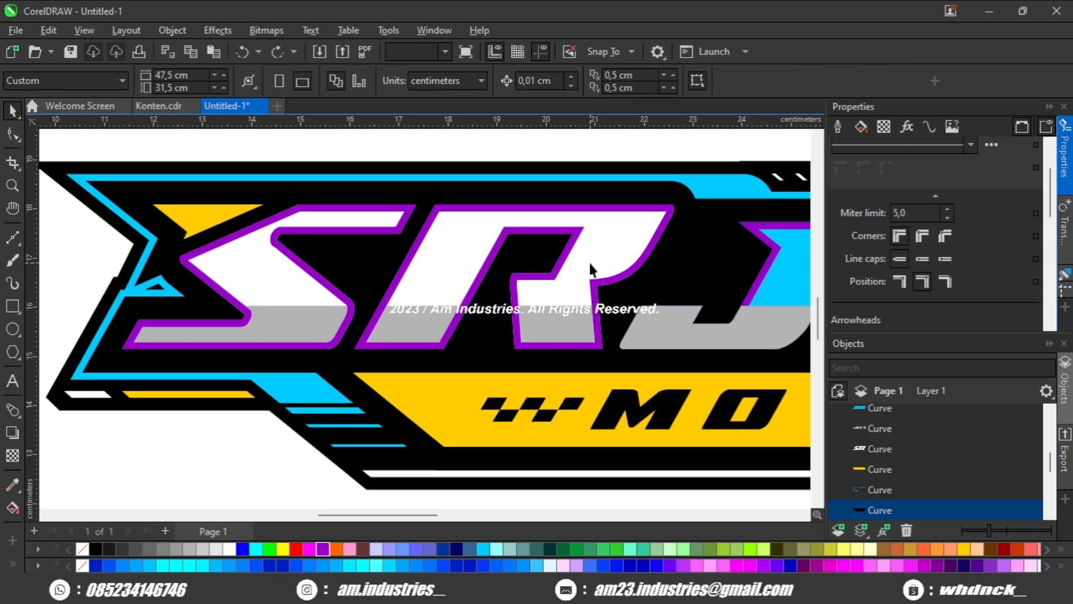
Give the SR letters a 16 pt pink outline positioned outside, and convert the outline to a separate object.
{"action": "left_click", "coordinate": [592, 269]}
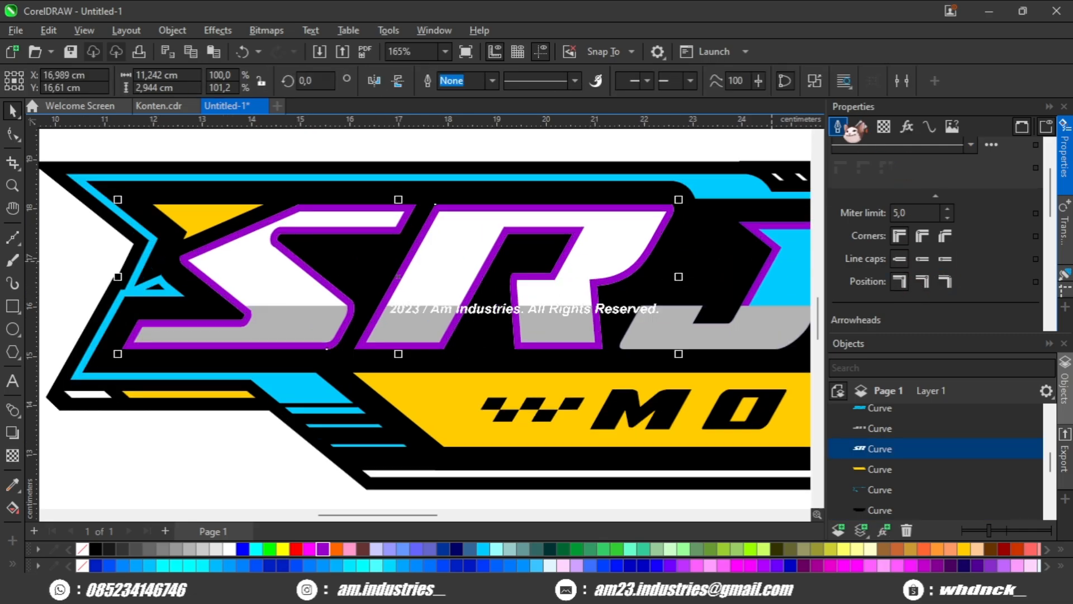
{"action": "scroll", "coordinate": [877, 190], "scroll_direction": "up", "scroll_amount": 2}
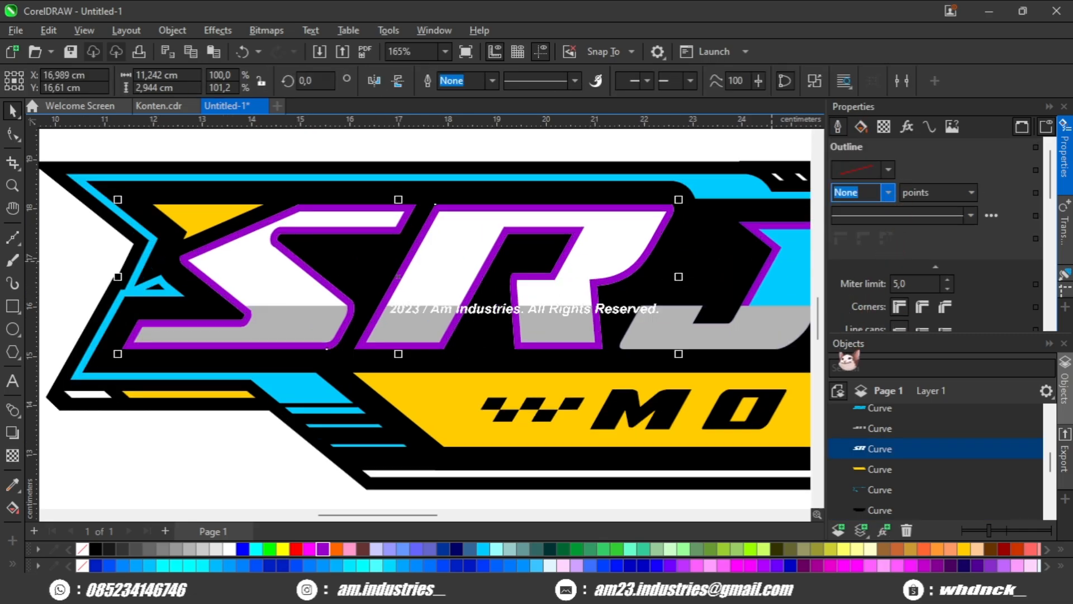
{"action": "type", "text": "16"}
{"action": "key", "text": "Return"}
{"action": "right_click", "coordinate": [350, 549]}
{"action": "scroll", "coordinate": [782, 411], "scroll_direction": "right", "scroll_amount": 2}
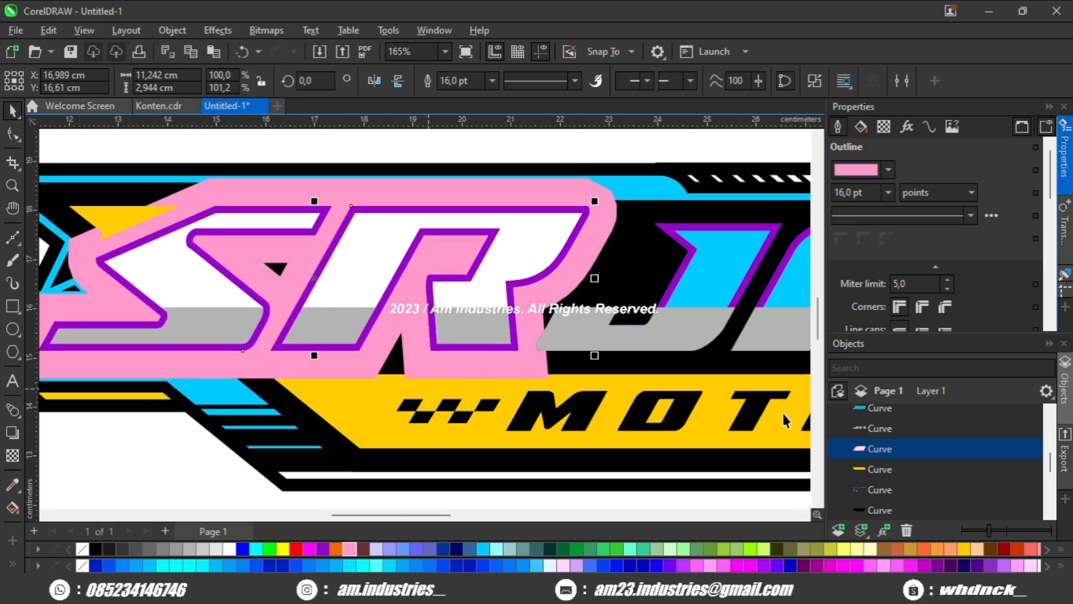
{"action": "key", "text": "ctrl+shift+q"}
{"action": "scroll", "coordinate": [614, 335], "scroll_direction": "down", "scroll_amount": 3}
{"action": "scroll", "coordinate": [479, 403], "scroll_direction": "up", "scroll_amount": 3}
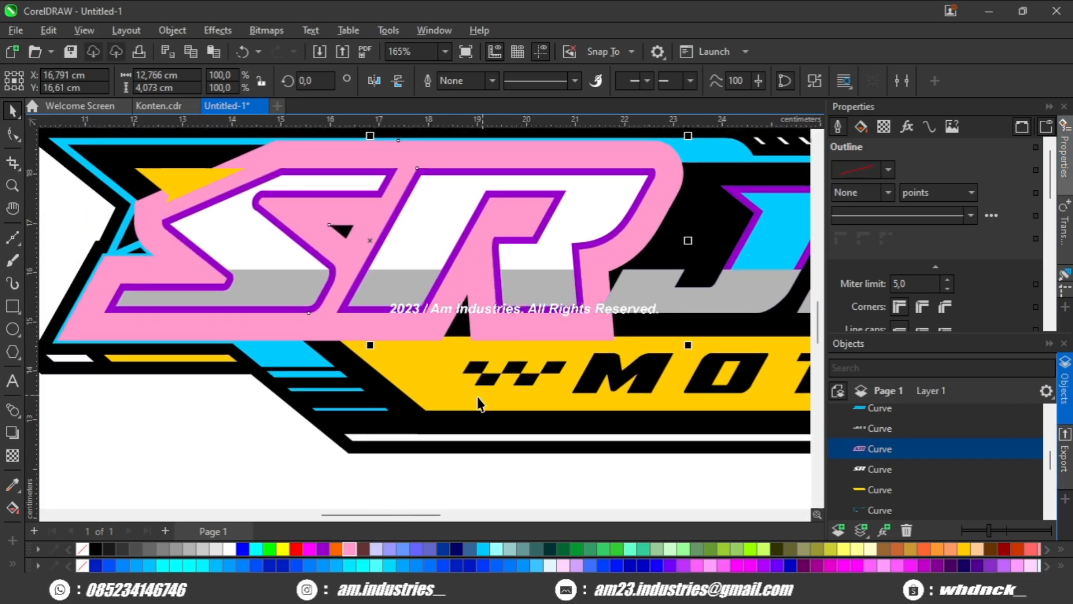
Shift the pink SR outline shape about 0.65 cm left so it overlaps the letters.
{"action": "left_click", "coordinate": [237, 442]}
{"action": "scroll", "coordinate": [473, 302], "scroll_direction": "down", "scroll_amount": 3}
{"action": "scroll", "coordinate": [566, 205], "scroll_direction": "up", "scroll_amount": 4}
{"action": "scroll", "coordinate": [565, 203], "scroll_direction": "up", "scroll_amount": 2}
{"action": "left_click", "coordinate": [564, 206]}
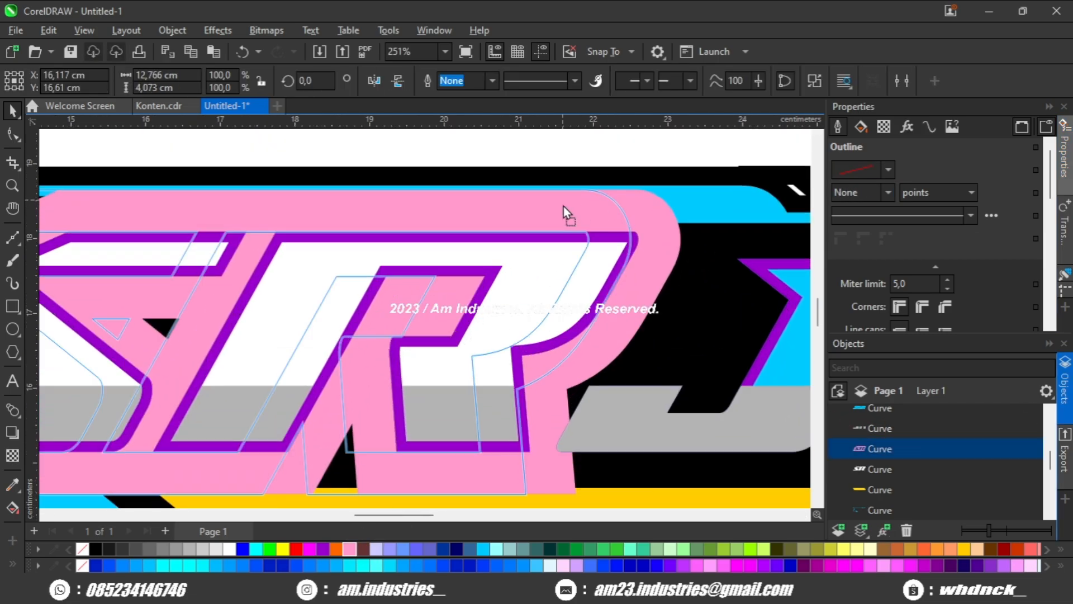
{"action": "scroll", "coordinate": [565, 207], "scroll_direction": "down", "scroll_amount": 4}
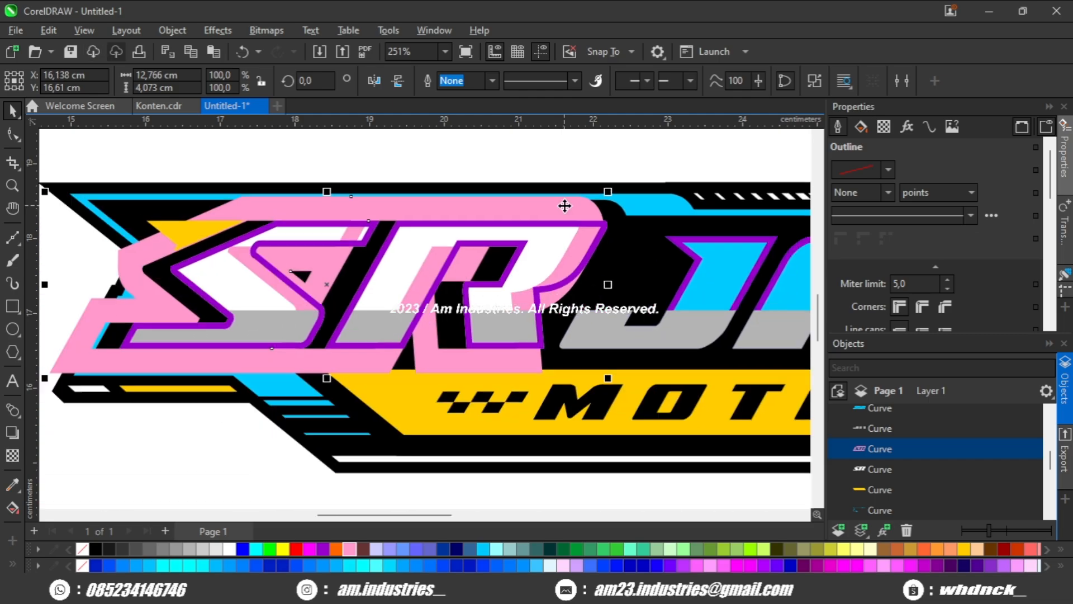
Undo the pink SR outline's move and conversion, and redo both.
{"action": "key", "text": "ctrl+z"}
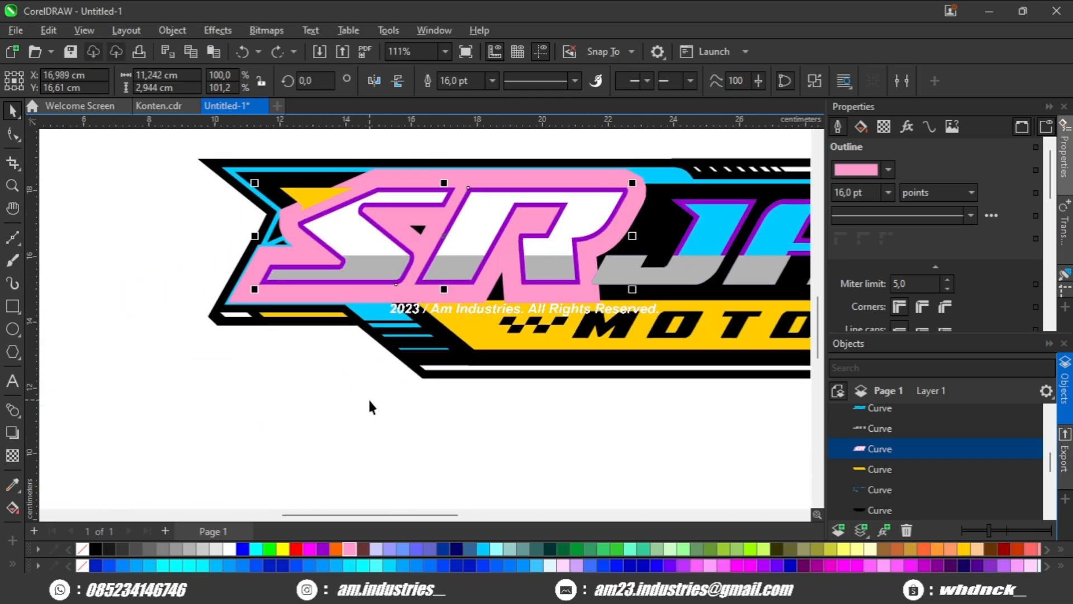
{"action": "scroll", "coordinate": [584, 196], "scroll_direction": "up", "scroll_amount": 4}
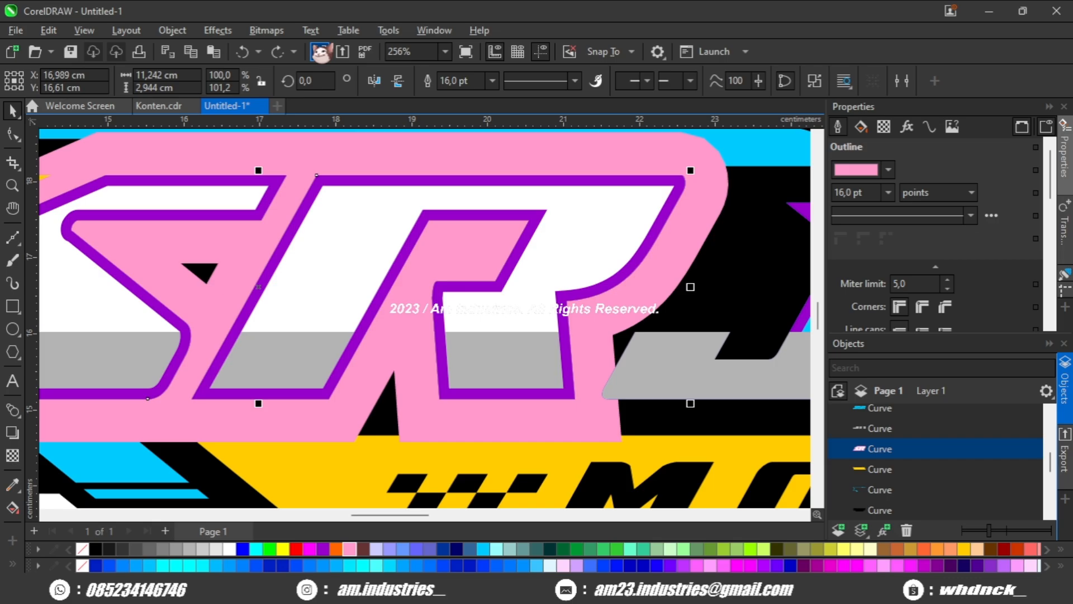
{"action": "left_click", "coordinate": [280, 52]}
{"action": "scroll", "coordinate": [487, 153], "scroll_direction": "up", "scroll_amount": 1}
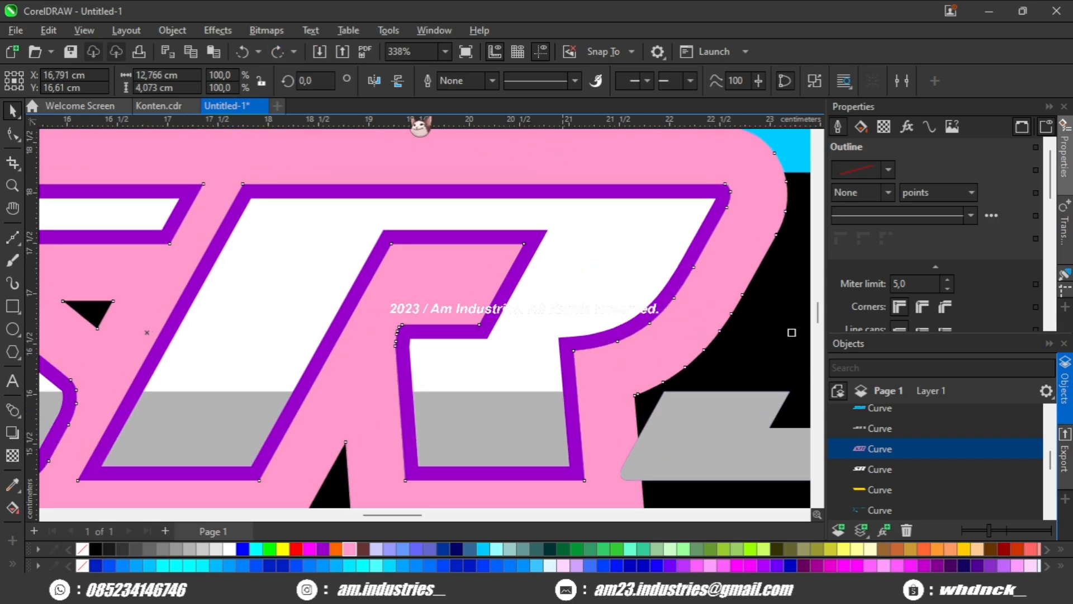
{"action": "left_click", "coordinate": [278, 53]}
Intersect the shifted pink shape with the white SR letters, color the overlap magenta, and delete the pink shape.
{"action": "scroll", "coordinate": [408, 177], "scroll_direction": "down", "scroll_amount": 2}
{"action": "left_click", "coordinate": [499, 237], "text": "shift"}
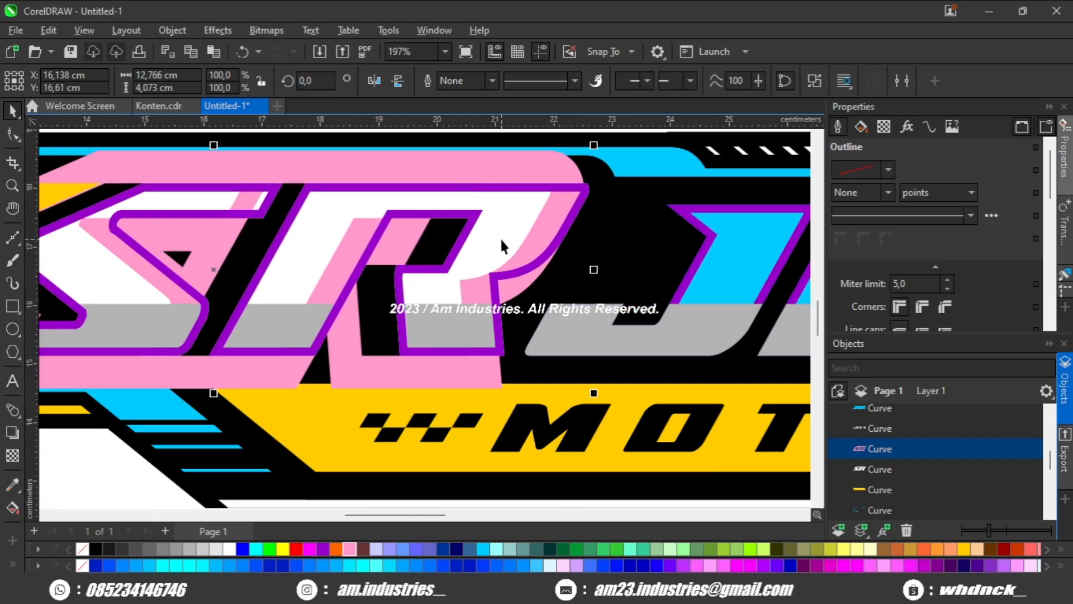
{"action": "scroll", "coordinate": [500, 237], "scroll_direction": "down", "scroll_amount": 2}
{"action": "scroll", "coordinate": [347, 159], "scroll_direction": "down", "scroll_amount": 2}
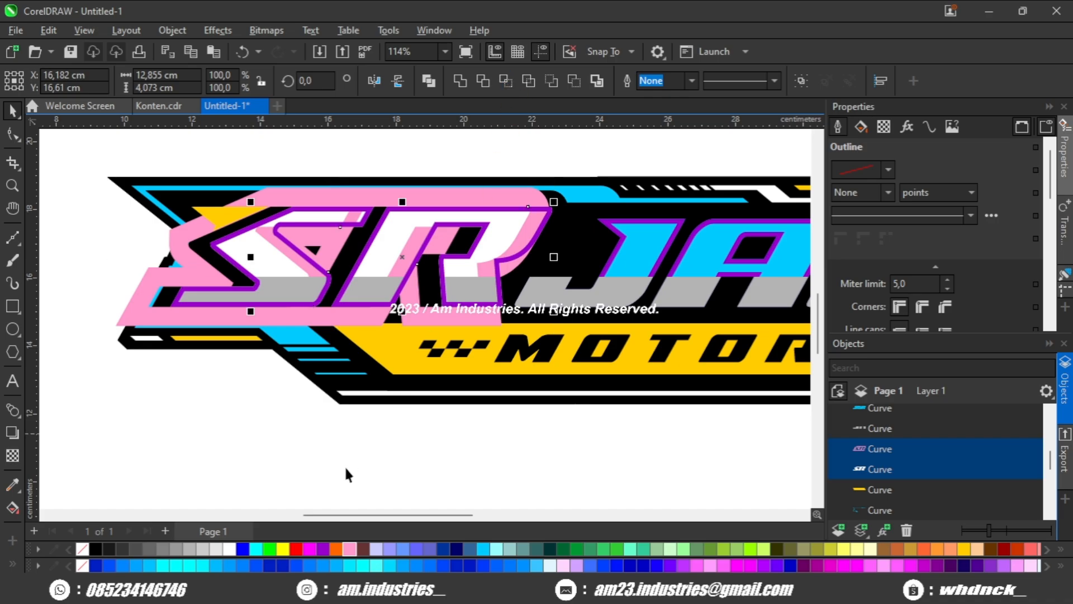
{"action": "scroll", "coordinate": [352, 207], "scroll_direction": "up", "scroll_amount": 1}
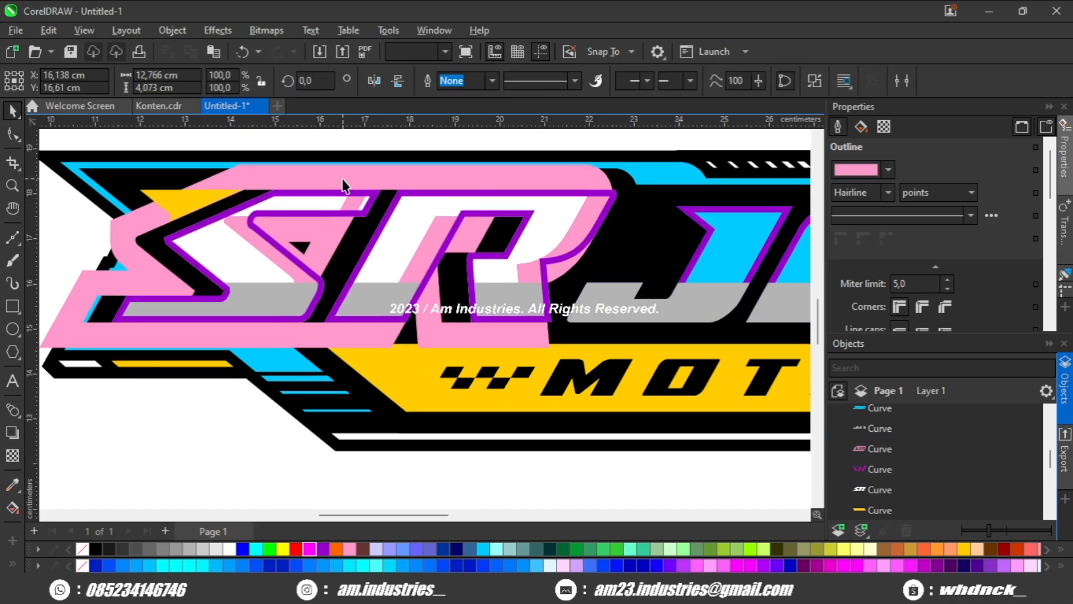
{"action": "key", "text": "Delete"}
{"action": "scroll", "coordinate": [393, 227], "scroll_direction": "up", "scroll_amount": 2}
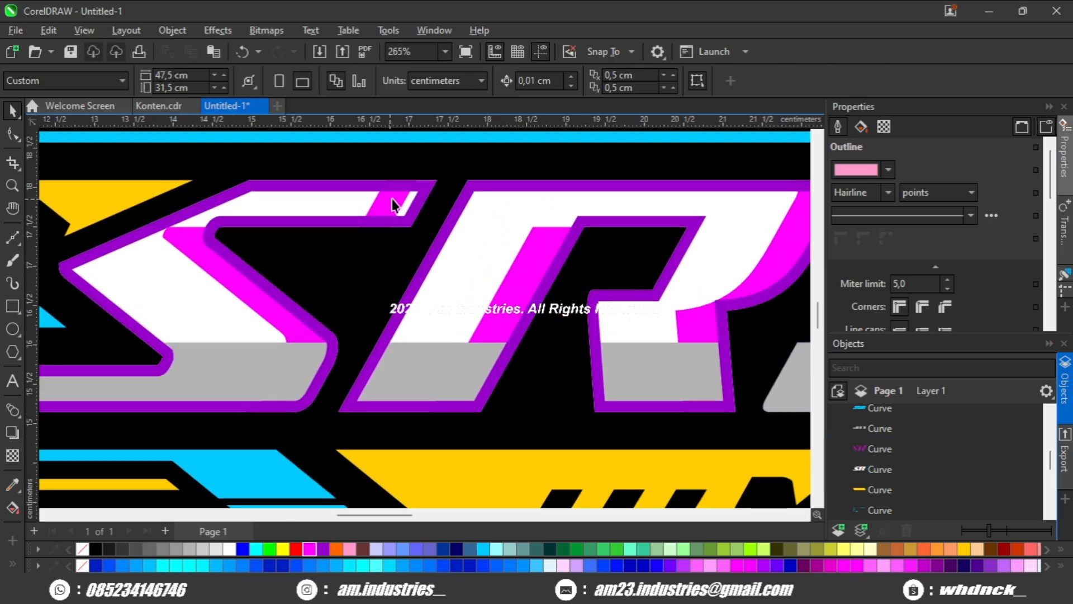
Subtract the purple SR outline from the magenta shading, and paste the outline back in place.
{"action": "left_click", "coordinate": [393, 204]}
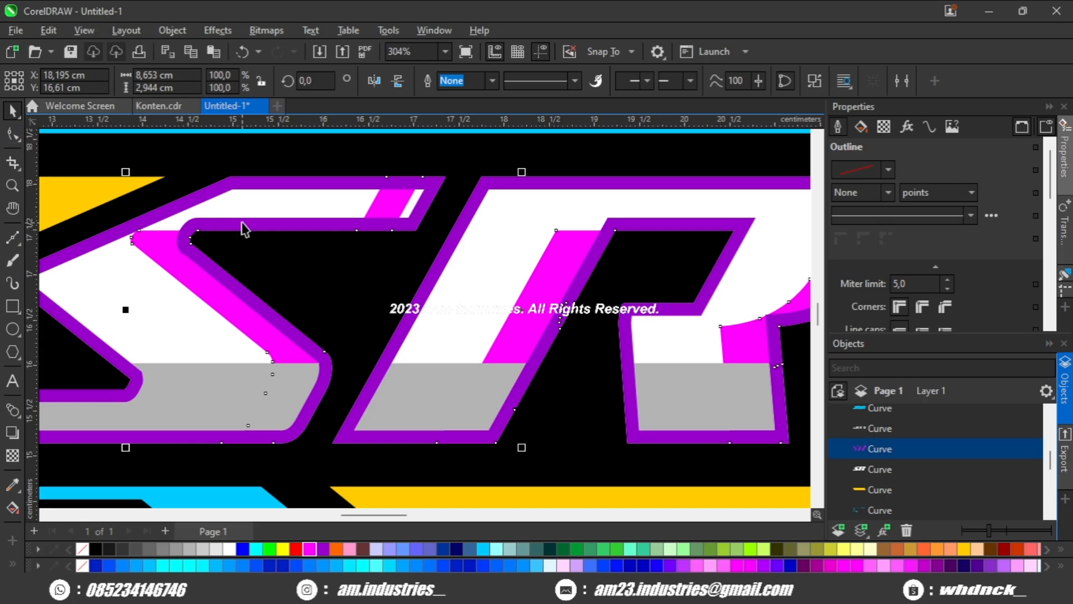
{"action": "key", "text": "Delete"}
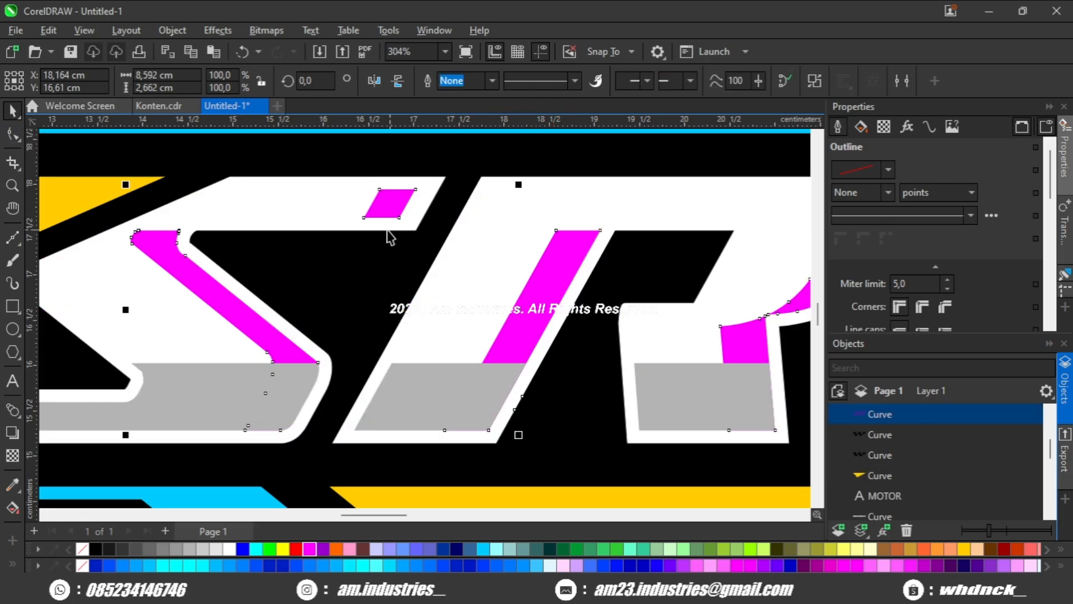
{"action": "scroll", "coordinate": [390, 237], "scroll_direction": "down", "scroll_amount": 4}
{"action": "left_click", "coordinate": [267, 268]}
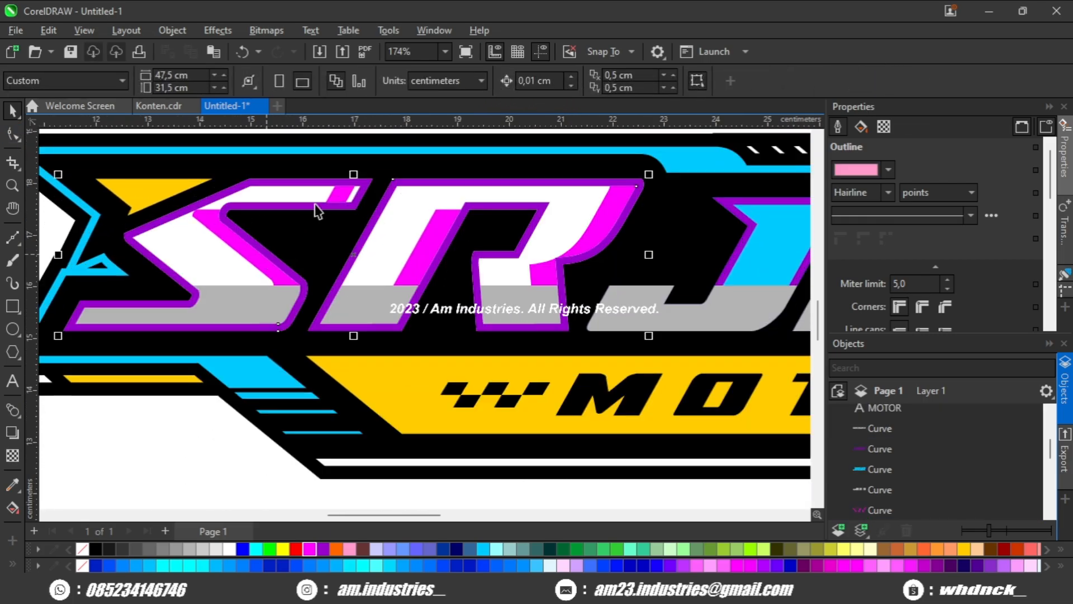
Extend the magenta piece at the S's upper tip to the inner edge of the purple outline by moving its end nodes.
{"action": "scroll", "coordinate": [348, 193], "scroll_direction": "up", "scroll_amount": 2}
{"action": "key", "text": "F10"}
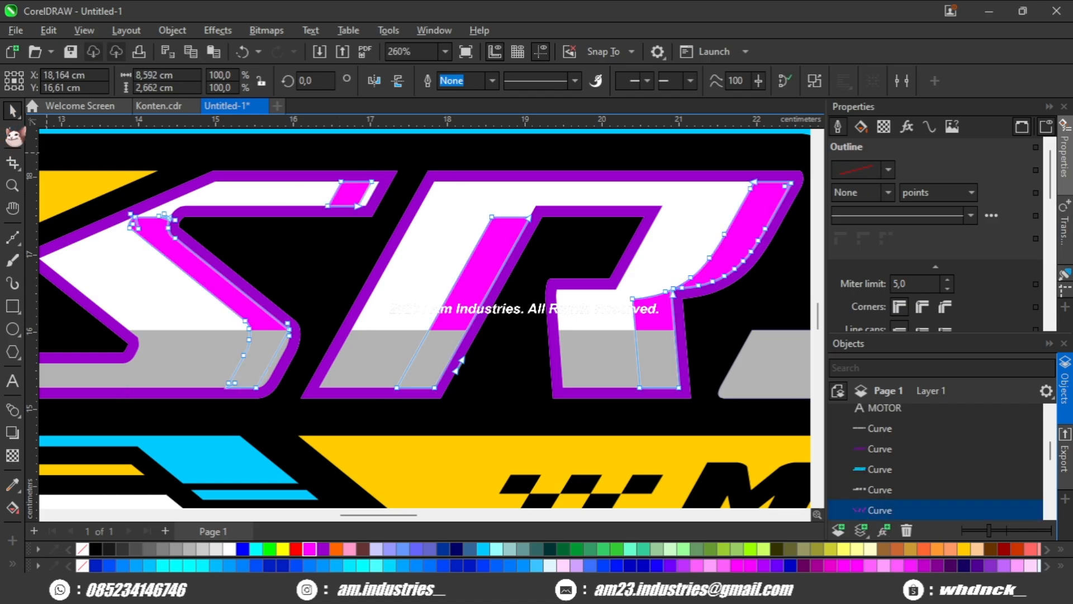
{"action": "scroll", "coordinate": [304, 183], "scroll_direction": "up", "scroll_amount": 3}
{"action": "left_click_drag", "start_coordinate": [519, 162], "coordinate": [442, 234]}
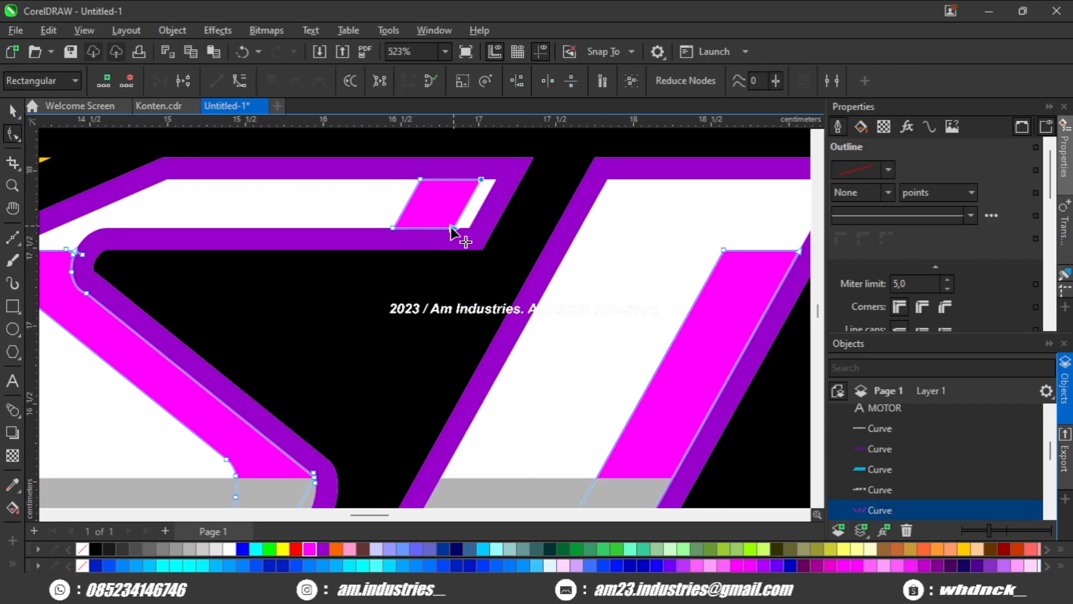
{"action": "scroll", "coordinate": [470, 235], "scroll_direction": "down", "scroll_amount": 5}
{"action": "key", "text": "space"}
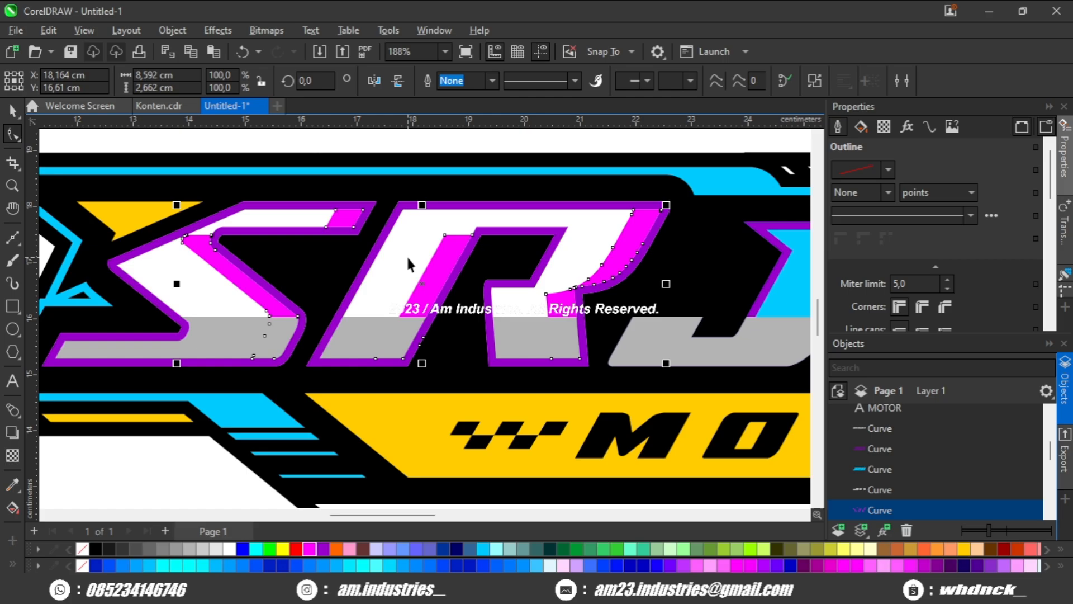
Delete the purple outline from the SR letters.
{"action": "left_click", "coordinate": [230, 419]}
{"action": "scroll", "coordinate": [311, 307], "scroll_direction": "up", "scroll_amount": 1}
{"action": "left_click", "coordinate": [341, 265]}
{"action": "key", "text": "Delete"}
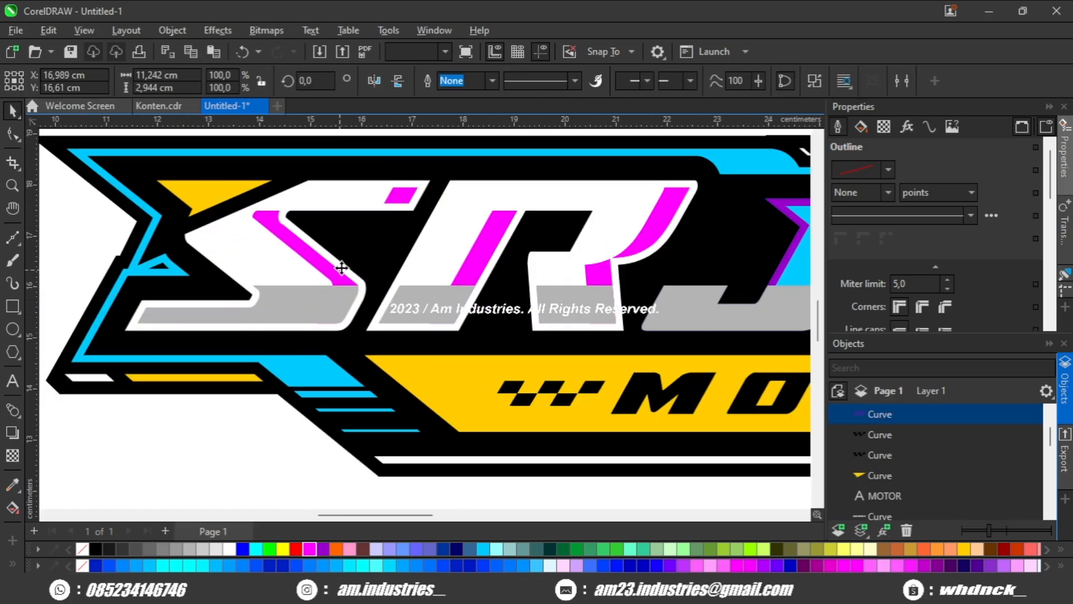
Weld the magenta SR shading with the gray lower shading into one gray shape.
{"action": "scroll", "coordinate": [341, 267], "scroll_direction": "down", "scroll_amount": 2}
{"action": "left_click", "coordinate": [340, 274]}
{"action": "left_click", "coordinate": [314, 295], "text": "shift"}
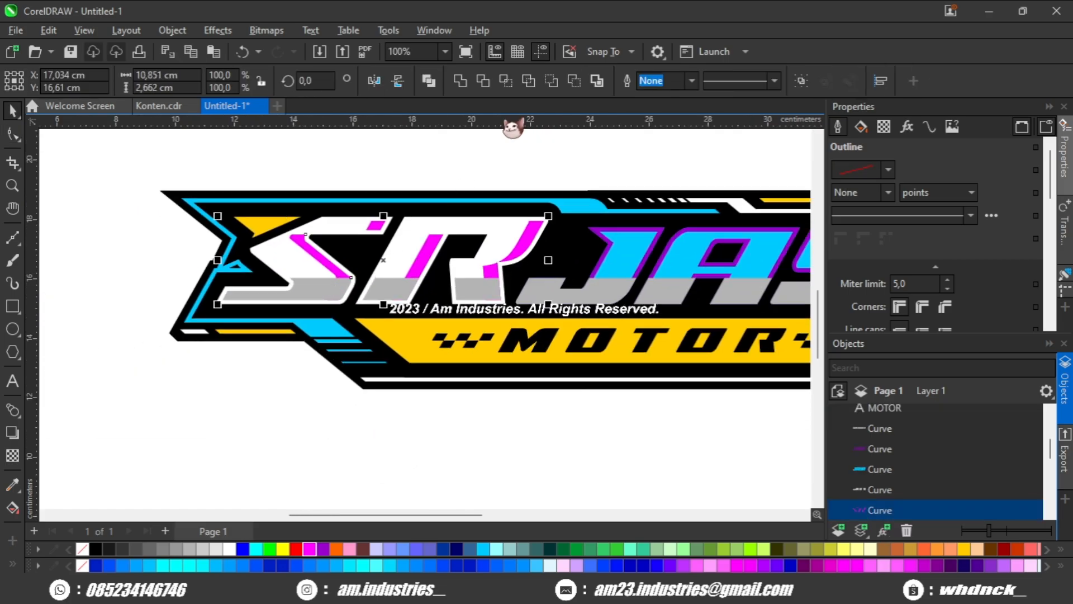
{"action": "left_click", "coordinate": [466, 85]}
{"action": "left_click", "coordinate": [290, 363]}
{"action": "scroll", "coordinate": [291, 363], "scroll_direction": "down", "scroll_amount": 1}
{"action": "scroll", "coordinate": [424, 290], "scroll_direction": "up", "scroll_amount": 1}
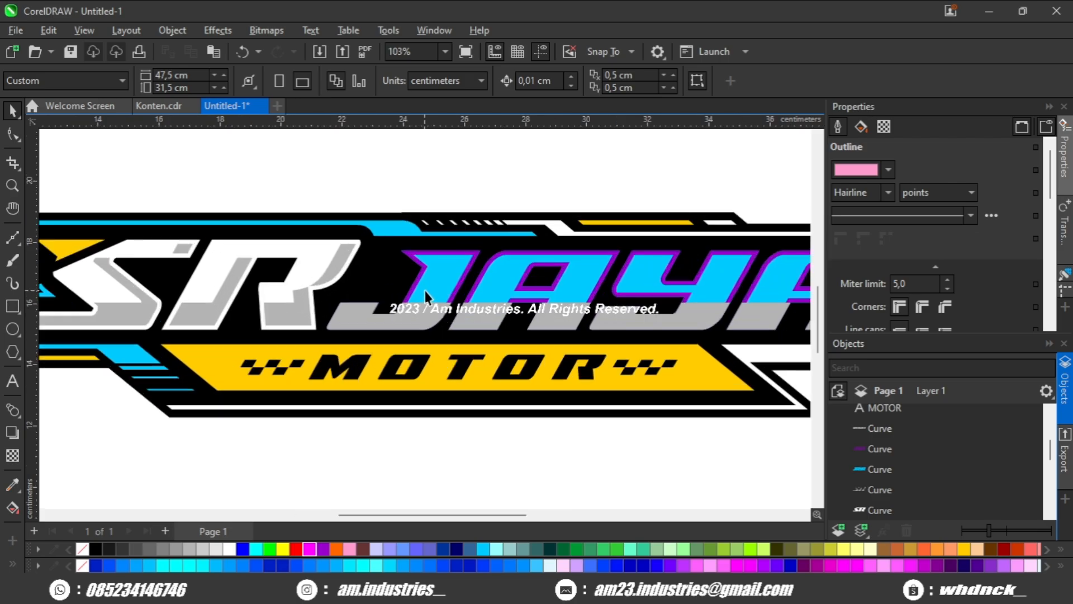
Subtract the purple JAYA outline from the gray JAYA shading so the shading sits inset within the letters.
{"action": "scroll", "coordinate": [424, 289], "scroll_direction": "up", "scroll_amount": 1}
{"action": "left_click", "coordinate": [434, 328]}
{"action": "scroll", "coordinate": [347, 272], "scroll_direction": "up", "scroll_amount": 2}
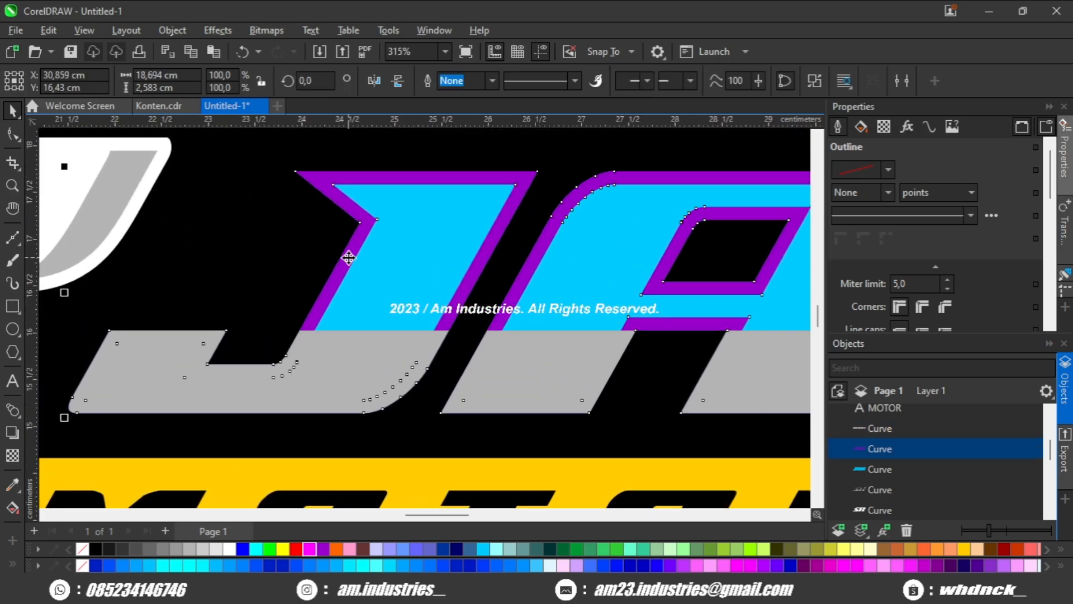
{"action": "left_click", "coordinate": [396, 331], "text": "shift"}
{"action": "scroll", "coordinate": [559, 166], "scroll_direction": "down", "scroll_amount": 1}
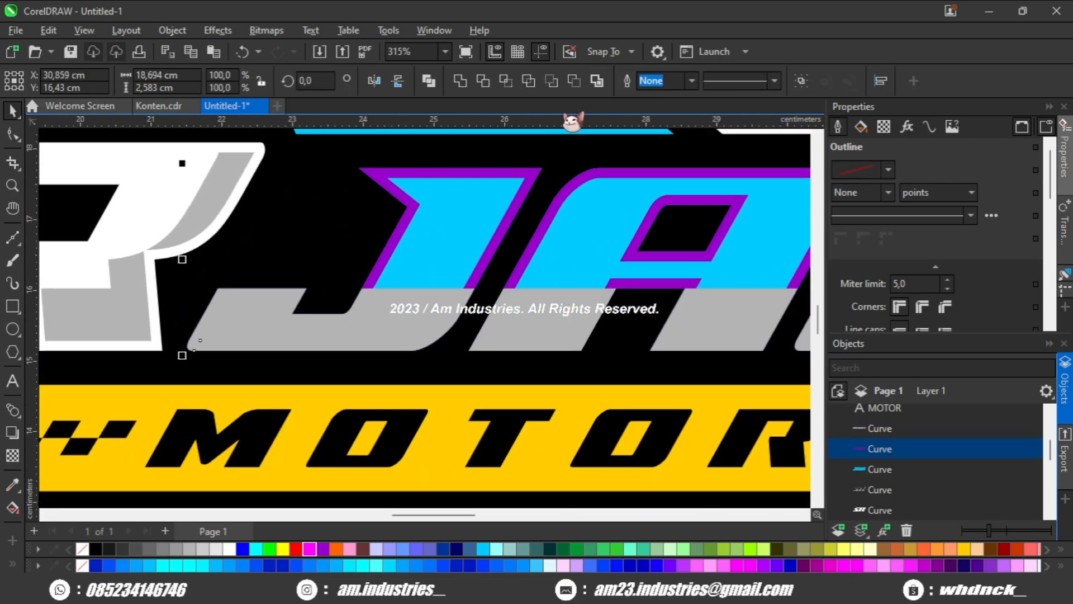
{"action": "left_click", "coordinate": [552, 83]}
{"action": "scroll", "coordinate": [447, 196], "scroll_direction": "down", "scroll_amount": 2}
Fill the gray JAYA shading with a darker blue than the letters.
{"action": "left_click_drag", "start_coordinate": [477, 238], "coordinate": [315, 241]}
{"action": "left_click", "coordinate": [311, 417]}
{"action": "scroll", "coordinate": [310, 417], "scroll_direction": "down", "scroll_amount": 2}
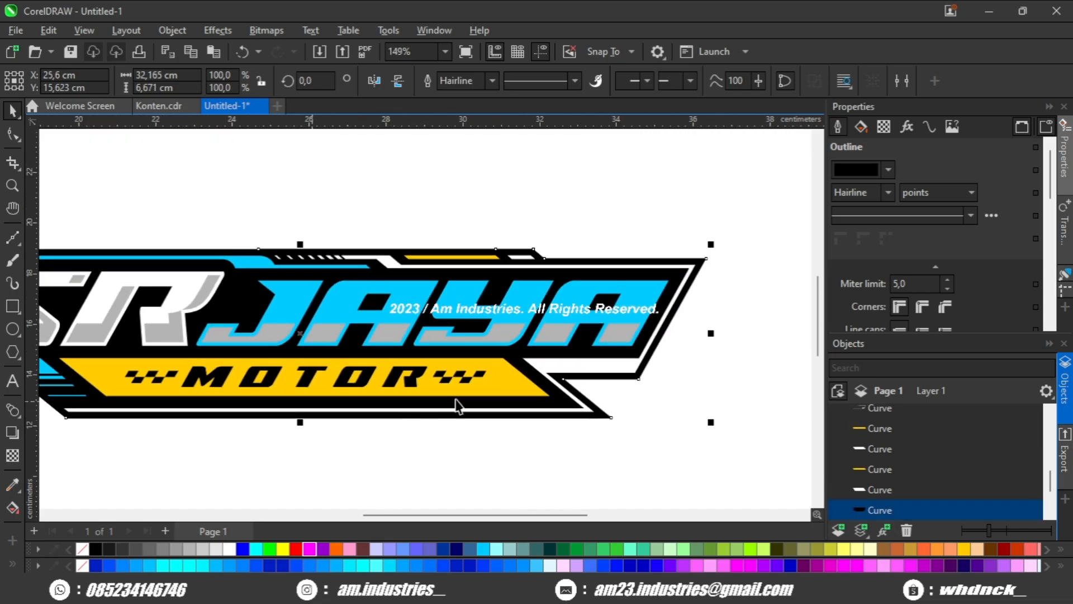
{"action": "left_click_drag", "start_coordinate": [457, 404], "coordinate": [386, 389]}
{"action": "left_click", "coordinate": [355, 433]}
{"action": "scroll", "coordinate": [475, 338], "scroll_direction": "up", "scroll_amount": 1}
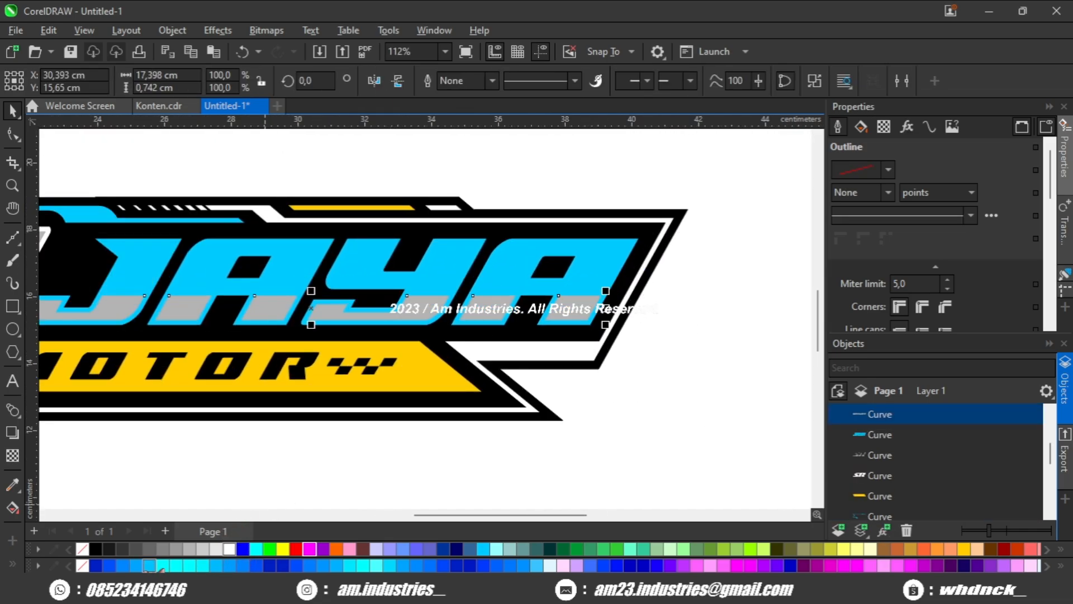
{"action": "left_click", "coordinate": [248, 564]}
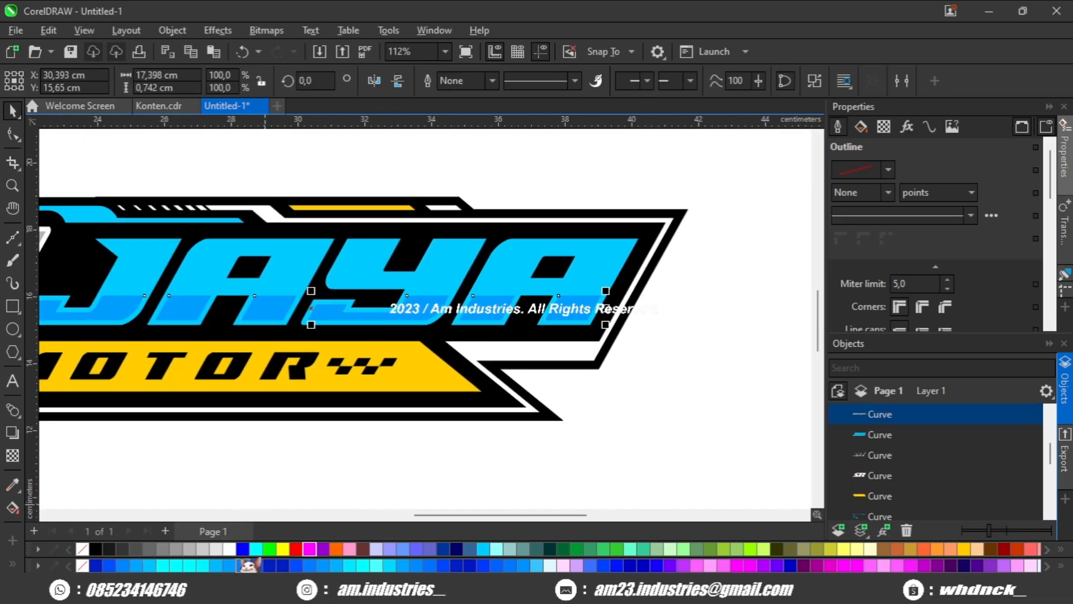
{"action": "left_click", "coordinate": [342, 486]}
{"action": "scroll", "coordinate": [491, 343], "scroll_direction": "up", "scroll_amount": 1}
{"action": "scroll", "coordinate": [416, 354], "scroll_direction": "down", "scroll_amount": 1}
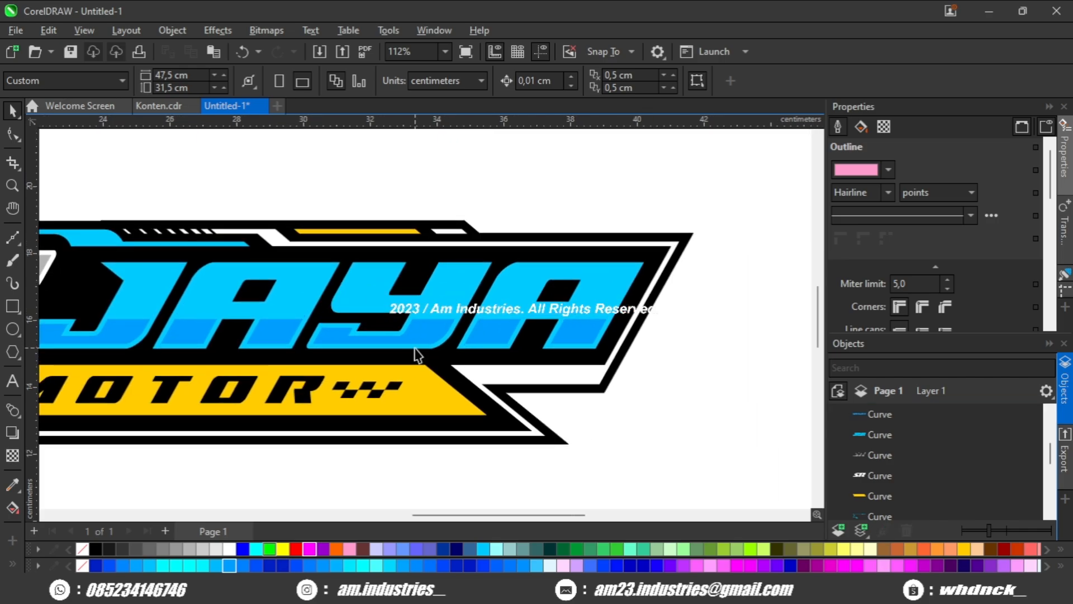
Paste the purple JAYA outline back in place and select the light blue JAYA letters.
{"action": "scroll", "coordinate": [417, 353], "scroll_direction": "up", "scroll_amount": 1}
{"action": "left_click", "coordinate": [416, 354]}
{"action": "scroll", "coordinate": [886, 242], "scroll_direction": "down", "scroll_amount": 1}
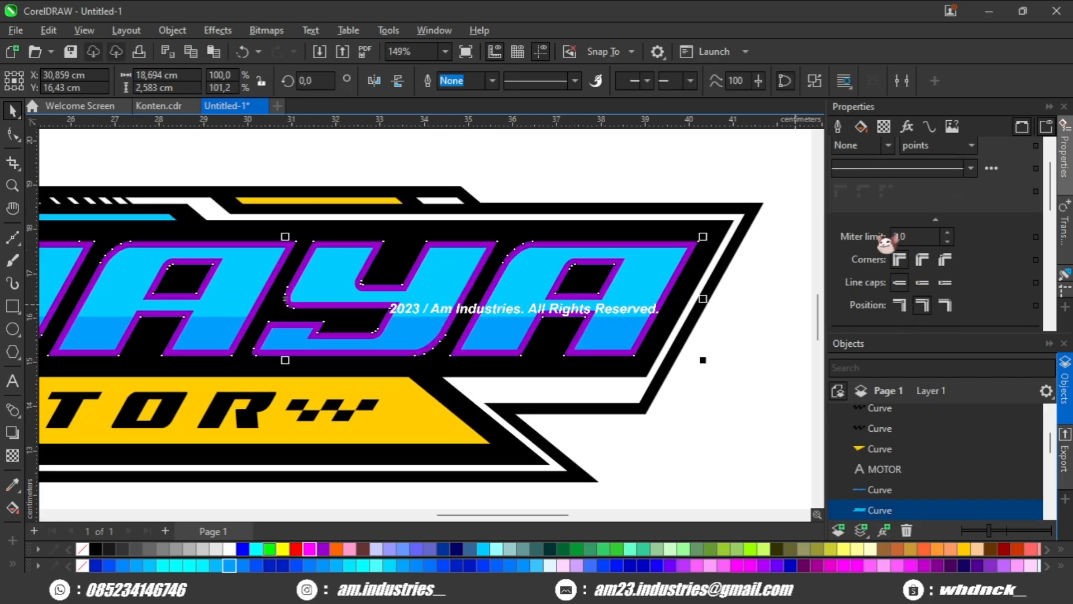
Give the JAYA letters a 16 pt light blue outline positioned outside, and convert it to a separate object.
{"action": "scroll", "coordinate": [886, 241], "scroll_direction": "up", "scroll_amount": 1}
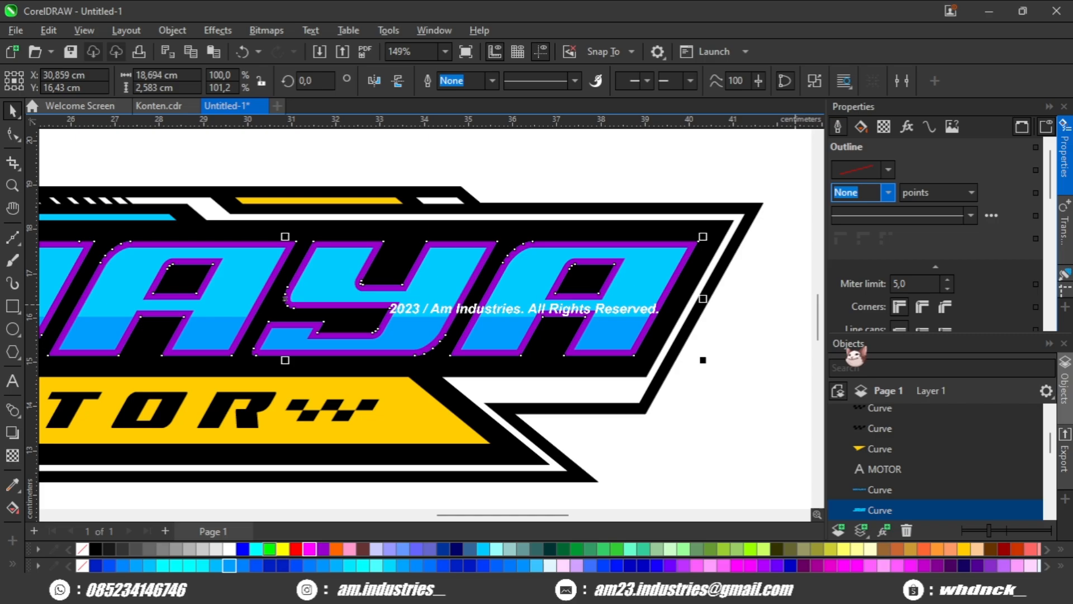
{"action": "type", "text": "16"}
{"action": "key", "text": "Return"}
{"action": "scroll", "coordinate": [943, 307], "scroll_direction": "down", "scroll_amount": 1}
{"action": "left_click", "coordinate": [899, 282]}
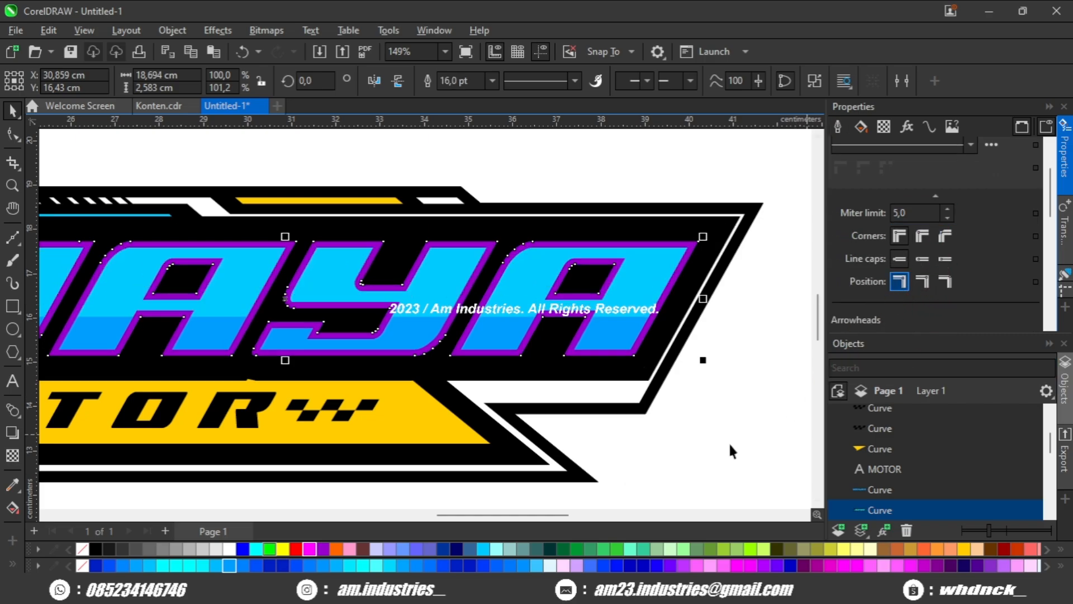
{"action": "right_click", "coordinate": [485, 550]}
{"action": "left_click", "coordinate": [910, 510]}
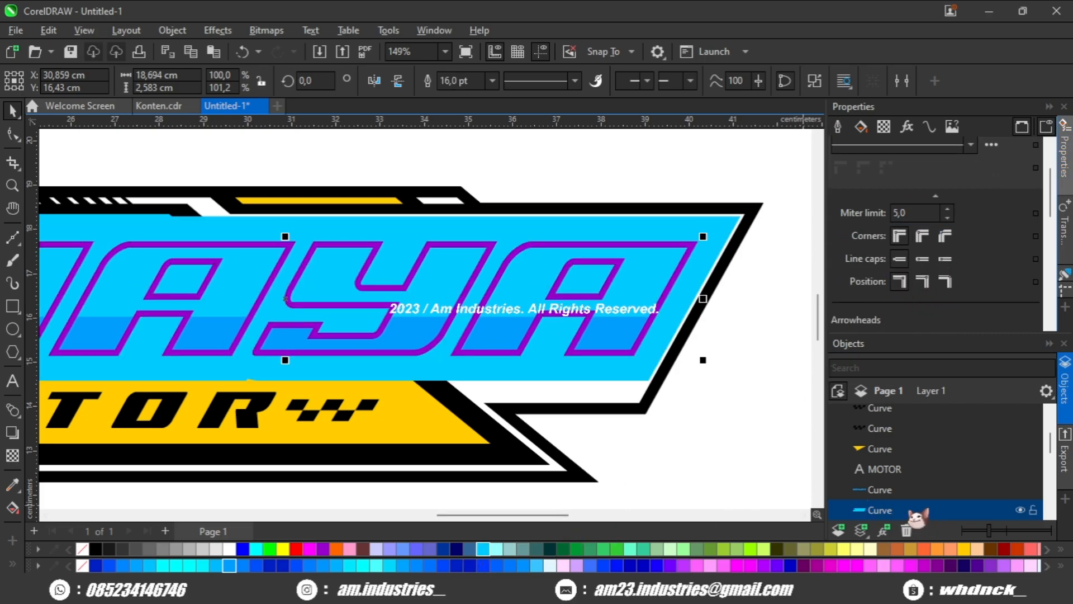
{"action": "left_click", "coordinate": [682, 457]}
Shift the JAYA outline shape left so it overlaps the letters, and fill it pink.
{"action": "scroll", "coordinate": [627, 271], "scroll_direction": "up", "scroll_amount": 2}
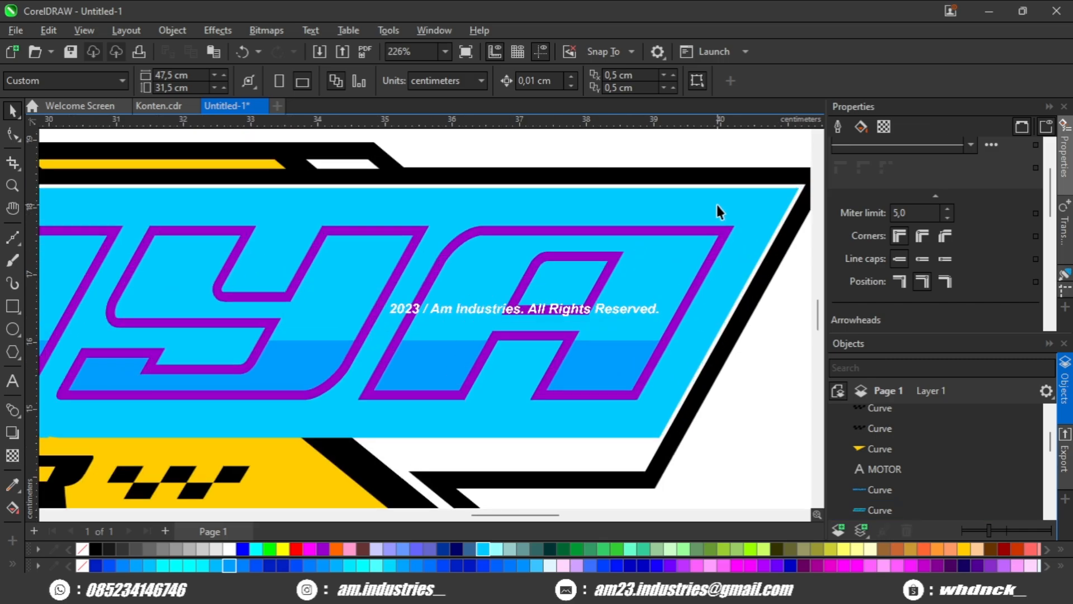
{"action": "left_click", "coordinate": [665, 210]}
{"action": "left_click_drag", "start_coordinate": [673, 212], "coordinate": [676, 211]}
{"action": "scroll", "coordinate": [656, 224], "scroll_direction": "down", "scroll_amount": 2}
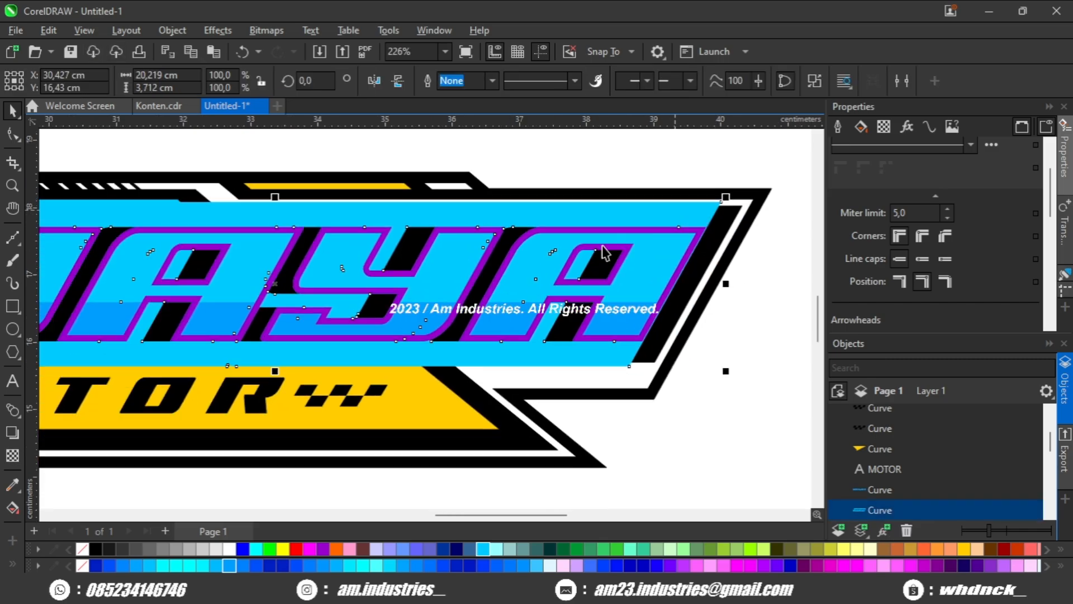
{"action": "scroll", "coordinate": [511, 243], "scroll_direction": "up", "scroll_amount": 1}
{"action": "left_click", "coordinate": [350, 549]}
{"action": "scroll", "coordinate": [448, 403], "scroll_direction": "down", "scroll_amount": 2}
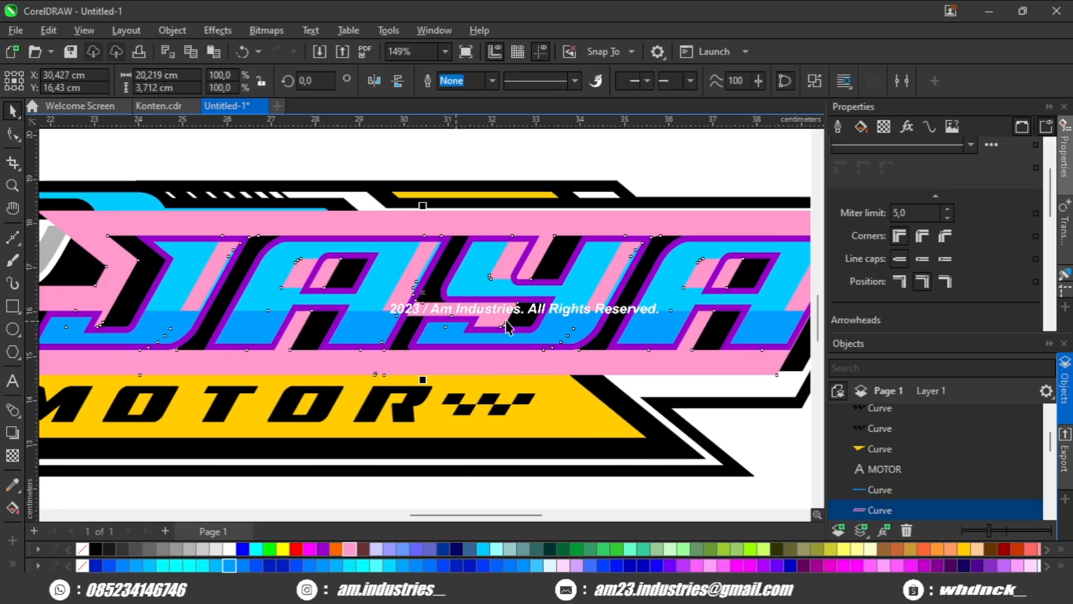
Nudge the pink JAYA outline shape slightly right and intersect it with the light blue JAYA letters.
{"action": "scroll", "coordinate": [350, 295], "scroll_direction": "up", "scroll_amount": 2}
{"action": "scroll", "coordinate": [349, 252], "scroll_direction": "up", "scroll_amount": 2}
{"action": "left_click_drag", "start_coordinate": [319, 172], "coordinate": [327, 173]}
{"action": "scroll", "coordinate": [375, 221], "scroll_direction": "down", "scroll_amount": 2}
{"action": "left_click", "coordinate": [409, 250], "text": "shift"}
{"action": "scroll", "coordinate": [429, 206], "scroll_direction": "down", "scroll_amount": 2}
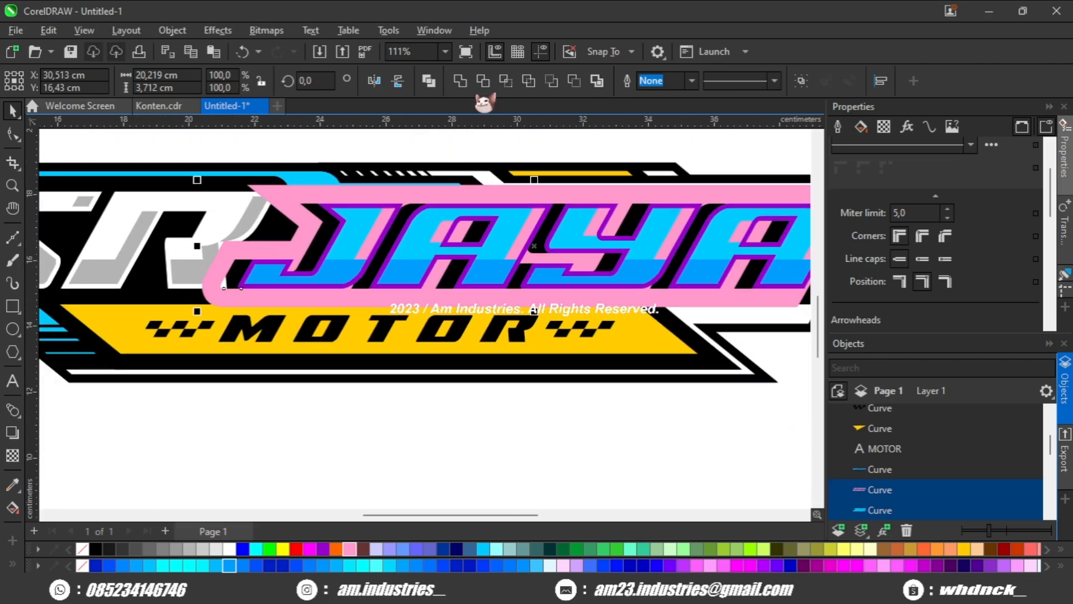
{"action": "left_click", "coordinate": [505, 80]}
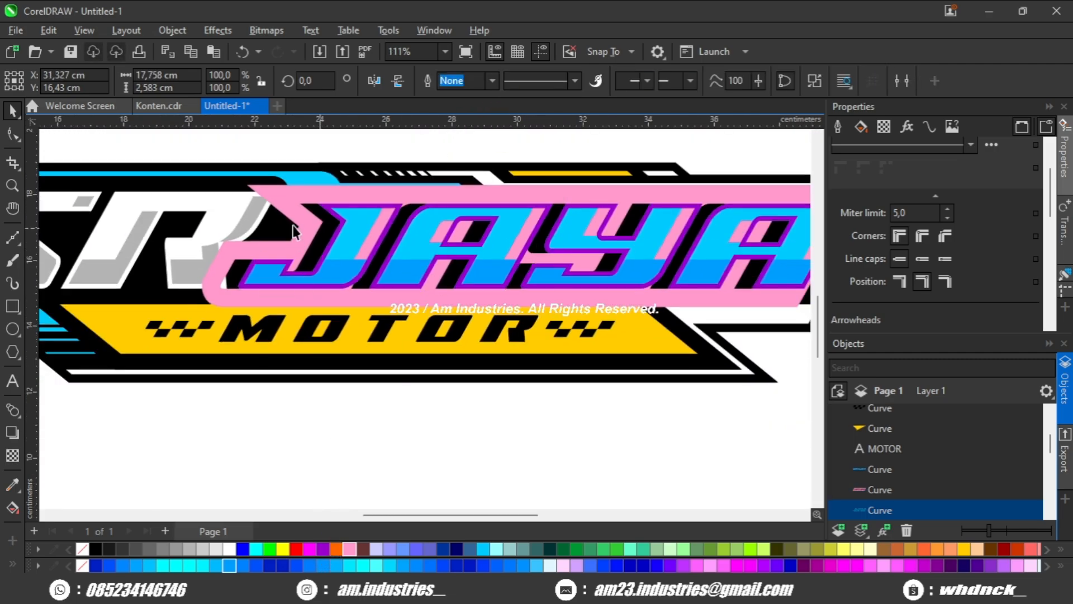
Delete the leftover pink outline shape and fill the intersected JAYA shading with purple.
{"action": "scroll", "coordinate": [293, 226], "scroll_direction": "up", "scroll_amount": 1}
{"action": "left_click", "coordinate": [290, 202]}
{"action": "key", "text": "Delete"}
{"action": "scroll", "coordinate": [407, 227], "scroll_direction": "up", "scroll_amount": 1}
{"action": "left_click", "coordinate": [407, 227]}
{"action": "scroll", "coordinate": [379, 264], "scroll_direction": "up", "scroll_amount": 1}
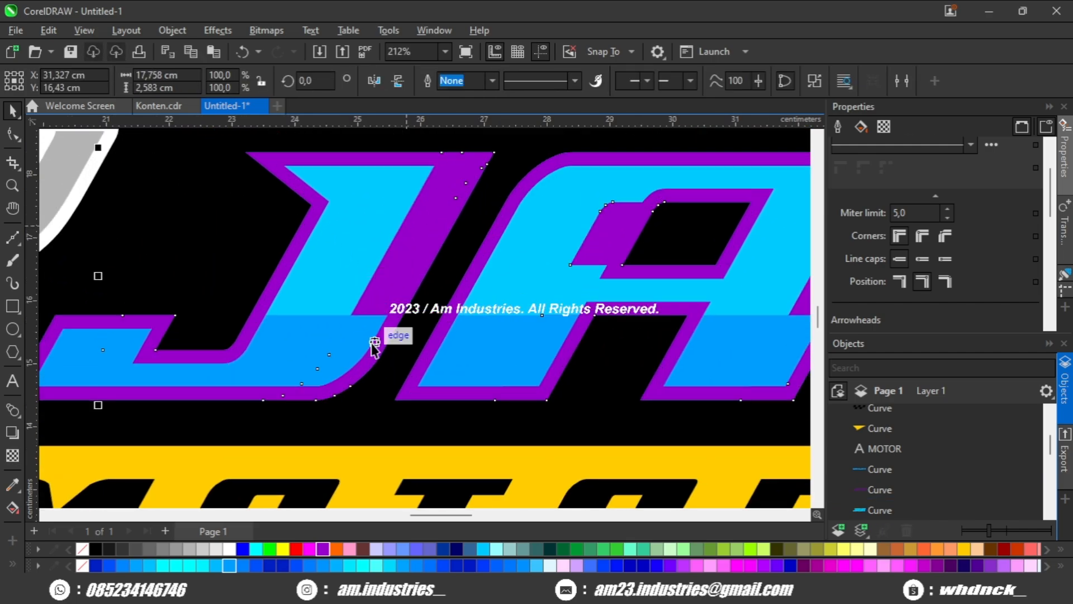
Subtract the purple JAYA outline from the purple shading behind it using Back minus front.
{"action": "left_click", "coordinate": [371, 359], "text": "shift"}
{"action": "left_click", "coordinate": [551, 80]}
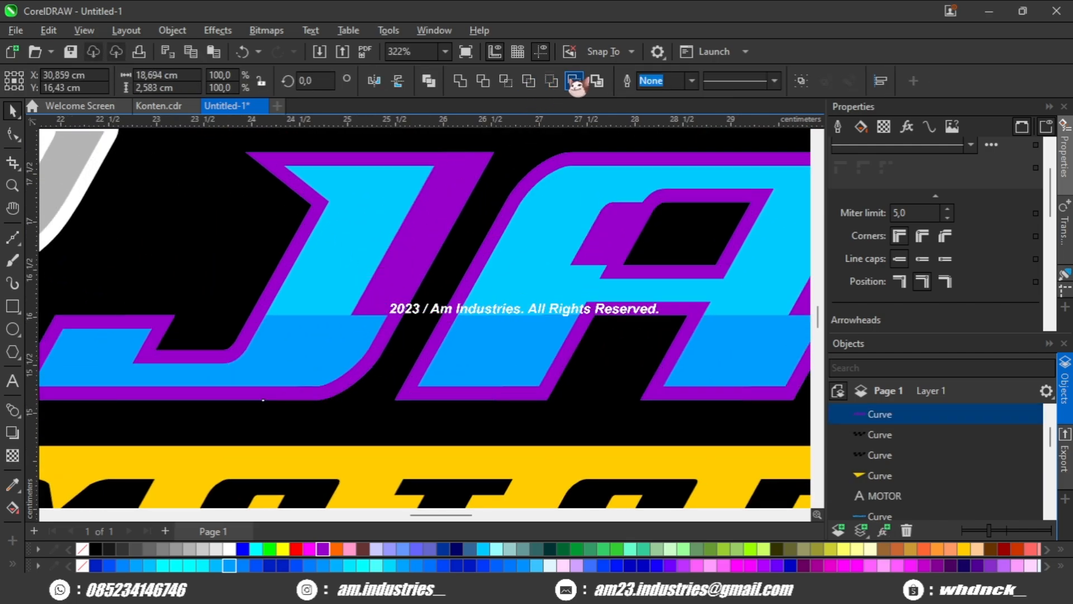
{"action": "left_click", "coordinate": [574, 82]}
{"action": "scroll", "coordinate": [461, 223], "scroll_direction": "down", "scroll_amount": 4}
{"action": "scroll", "coordinate": [379, 347], "scroll_direction": "up", "scroll_amount": 1}
{"action": "scroll", "coordinate": [424, 224], "scroll_direction": "up", "scroll_amount": 1}
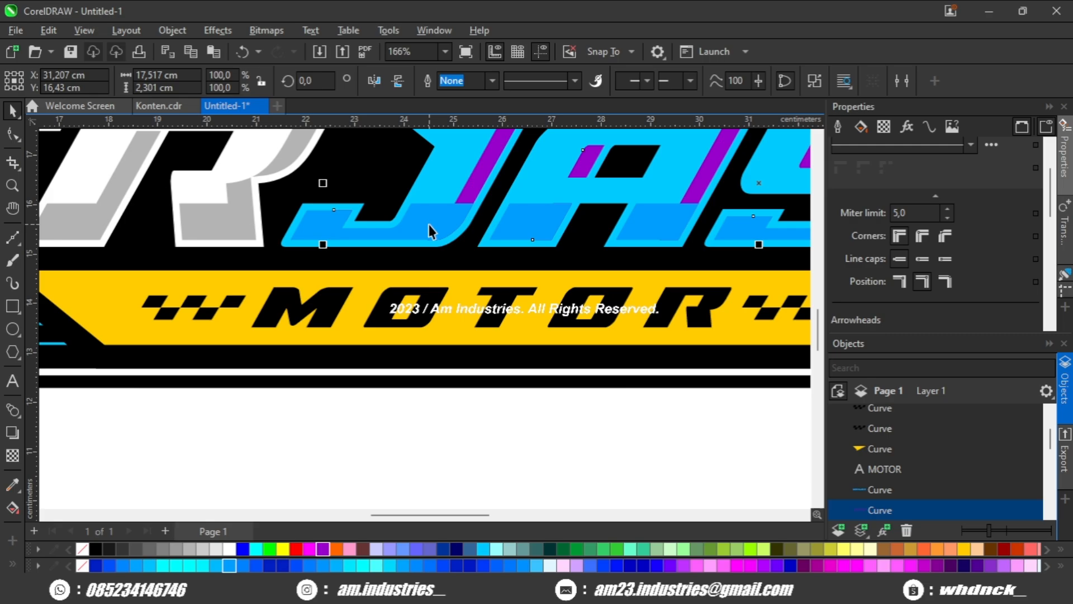
Merge the purple inner shading with the darker blue shading of the JAYA letters and deselect it.
{"action": "left_click", "coordinate": [428, 224], "text": "shift"}
{"action": "scroll", "coordinate": [391, 336], "scroll_direction": "down", "scroll_amount": 2}
{"action": "left_click", "coordinate": [331, 341]}
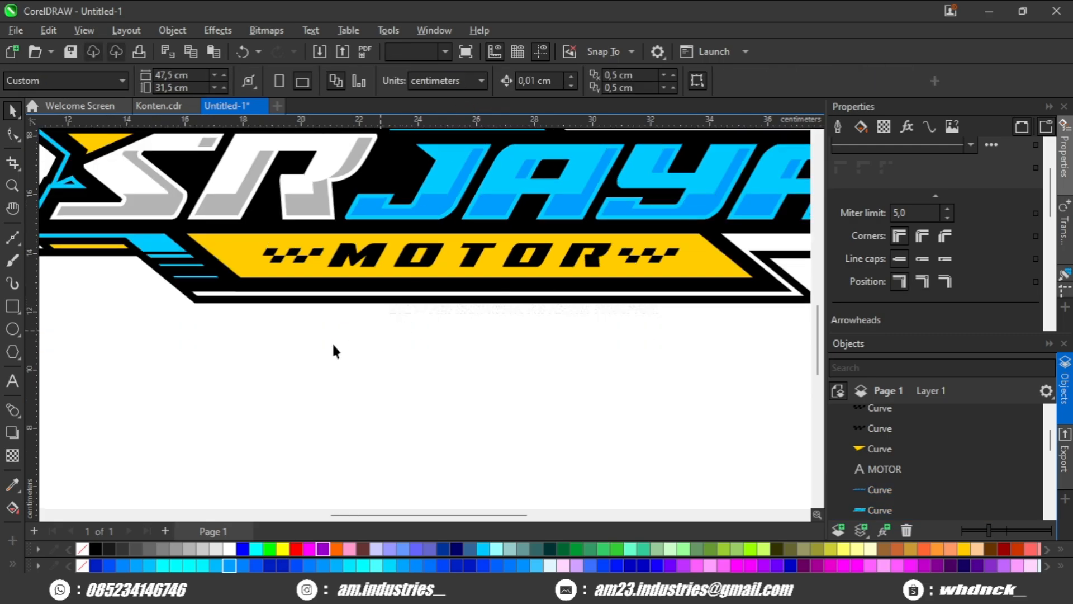
{"action": "scroll", "coordinate": [325, 337], "scroll_direction": "down", "scroll_amount": 2}
{"action": "scroll", "coordinate": [619, 235], "scroll_direction": "down", "scroll_amount": 2}
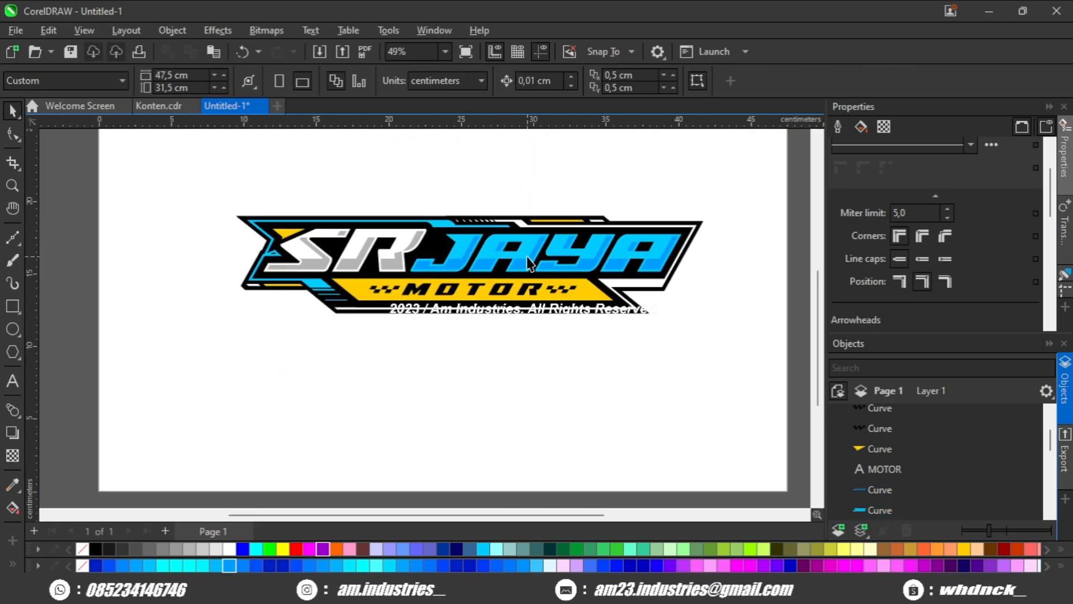
Group all the logo objects and center the group on the page.
{"action": "scroll", "coordinate": [386, 308], "scroll_direction": "up", "scroll_amount": 2}
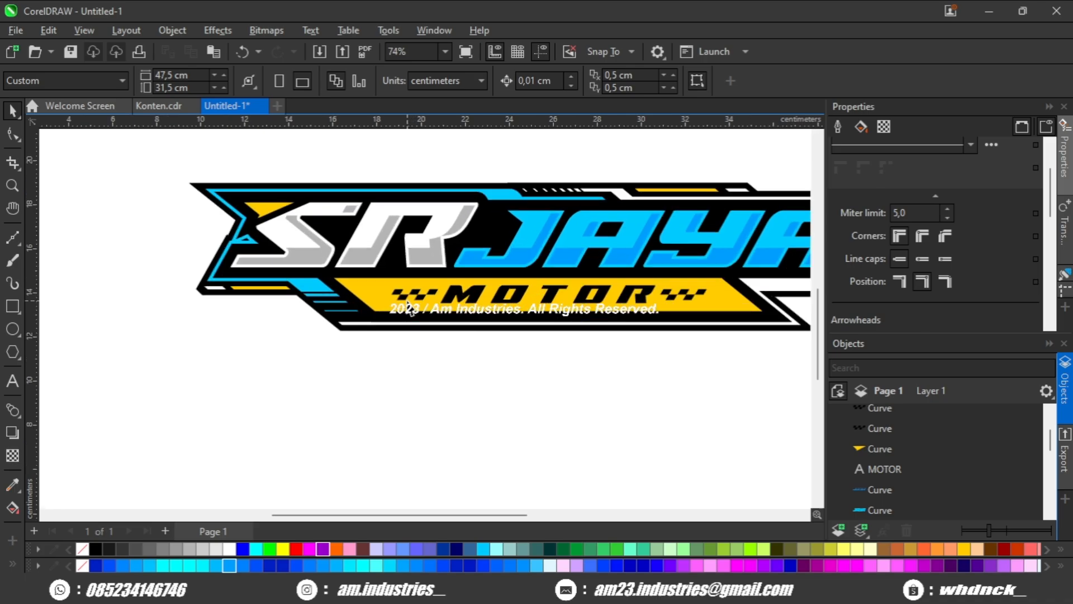
{"action": "left_click_drag", "start_coordinate": [392, 314], "coordinate": [324, 312]}
{"action": "left_click_drag", "start_coordinate": [416, 226], "coordinate": [380, 246]}
{"action": "scroll", "coordinate": [380, 245], "scroll_direction": "down", "scroll_amount": 2}
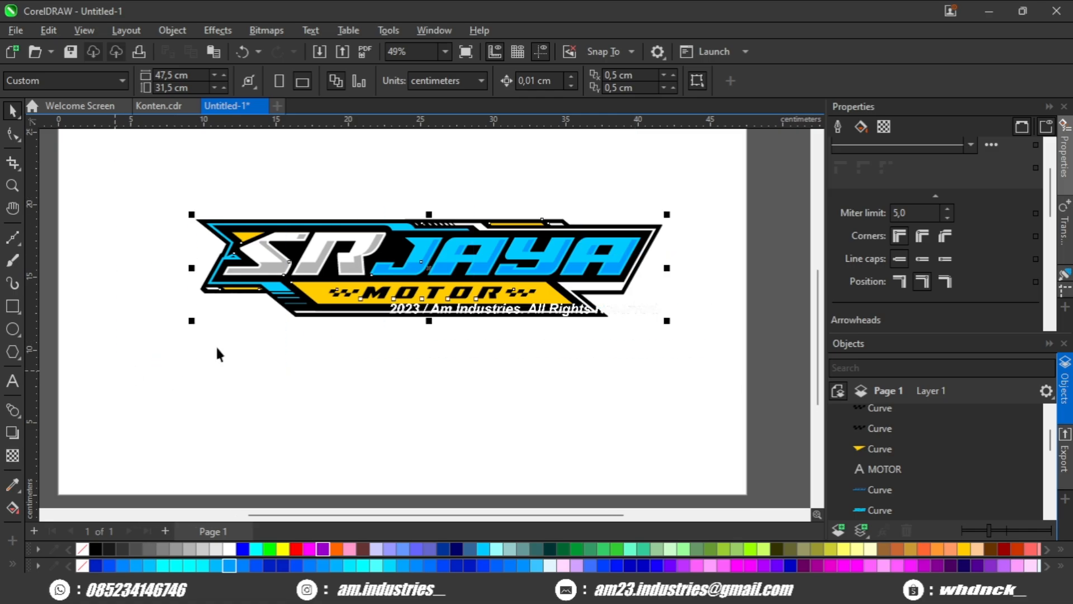
{"action": "key", "text": "ctrl+g"}
{"action": "left_click_drag", "start_coordinate": [354, 297], "coordinate": [431, 304]}
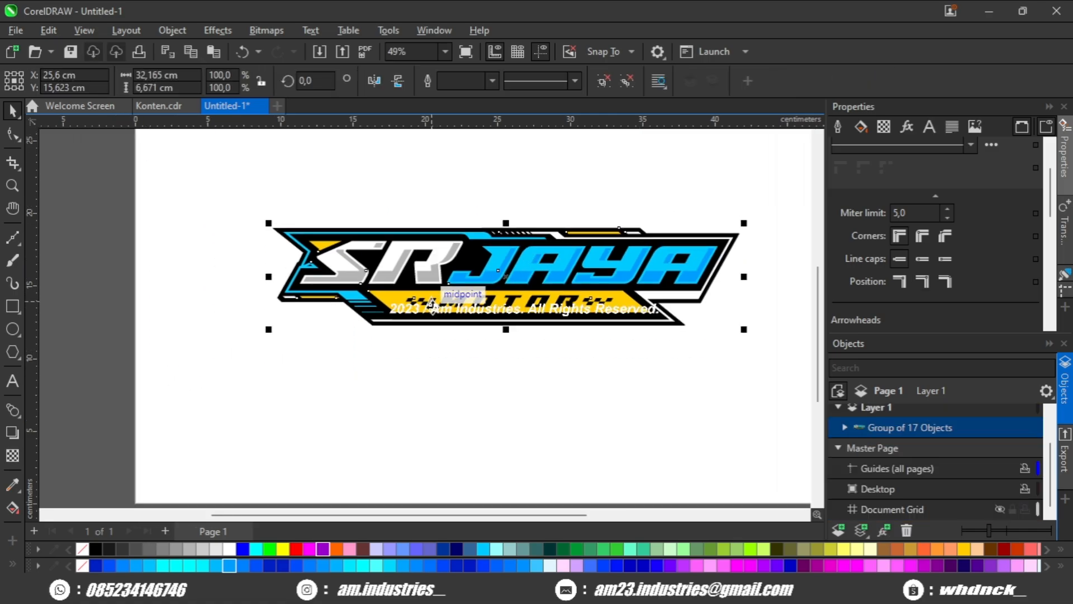
{"action": "scroll", "coordinate": [431, 306], "scroll_direction": "down", "scroll_amount": 1}
{"action": "key", "text": "p"}
{"action": "left_click", "coordinate": [389, 394]}
{"action": "scroll", "coordinate": [494, 251], "scroll_direction": "up", "scroll_amount": 2}
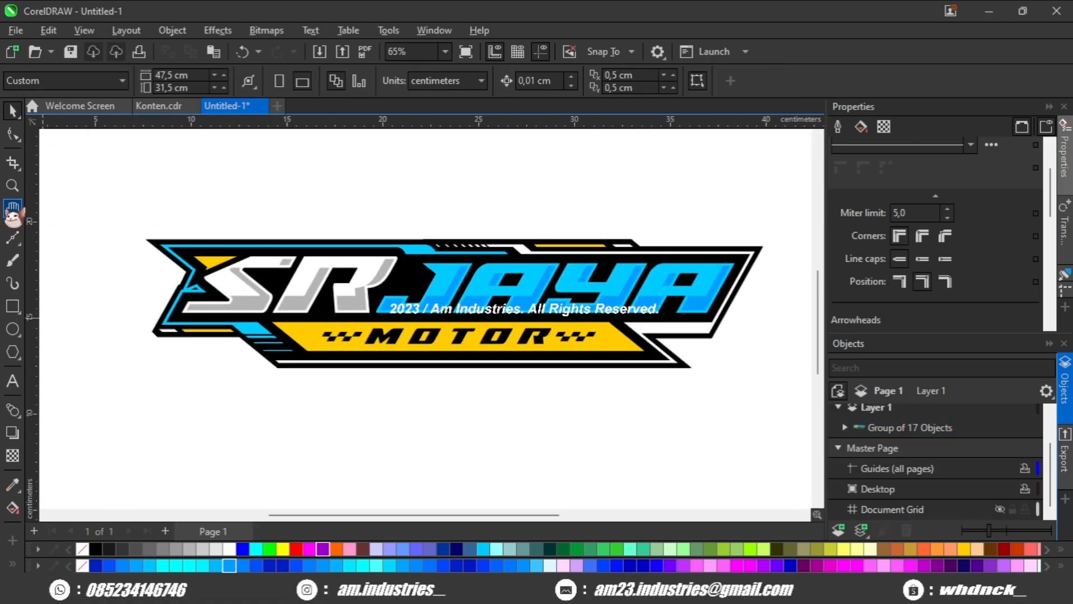
Draw a rectangle about 48.6 by 20.9 cm over the logo, fill it black without an outline, and center it on the page.
{"action": "key", "text": "shift+F4"}
{"action": "left_click", "coordinate": [13, 306]}
{"action": "left_click_drag", "start_coordinate": [94, 168], "coordinate": [707, 431]}
{"action": "left_click", "coordinate": [94, 549]}
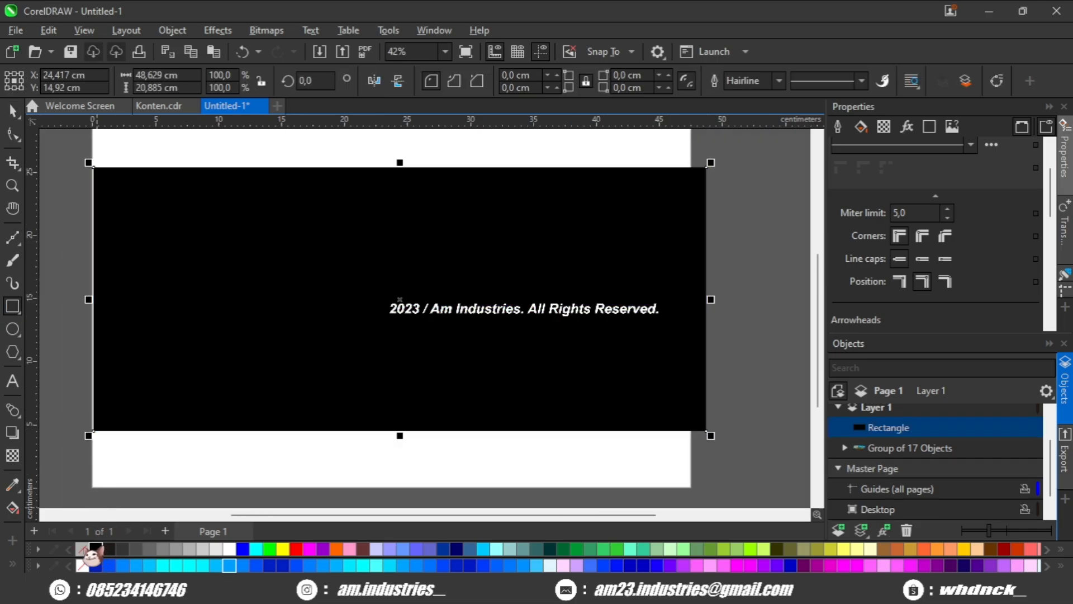
{"action": "key", "text": "p"}
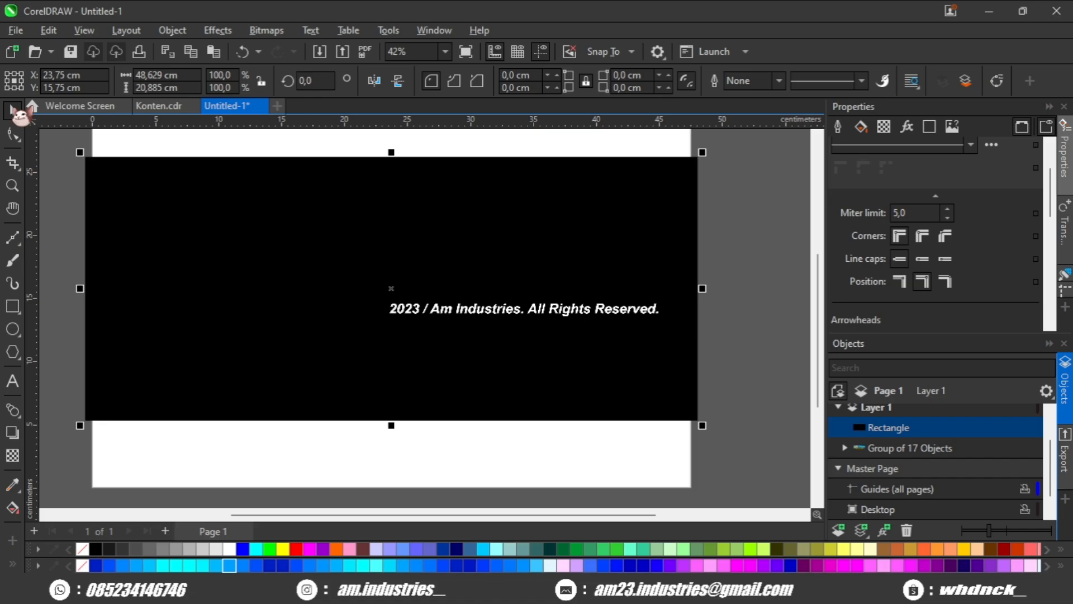
Send the black rectangle behind the logo and collapse the docked panels to display the design larger.
{"action": "key", "text": "shift+Page_Down"}
{"action": "left_click", "coordinate": [707, 217]}
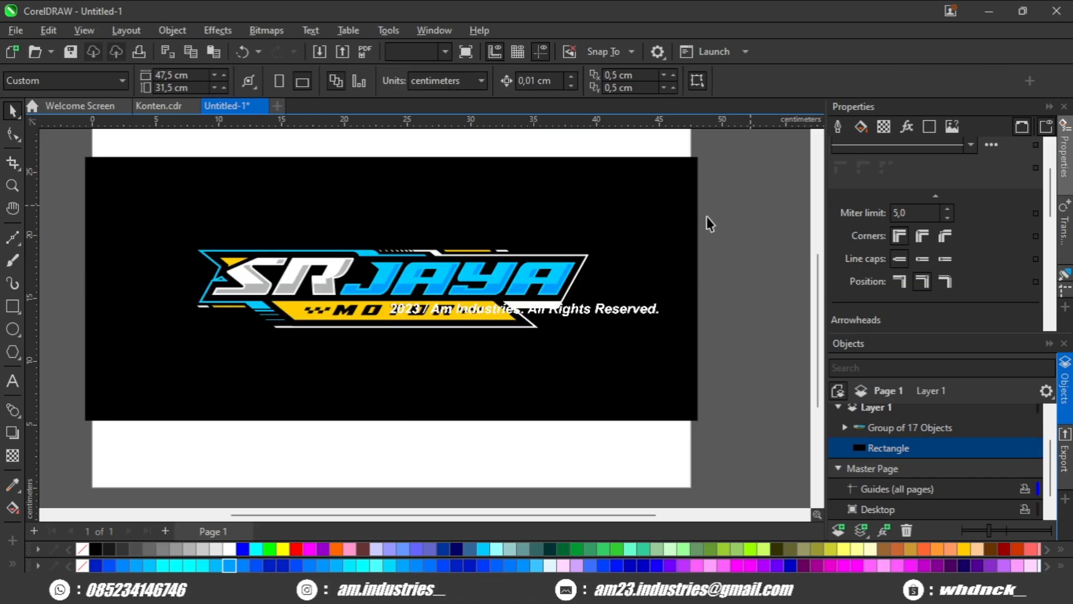
{"action": "left_click", "coordinate": [1067, 137]}
{"action": "scroll", "coordinate": [712, 265], "scroll_direction": "up", "scroll_amount": 2}
{"action": "left_click_drag", "start_coordinate": [597, 253], "coordinate": [712, 261]}
{"action": "scroll", "coordinate": [724, 271], "scroll_direction": "up", "scroll_amount": 1}
{"action": "scroll", "coordinate": [725, 278], "scroll_direction": "up", "scroll_amount": 2}
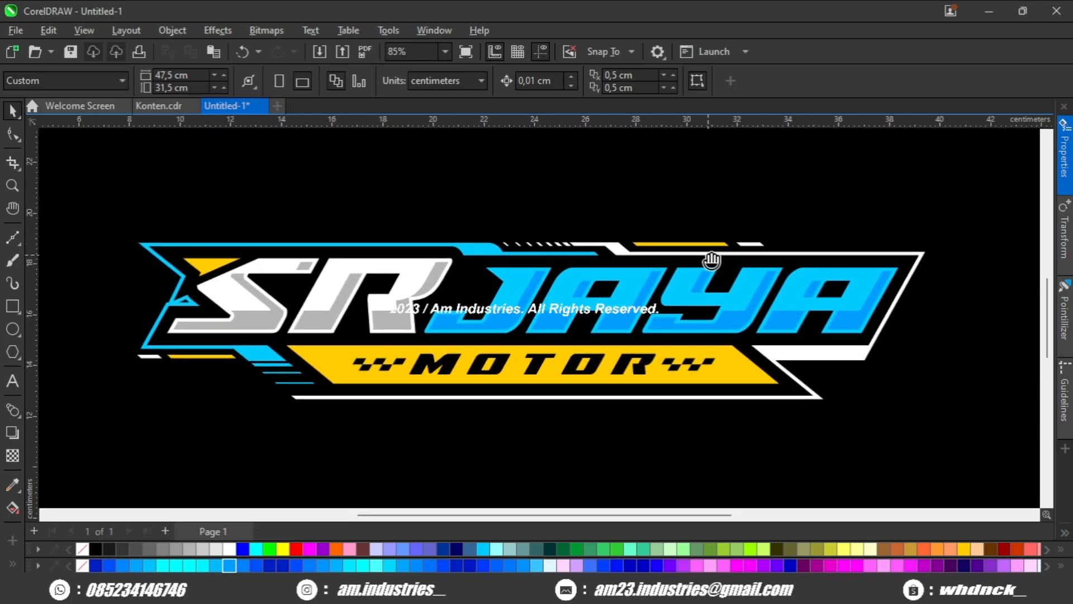